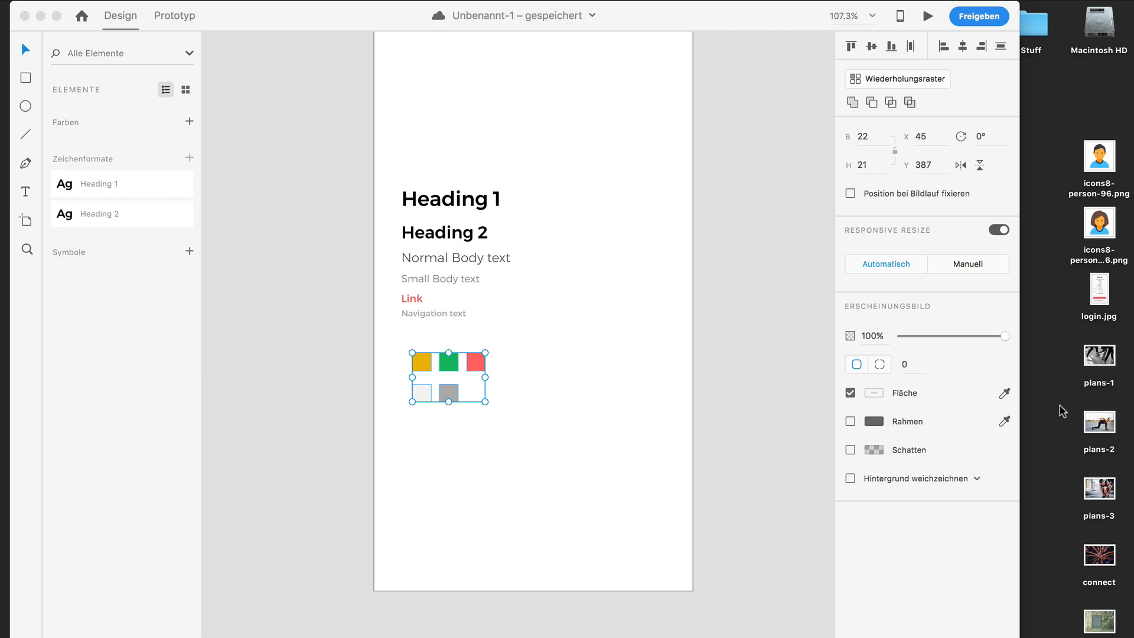
Switch to the Material Design Icons document and examine the icon categories up close
{"action": "left_click", "coordinate": [327, 157]}
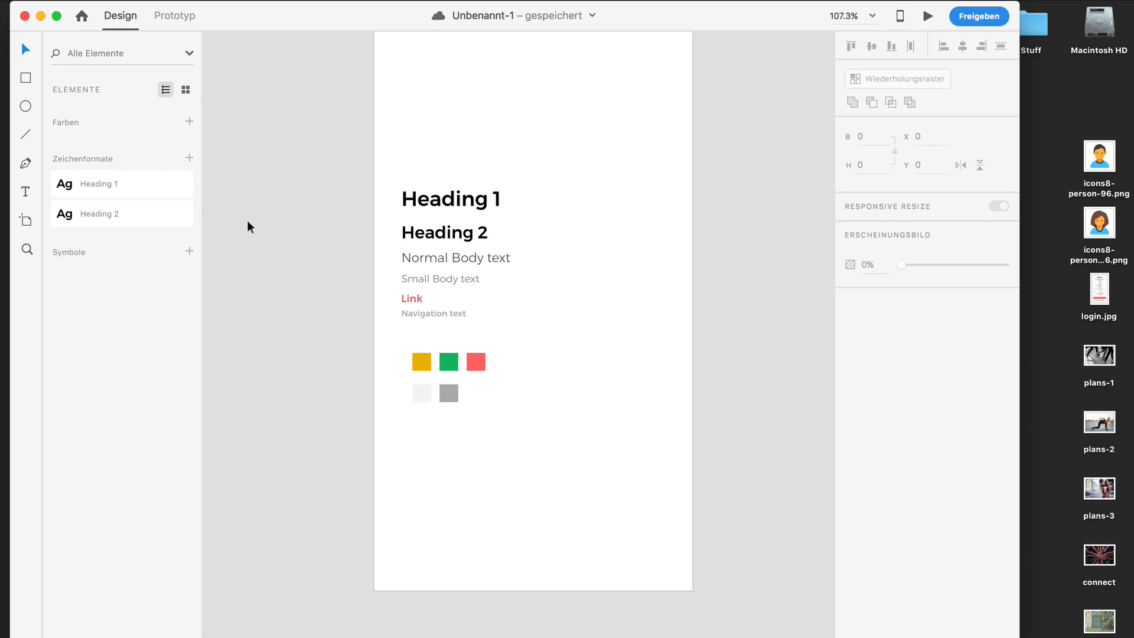
{"action": "key", "text": "ctrl+Right"}
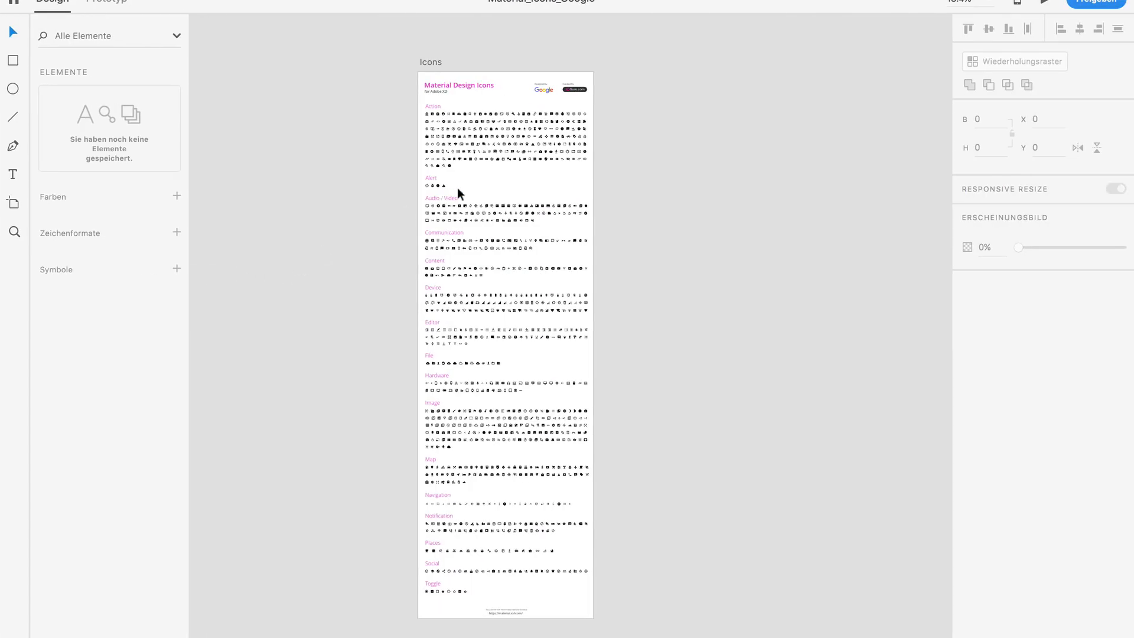
{"action": "scroll", "coordinate": [457, 186], "scroll_direction": "up", "scroll_amount": 5}
{"action": "scroll", "coordinate": [457, 187], "scroll_direction": "up", "scroll_amount": 5}
{"action": "scroll", "coordinate": [457, 186], "scroll_direction": "right", "scroll_amount": 2}
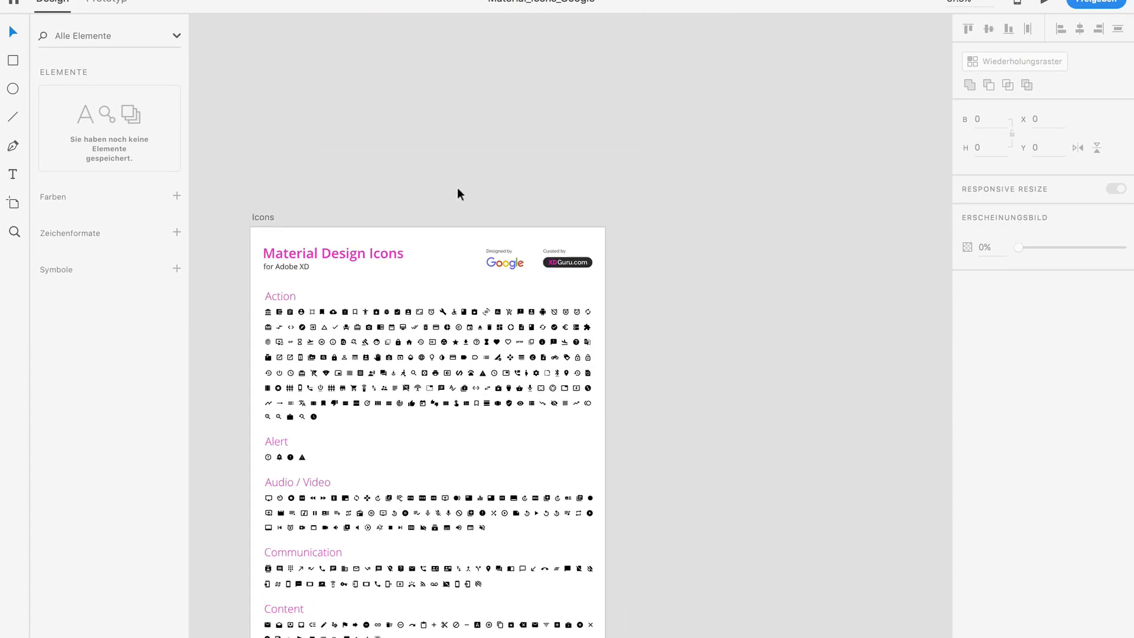
{"action": "scroll", "coordinate": [458, 187], "scroll_direction": "up", "scroll_amount": 3}
{"action": "scroll", "coordinate": [457, 187], "scroll_direction": "down", "scroll_amount": 3}
{"action": "scroll", "coordinate": [458, 186], "scroll_direction": "left", "scroll_amount": 3}
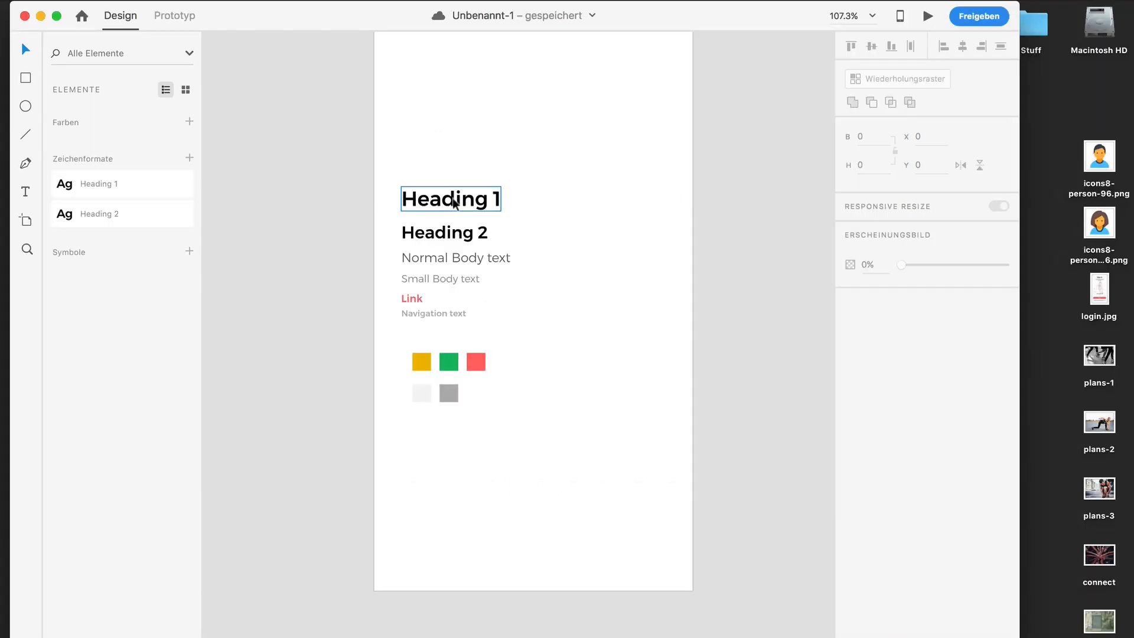
Save the Normal Body, Small Body, Link and Navigation text samples as character styles in the assets
{"action": "left_click", "coordinate": [57, 17]}
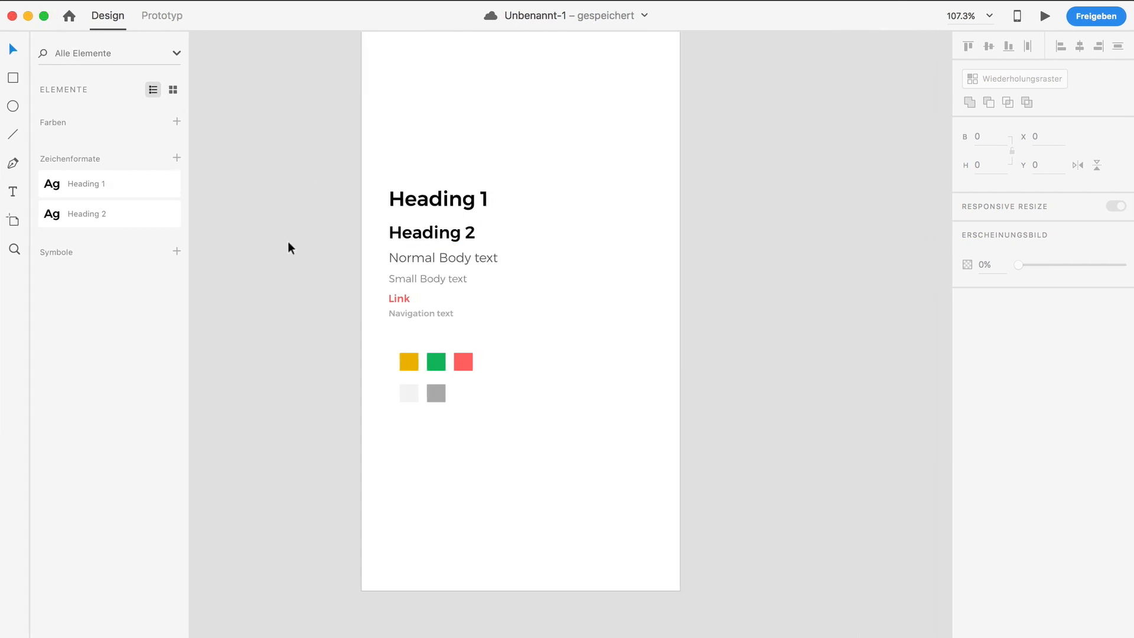
{"action": "left_click_drag", "start_coordinate": [373, 248], "coordinate": [492, 314]}
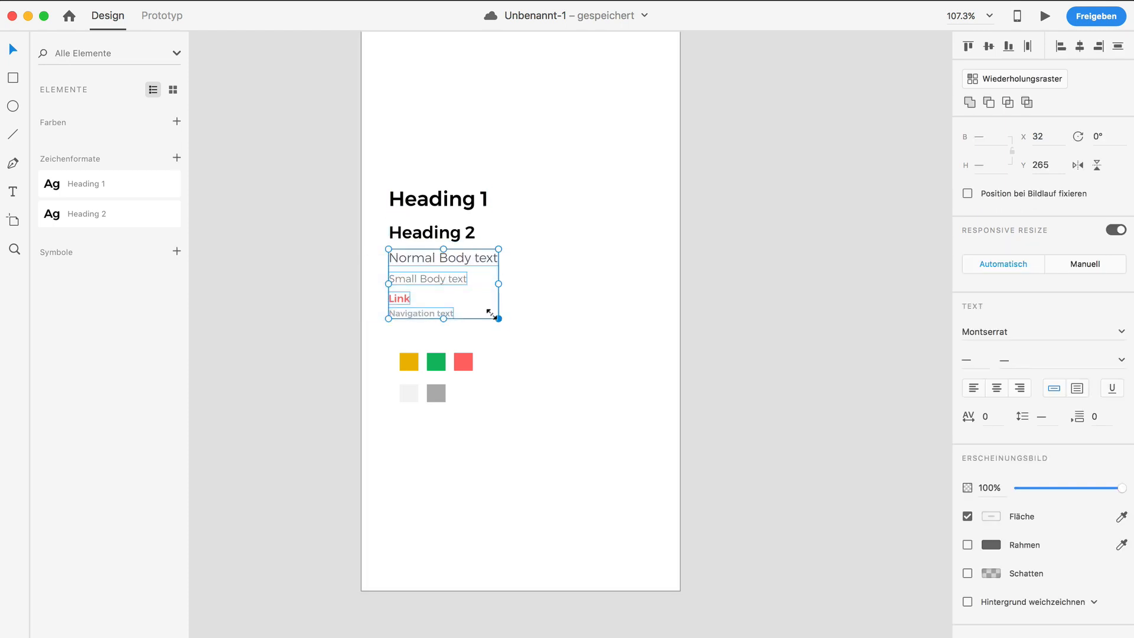
{"action": "right_click", "coordinate": [468, 255]}
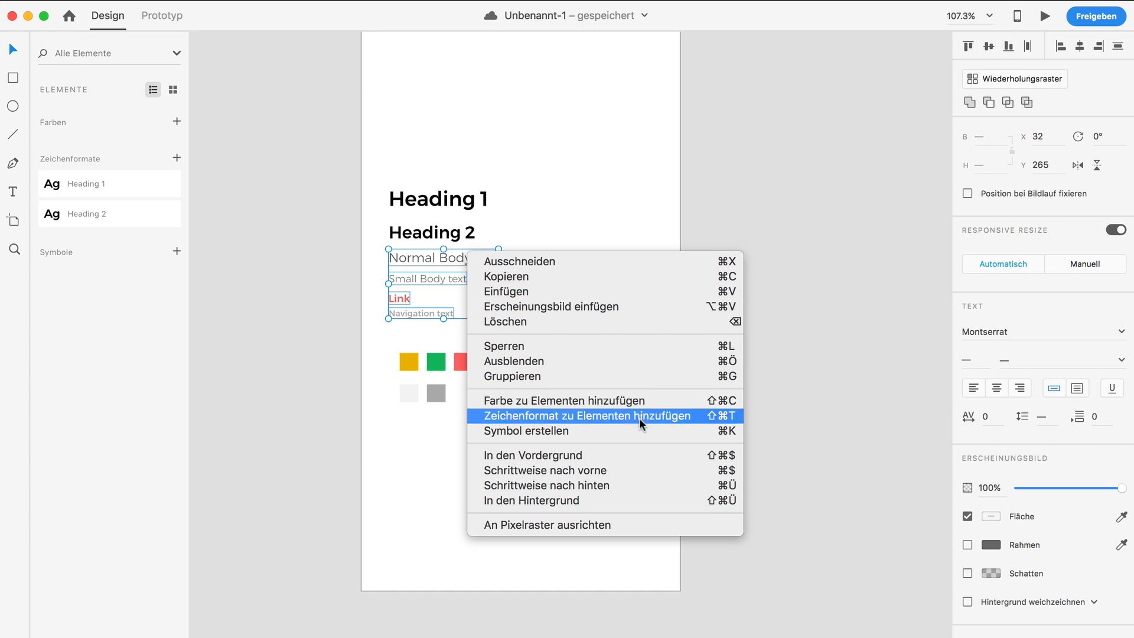
{"action": "left_click", "coordinate": [621, 417]}
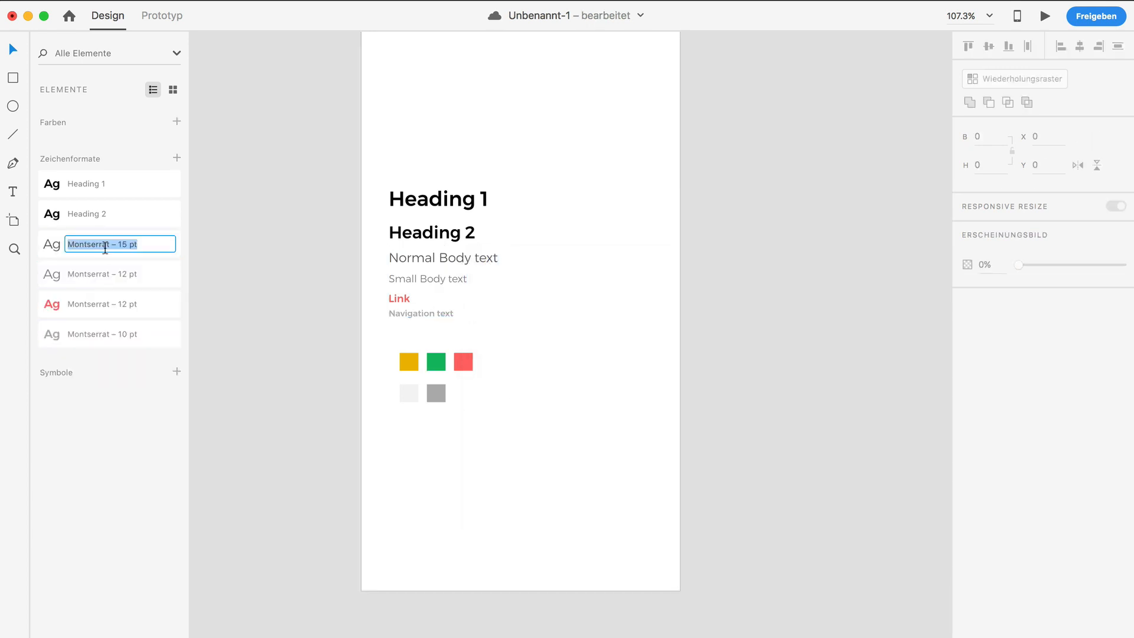
Name the four new character styles Normal Body, Small body text, Link text and nav Text, in that order
{"action": "type", "text": "Normal Boda"}
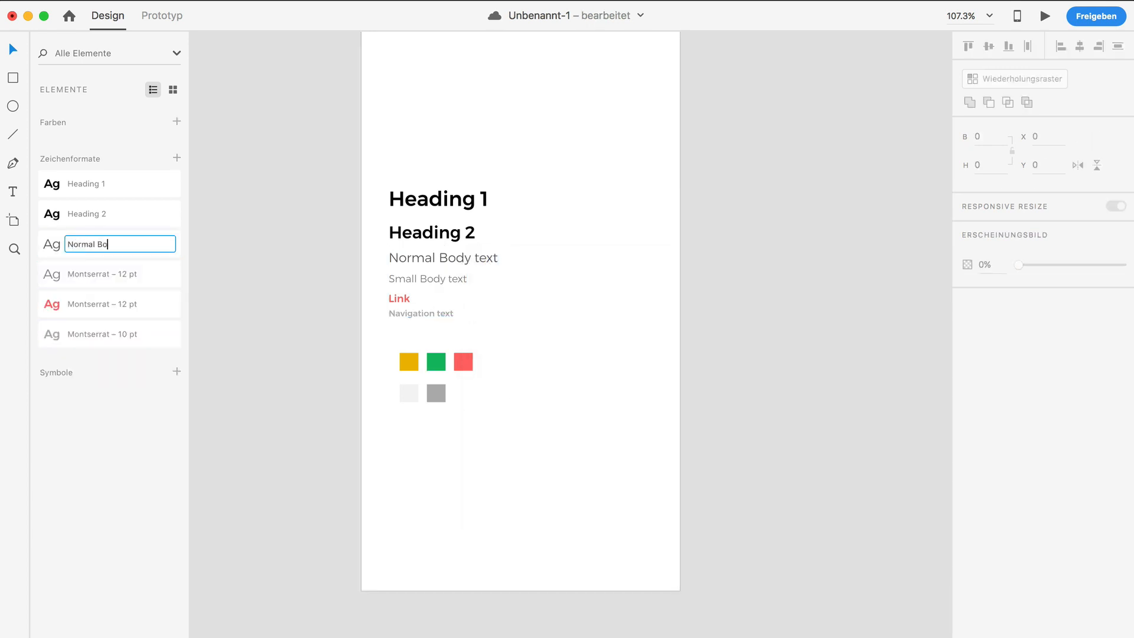
{"action": "key", "text": "Tab"}
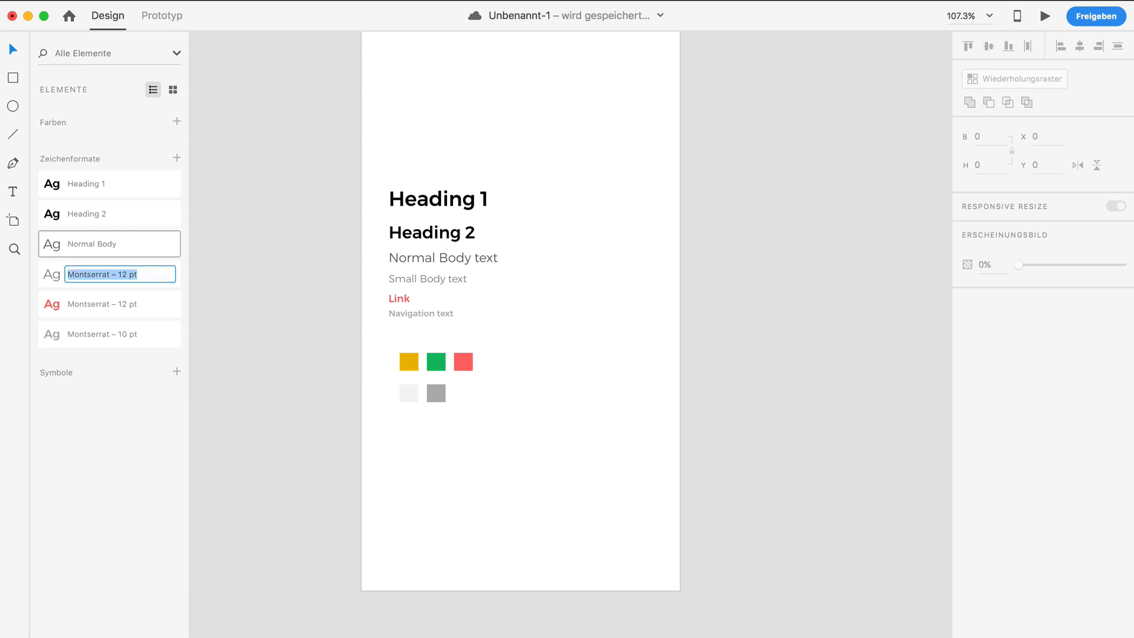
{"action": "type", "text": "Sml"}
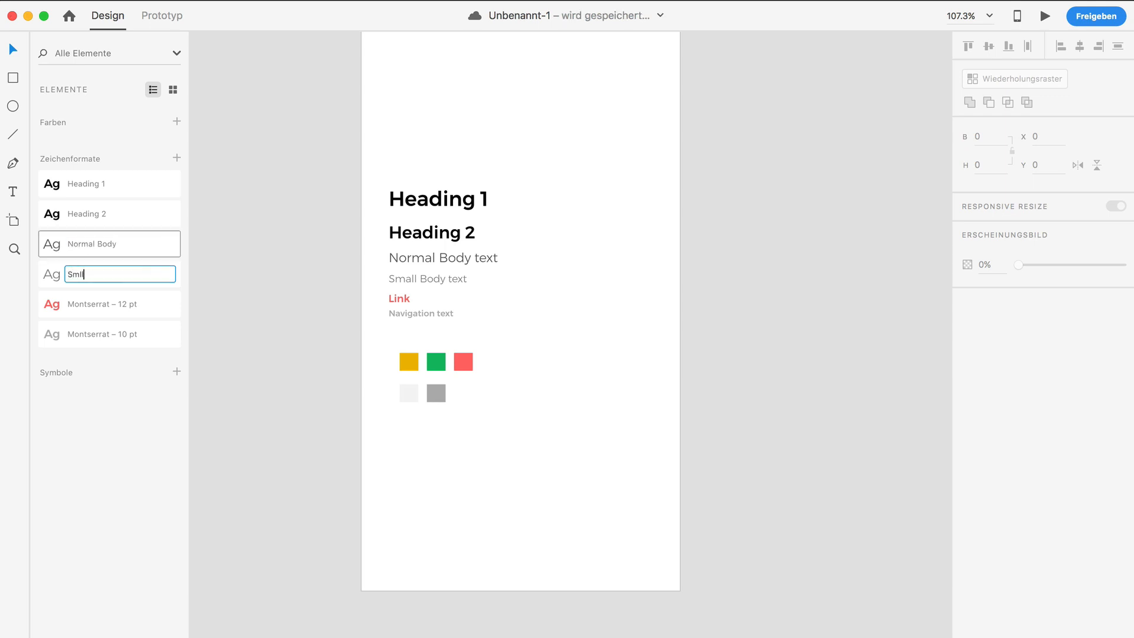
{"action": "key", "text": "BackSpace"}
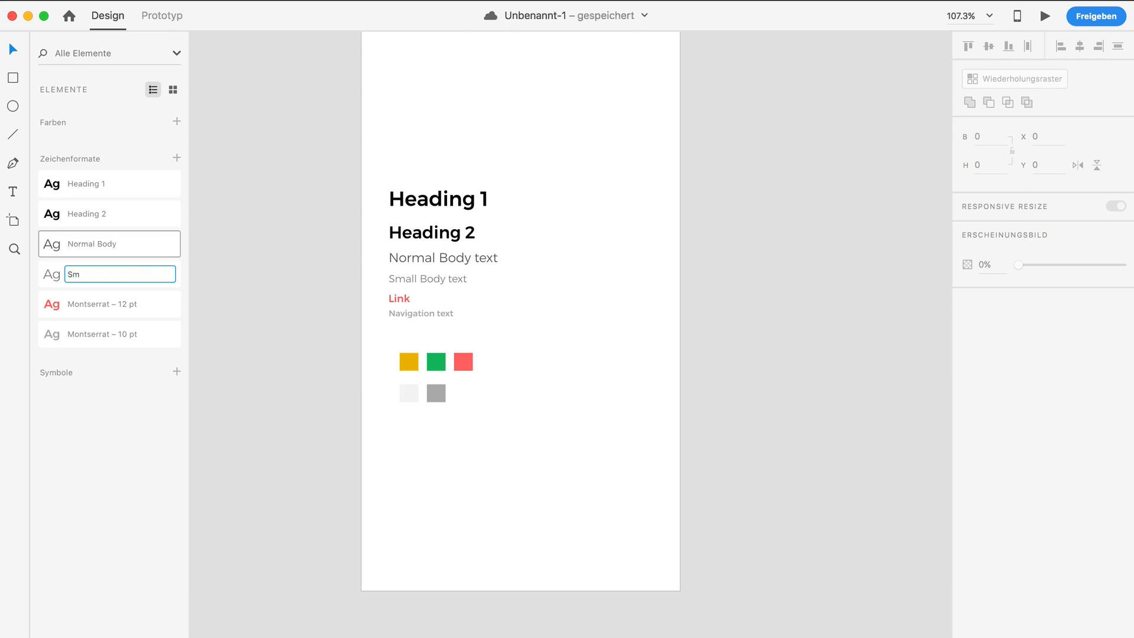
{"action": "type", "text": "all body text"}
{"action": "key", "text": "Tab"}
{"action": "type", "text": "Link text"}
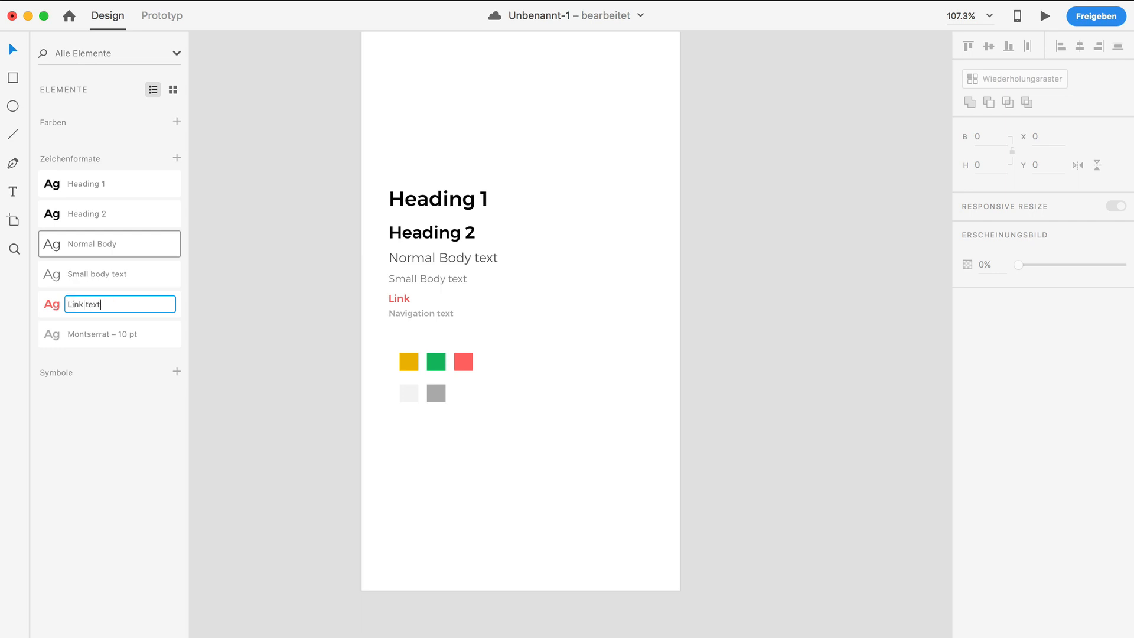
{"action": "key", "text": "Tab"}
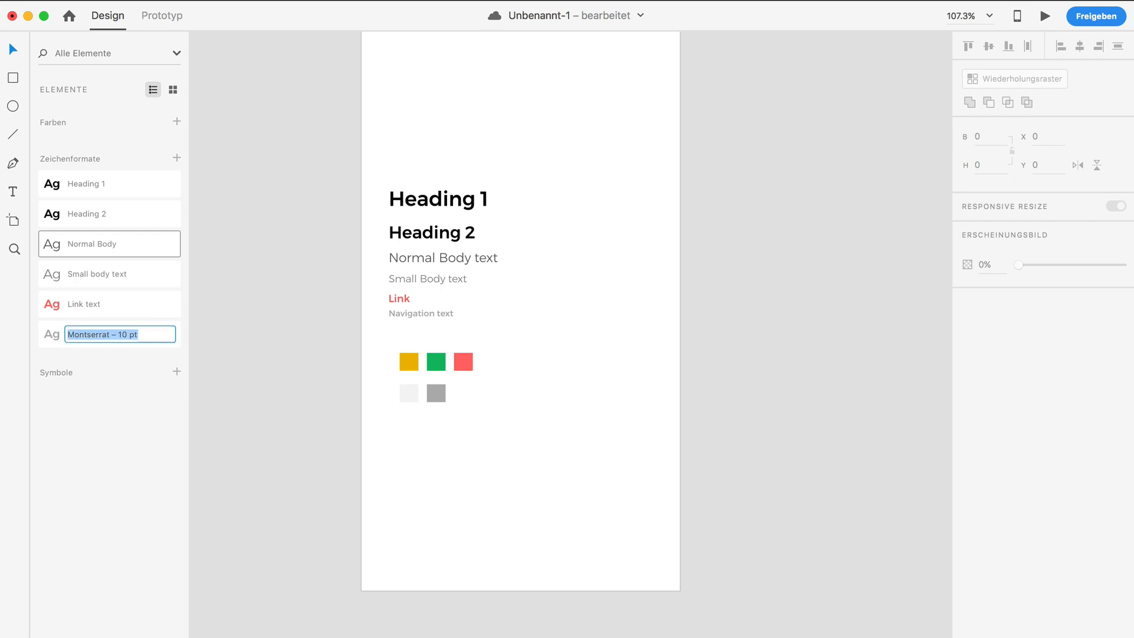
{"action": "type", "text": "n"}
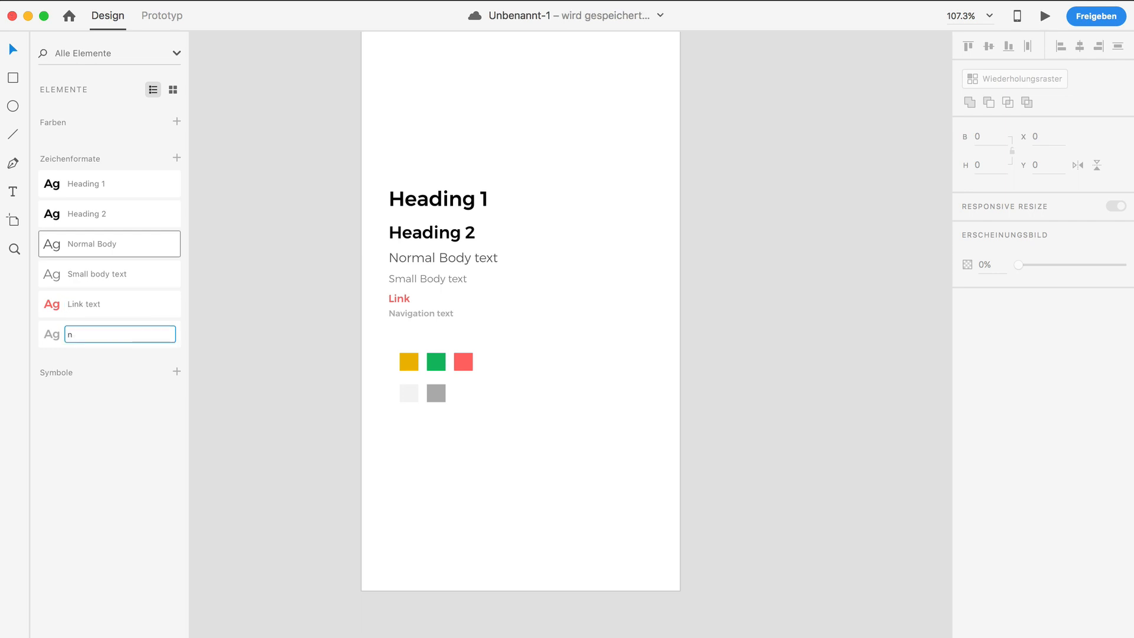
{"action": "type", "text": "av Text"}
{"action": "left_click", "coordinate": [231, 334]}
{"action": "left_click_drag", "start_coordinate": [377, 335], "coordinate": [369, 361]}
{"action": "key", "text": "super+z"}
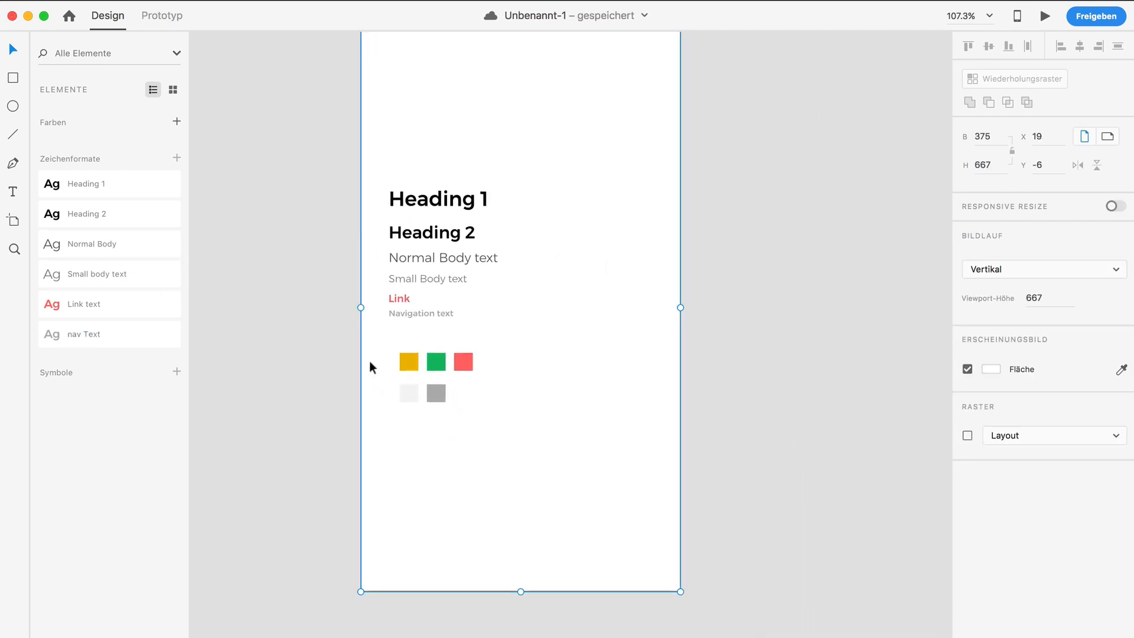
{"action": "left_click", "coordinate": [330, 348]}
Add the fill colours of all five swatches on the artboard to the assets
{"action": "left_click", "coordinate": [406, 363]}
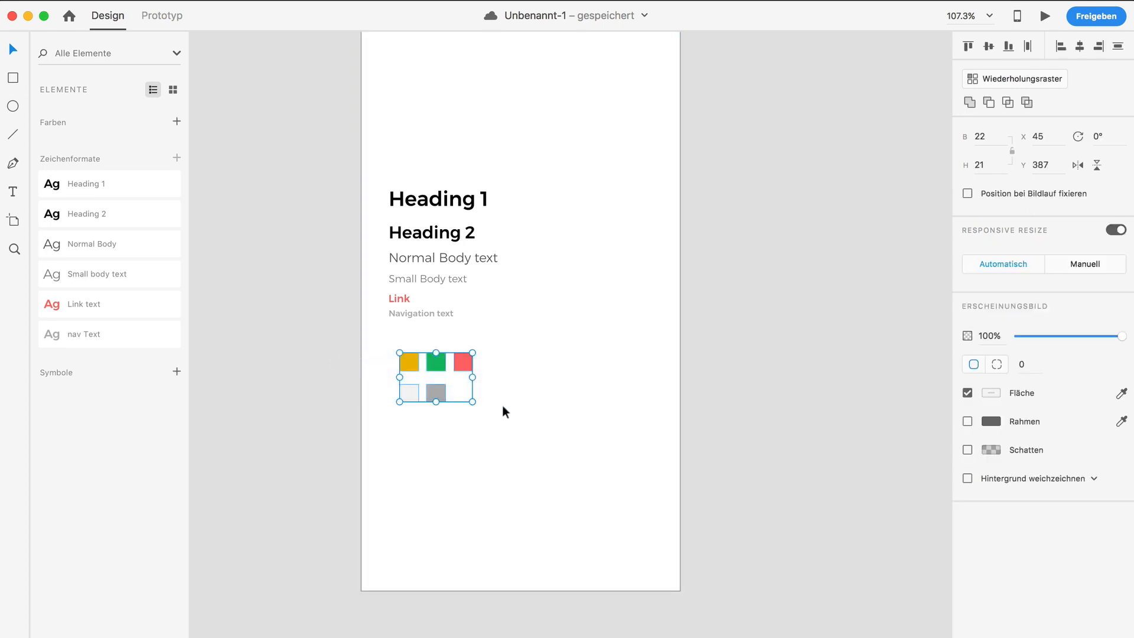
{"action": "right_click", "coordinate": [408, 361]}
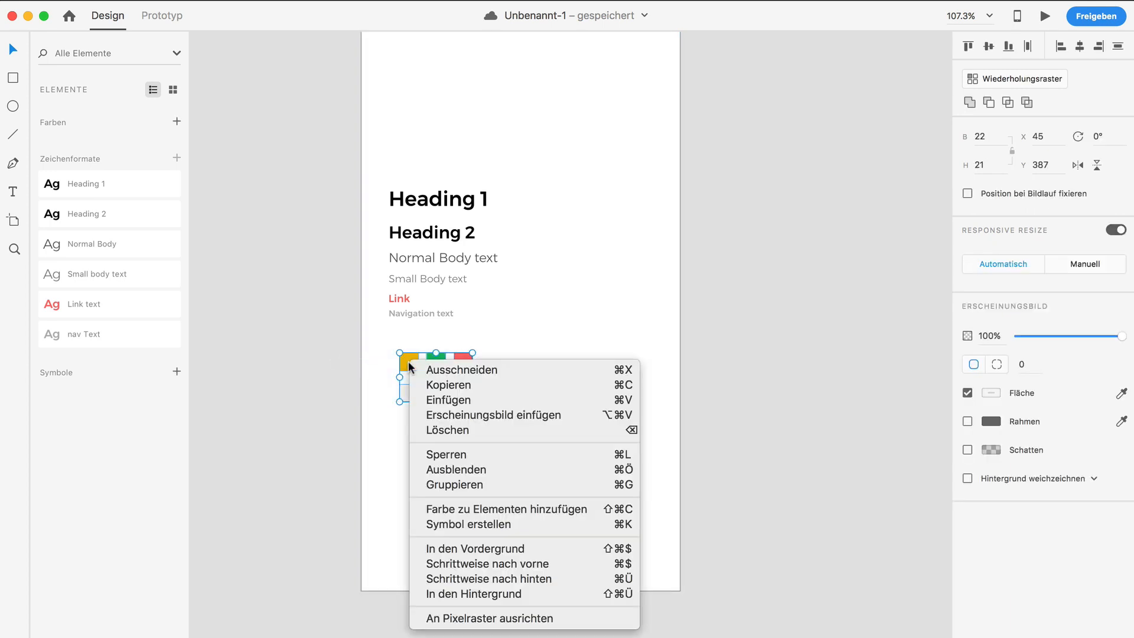
{"action": "left_click", "coordinate": [549, 510]}
Rename the red colour asset as Primary #FE6B6B
{"action": "double_click", "coordinate": [84, 147]}
{"action": "type", "text": "Pr"}
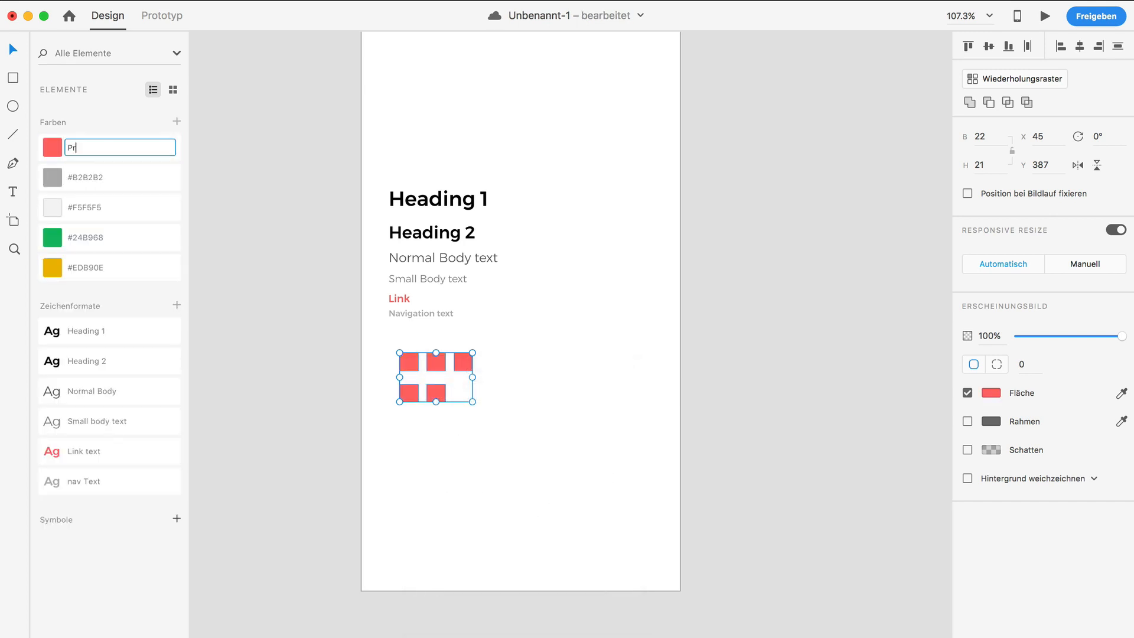
{"action": "key", "text": "super+z"}
{"action": "key", "text": "Left"}
{"action": "type", "text": "Pri"}
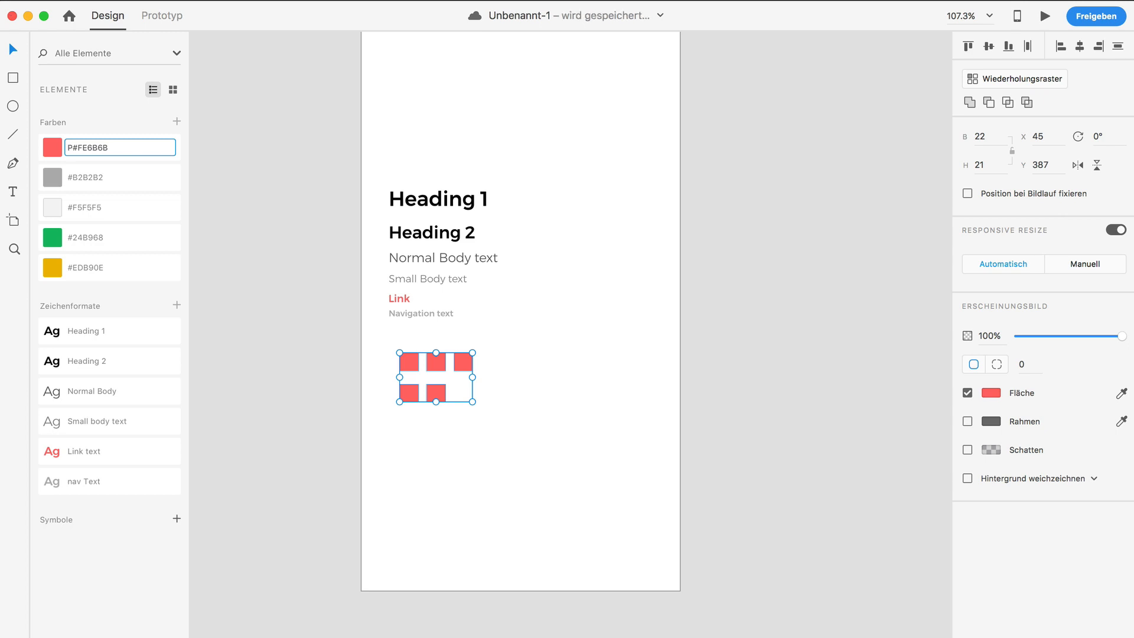
{"action": "type", "text": "mary"}
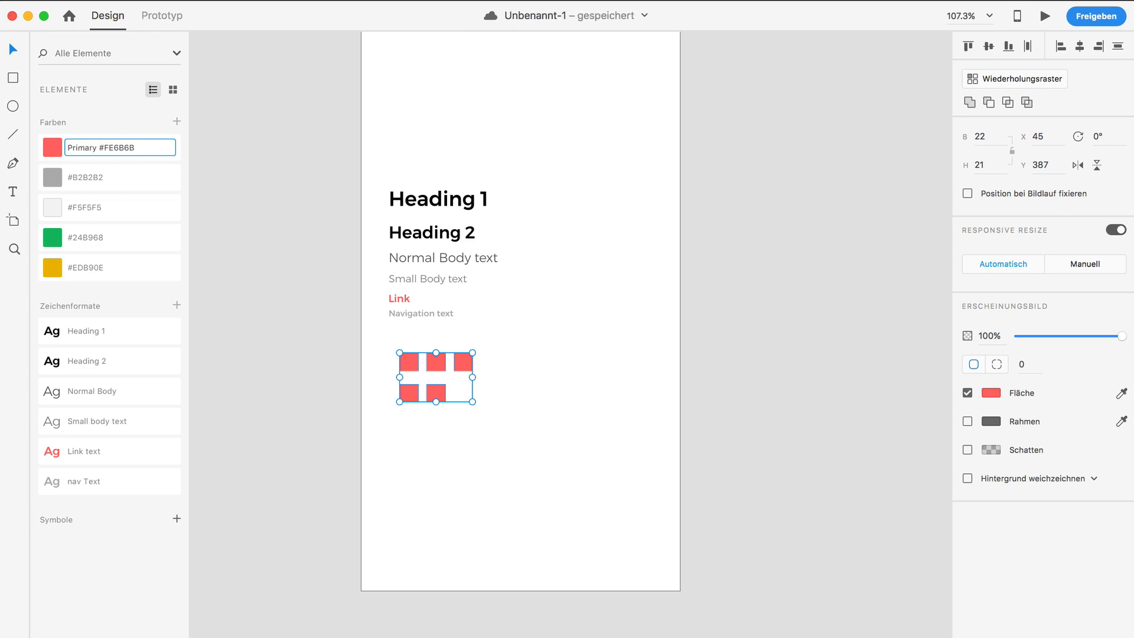
{"action": "double_click", "coordinate": [115, 147]}
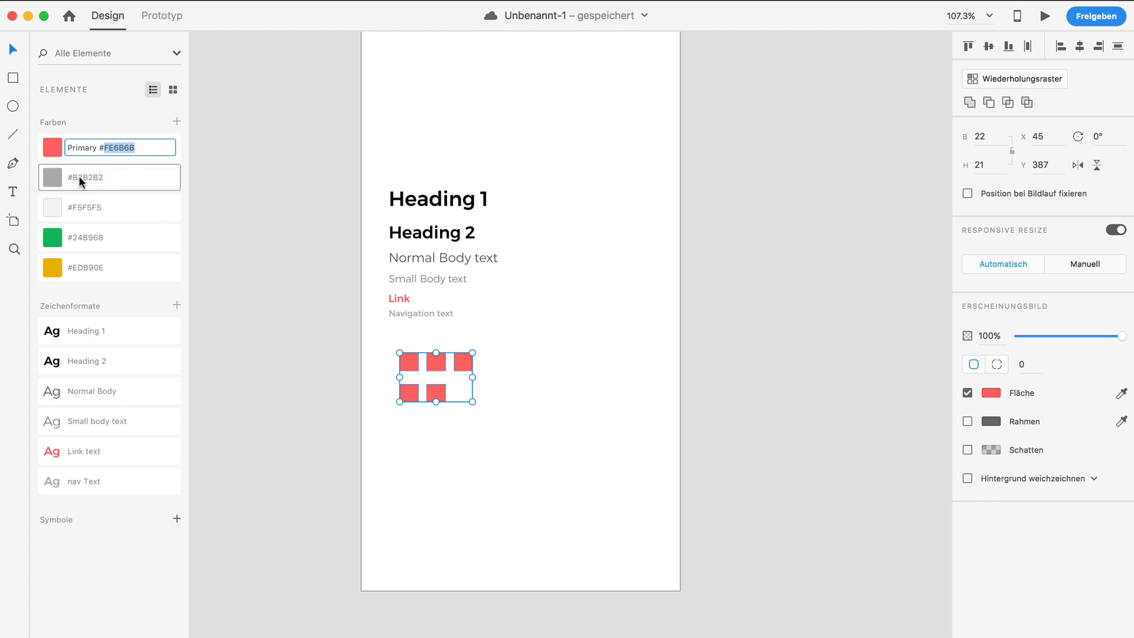
Rename the green colour asset as Highlight #24B968 and the yellow one as Hilight 2 #EDB90E
{"action": "left_click", "coordinate": [76, 237]}
{"action": "double_click", "coordinate": [75, 236]}
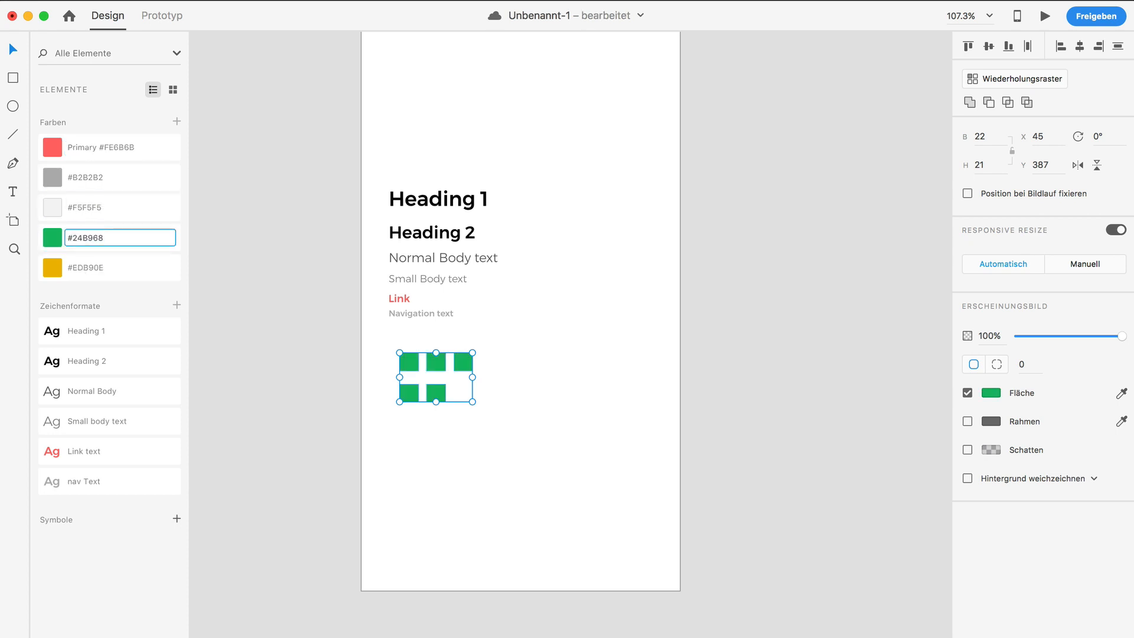
{"action": "type", "text": "Highlight"}
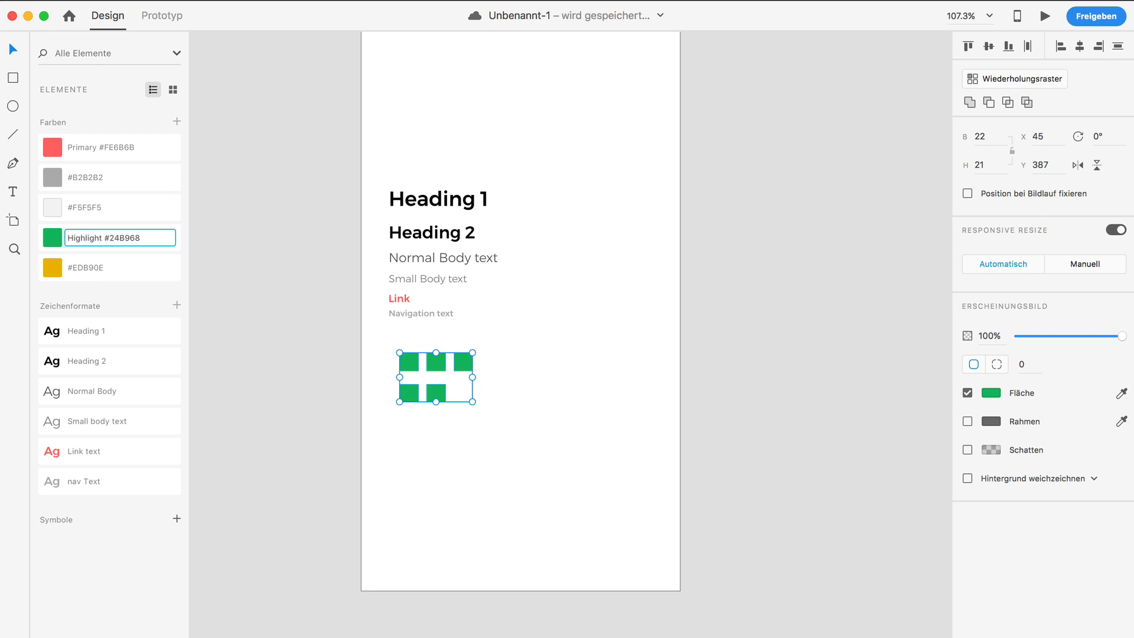
{"action": "key", "text": "Tab"}
{"action": "key", "text": "Left"}
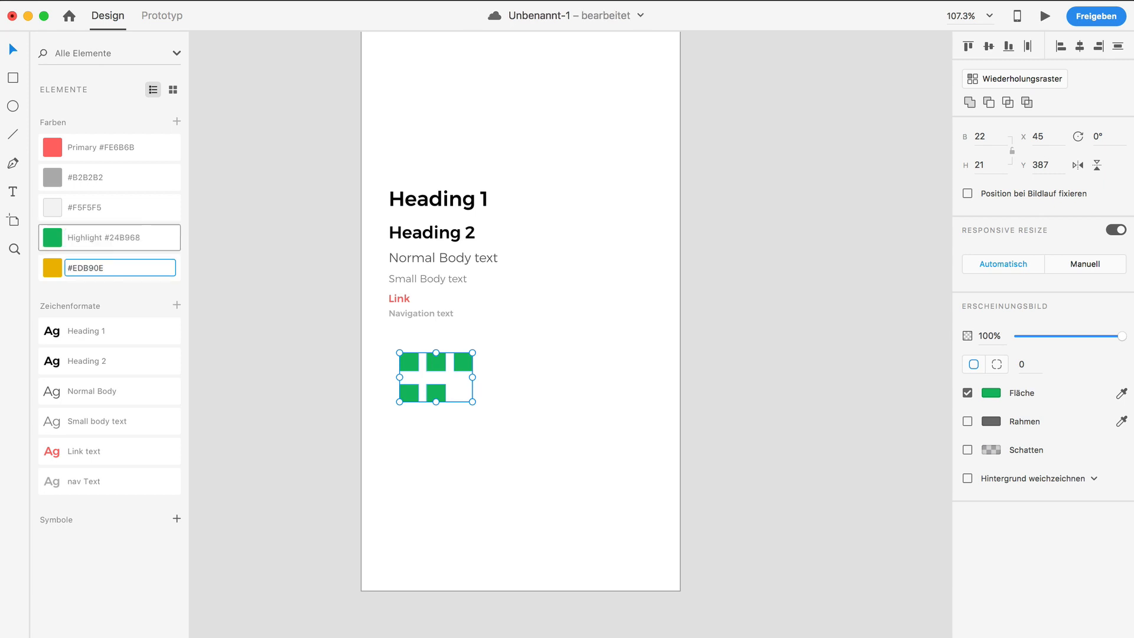
{"action": "type", "text": "Hilight 2"}
{"action": "key", "text": "Return"}
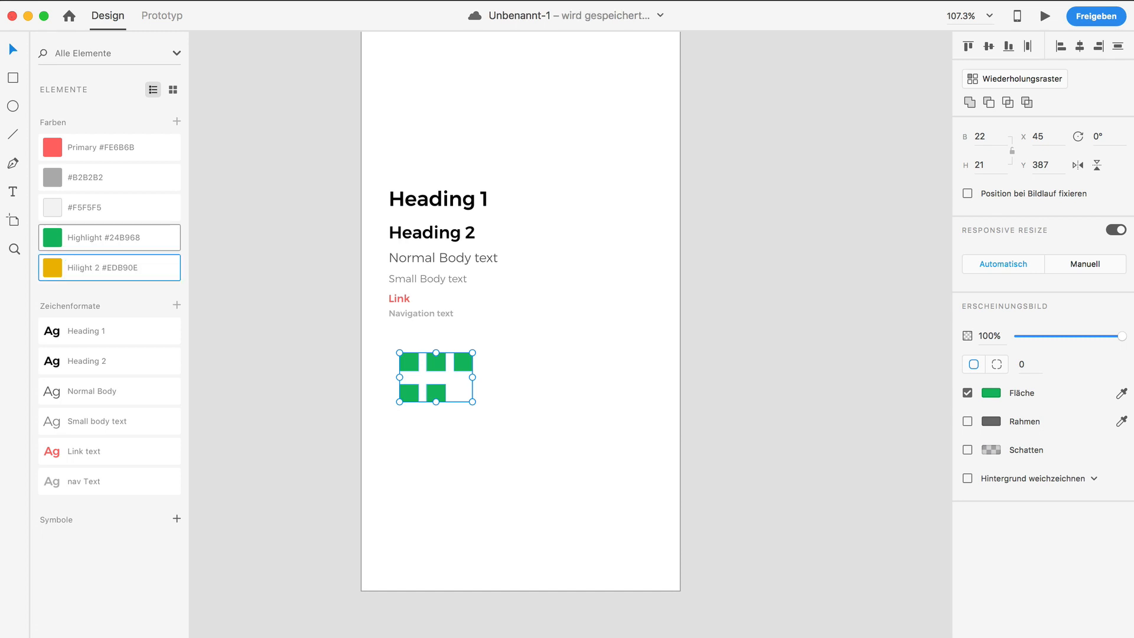
Clear the samples from the Login artboard and place login.jpg from the desktop on it at X 0, Y 0
{"action": "left_click", "coordinate": [275, 309]}
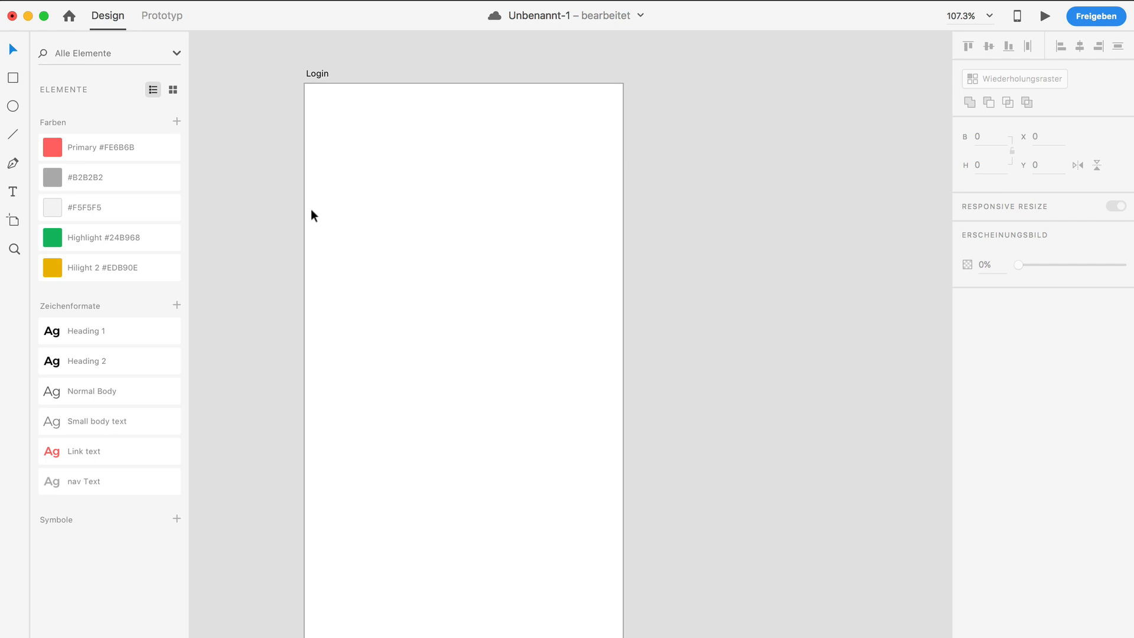
{"action": "left_click_drag", "start_coordinate": [1118, 402], "coordinate": [1030, 392]}
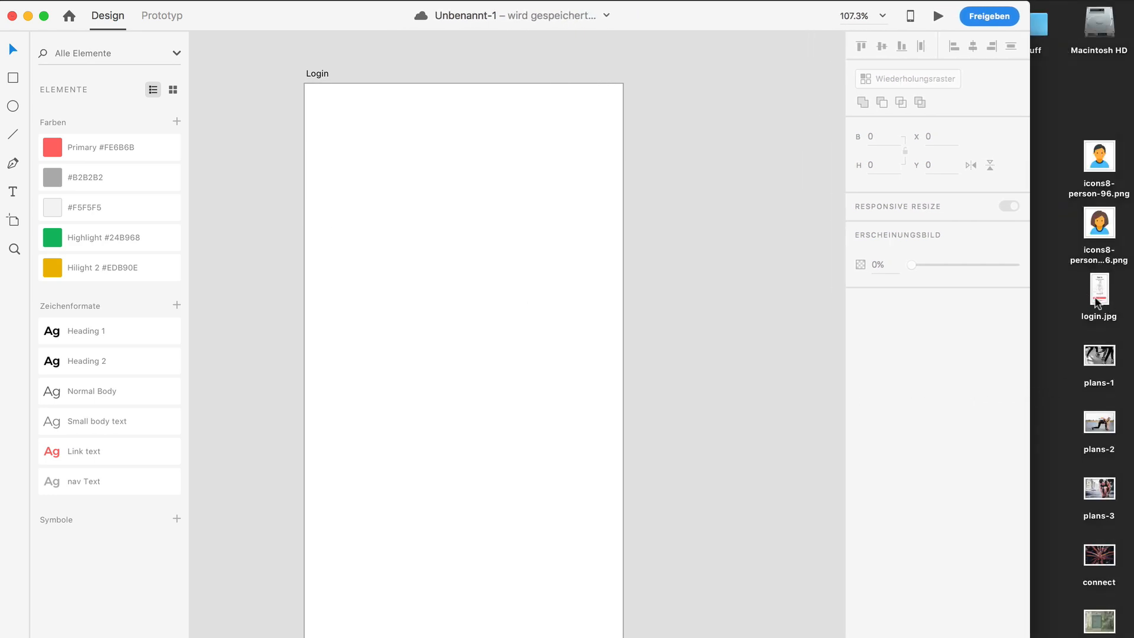
{"action": "left_click_drag", "start_coordinate": [1102, 289], "coordinate": [479, 288]}
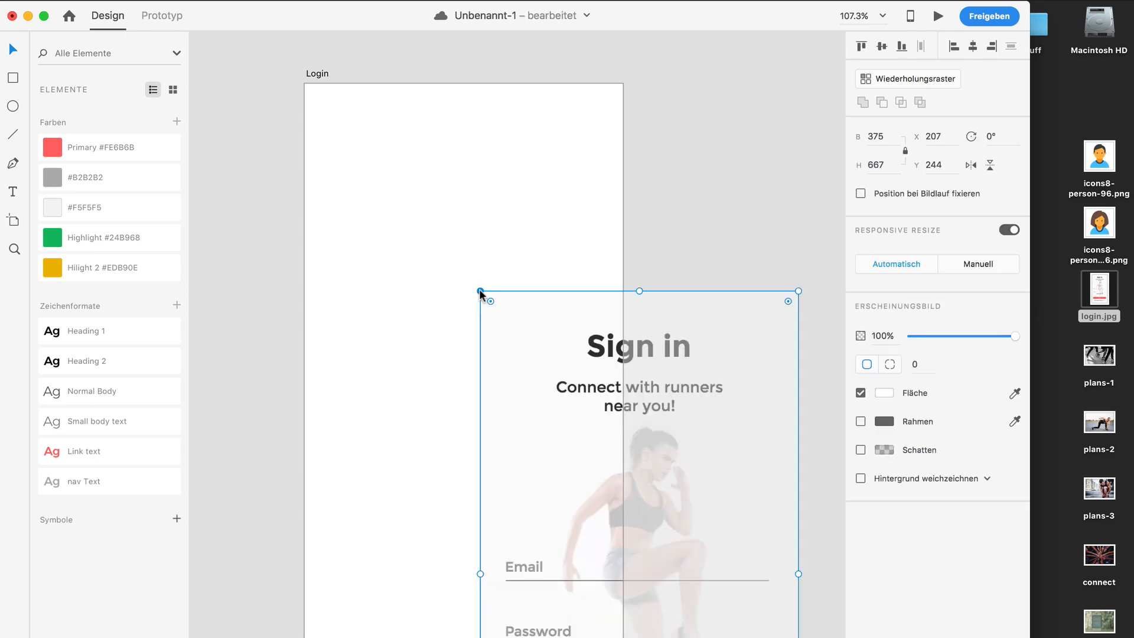
{"action": "left_click_drag", "start_coordinate": [528, 347], "coordinate": [350, 140]}
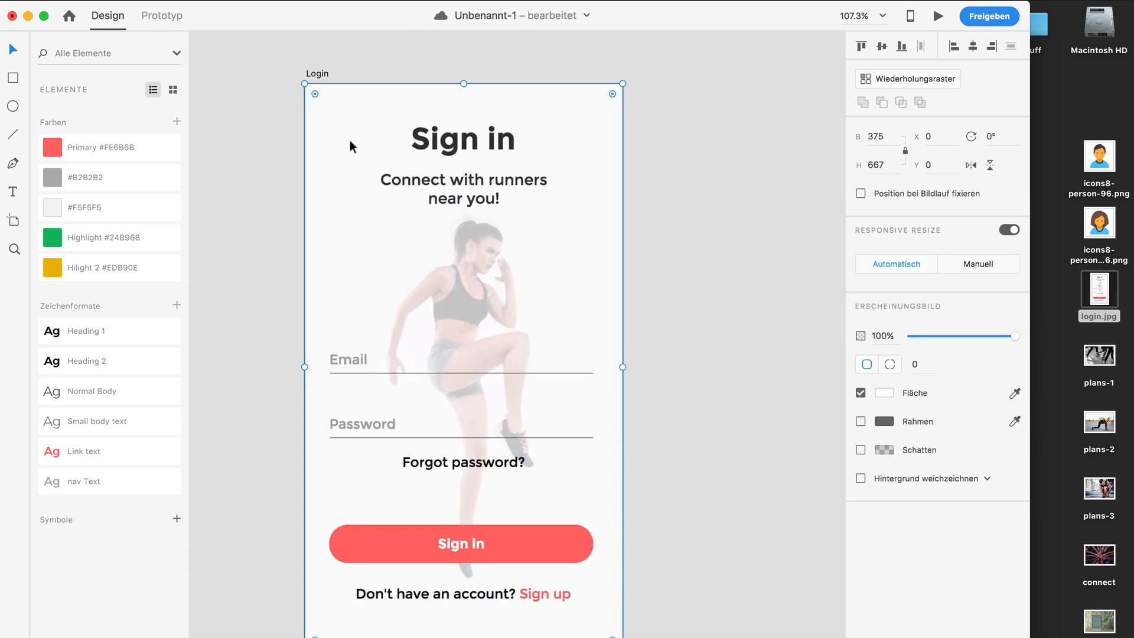
{"action": "left_click", "coordinate": [278, 181]}
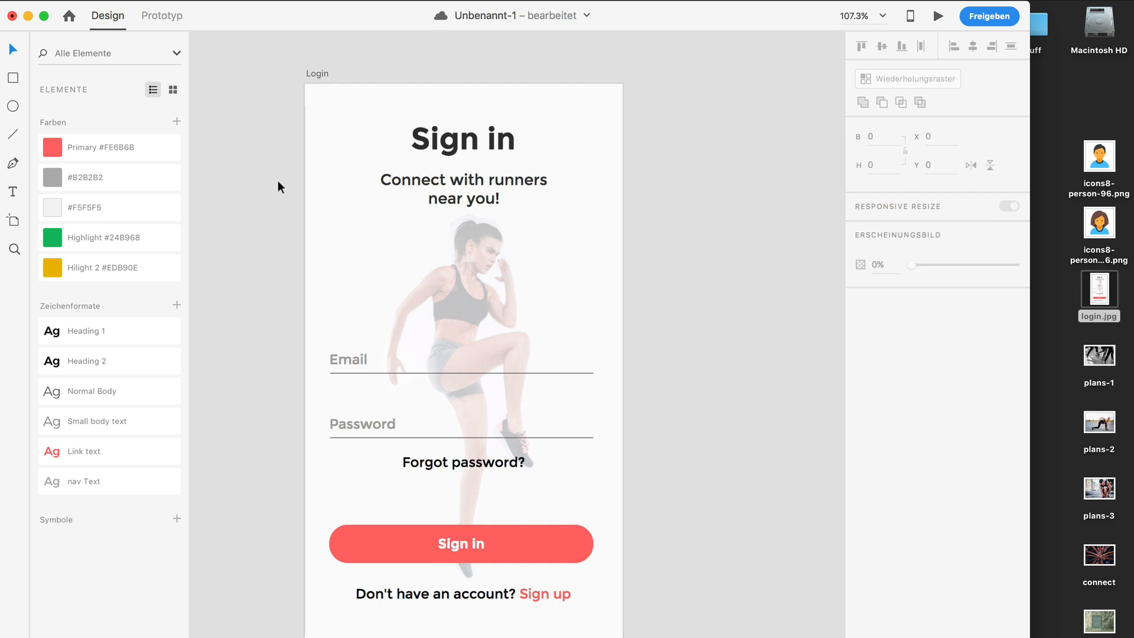
{"action": "left_click", "coordinate": [313, 177]}
{"action": "left_click", "coordinate": [261, 213]}
Add a 375 × 667 artboard beside the Login artboard, aligned with its top edge
{"action": "scroll", "coordinate": [262, 214], "scroll_direction": "down", "scroll_amount": 2}
{"action": "scroll", "coordinate": [262, 220], "scroll_direction": "down", "scroll_amount": 3}
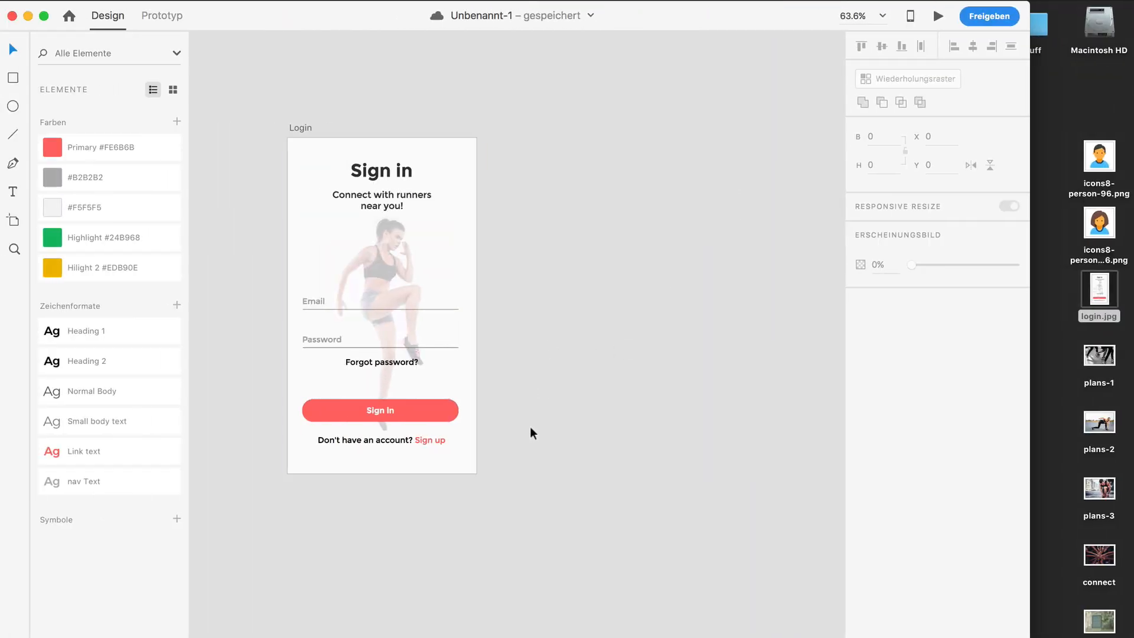
{"action": "key", "text": "a"}
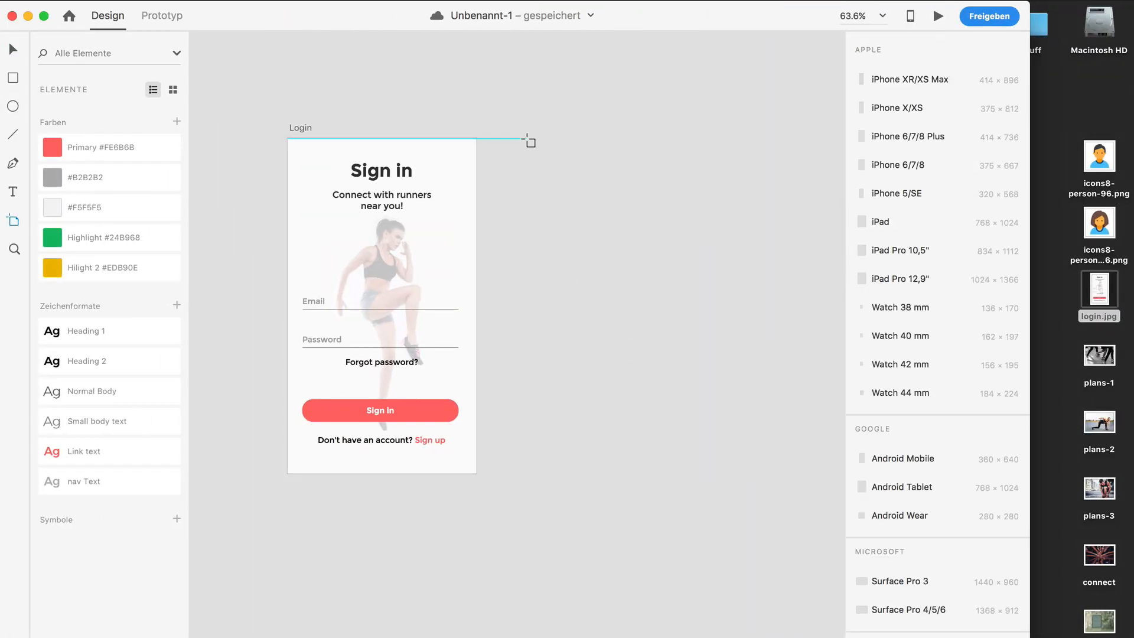
{"action": "left_click", "coordinate": [525, 139]}
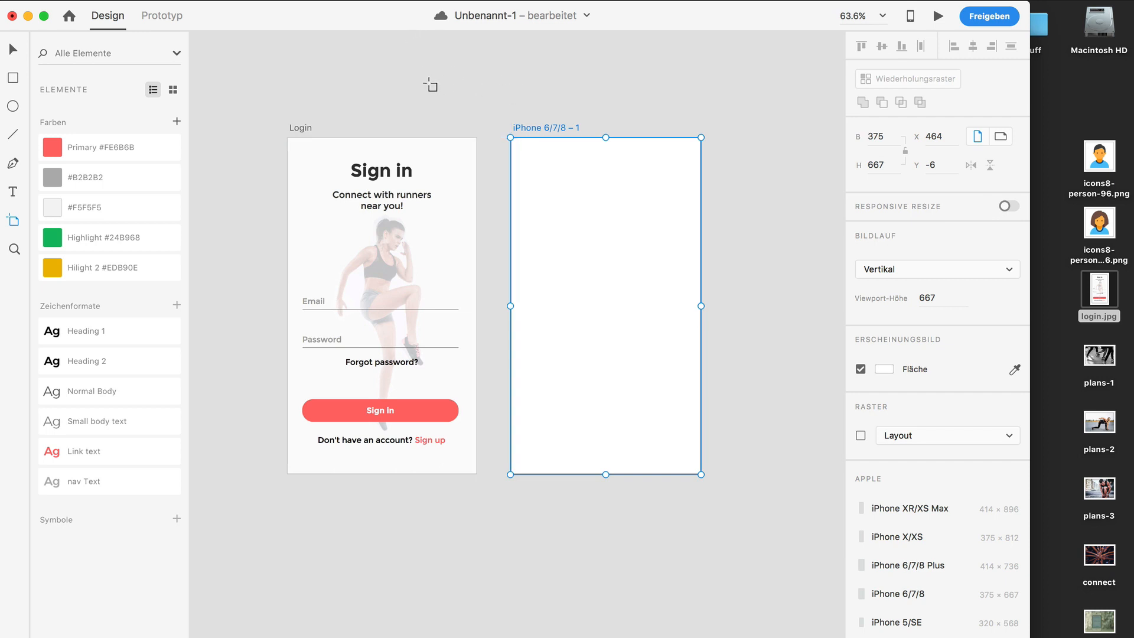
{"action": "key", "text": "Escape"}
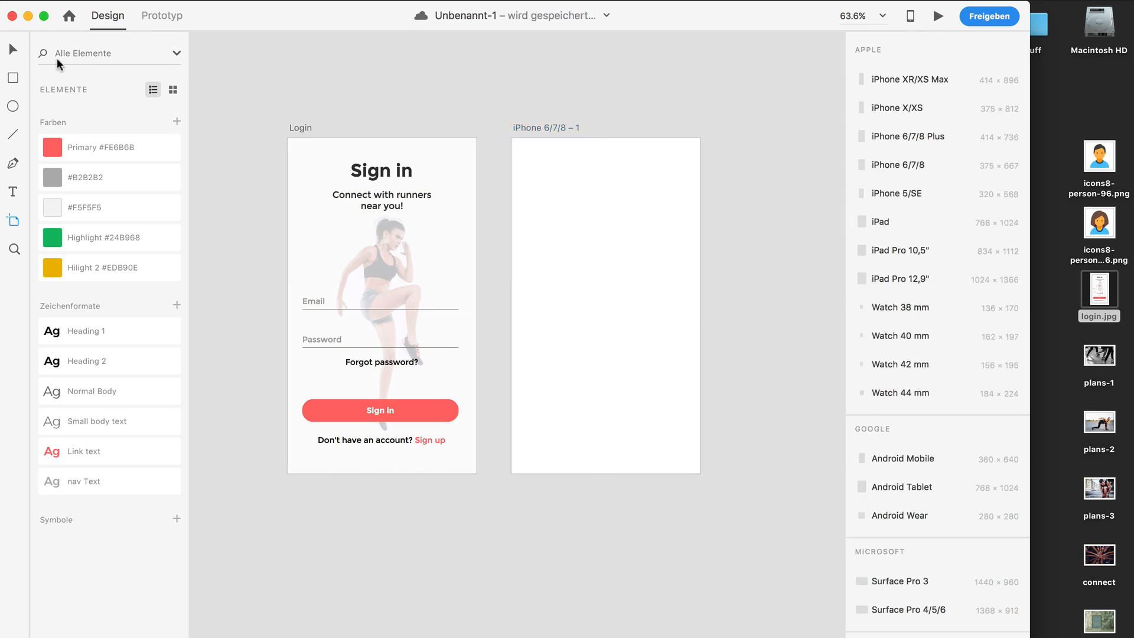
Rename the second artboard as Logged in / choose gender
{"action": "left_click", "coordinate": [12, 49]}
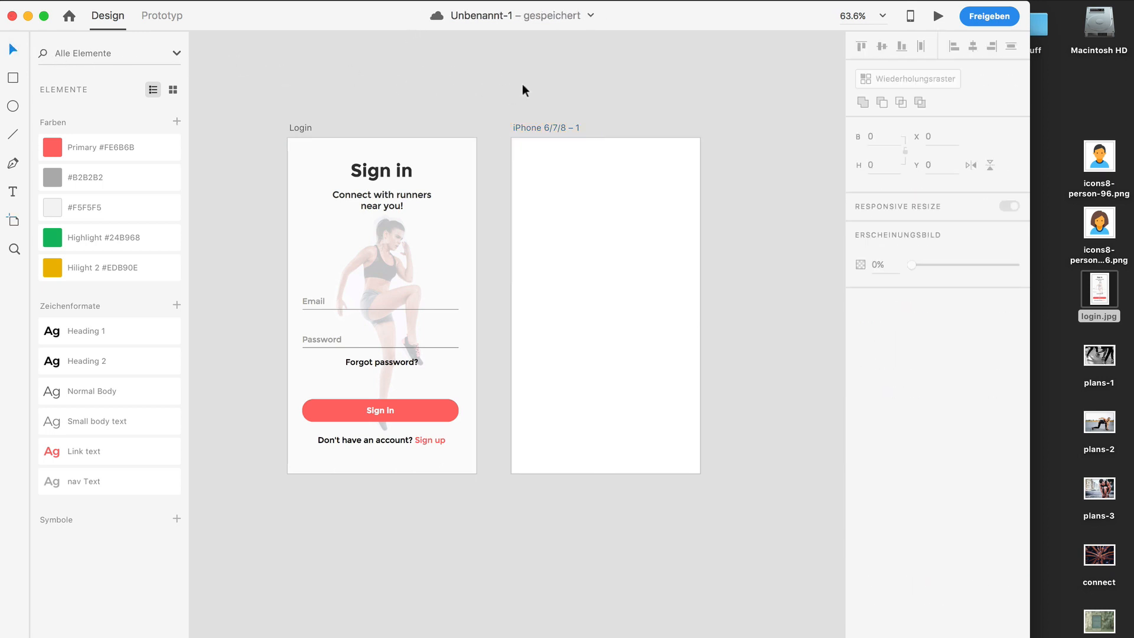
{"action": "left_click", "coordinate": [530, 126]}
{"action": "double_click", "coordinate": [531, 127]}
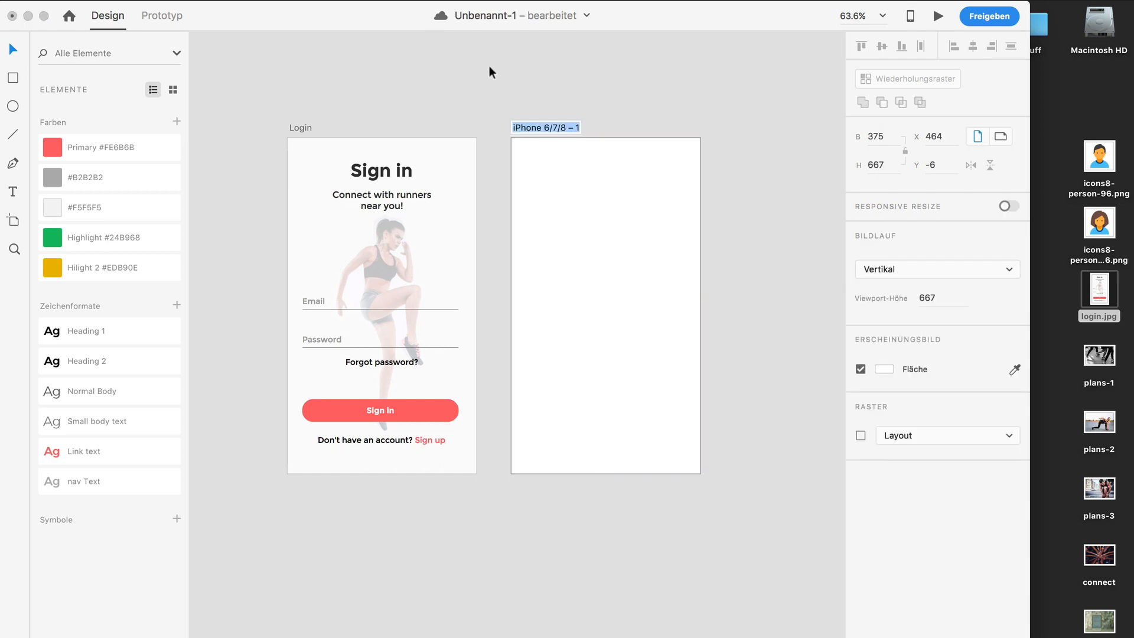
{"action": "type", "text": "Logged in"}
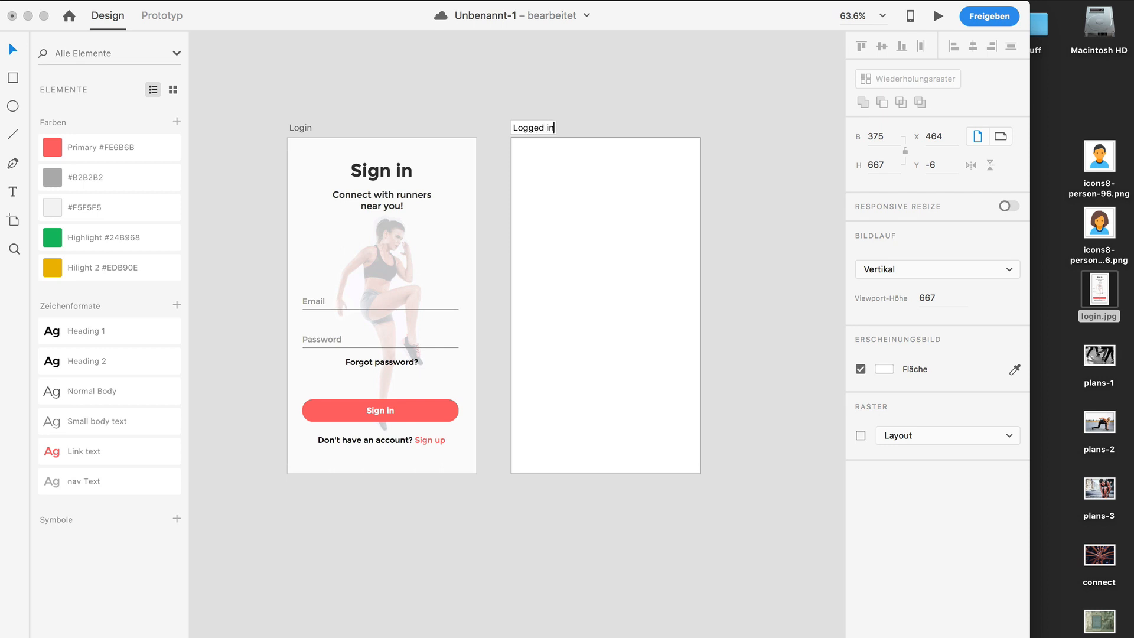
{"action": "type", "text": " / choose gender"}
{"action": "key", "text": "Return"}
{"action": "left_click", "coordinate": [521, 51]}
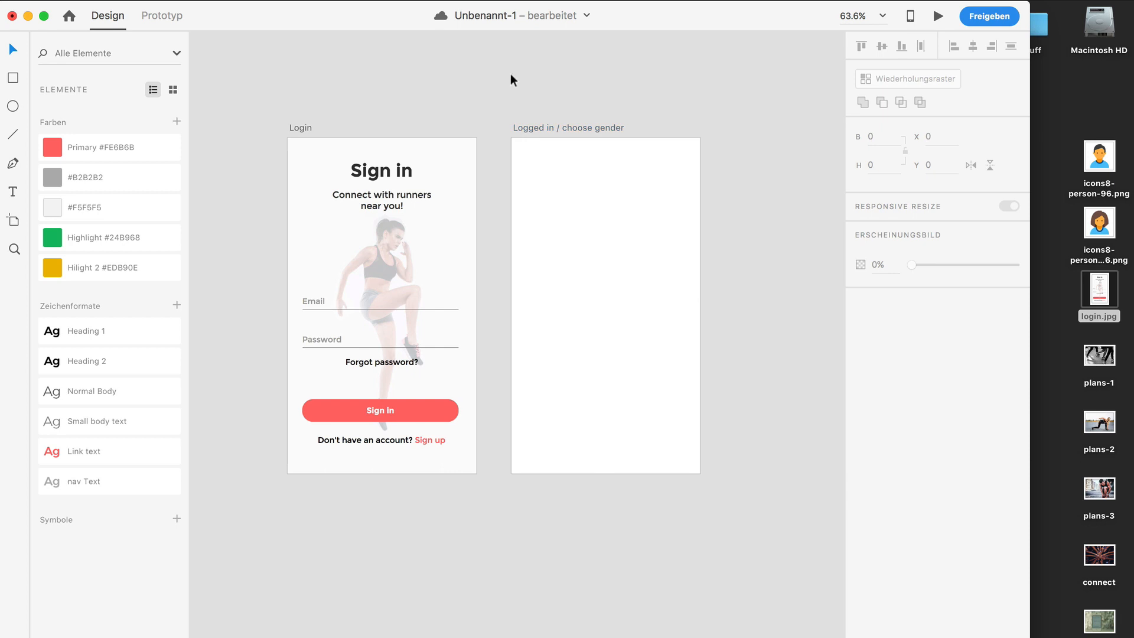
Place the male and female person icons from the desktop on the Logged in / choose gender artboard
{"action": "scroll", "coordinate": [512, 76], "scroll_direction": "right", "scroll_amount": 2}
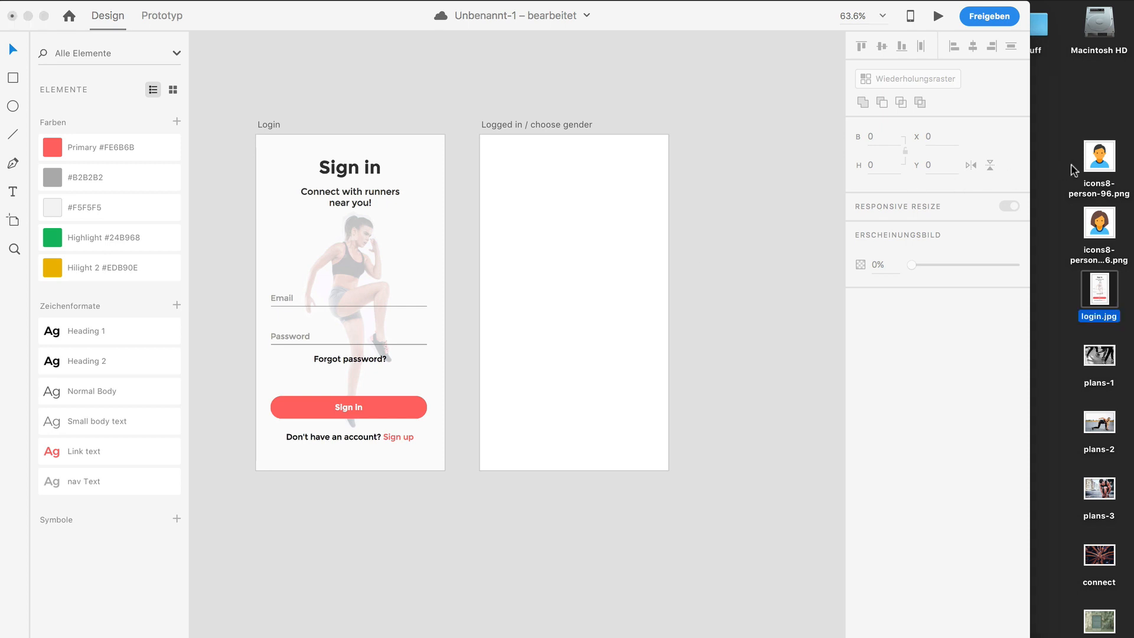
{"action": "left_click", "coordinate": [1102, 161]}
{"action": "left_click_drag", "start_coordinate": [1106, 166], "coordinate": [588, 216]}
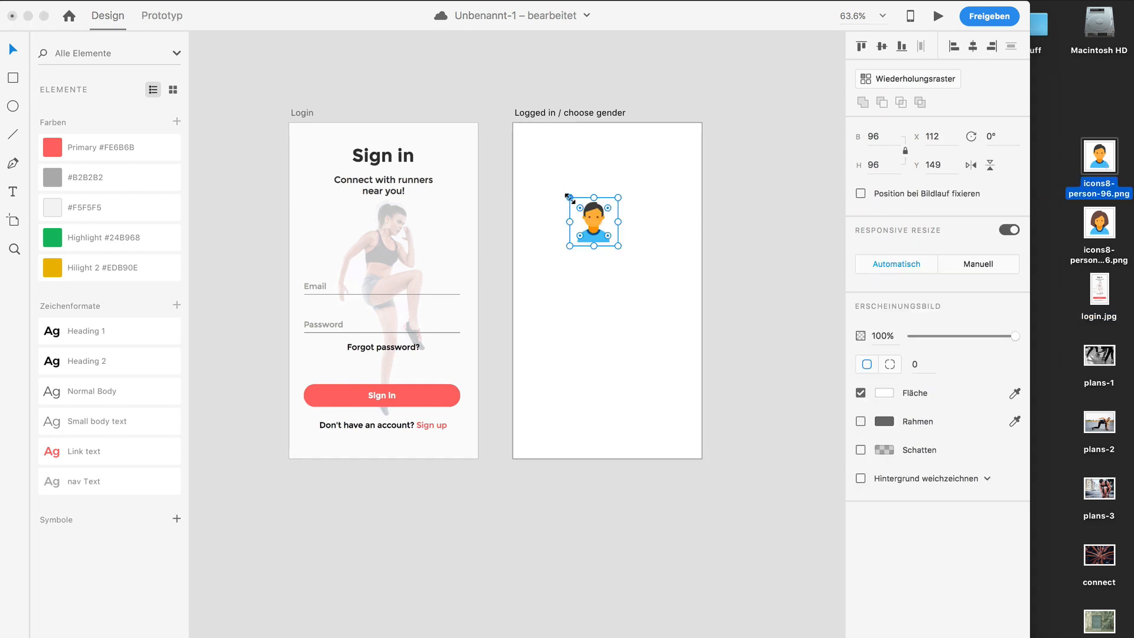
{"action": "left_click_drag", "start_coordinate": [1100, 223], "coordinate": [674, 243]}
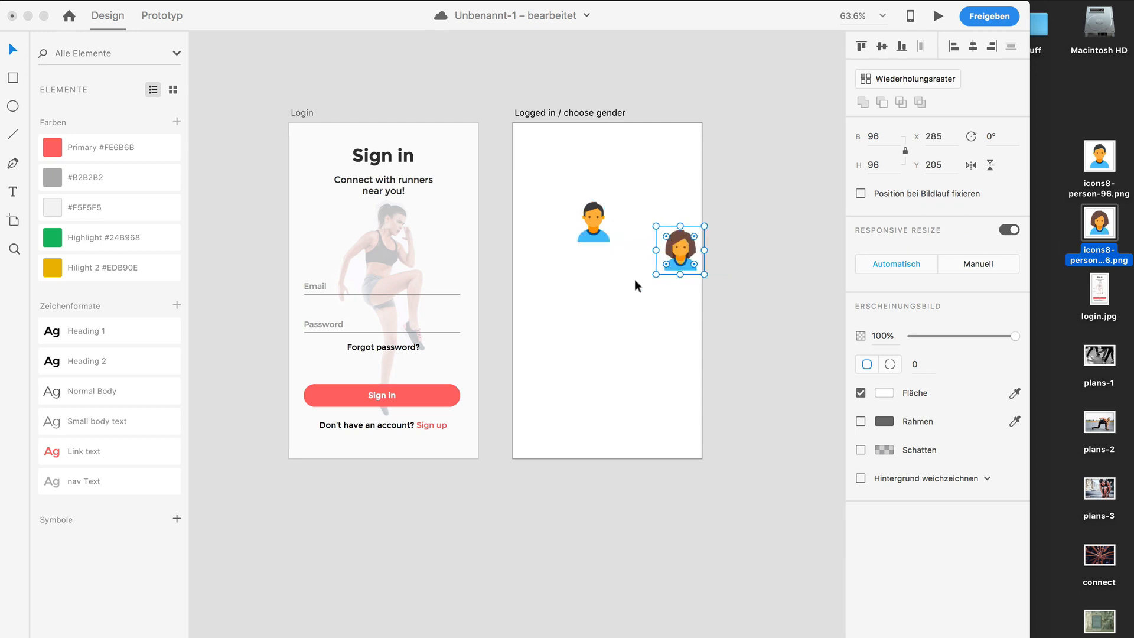
Align the two person icons by their top edges and move them together so the male icon sits at X 53, Y 143
{"action": "left_click", "coordinate": [597, 218], "text": "shift"}
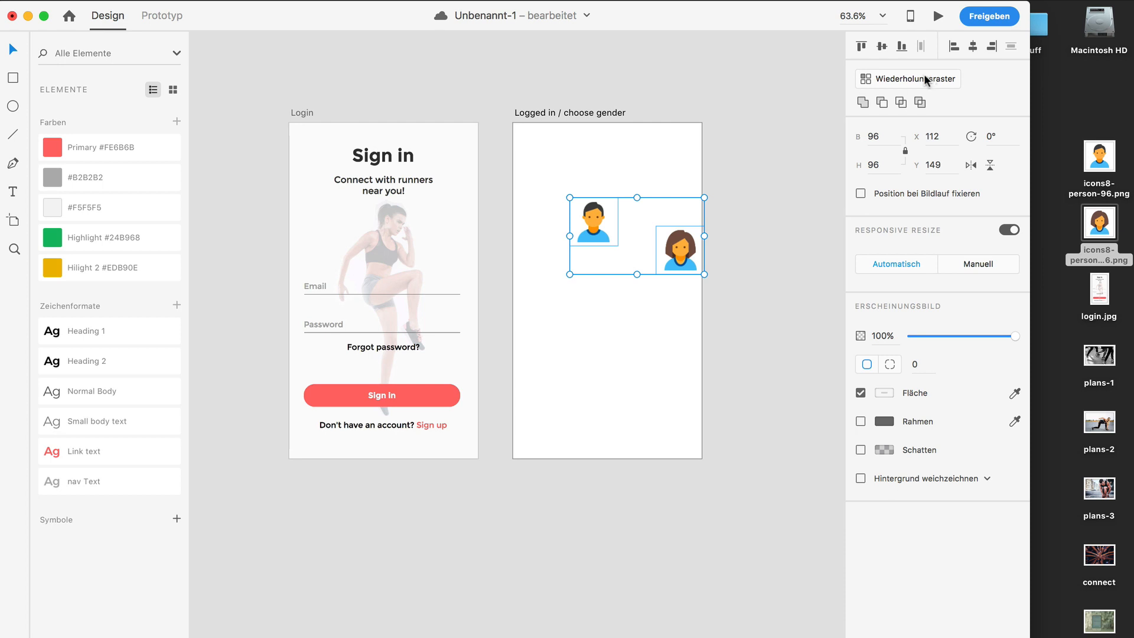
{"action": "left_click", "coordinate": [861, 46]}
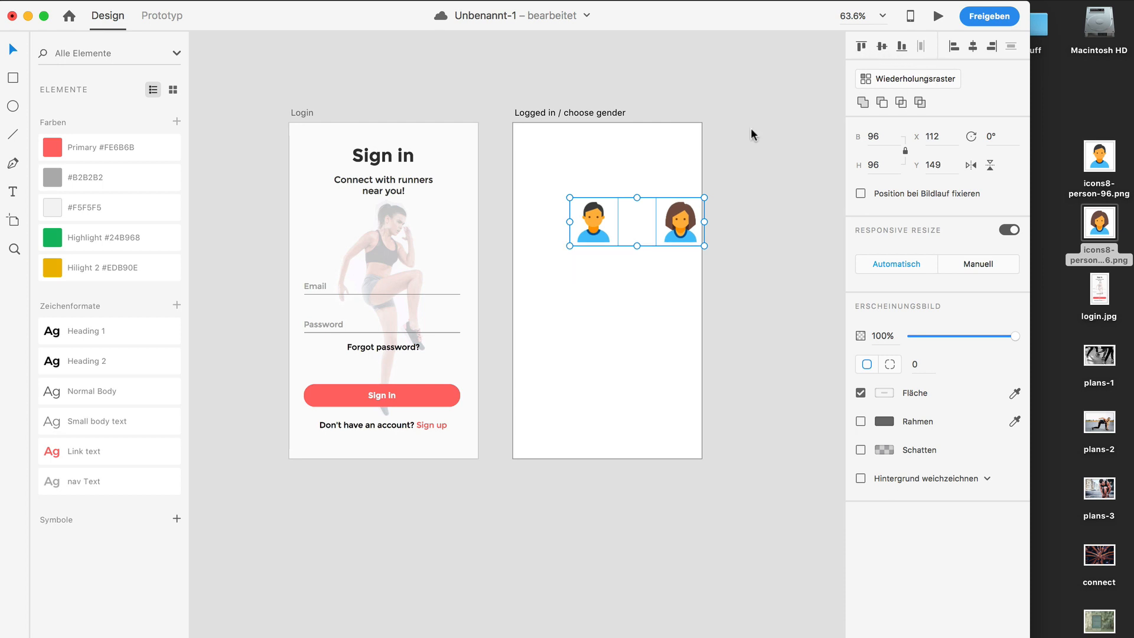
{"action": "left_click_drag", "start_coordinate": [674, 225], "coordinate": [649, 222]}
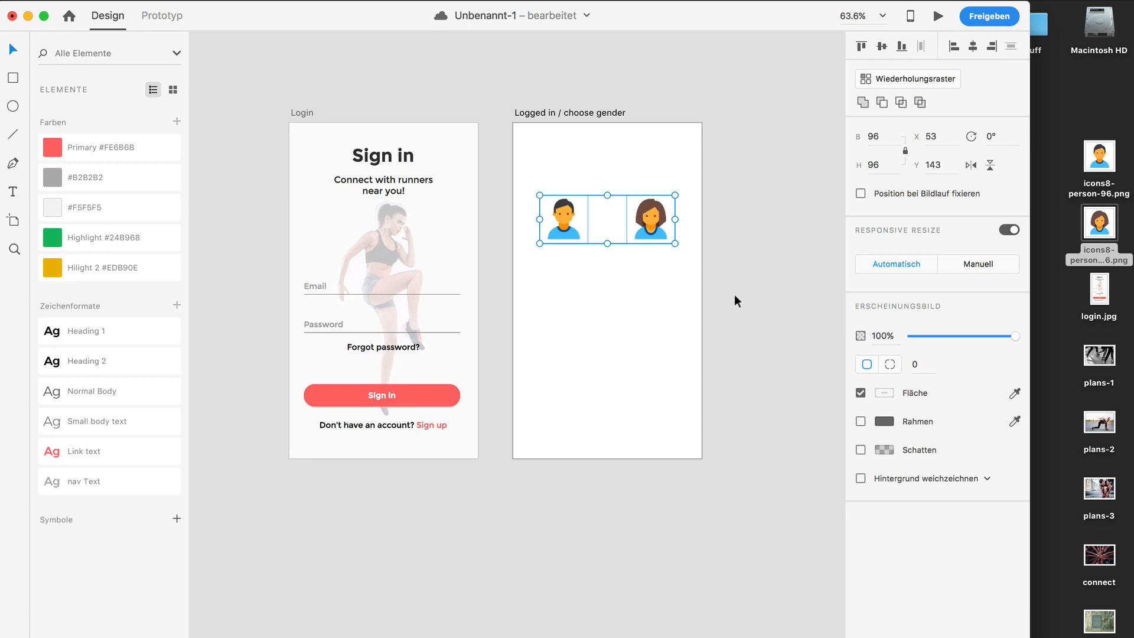
{"action": "left_click", "coordinate": [735, 295]}
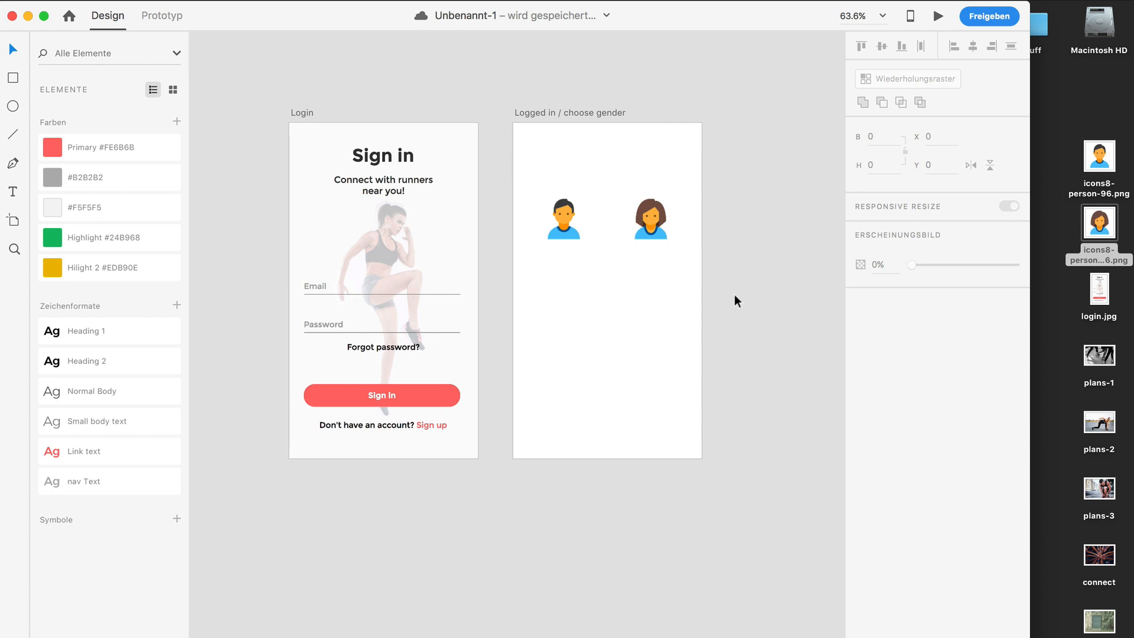
Save the document to the cloud documents as running-app-user-flow
{"action": "key", "text": "super+s"}
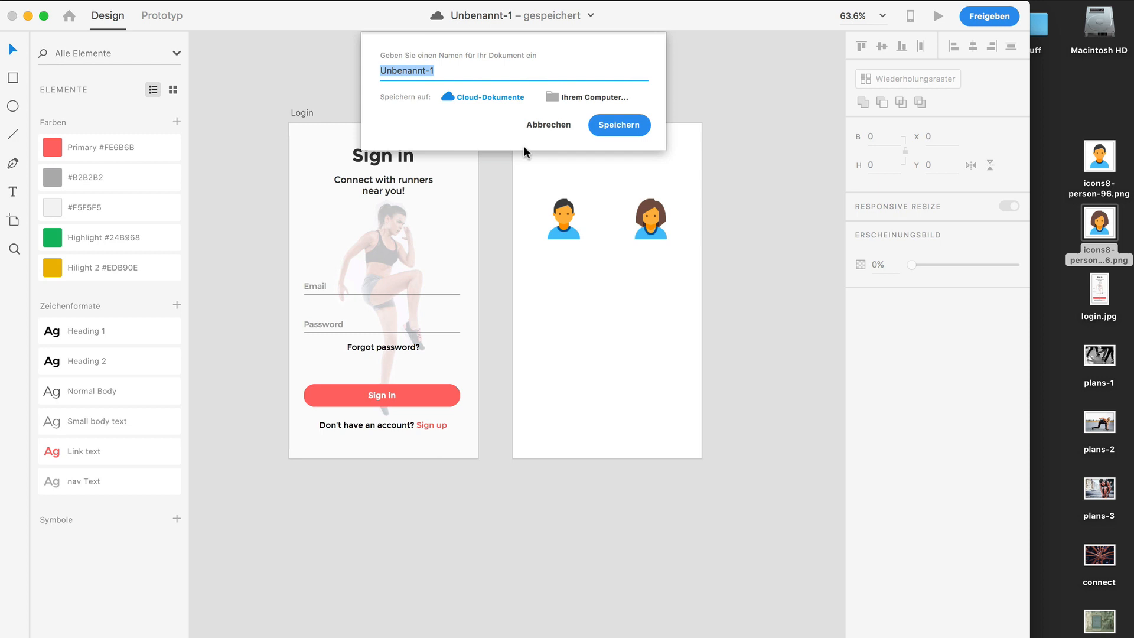
{"action": "type", "text": "running-app-uf"}
{"action": "key", "text": "BackSpace"}
{"action": "type", "text": "ser-flow"}
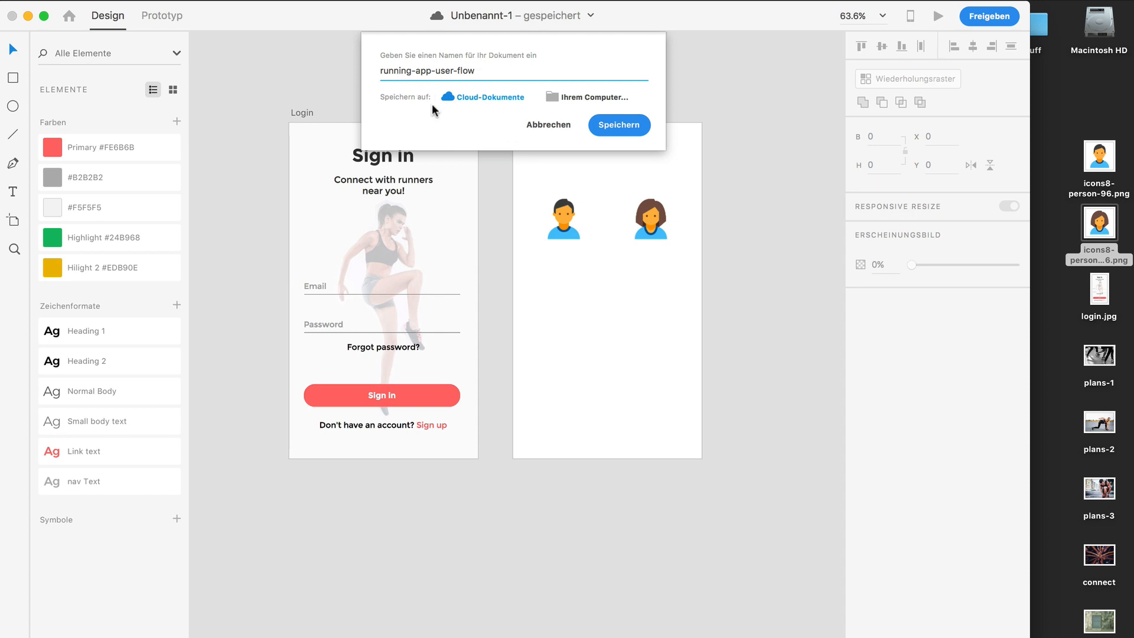
{"action": "left_click", "coordinate": [610, 125]}
Try to place the Heading 1 character style above the icons on the Logged in / choose gender artboard
{"action": "scroll", "coordinate": [609, 123], "scroll_direction": "right", "scroll_amount": 2}
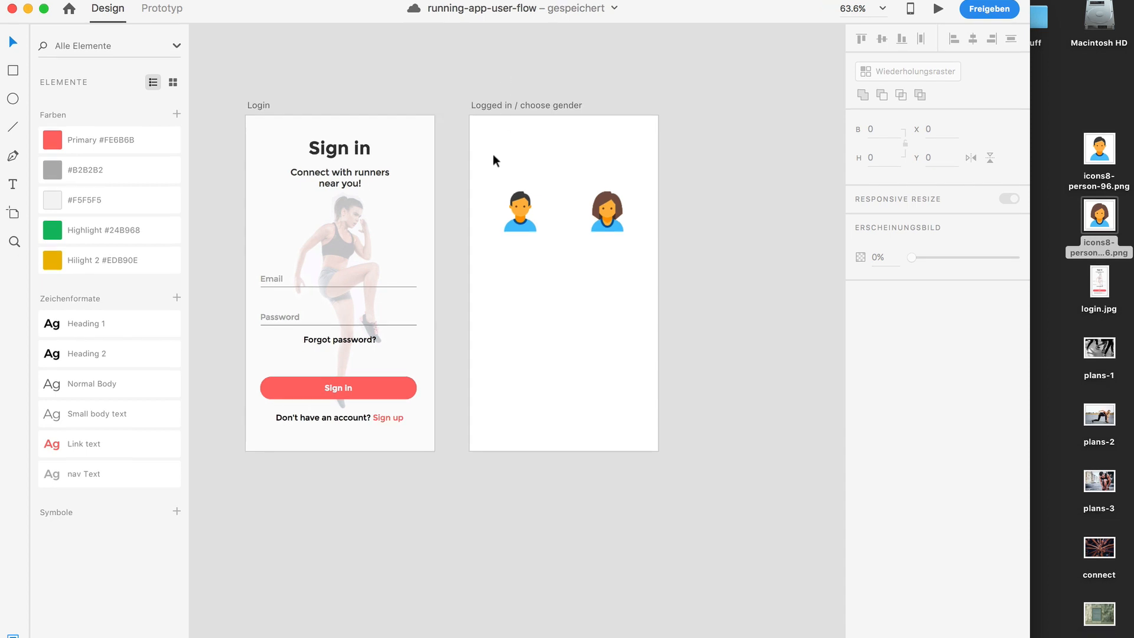
{"action": "left_click_drag", "start_coordinate": [486, 180], "coordinate": [608, 226]}
{"action": "left_click", "coordinate": [615, 282]}
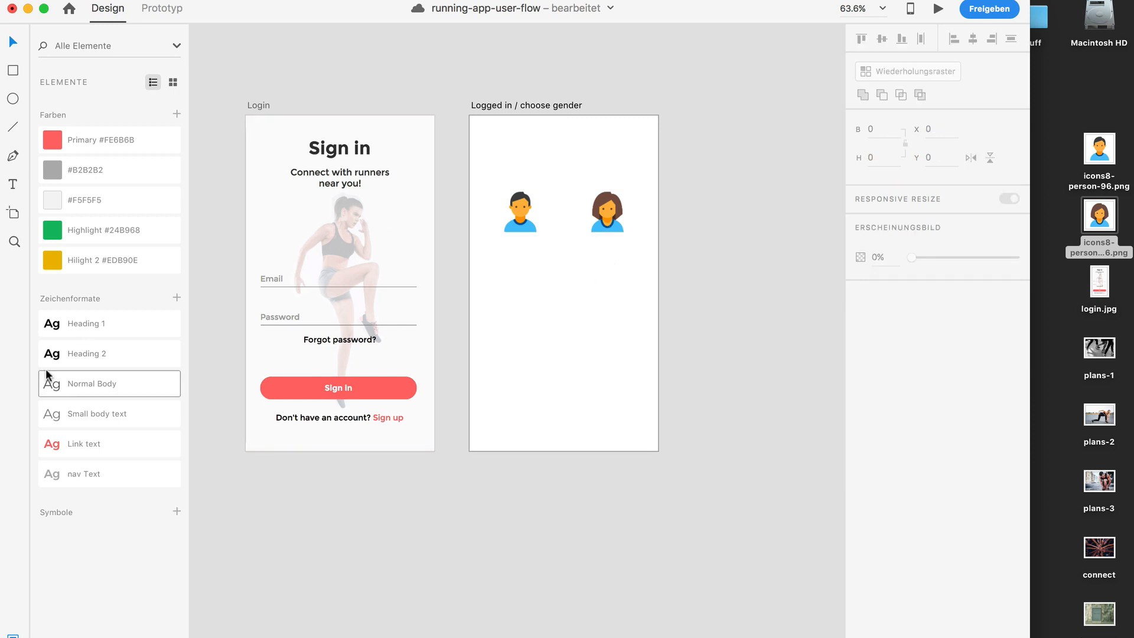
{"action": "left_click_drag", "start_coordinate": [76, 324], "coordinate": [522, 146]}
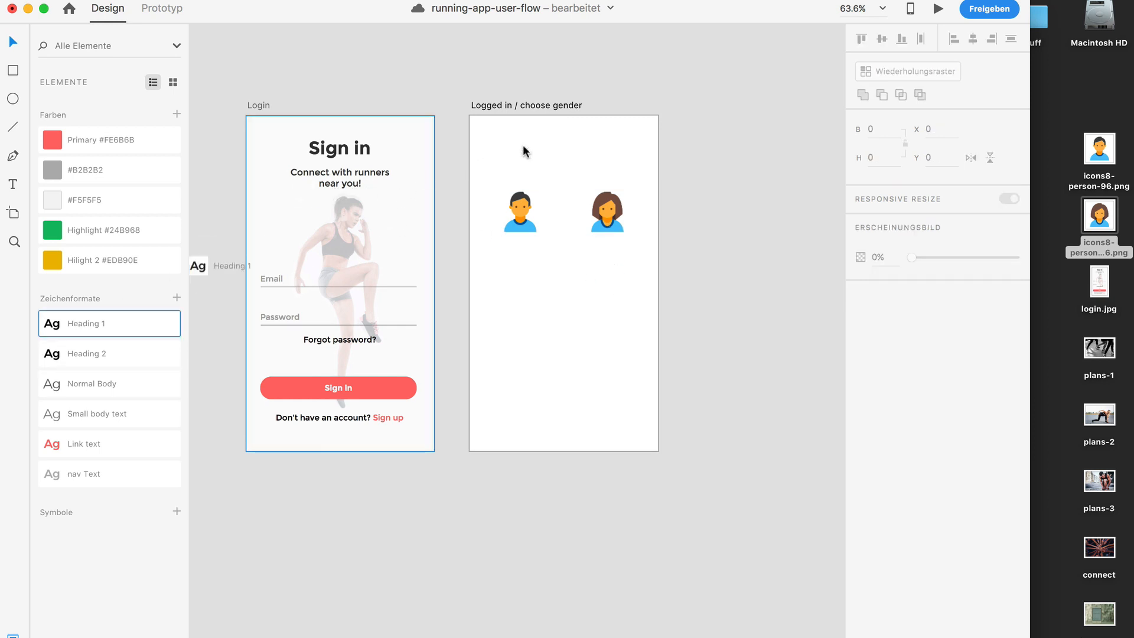
{"action": "left_click", "coordinate": [386, 93]}
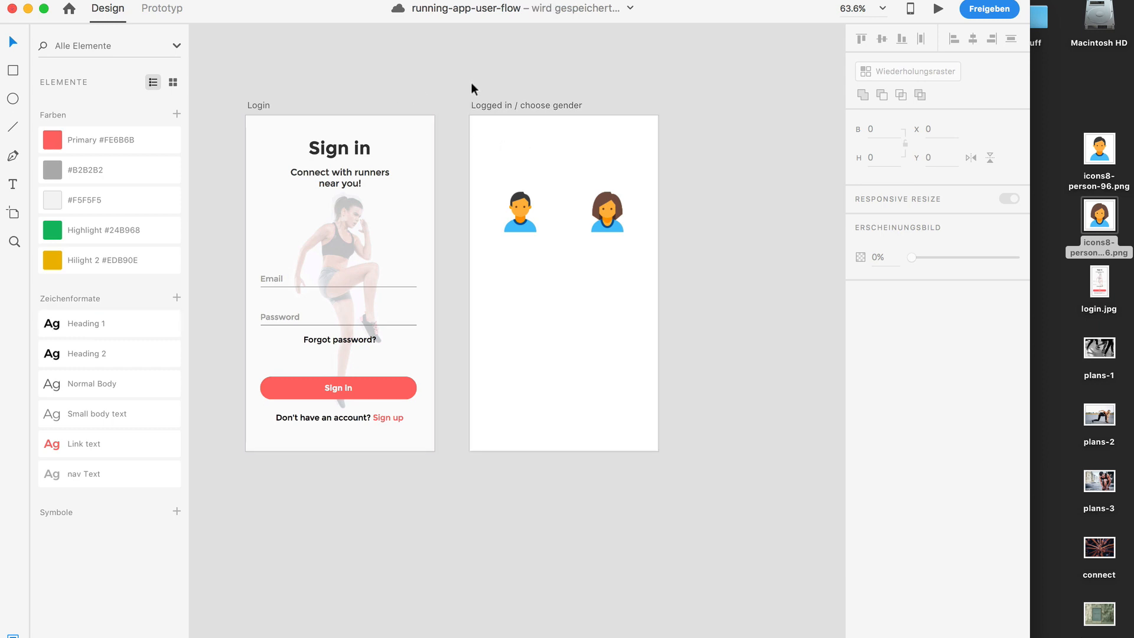
Add the text "Choose gender" above the male icon at X 35, Y 46
{"action": "left_click", "coordinate": [12, 183]}
{"action": "left_click", "coordinate": [487, 142]}
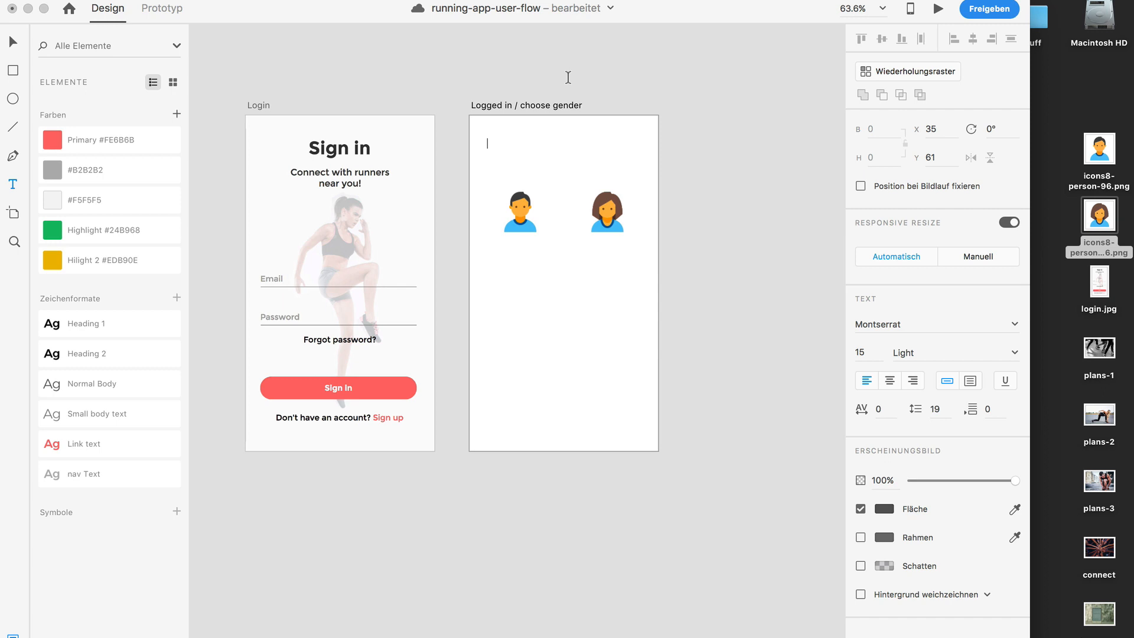
{"action": "type", "text": "Choose gender"}
{"action": "key", "text": "Escape"}
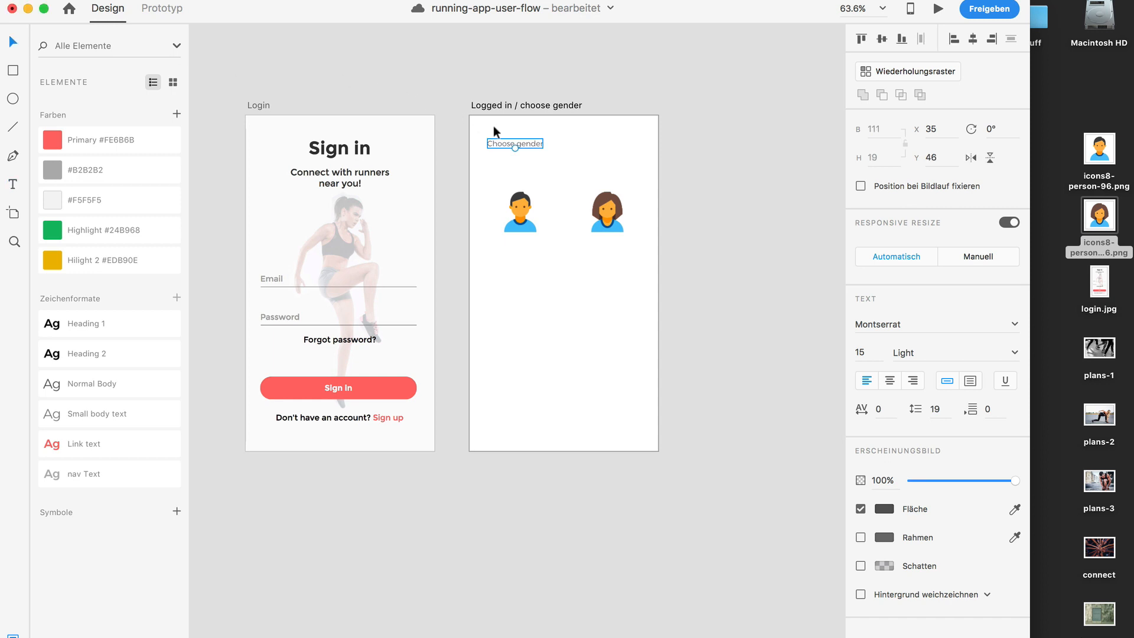
Duplicate the text straight down to Y 80 and change the copy to "We need this information to make correct calculations."
{"action": "left_click_drag", "start_coordinate": [522, 143], "coordinate": [522, 160]}
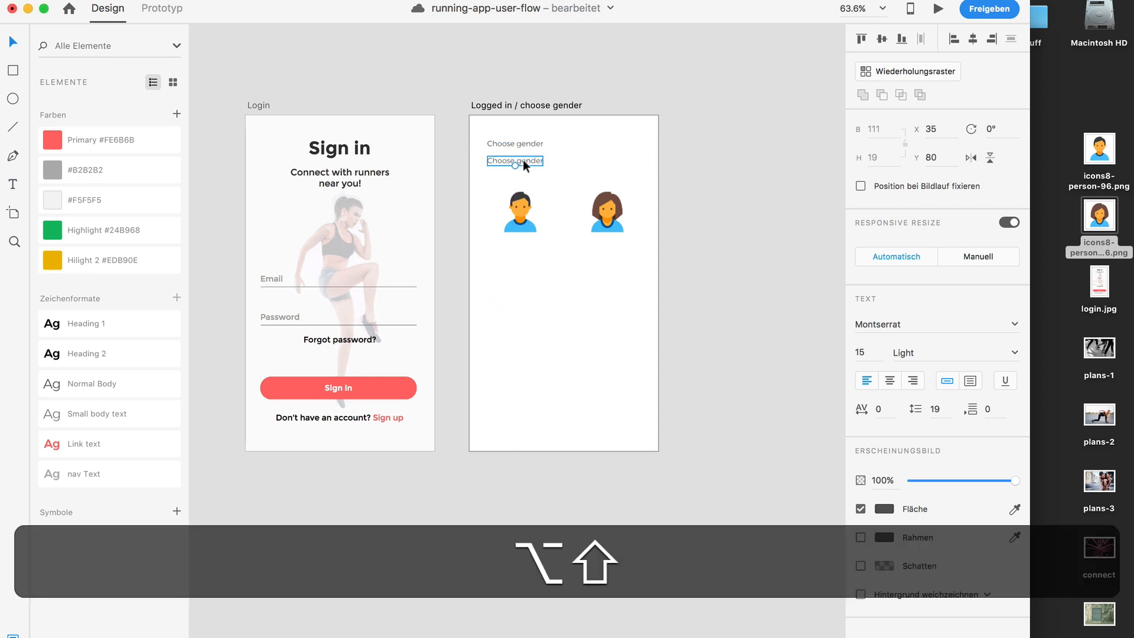
{"action": "double_click", "coordinate": [523, 159]}
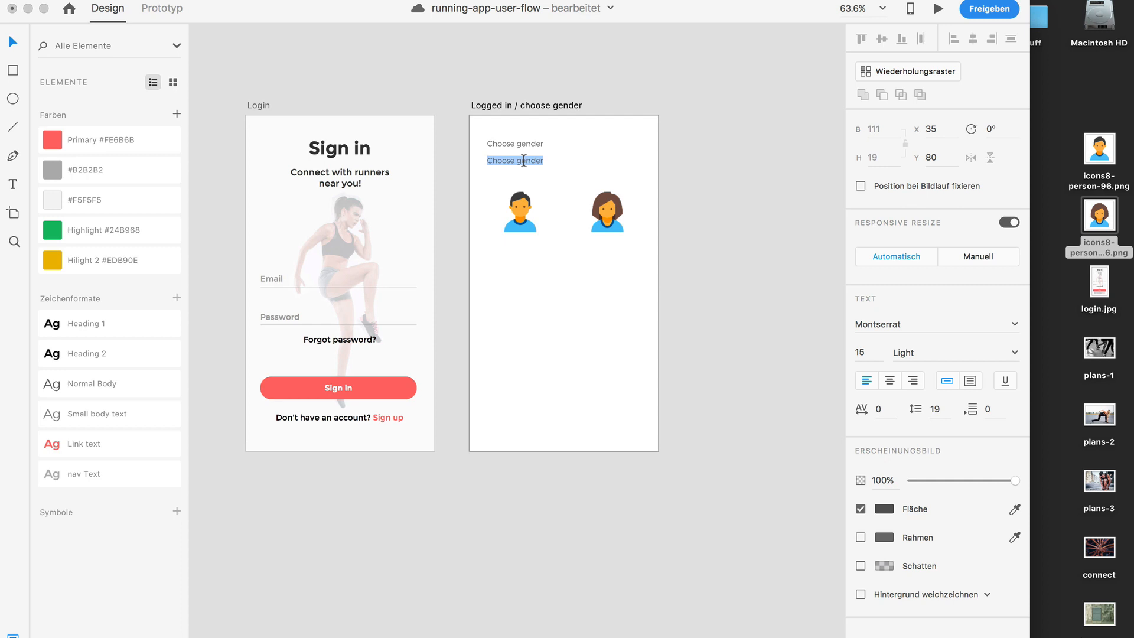
{"action": "type", "text": "We need this information "}
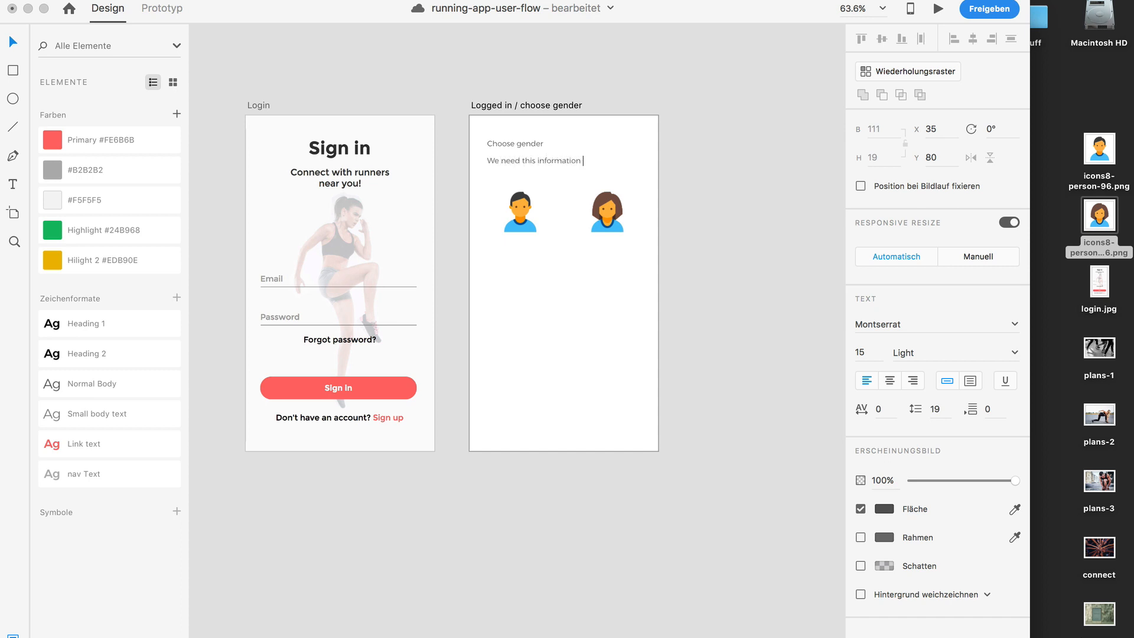
{"action": "type", "text": "to make correct calculations."}
{"action": "key", "text": "Escape"}
Apply the Heading 1 style to "Choose gender" and the Normal Body style to the description below it
{"action": "left_click", "coordinate": [527, 142]}
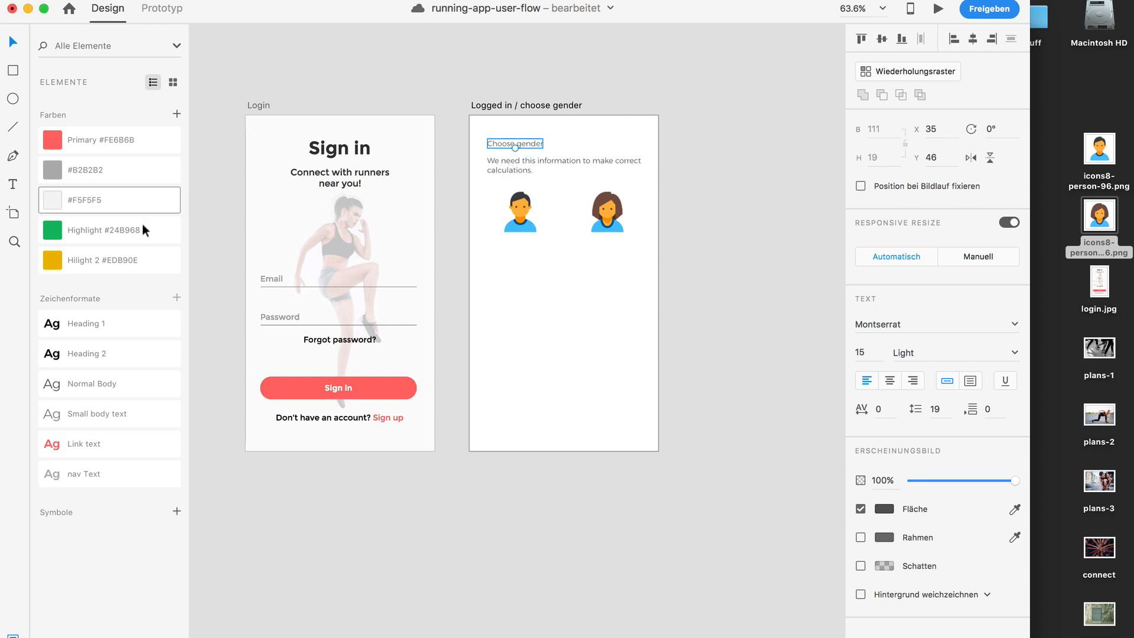
{"action": "left_click", "coordinate": [97, 324]}
{"action": "left_click", "coordinate": [509, 175]}
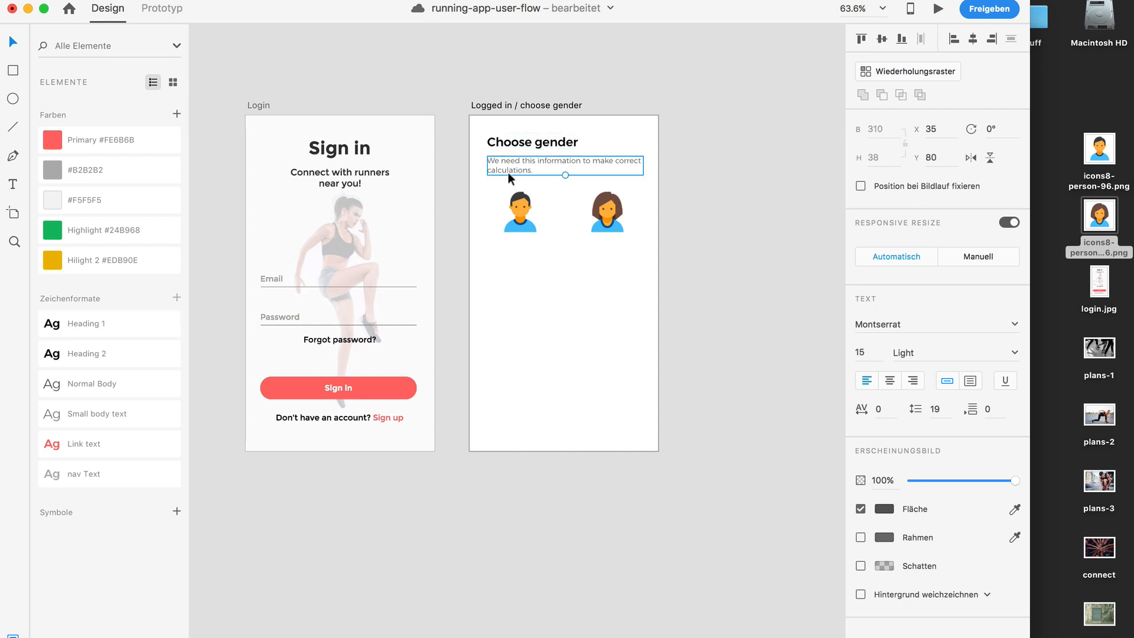
{"action": "left_click", "coordinate": [100, 378]}
{"action": "left_click", "coordinate": [667, 296]}
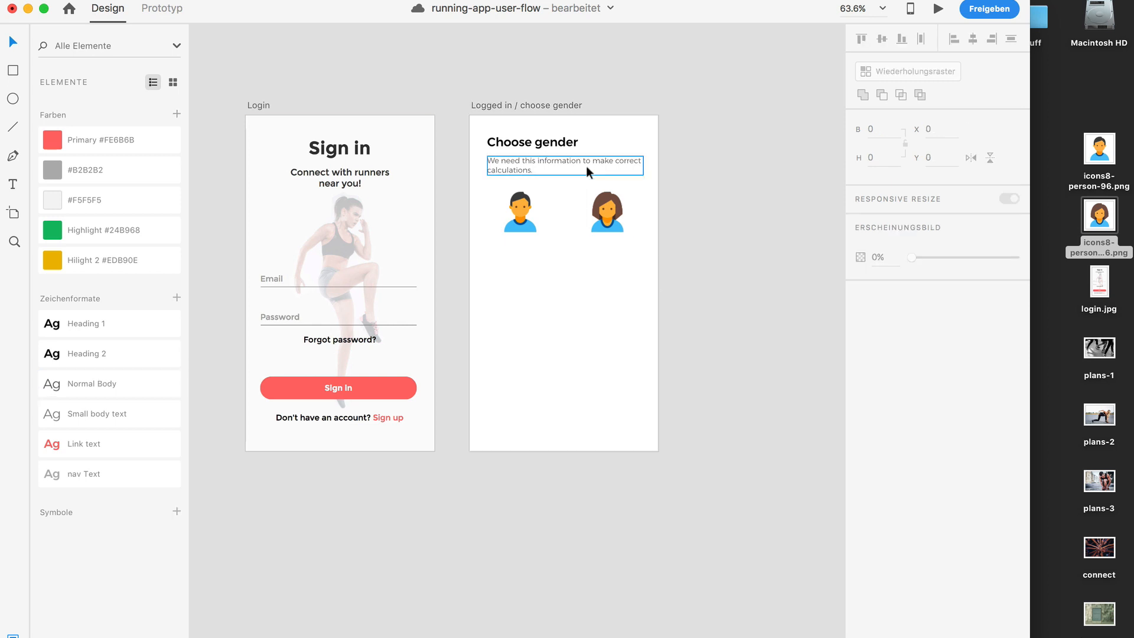
Select the heading and the description and move both left to X 30
{"action": "left_click", "coordinate": [516, 163]}
{"action": "left_click", "coordinate": [514, 145], "text": "shift"}
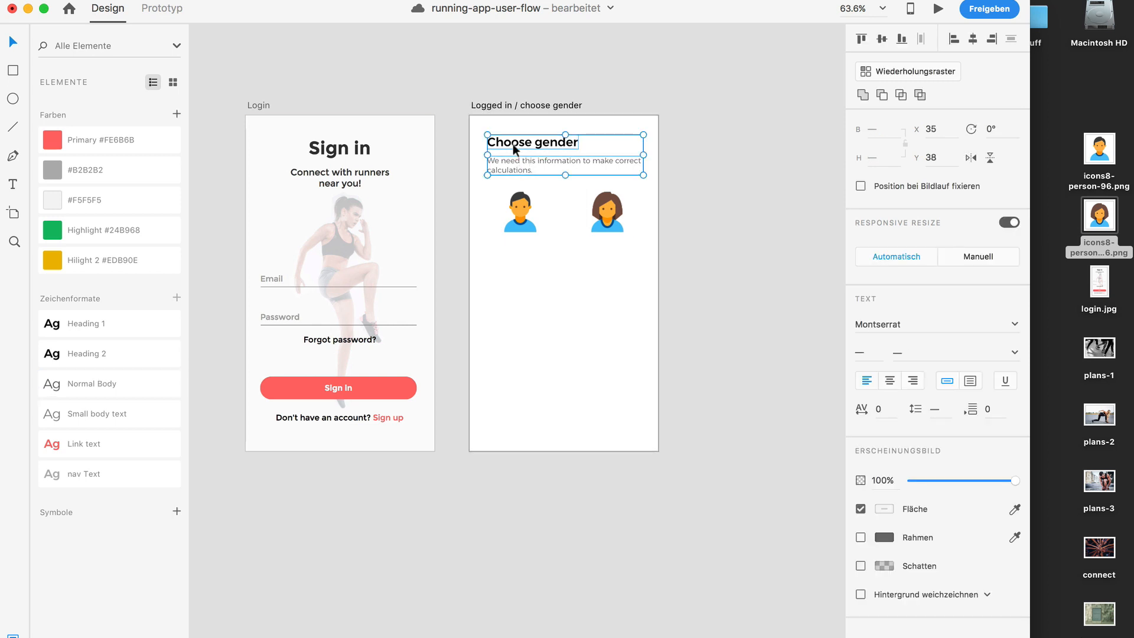
{"action": "scroll", "coordinate": [514, 147], "scroll_direction": "up", "scroll_amount": 5}
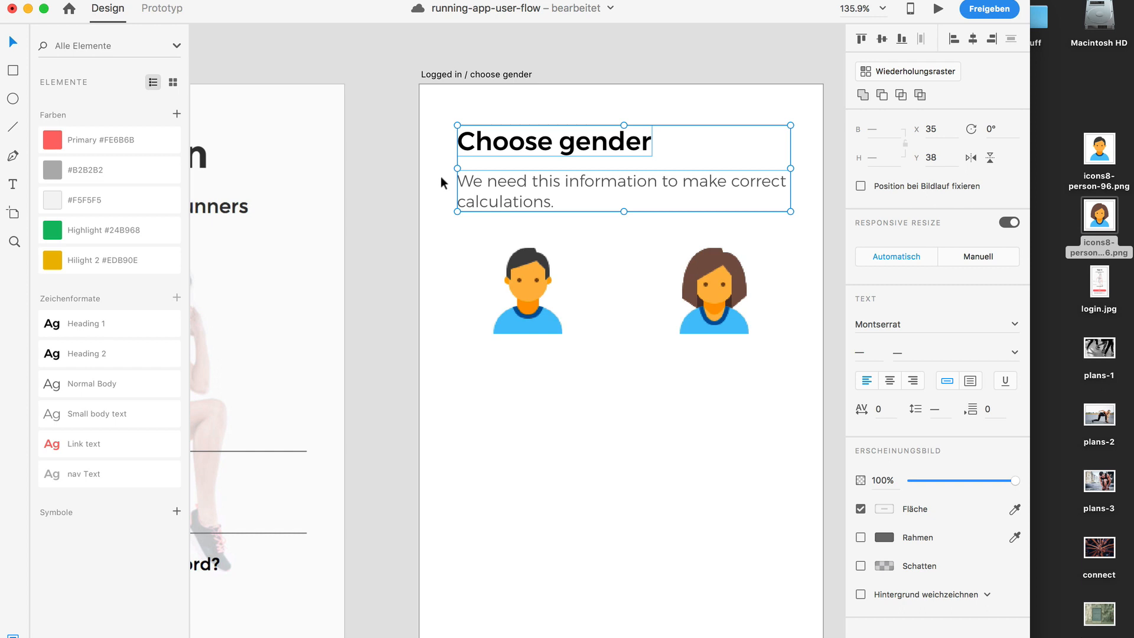
{"action": "key", "text": "alt"}
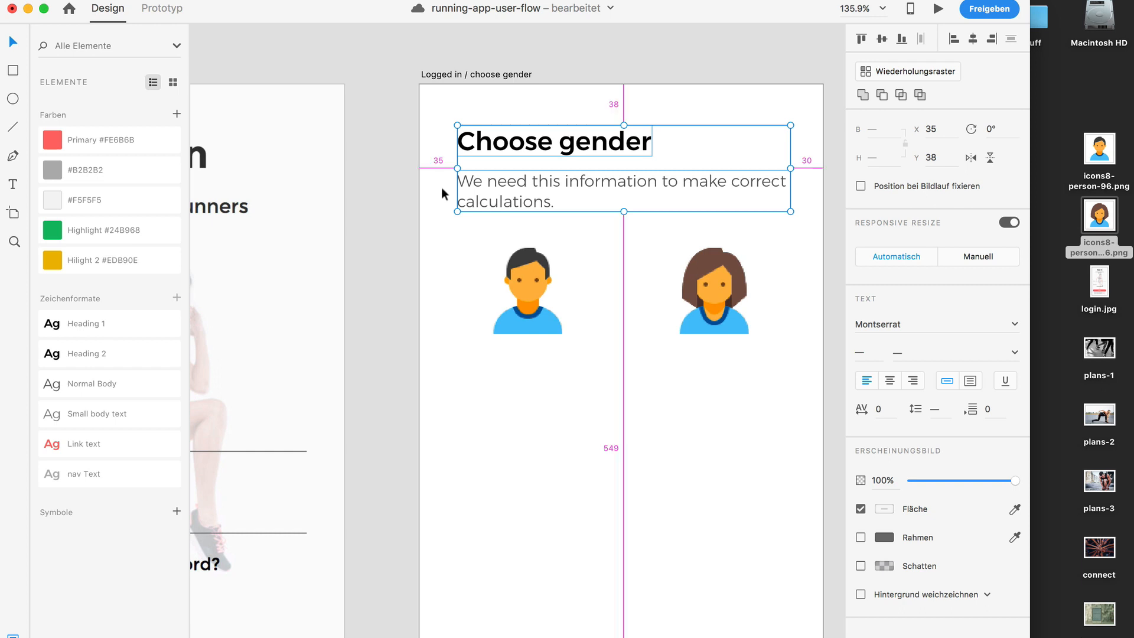
{"action": "key", "text": "Left"}
{"action": "key", "text": "Left"}
{"action": "key", "text": "Left"}
{"action": "key", "text": "Left"}
{"action": "key", "text": "Left"}
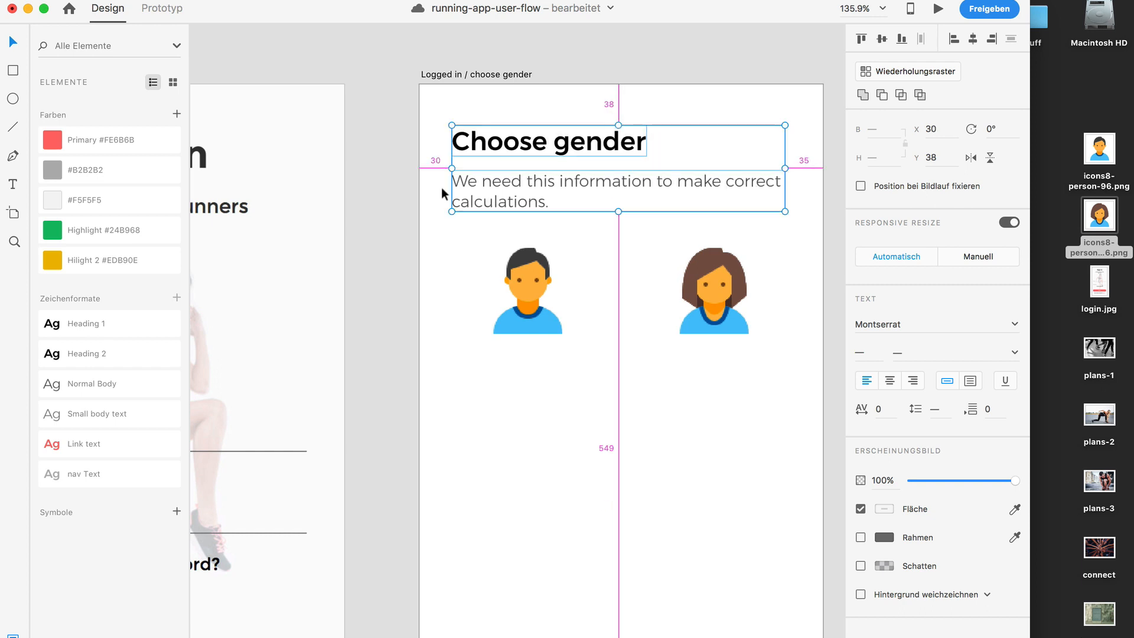
{"action": "left_click", "coordinate": [454, 251]}
Move the description text up to Y 77, closer to the "Choose gender" heading
{"action": "scroll", "coordinate": [454, 252], "scroll_direction": "down", "scroll_amount": 5}
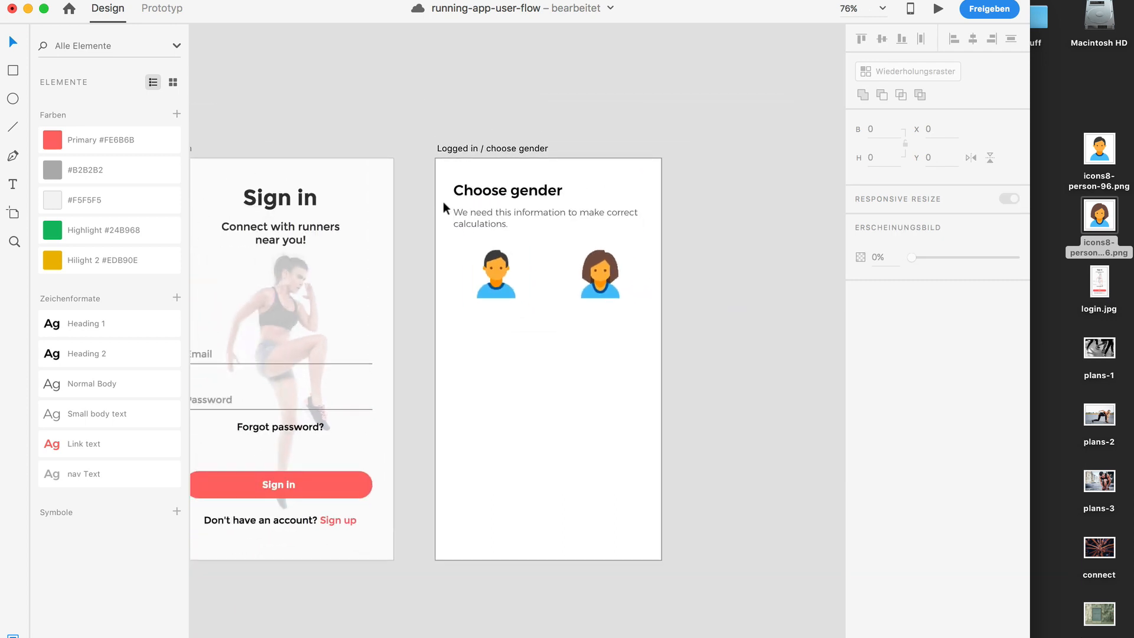
{"action": "scroll", "coordinate": [445, 261], "scroll_direction": "up", "scroll_amount": 6}
{"action": "left_click", "coordinate": [507, 188]}
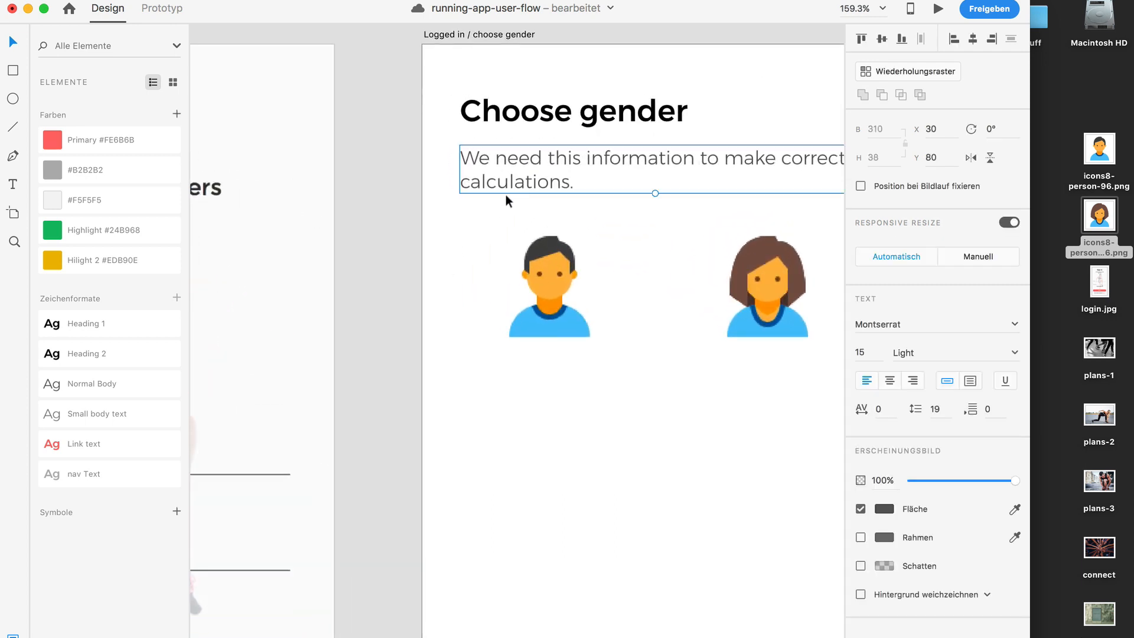
{"action": "key", "text": "alt"}
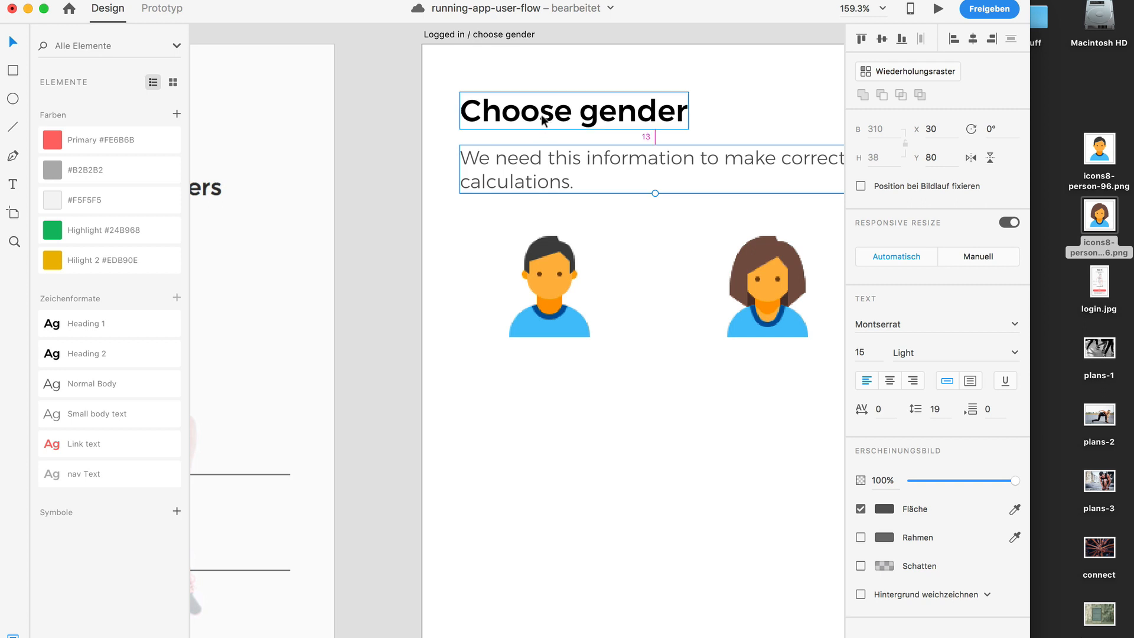
{"action": "key", "text": "Up"}
{"action": "key", "text": "Up"}
{"action": "key", "text": "Up"}
{"action": "key", "text": "Up"}
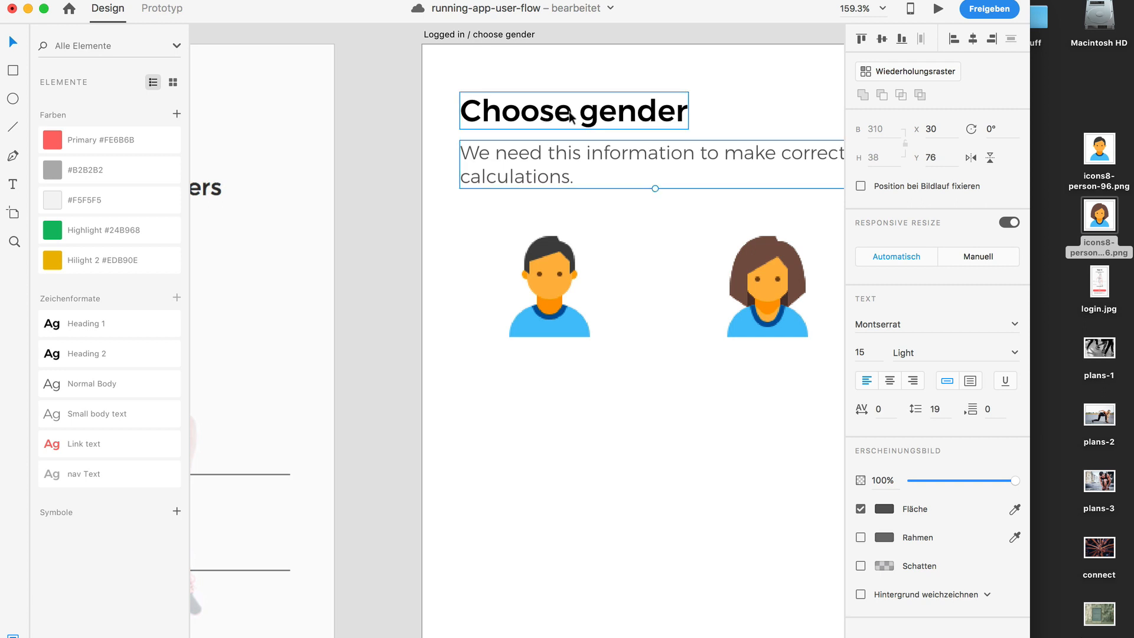
{"action": "key", "text": "Down"}
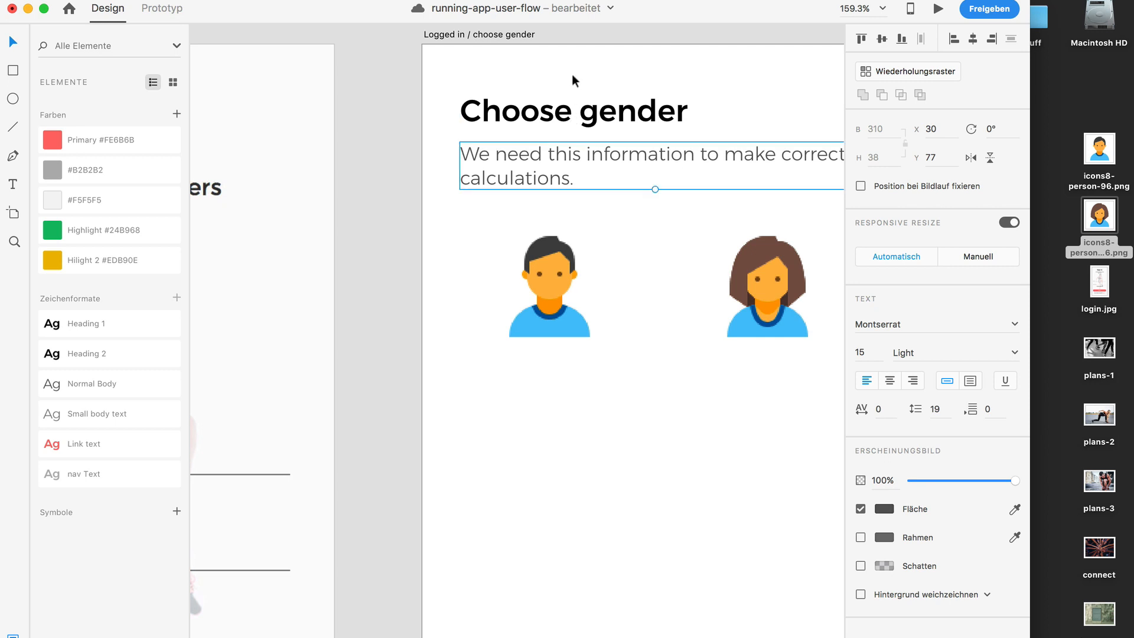
{"action": "scroll", "coordinate": [572, 73], "scroll_direction": "down", "scroll_amount": 4}
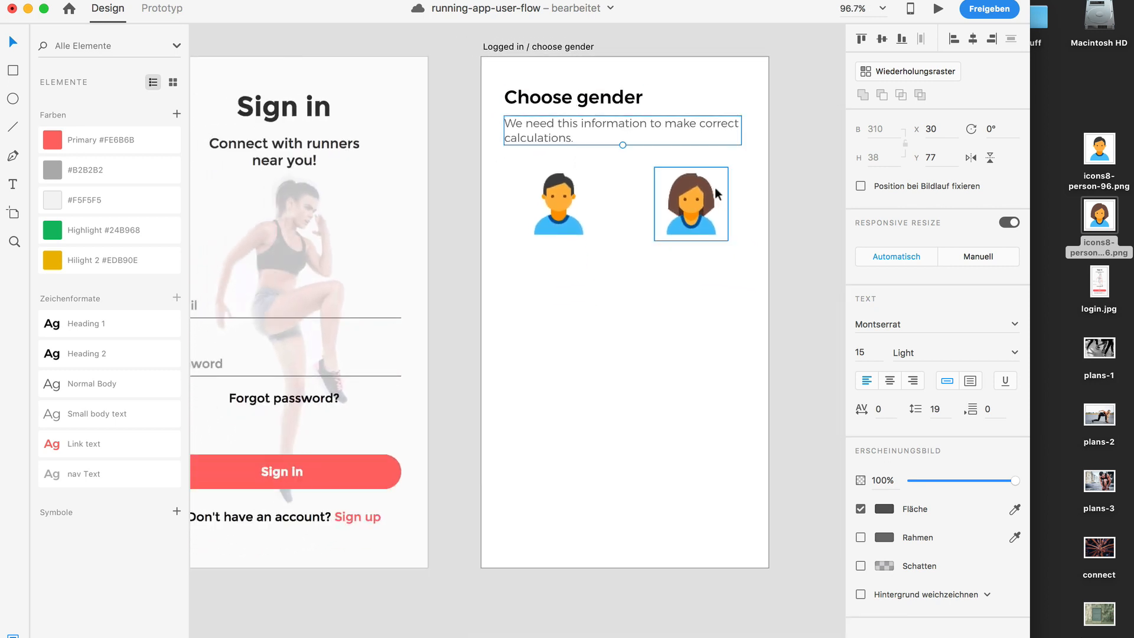
Select the male and female icons together and move them down to Y 171
{"action": "left_click", "coordinate": [762, 223]}
{"action": "left_click_drag", "start_coordinate": [757, 255], "coordinate": [541, 171]}
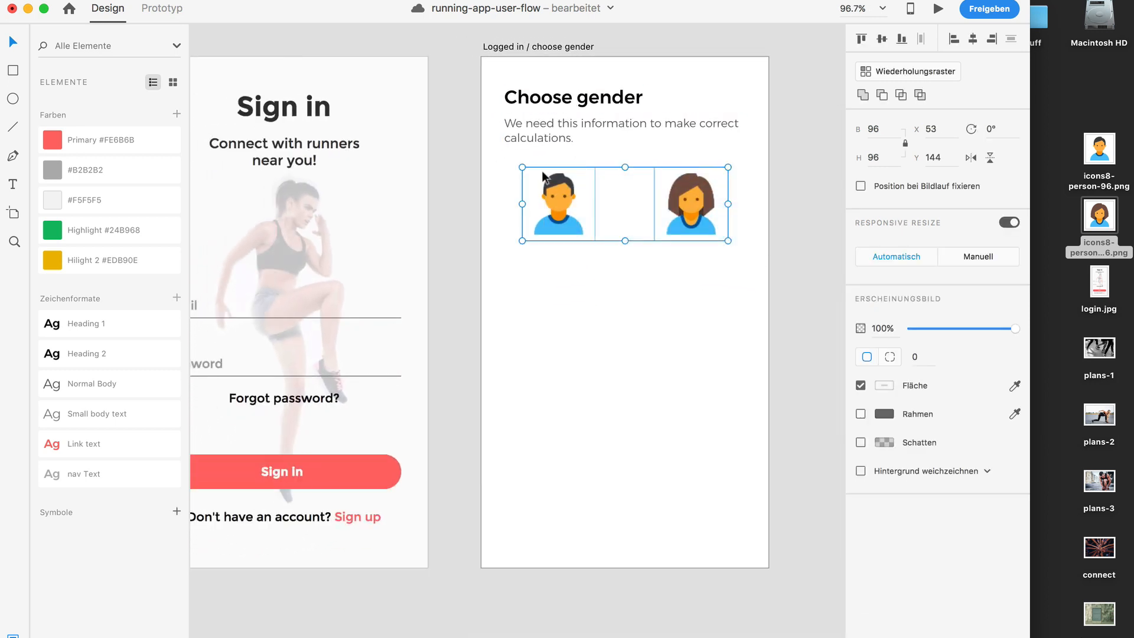
{"action": "key", "text": "shift+Down"}
{"action": "key", "text": "shift+Down"}
{"action": "key", "text": "shift+Down"}
{"action": "key", "text": "shift+Down"}
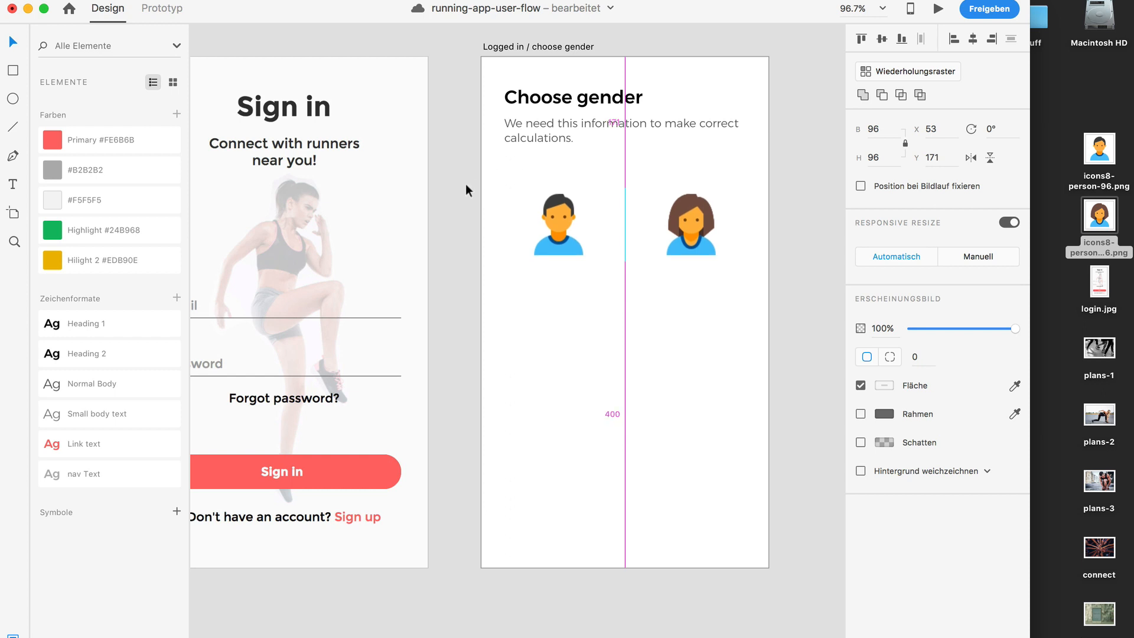
{"action": "left_click", "coordinate": [462, 190]}
Draw a 375 px wide horizontal divider line below the description at Y 133.5 and colour it #B2B2B2
{"action": "scroll", "coordinate": [462, 190], "scroll_direction": "right", "scroll_amount": 3}
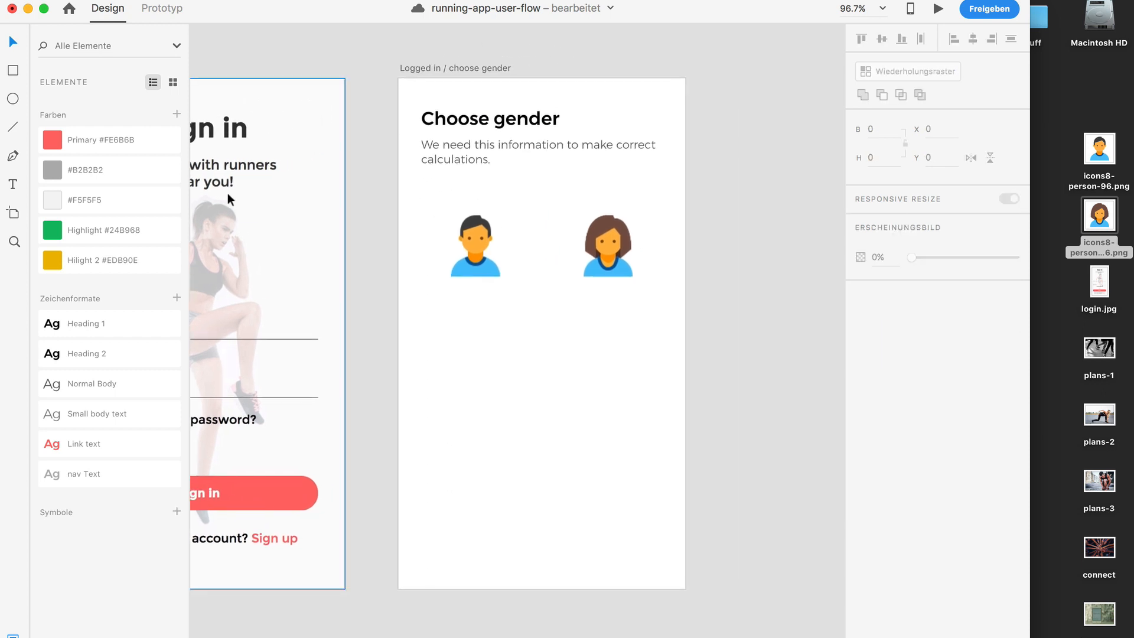
{"action": "left_click", "coordinate": [11, 127]}
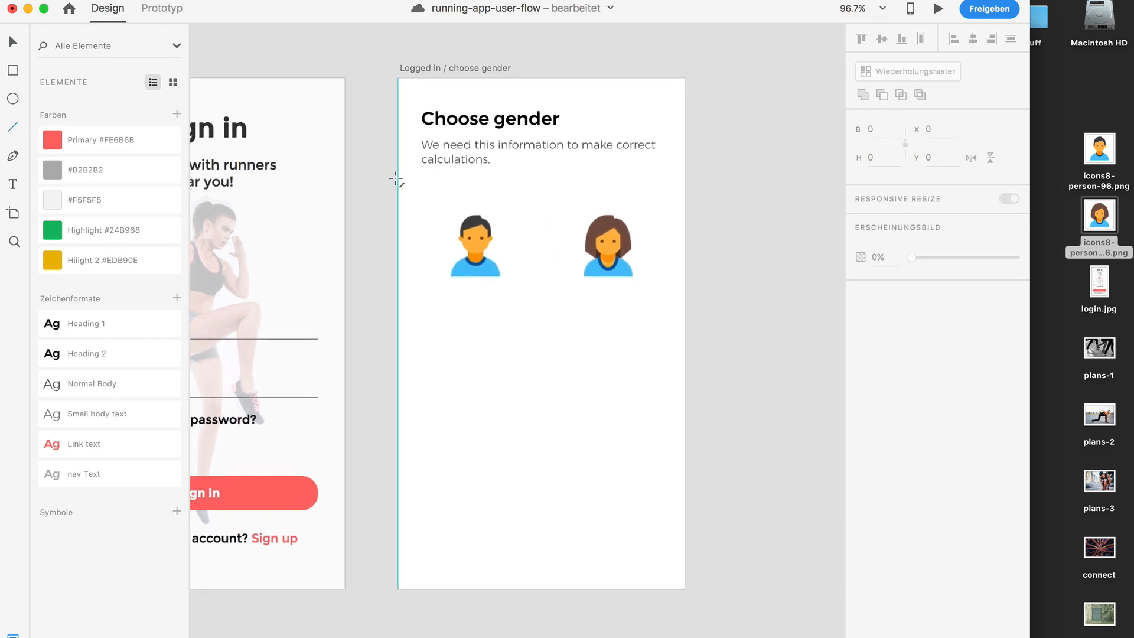
{"action": "left_click_drag", "start_coordinate": [396, 181], "coordinate": [687, 180]}
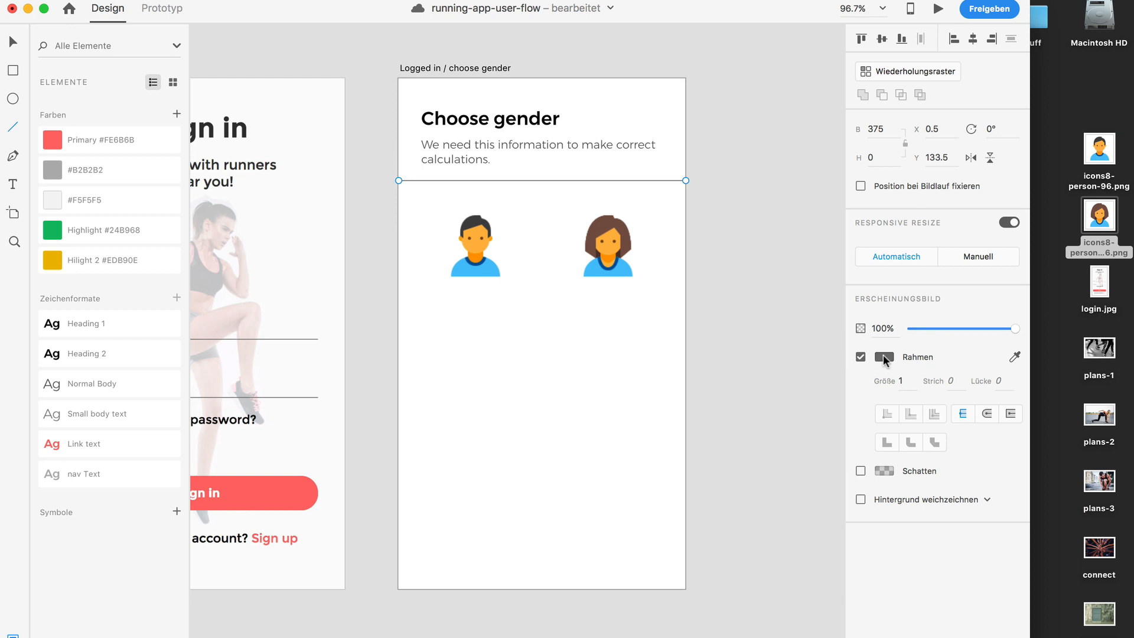
{"action": "left_click", "coordinate": [79, 172]}
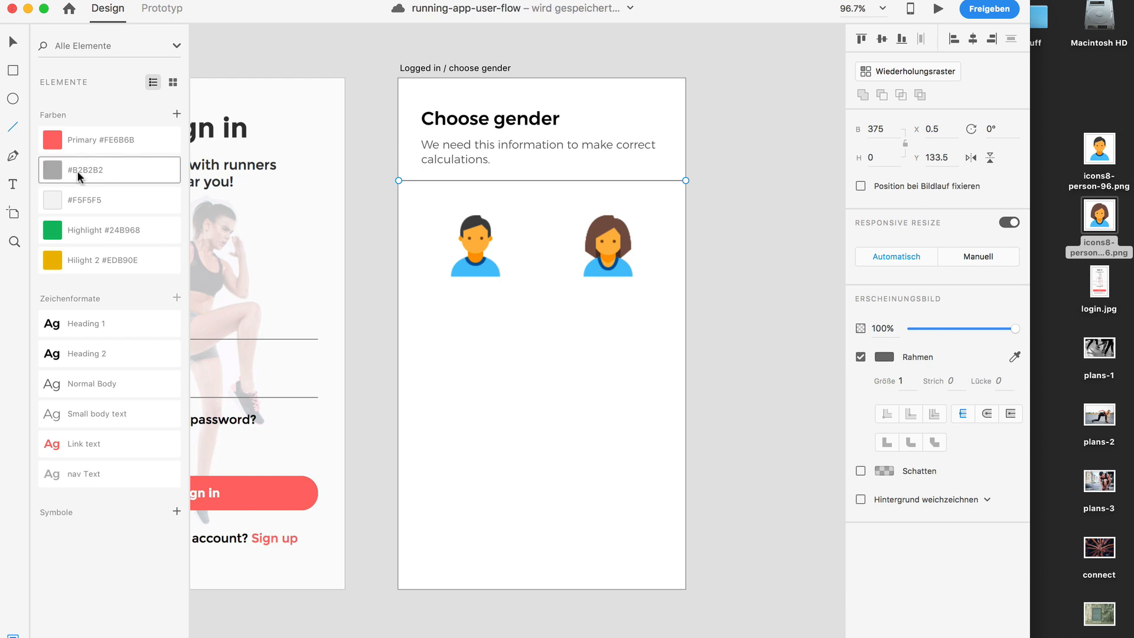
{"action": "key", "text": "v"}
{"action": "left_click", "coordinate": [370, 130]}
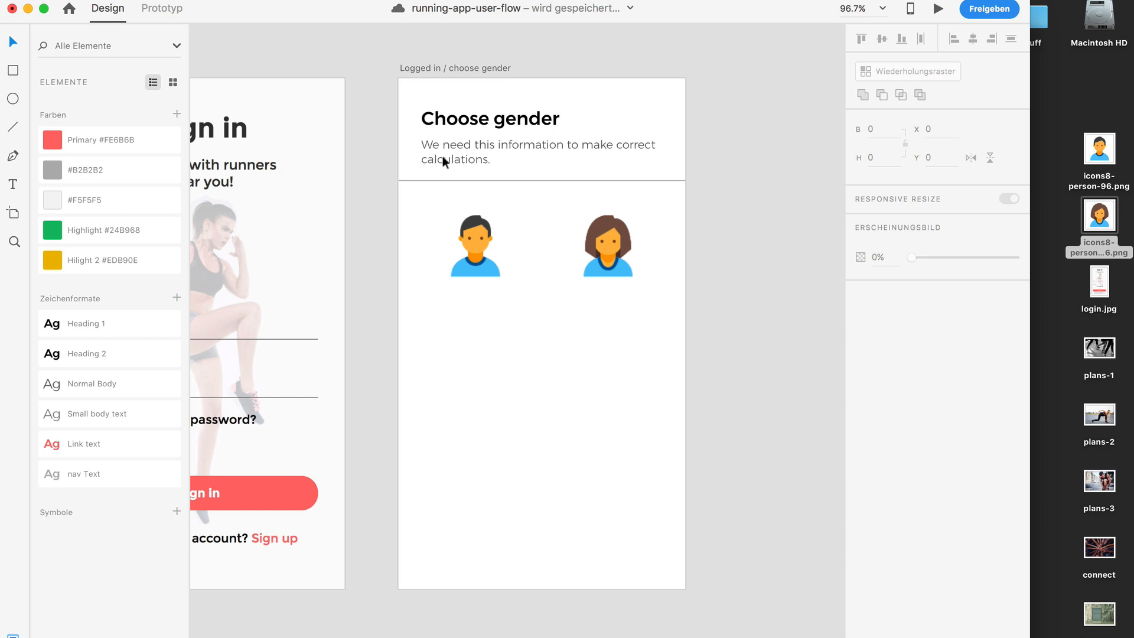
Check the divider's distance from the description text and nudge the line to Y 132.5
{"action": "left_click", "coordinate": [483, 181]}
{"action": "key", "text": "alt"}
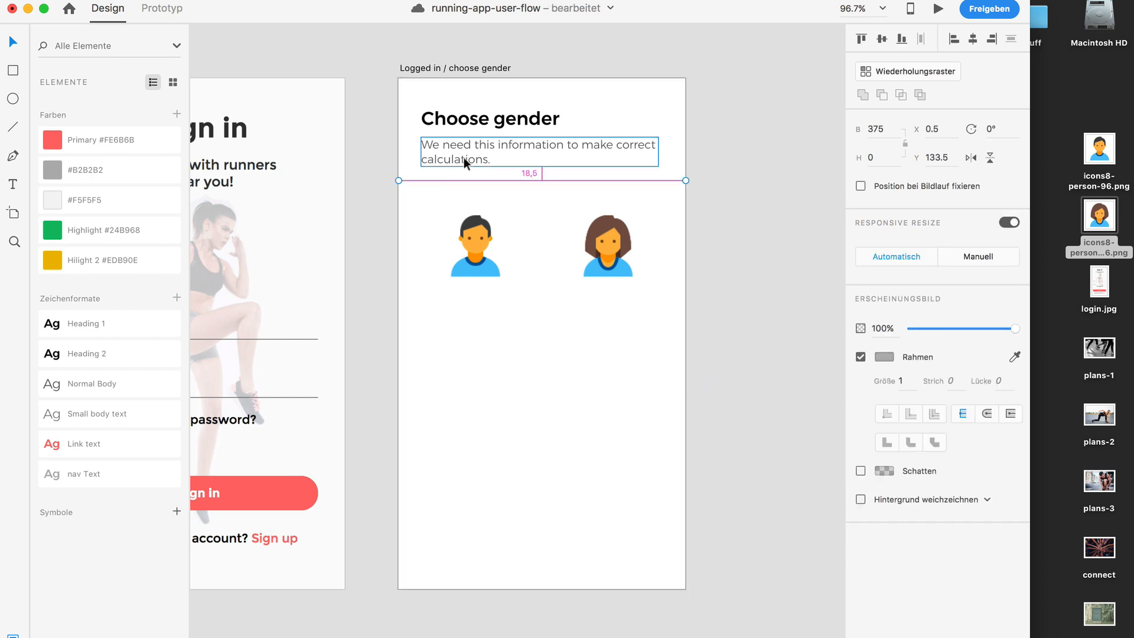
{"action": "key", "text": "Up"}
{"action": "key", "text": "Up"}
{"action": "key", "text": "Up"}
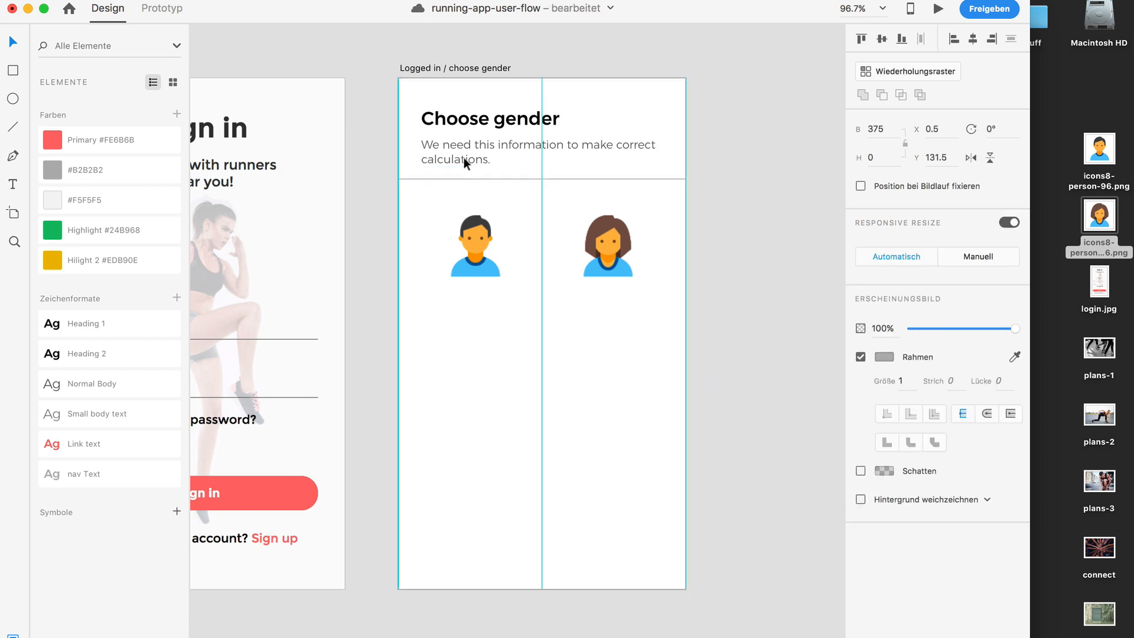
{"action": "key", "text": "Down"}
{"action": "key", "text": "Down"}
{"action": "left_click", "coordinate": [373, 175]}
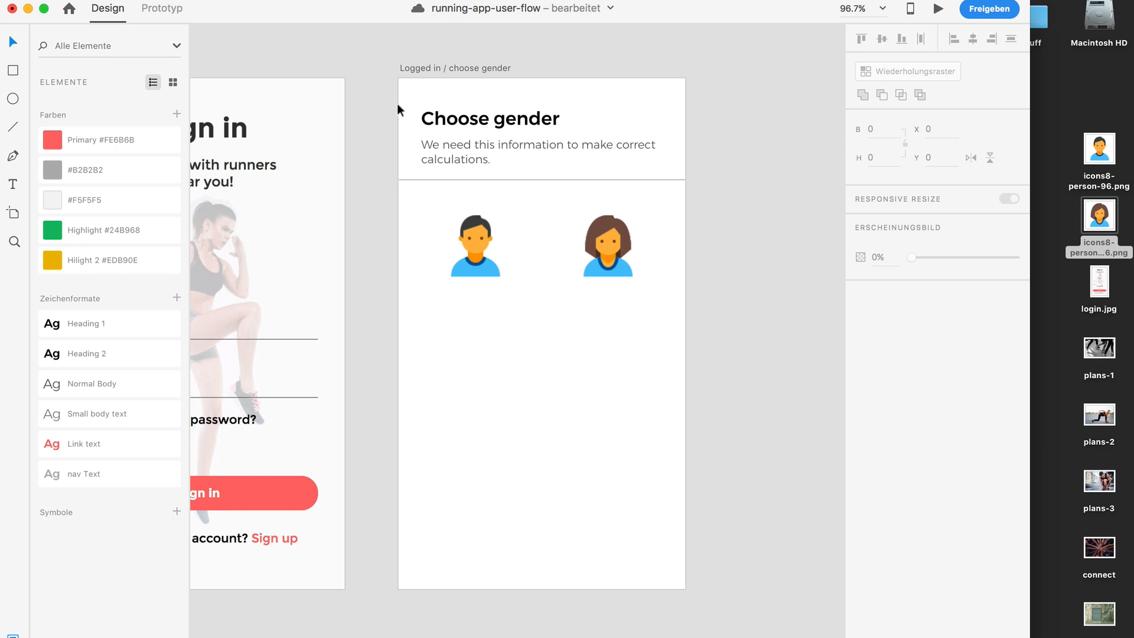
Select the "Choose gender" heading and its description and move both up so the heading sits at Y 30
{"action": "left_click_drag", "start_coordinate": [403, 114], "coordinate": [478, 148]}
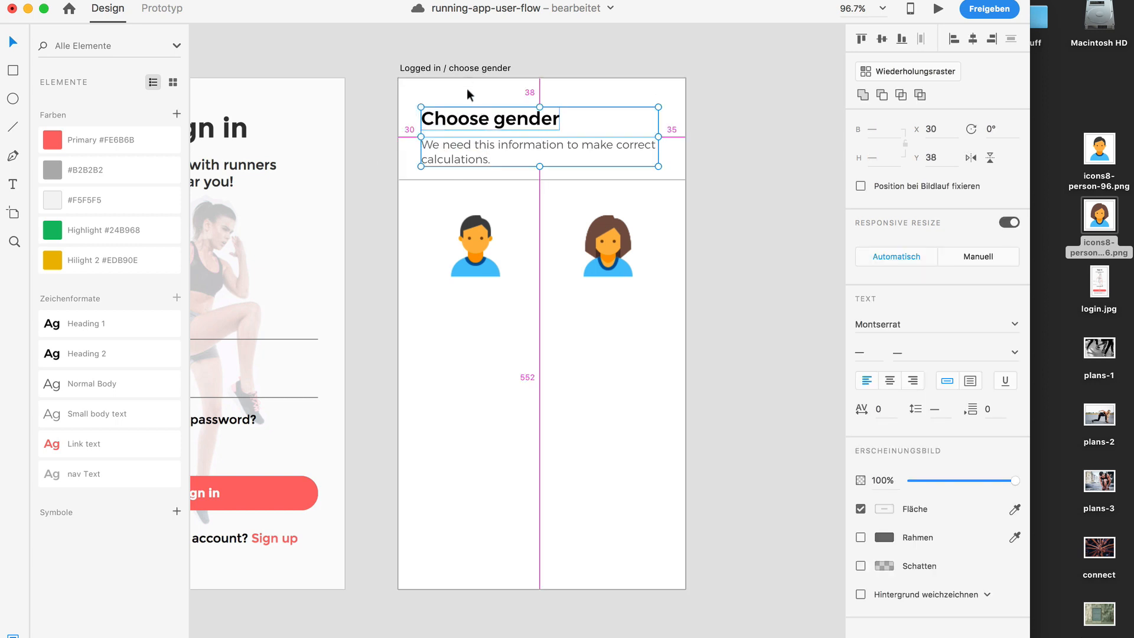
{"action": "key", "text": "Up"}
{"action": "key", "text": "Up"}
{"action": "key", "text": "Up"}
{"action": "key", "text": "Up"}
{"action": "key", "text": "Up"}
{"action": "key", "text": "Up"}
{"action": "key", "text": "Up"}
{"action": "key", "text": "Up"}
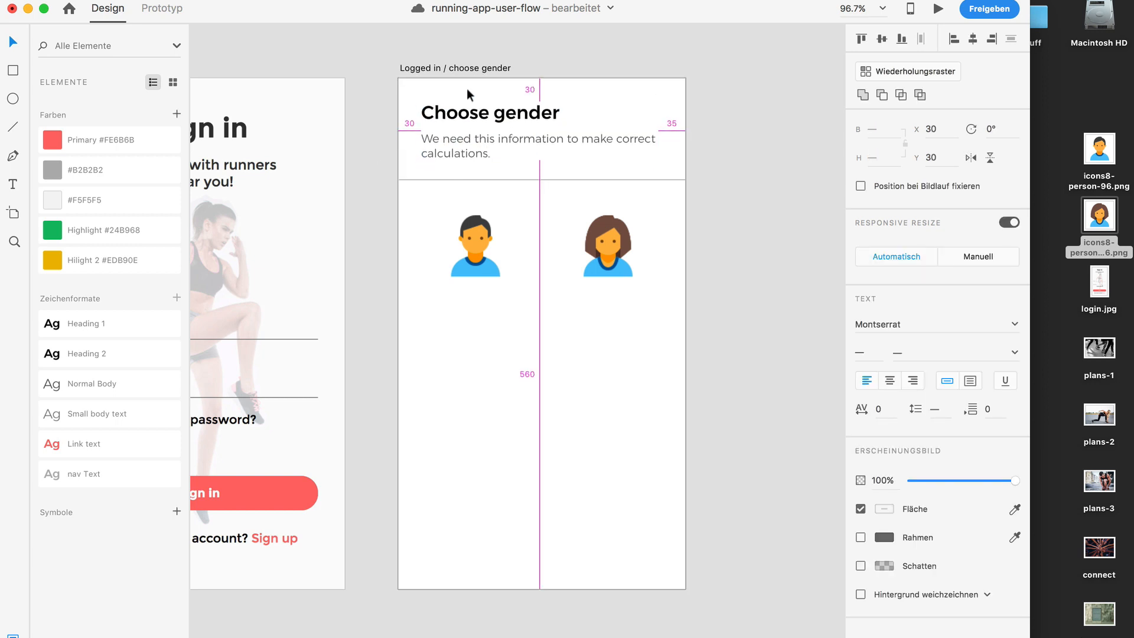
Move the divider line up to Y 127.5, checking its spacing to the description text
{"action": "left_click", "coordinate": [466, 179]}
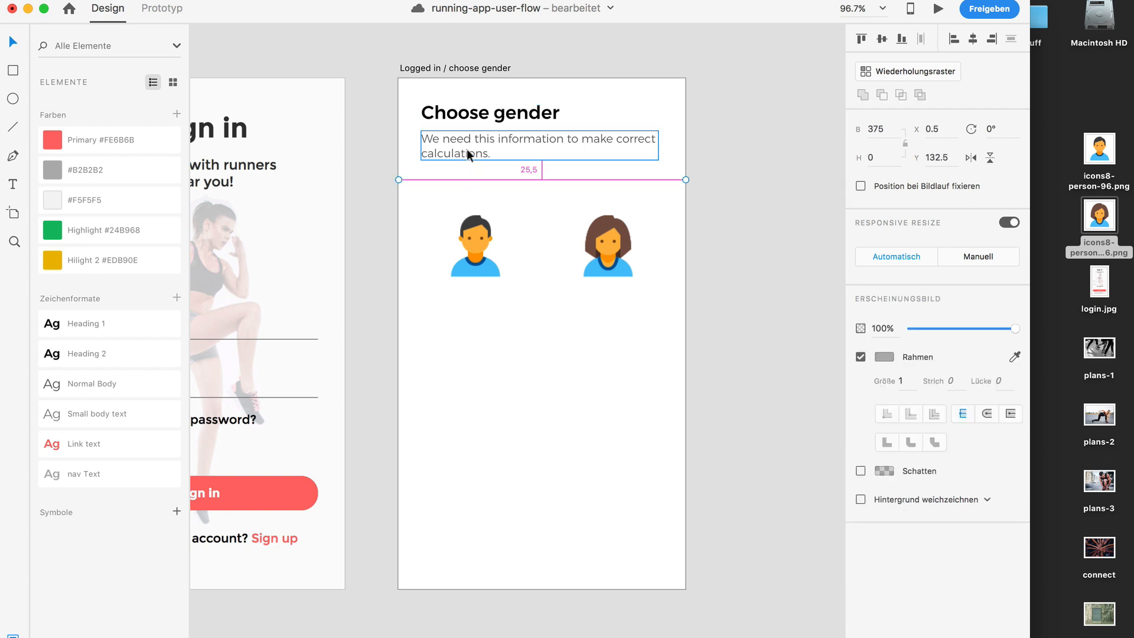
{"action": "key", "text": "Up"}
{"action": "key", "text": "Up"}
{"action": "key", "text": "Up"}
{"action": "key", "text": "Up"}
{"action": "key", "text": "Up"}
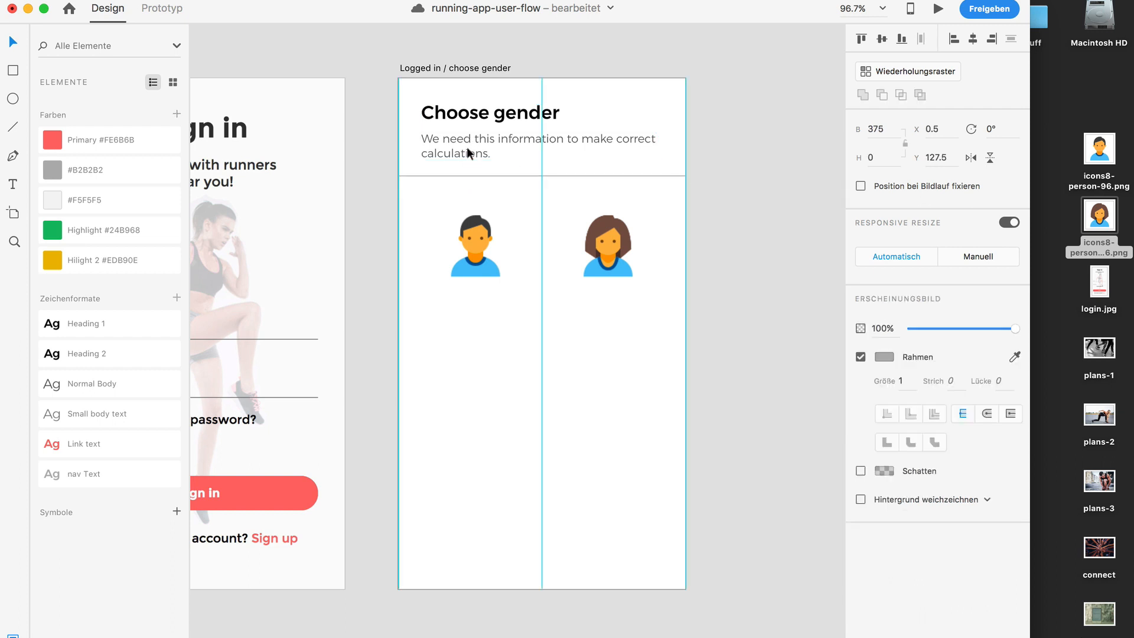
{"action": "key", "text": "Up"}
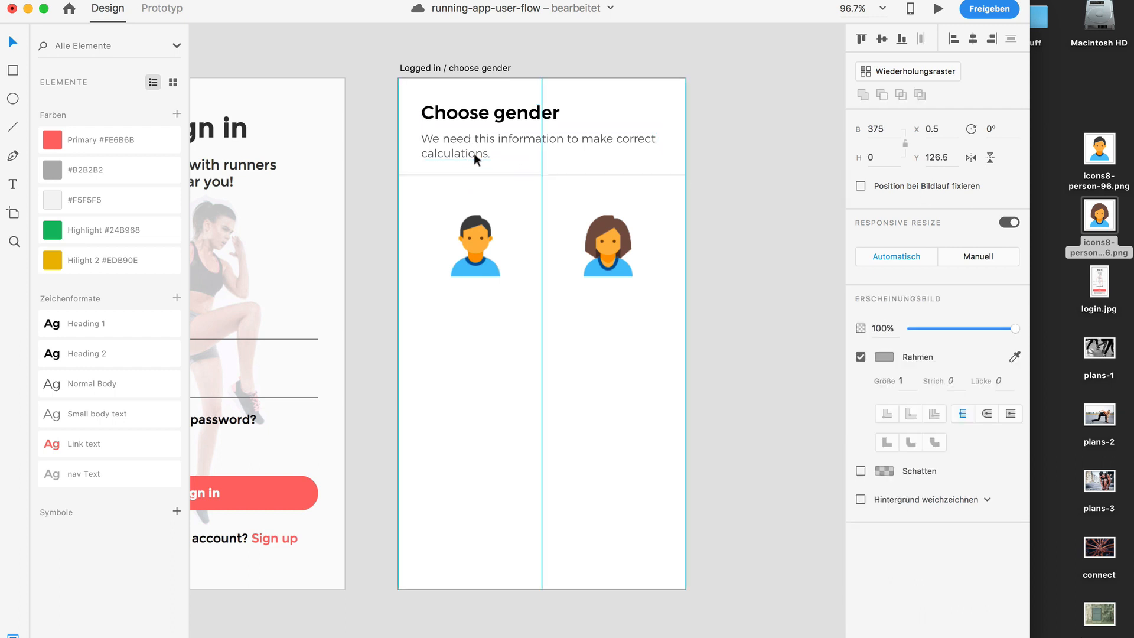
{"action": "key", "text": "Down"}
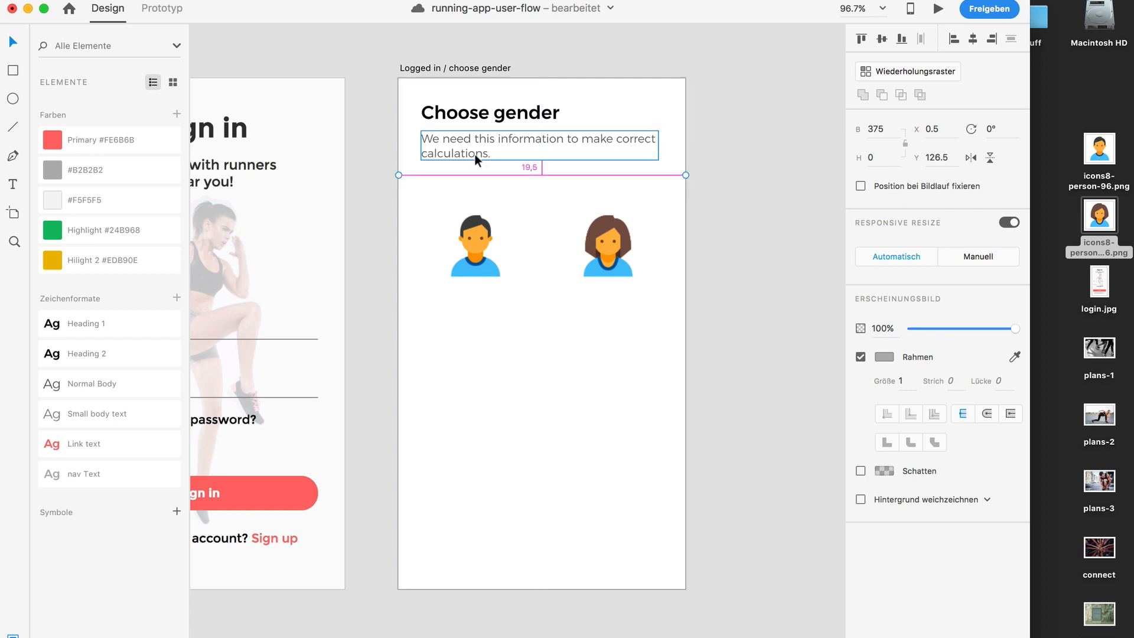
{"action": "key", "text": "Down"}
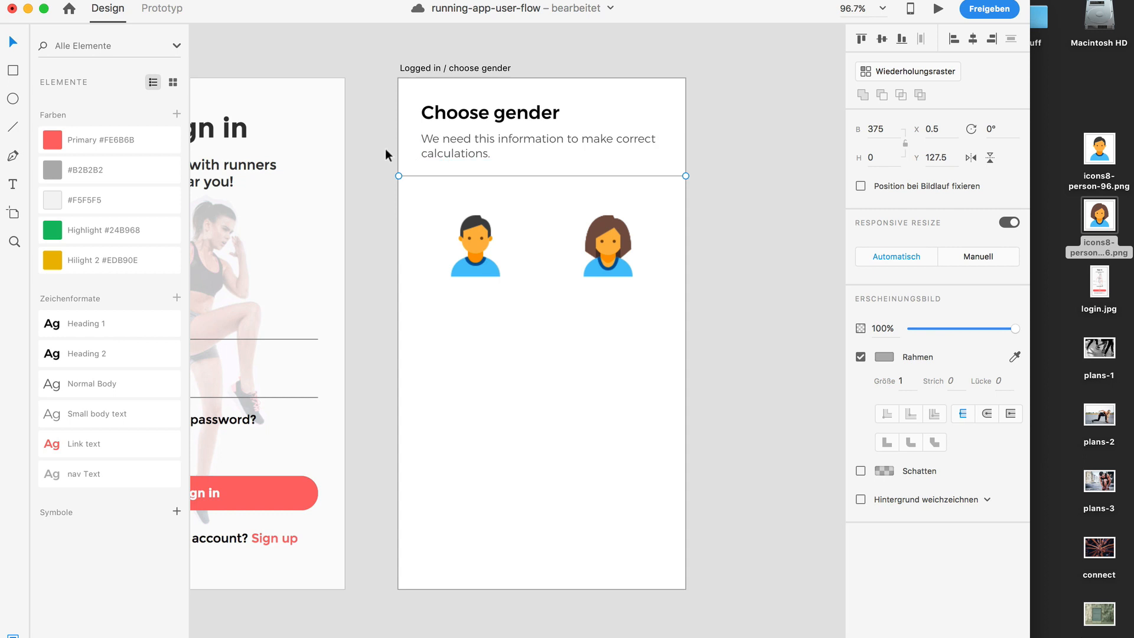
{"action": "key", "text": "Escape"}
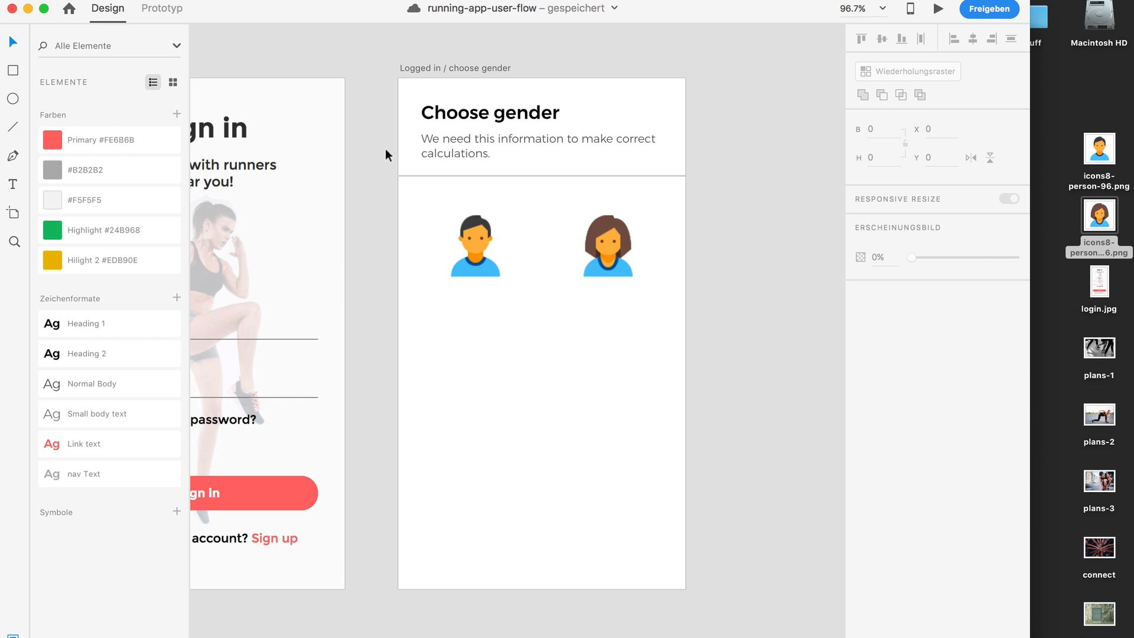
Draw a 147 by 147 borderless circle filled with #F5F5F5 at X 30, Y 162, and send it behind the male icon
{"action": "scroll", "coordinate": [381, 188], "scroll_direction": "down", "scroll_amount": 5}
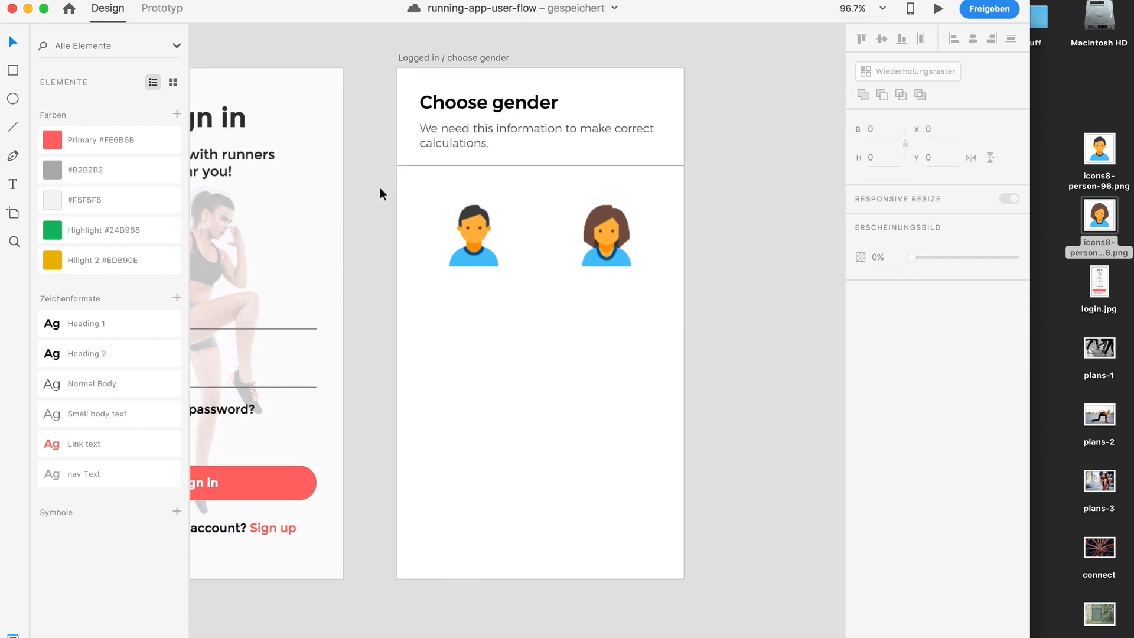
{"action": "scroll", "coordinate": [380, 187], "scroll_direction": "up", "scroll_amount": 3}
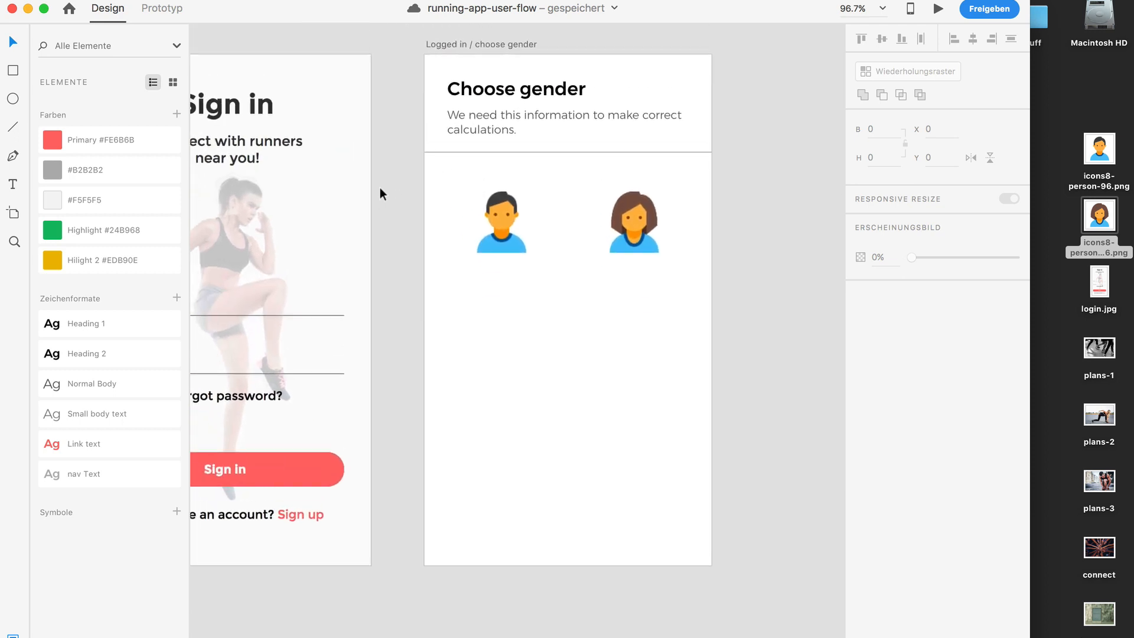
{"action": "left_click", "coordinate": [13, 99]}
{"action": "left_click_drag", "start_coordinate": [447, 178], "coordinate": [577, 292]}
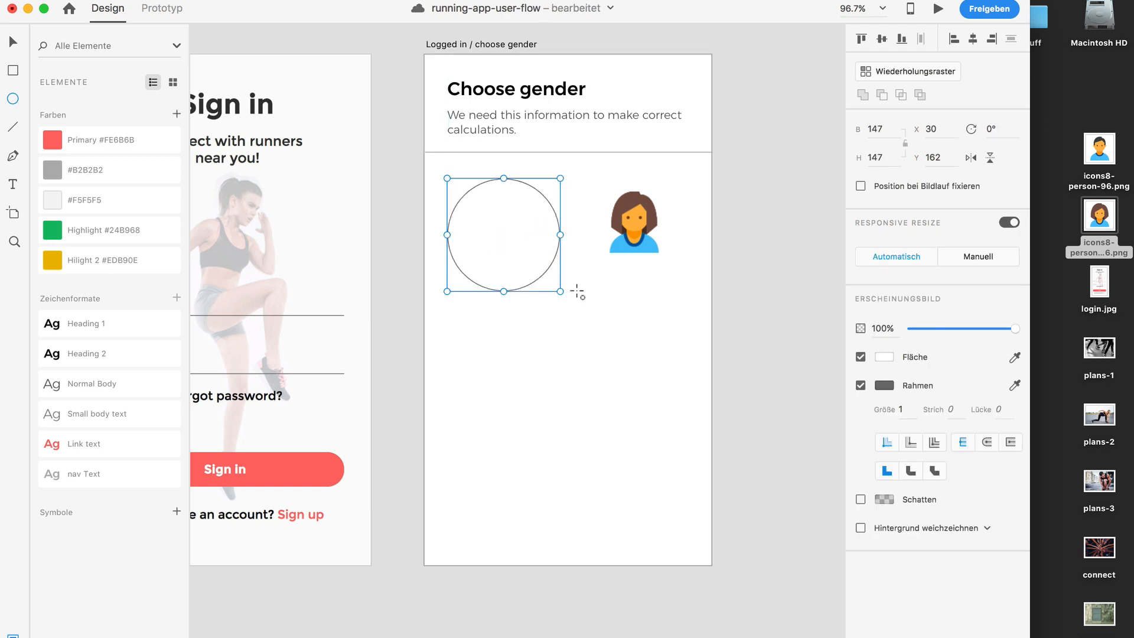
{"action": "left_click", "coordinate": [860, 385]}
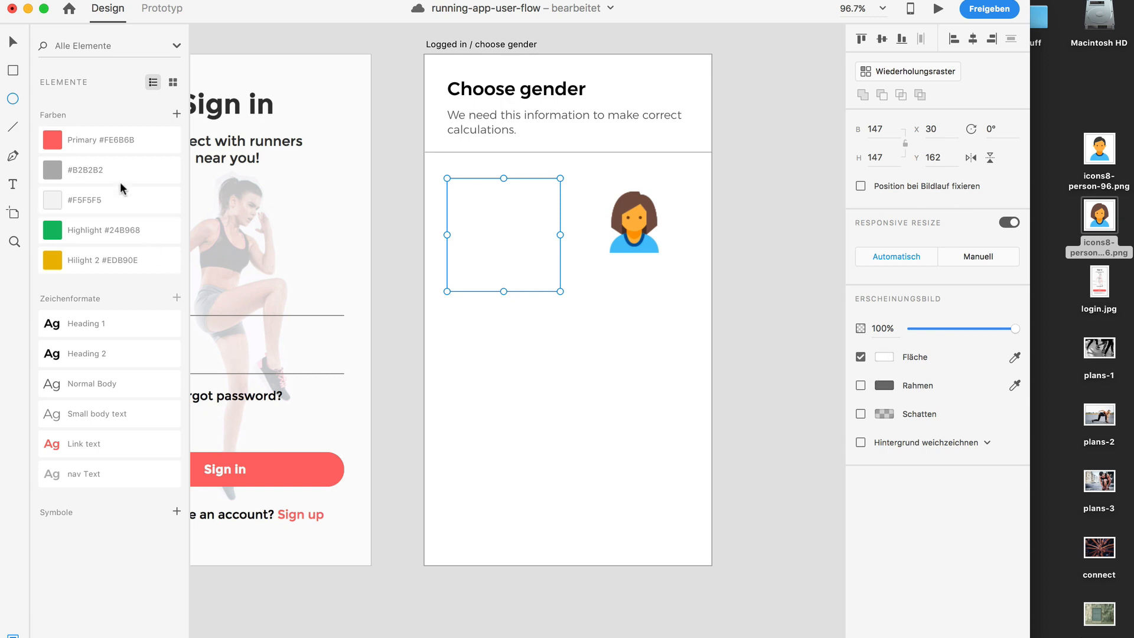
{"action": "left_click", "coordinate": [92, 197]}
{"action": "left_click", "coordinate": [13, 41]}
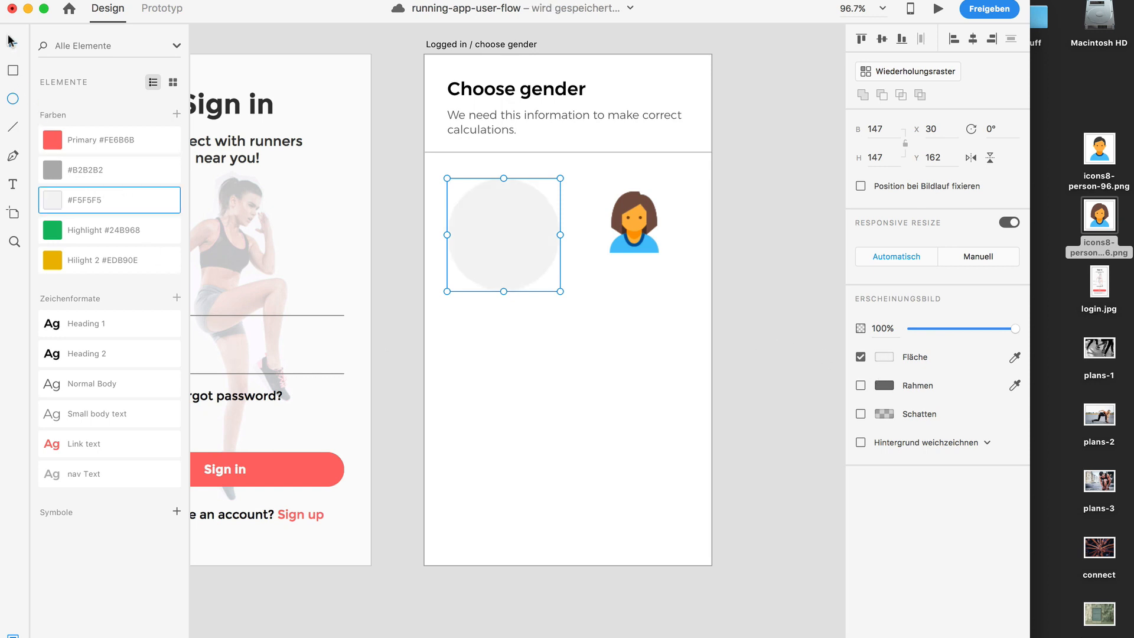
{"action": "right_click", "coordinate": [508, 277]}
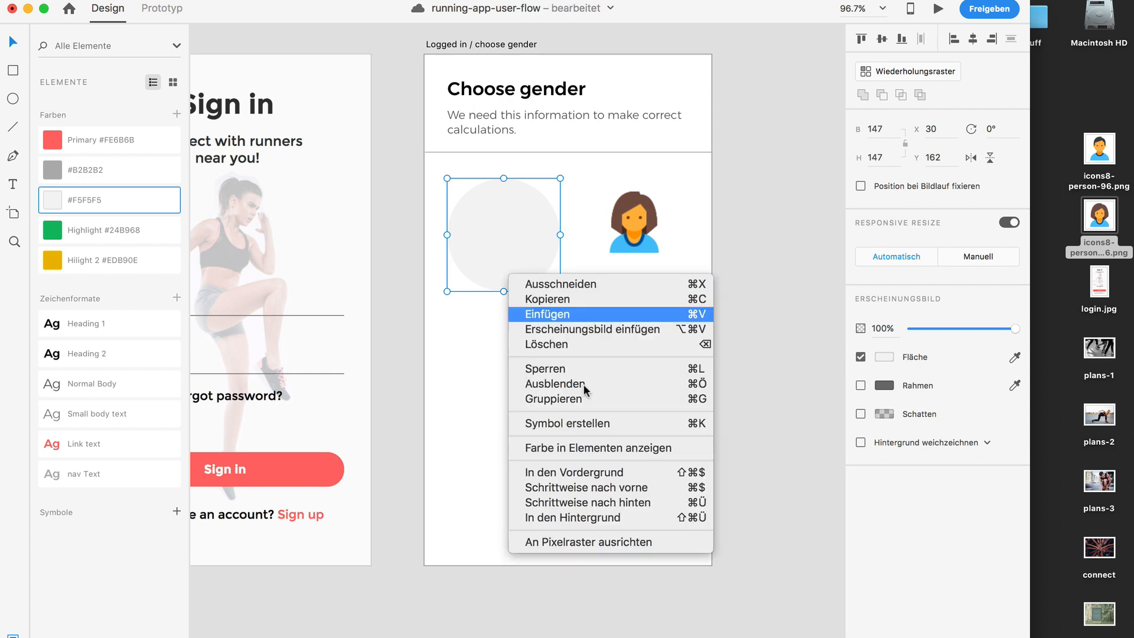
{"action": "left_click", "coordinate": [620, 516]}
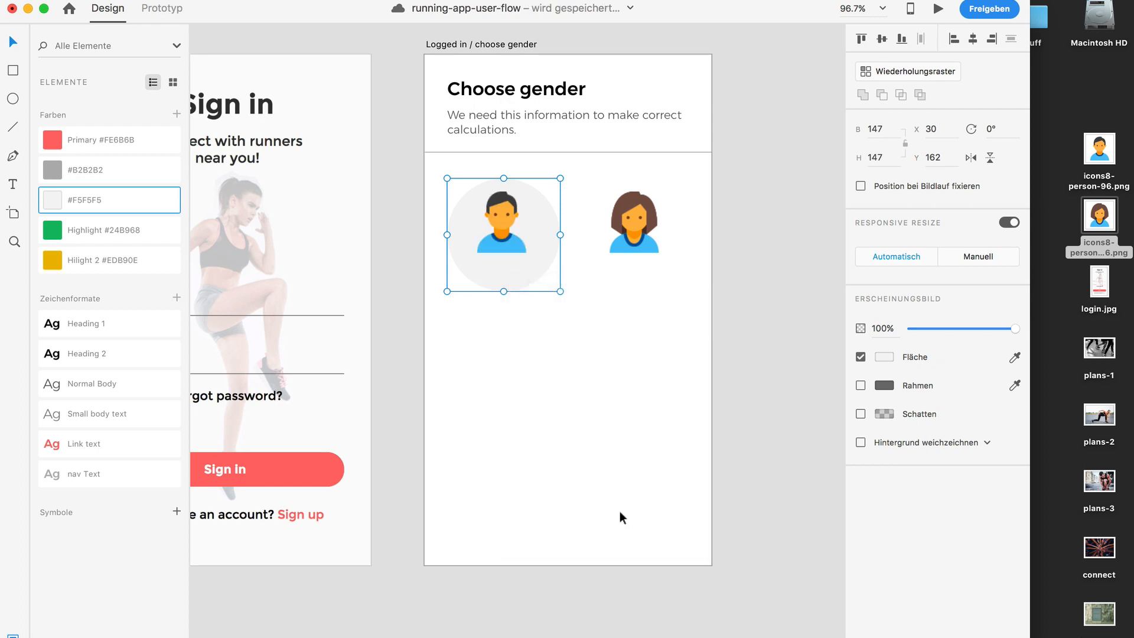
Duplicate the light grey circle so that a second one sits behind the female icon
{"action": "left_click_drag", "start_coordinate": [519, 280], "coordinate": [652, 266]}
{"action": "left_click", "coordinate": [557, 403]}
{"action": "left_click", "coordinate": [511, 272]}
{"action": "left_click", "coordinate": [526, 284]}
{"action": "left_click_drag", "start_coordinate": [697, 168], "coordinate": [481, 278]}
{"action": "scroll", "coordinate": [481, 279], "scroll_direction": "down", "scroll_amount": 1}
Duplicate the heading text below the icons to create the labels "Male" and "Female"
{"action": "left_click", "coordinate": [514, 68]}
{"action": "left_click_drag", "start_coordinate": [514, 68], "coordinate": [523, 280]}
{"action": "type", "text": "Male"}
{"action": "left_click_drag", "start_coordinate": [477, 279], "coordinate": [630, 279]}
{"action": "type", "text": "Fem"}
{"action": "left_click", "coordinate": [84, 387]}
Line up the icons, circles and labels within the male and female columns
{"action": "right_click", "coordinate": [513, 242]}
{"action": "left_click", "coordinate": [603, 337]}
{"action": "left_click", "coordinate": [506, 241]}
{"action": "left_click", "coordinate": [506, 279], "text": "shift"}
{"action": "left_click", "coordinate": [576, 387]}
{"action": "scroll", "coordinate": [614, 178], "scroll_direction": "up", "scroll_amount": 3}
{"action": "left_click_drag", "start_coordinate": [631, 201], "coordinate": [631, 231]}
{"action": "scroll", "coordinate": [575, 345], "scroll_direction": "down", "scroll_amount": 4}
Resize both light grey circles to 120 px
{"action": "left_click", "coordinate": [609, 316]}
{"action": "left_click", "coordinate": [504, 315]}
{"action": "double_click", "coordinate": [876, 129]}
{"action": "type", "text": "120"}
{"action": "left_click", "coordinate": [612, 316]}
{"action": "double_click", "coordinate": [877, 129]}
{"action": "type", "text": "120"}
Move the male and female avatars apart to space them evenly and centre each label beneath its circle
{"action": "left_click", "coordinate": [590, 269]}
{"action": "left_click", "coordinate": [482, 256], "text": "shift"}
{"action": "left_click", "coordinate": [640, 291]}
{"action": "left_click", "coordinate": [608, 284], "text": "shift"}
{"action": "left_click_drag", "start_coordinate": [639, 290], "coordinate": [669, 296]}
{"action": "left_click_drag", "start_coordinate": [482, 289], "coordinate": [441, 292]}
{"action": "left_click", "coordinate": [594, 346]}
{"action": "left_click_drag", "start_coordinate": [505, 345], "coordinate": [499, 338]}
{"action": "left_click", "coordinate": [715, 295]}
Draw a borderless, fully rounded 315 px wide button at X 30 near the artboard's lower edge, filled with Primary #FE6B6B and as tall as the Sign in button
{"action": "scroll", "coordinate": [715, 291], "scroll_direction": "down", "scroll_amount": 2}
{"action": "scroll", "coordinate": [717, 295], "scroll_direction": "down", "scroll_amount": 2}
{"action": "key", "text": "r"}
{"action": "left_click_drag", "start_coordinate": [496, 440], "coordinate": [706, 475]}
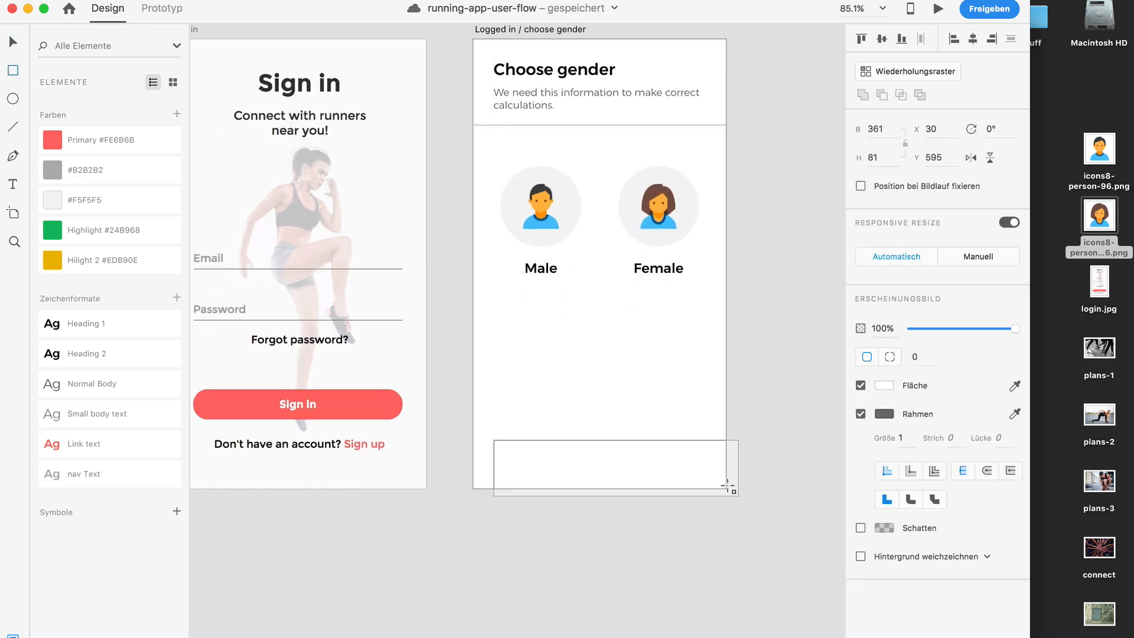
{"action": "left_click", "coordinate": [96, 144]}
{"action": "left_click_drag", "start_coordinate": [504, 451], "coordinate": [565, 478]}
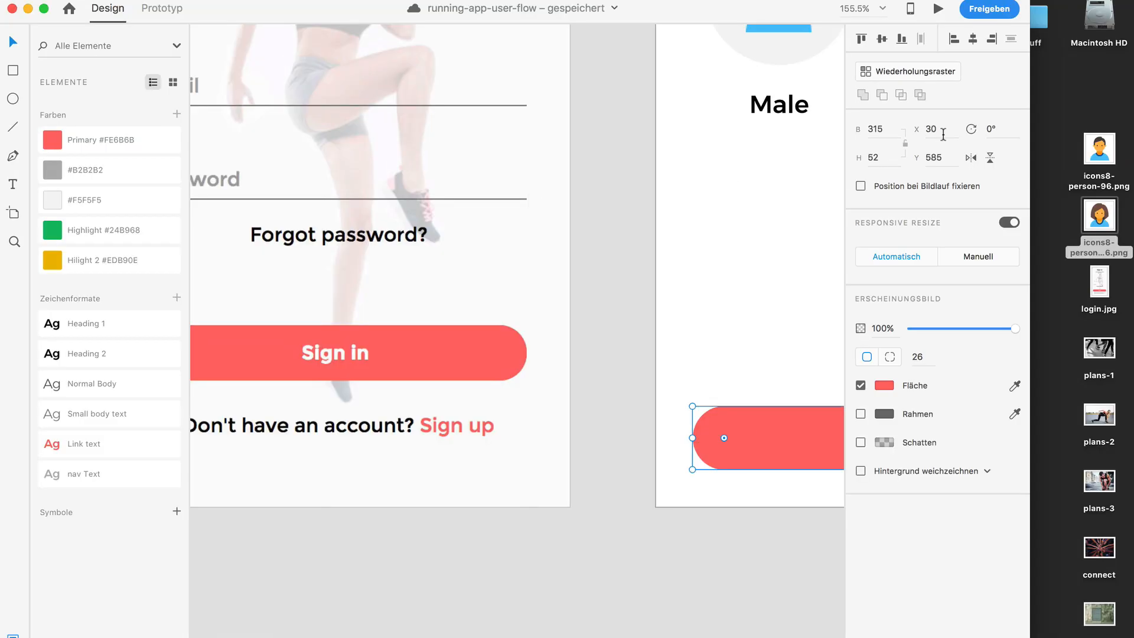
{"action": "scroll", "coordinate": [585, 476], "scroll_direction": "up", "scroll_amount": 3}
{"action": "right_click", "coordinate": [556, 375]}
Duplicate the "Male" label onto the red button and format it as white 16 px text
{"action": "left_click_drag", "start_coordinate": [441, 89], "coordinate": [551, 431]}
{"action": "left_click", "coordinate": [656, 589]}
{"action": "left_click", "coordinate": [884, 509]}
{"action": "left_click", "coordinate": [546, 431]}
{"action": "left_click", "coordinate": [889, 381]}
{"action": "left_click", "coordinate": [861, 353]}
{"action": "type", "text": "16"}
Change the button's label to "Next step"
{"action": "double_click", "coordinate": [550, 424]}
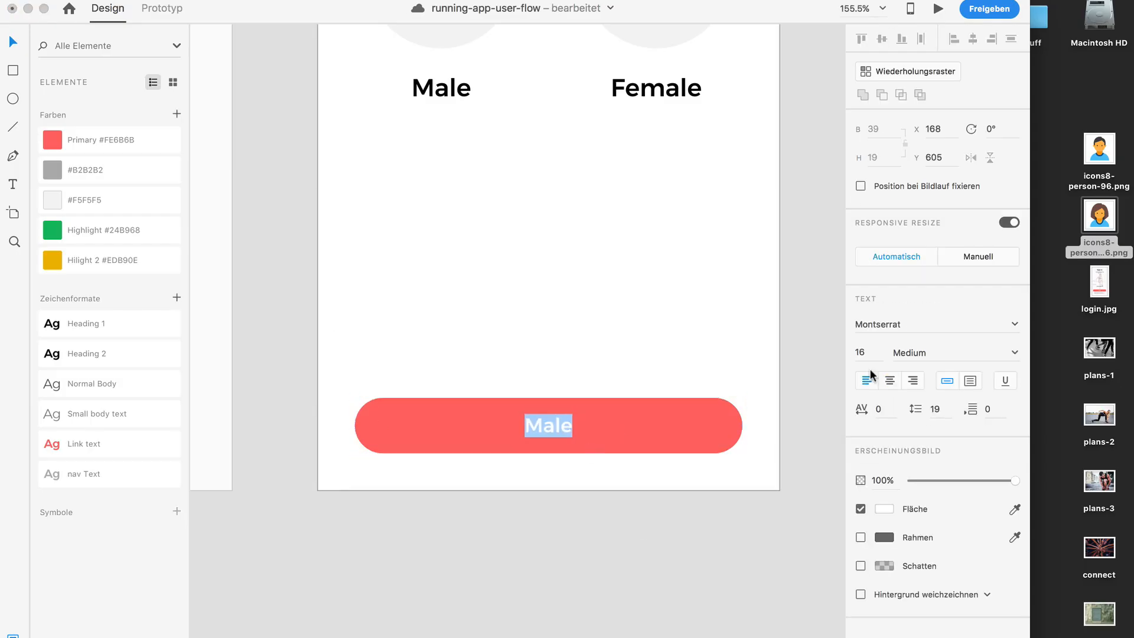
{"action": "type", "text": "Next step"}
{"action": "left_click", "coordinate": [601, 541]}
{"action": "scroll", "coordinate": [600, 541], "scroll_direction": "down", "scroll_amount": 3}
{"action": "scroll", "coordinate": [600, 541], "scroll_direction": "up", "scroll_amount": 1}
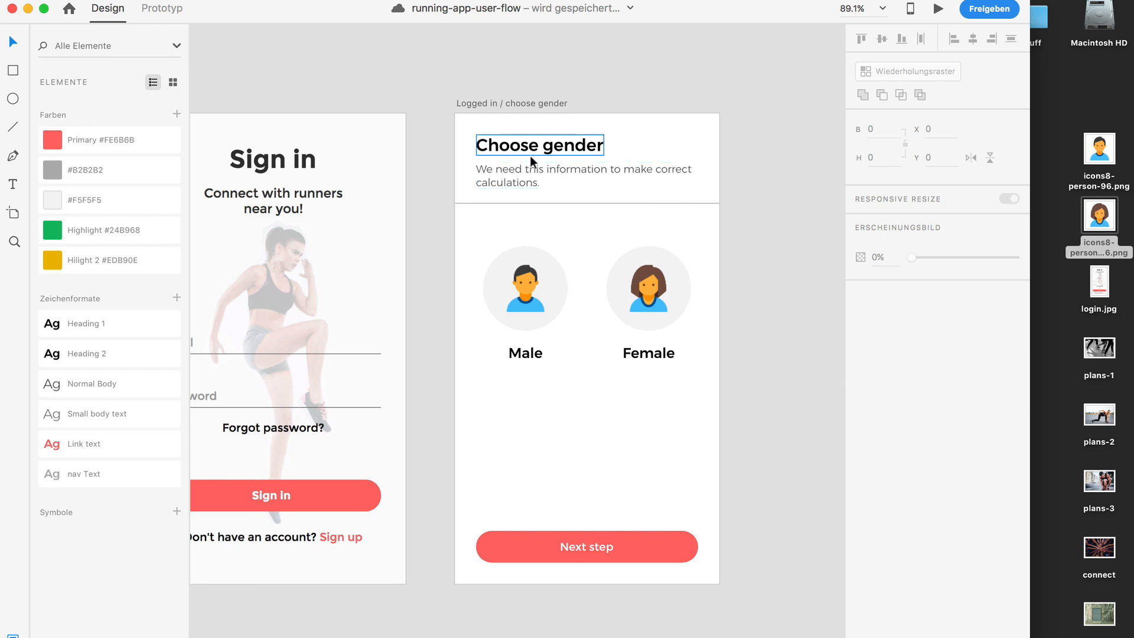
Add an empty 375 by 667 iPhone 6/7/8 artboard to the right of the gender selection screen
{"action": "scroll", "coordinate": [671, 150], "scroll_direction": "right", "scroll_amount": 2}
{"action": "scroll", "coordinate": [671, 151], "scroll_direction": "down", "scroll_amount": 1}
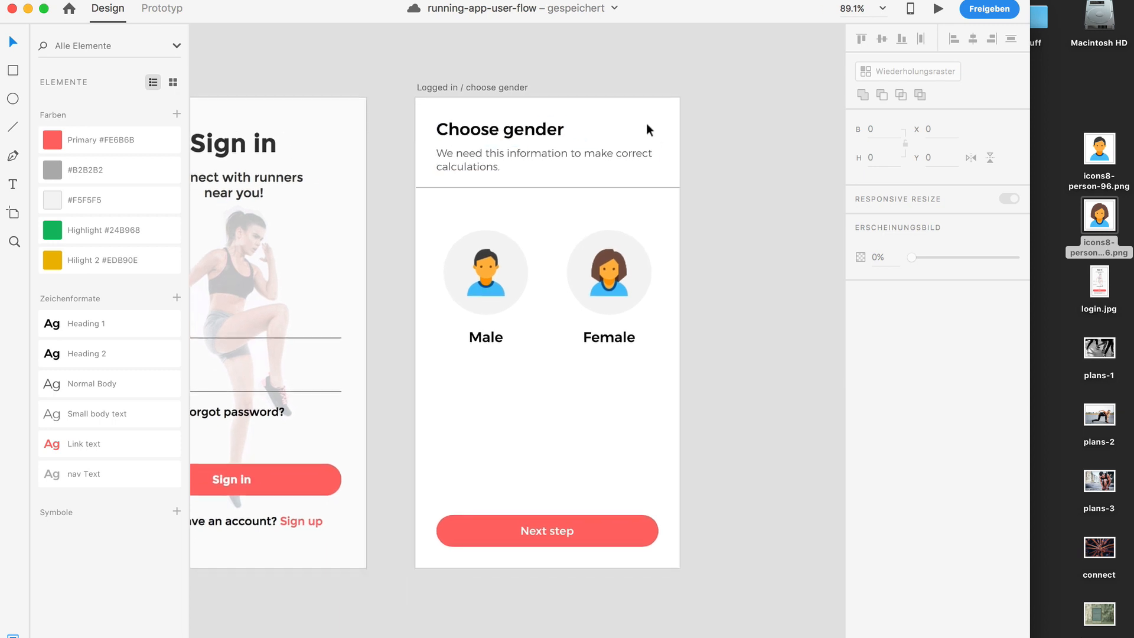
{"action": "scroll", "coordinate": [646, 122], "scroll_direction": "up", "scroll_amount": 1}
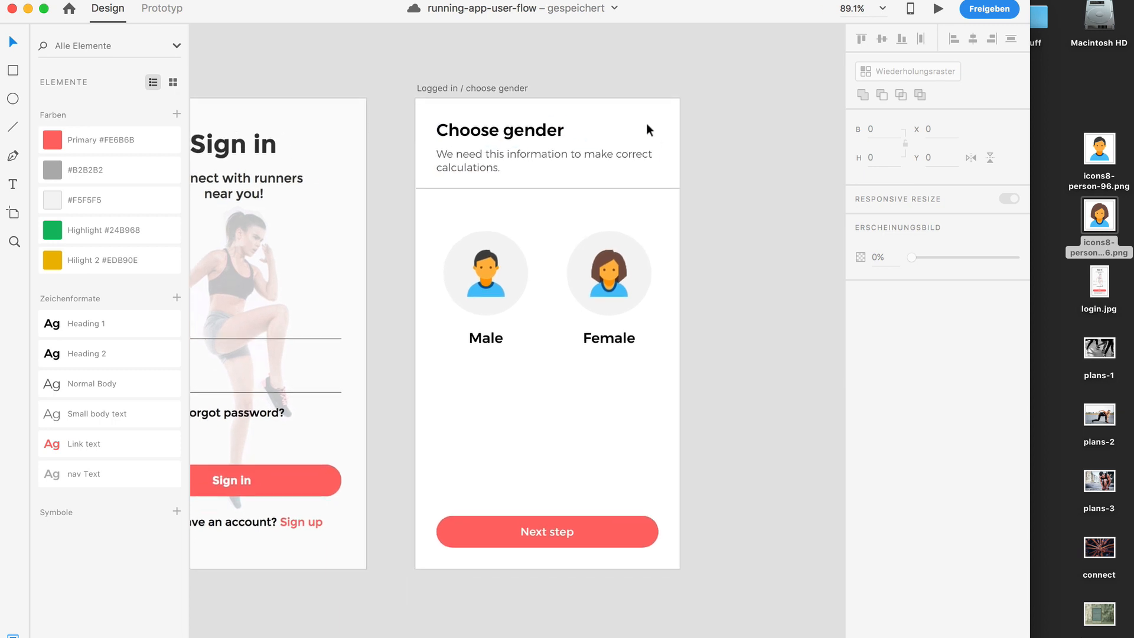
{"action": "scroll", "coordinate": [647, 123], "scroll_direction": "right", "scroll_amount": 5}
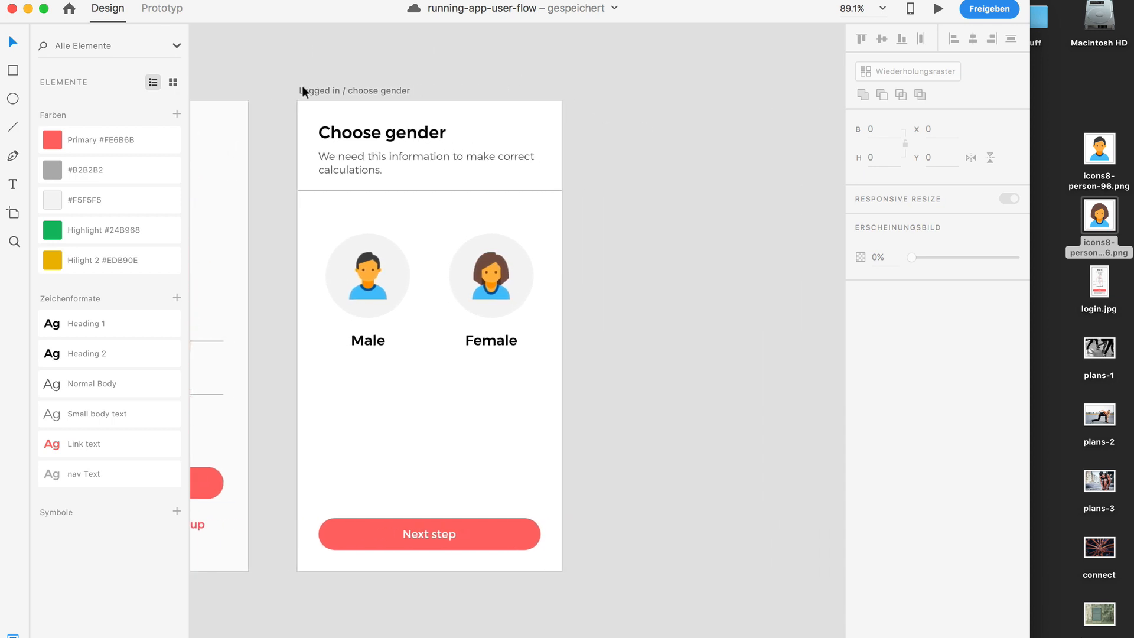
{"action": "scroll", "coordinate": [660, 158], "scroll_direction": "right", "scroll_amount": 2}
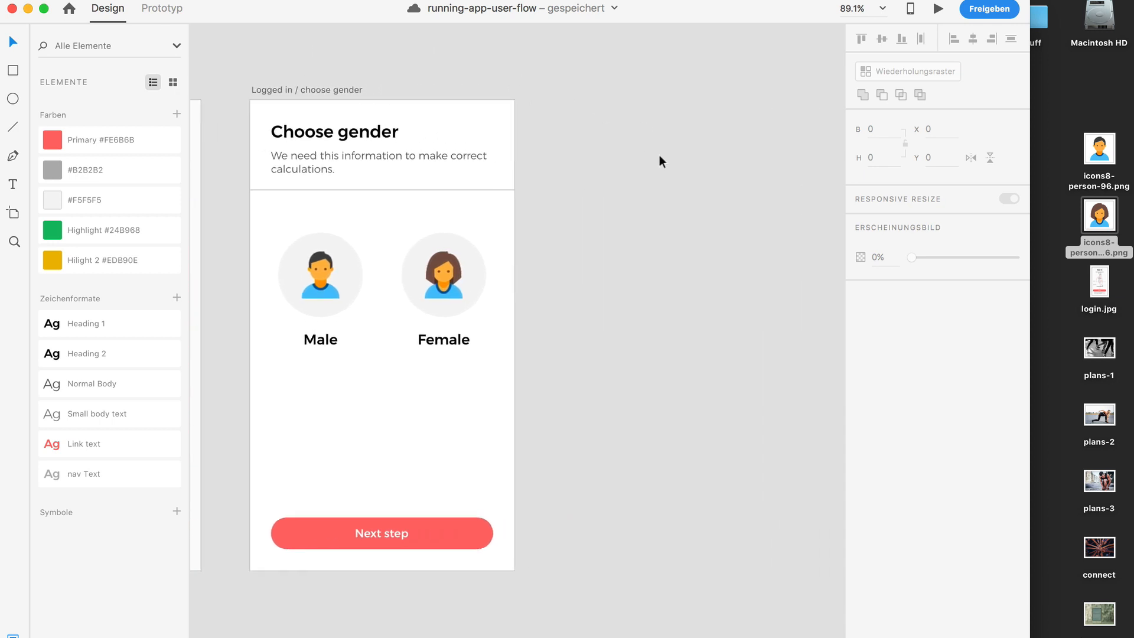
{"action": "key", "text": "a"}
{"action": "left_click", "coordinate": [579, 104]}
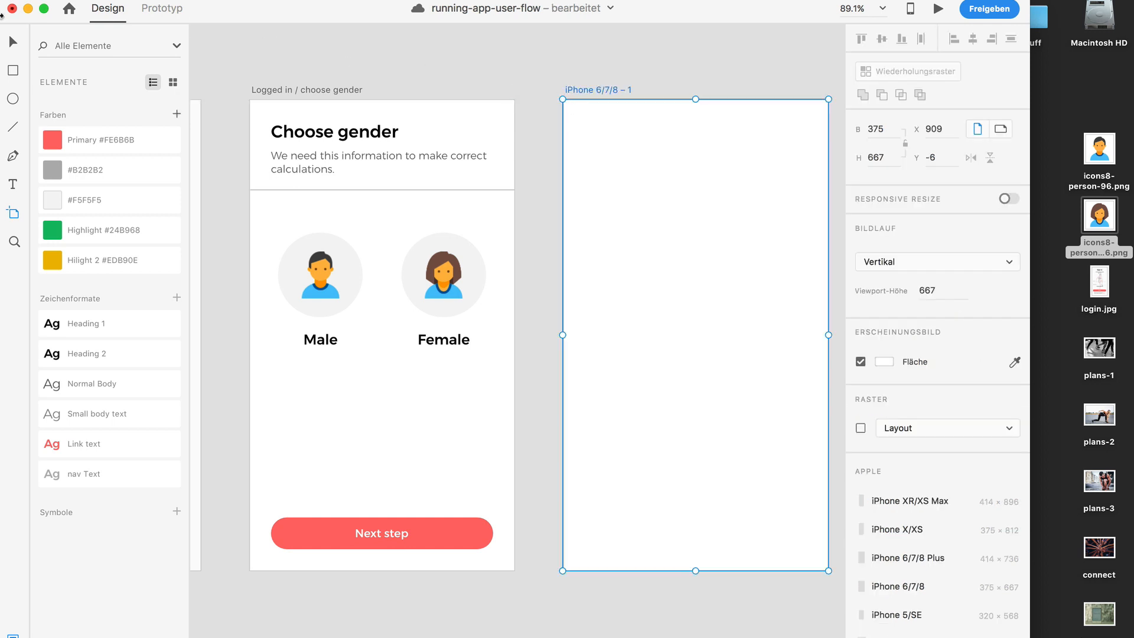
{"action": "key", "text": "v"}
{"action": "scroll", "coordinate": [549, 69], "scroll_direction": "right", "scroll_amount": 2}
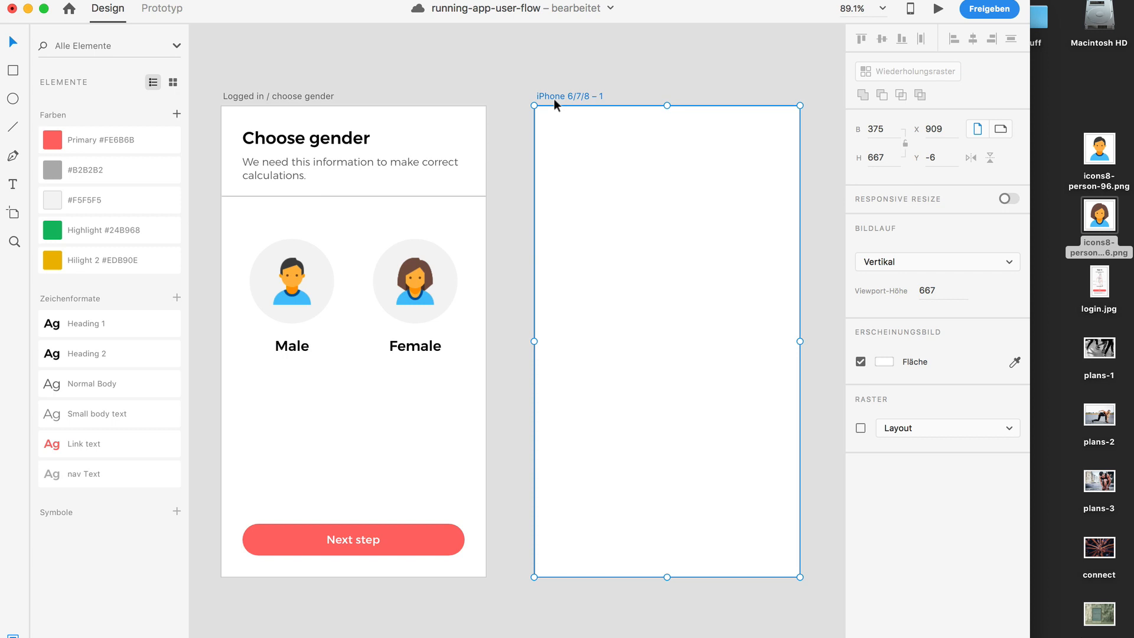
{"action": "key", "text": "e"}
{"action": "double_click", "coordinate": [552, 95]}
{"action": "type", "text": "setup"}
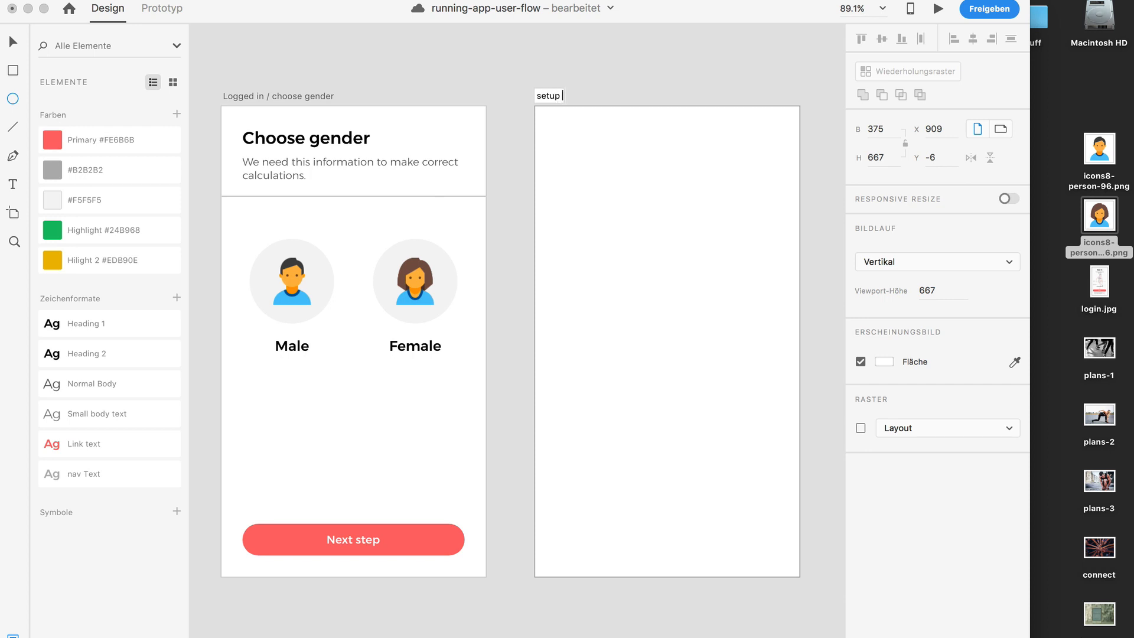
{"action": "type", "text": " profile"}
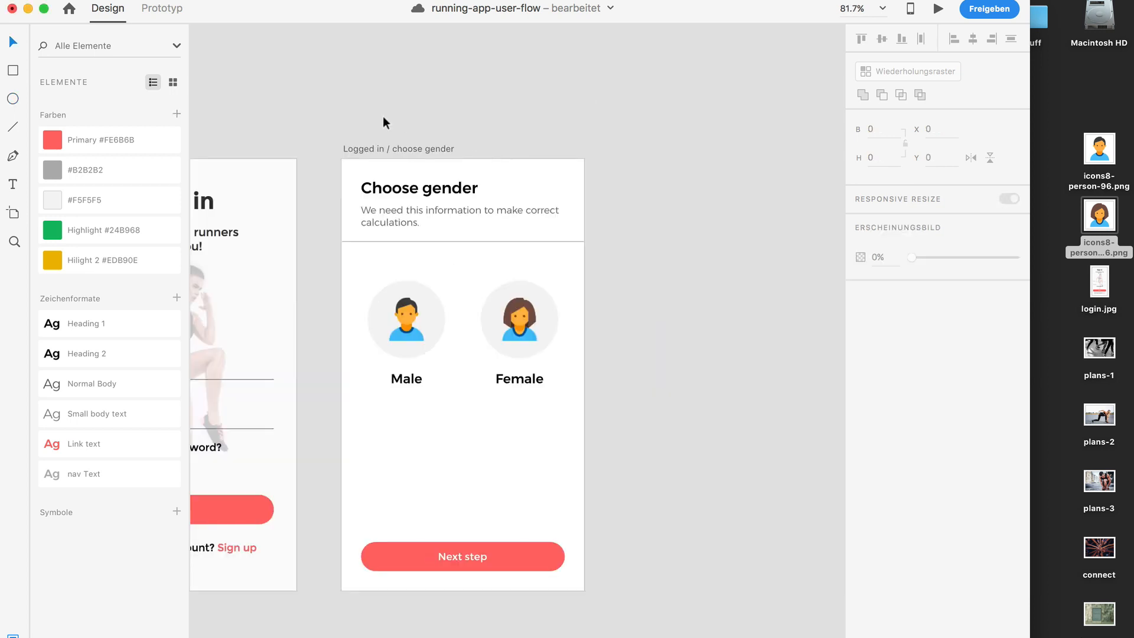
Duplicate the "Logged in / choose gender" artboard and place the copy 87 px to its right
{"action": "scroll", "coordinate": [382, 116], "scroll_direction": "left", "scroll_amount": 1}
{"action": "scroll", "coordinate": [383, 116], "scroll_direction": "down", "scroll_amount": 1}
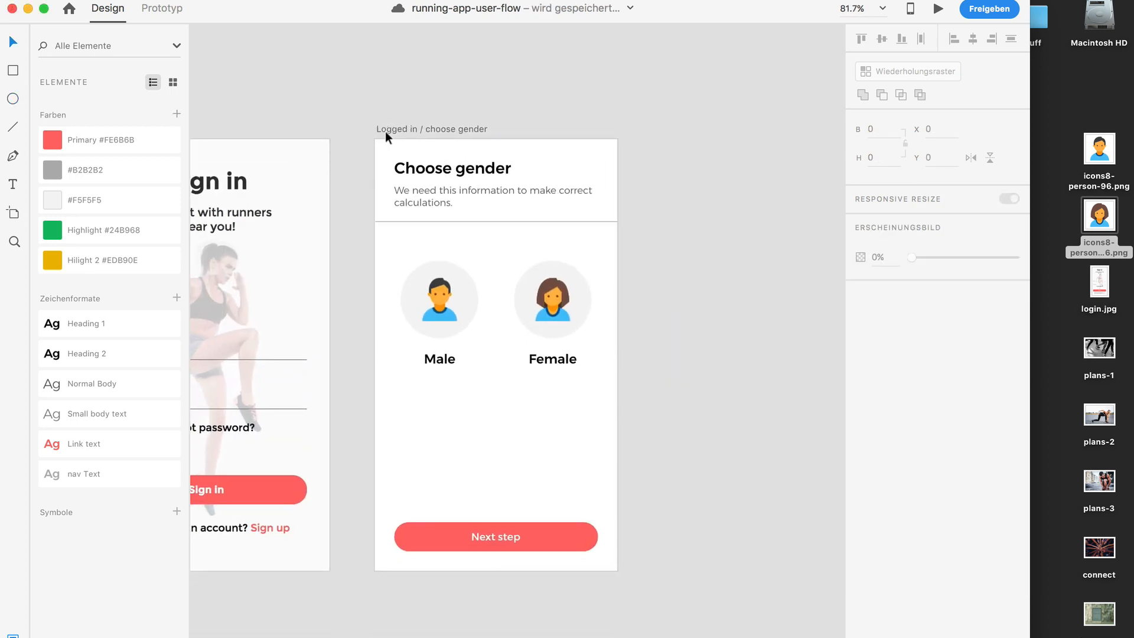
{"action": "left_click", "coordinate": [385, 132]}
{"action": "left_click_drag", "start_coordinate": [385, 131], "coordinate": [685, 182]}
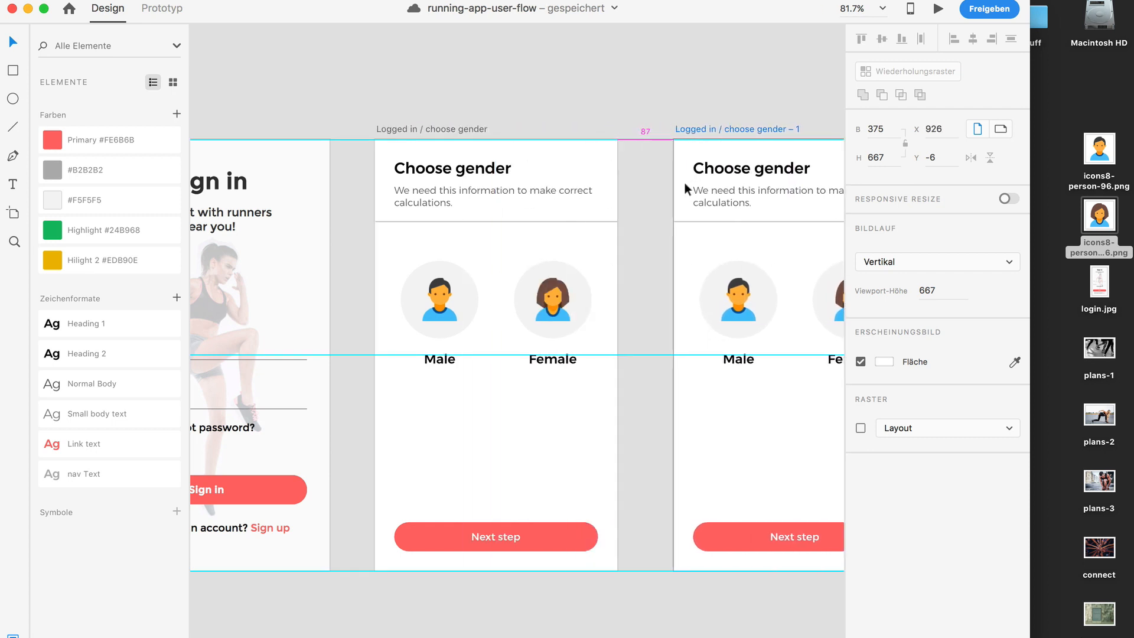
{"action": "scroll", "coordinate": [632, 148], "scroll_direction": "right", "scroll_amount": 5}
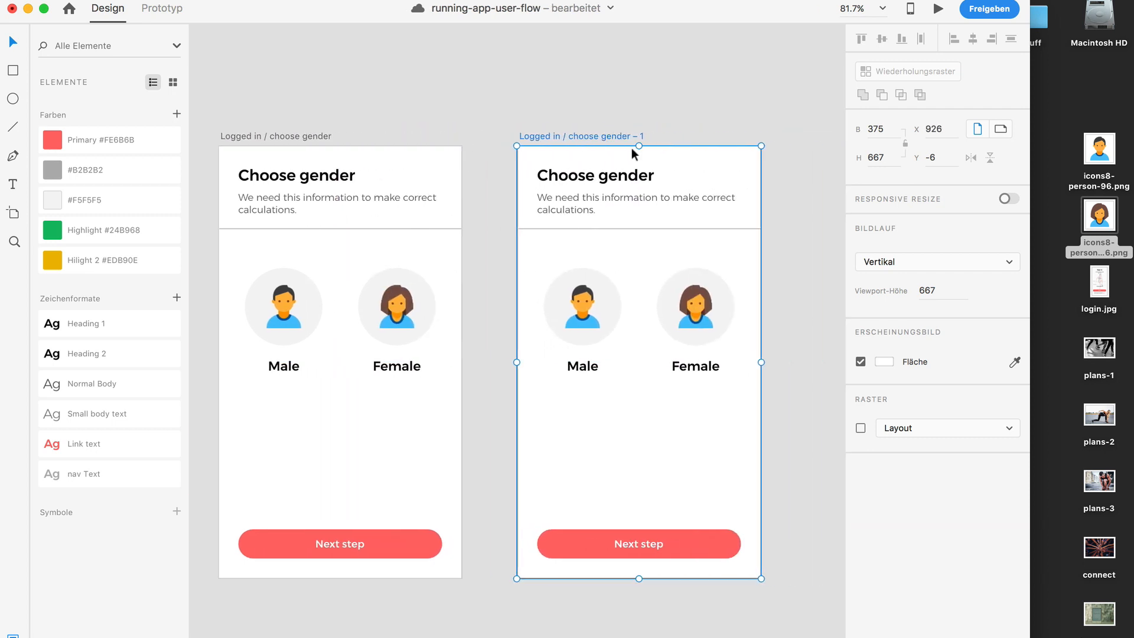
Rename the duplicated artboard as "Setup profile"
{"action": "double_click", "coordinate": [582, 137]}
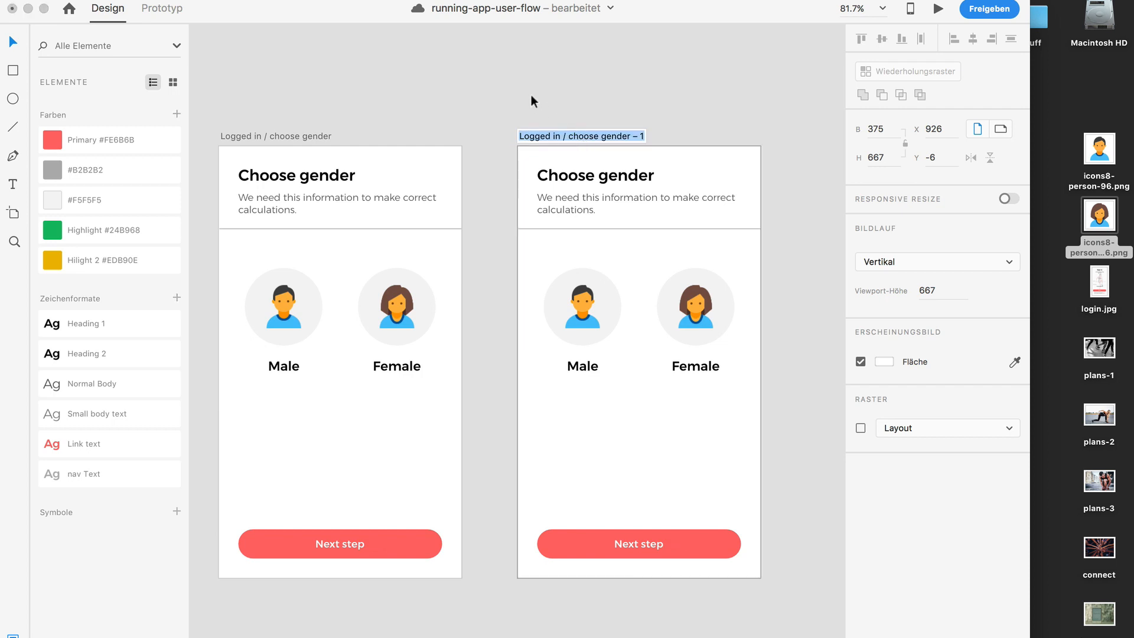
{"action": "type", "text": "Setup Profile"}
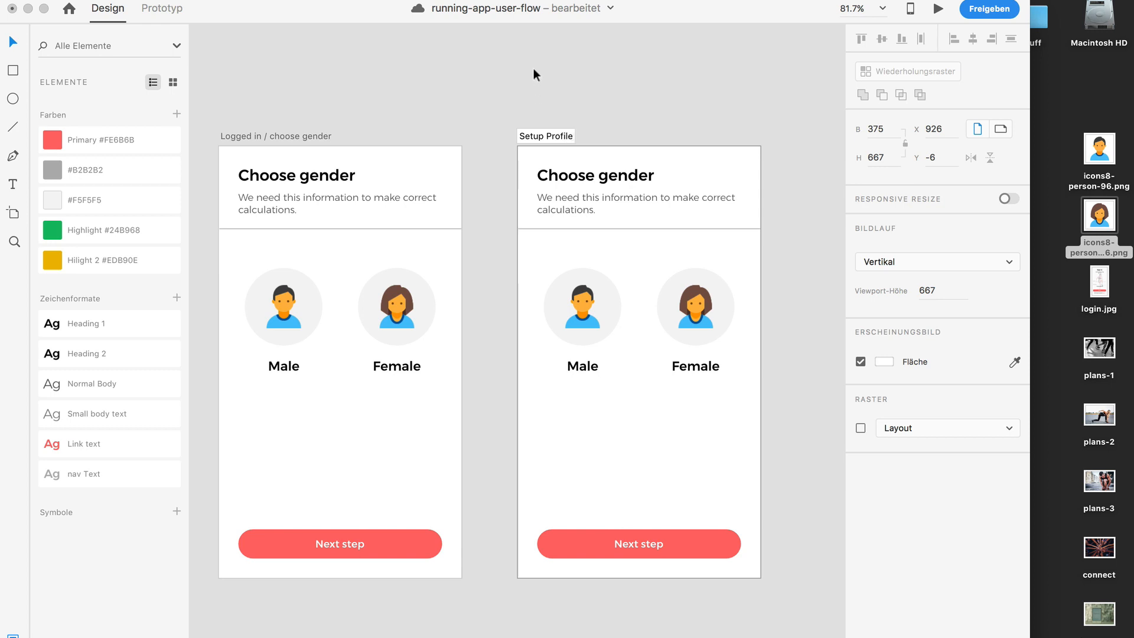
{"action": "key", "text": "Return"}
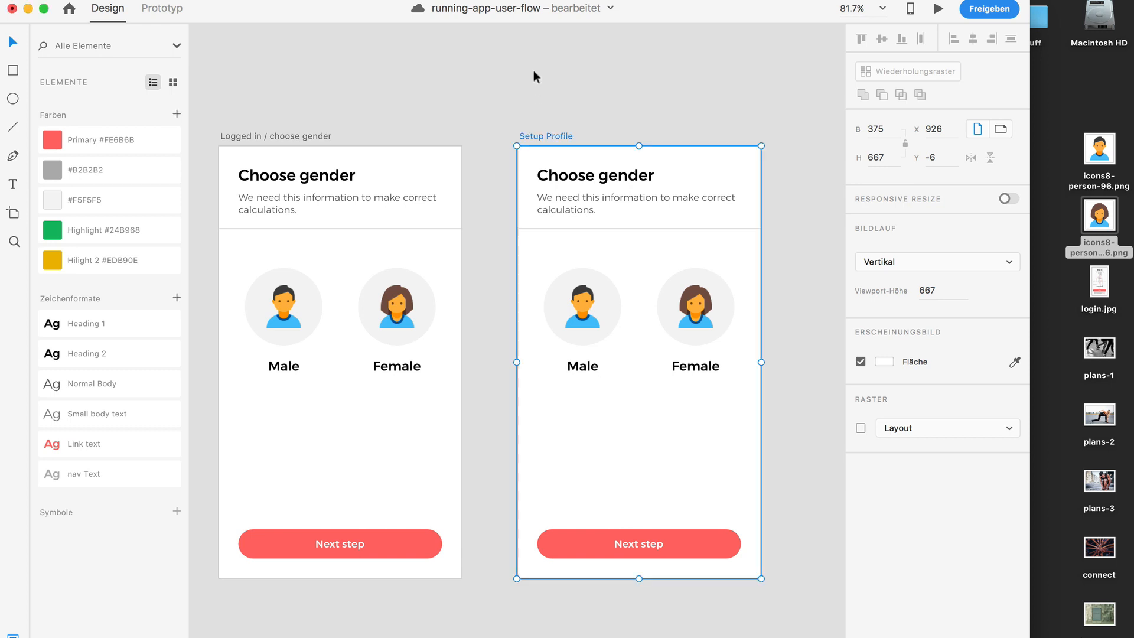
{"action": "double_click", "coordinate": [551, 136]}
{"action": "left_click", "coordinate": [550, 136]}
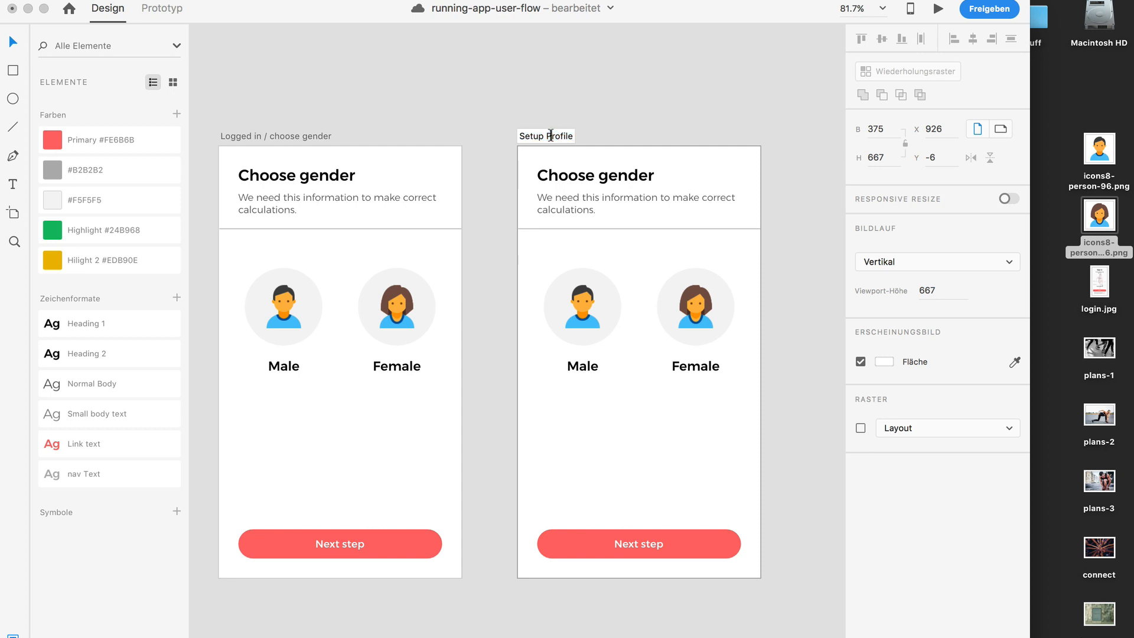
{"action": "type", "text": "p"}
{"action": "key", "text": "Return"}
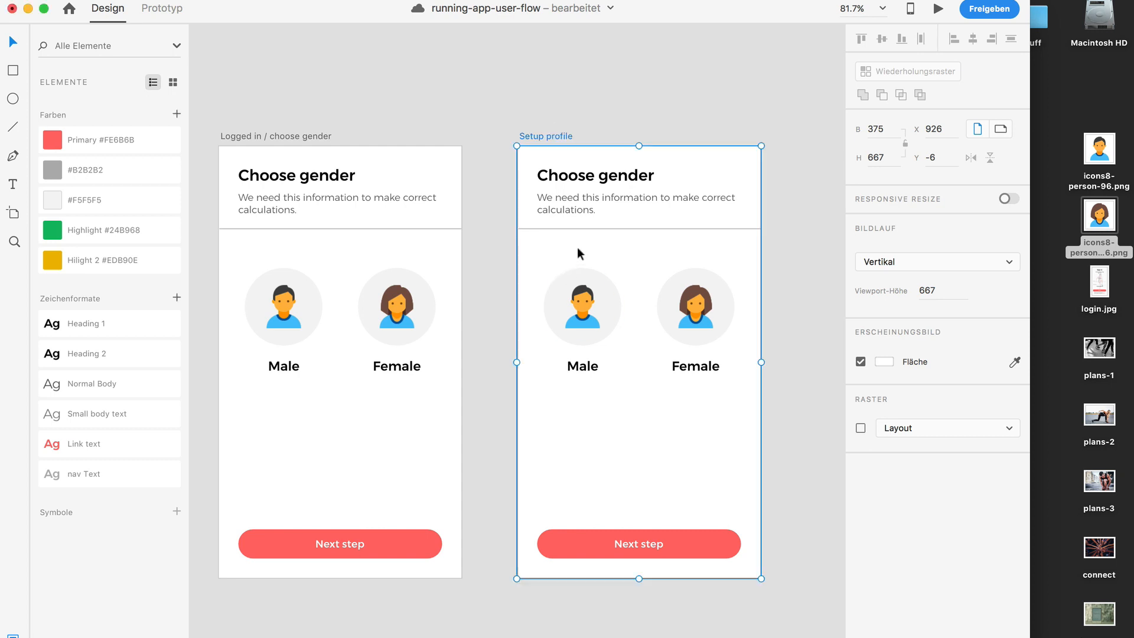
Change the new screen's heading to "Setup profile" and its subtitle to "Needed for proper calculations."
{"action": "double_click", "coordinate": [567, 176]}
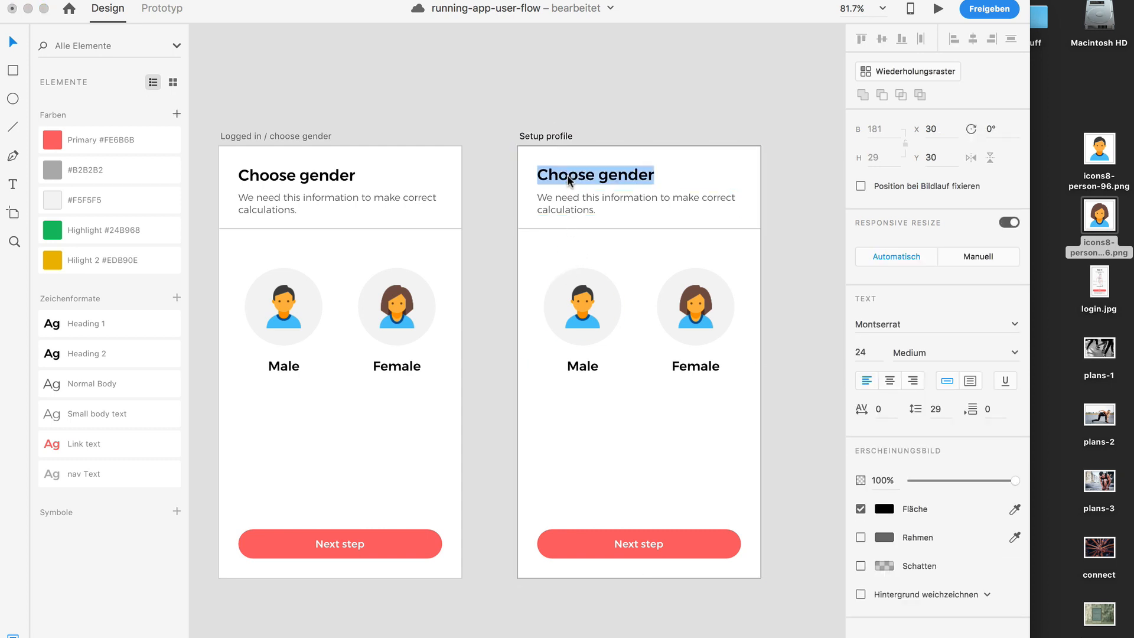
{"action": "type", "text": "Setup profile"}
{"action": "double_click", "coordinate": [577, 217]}
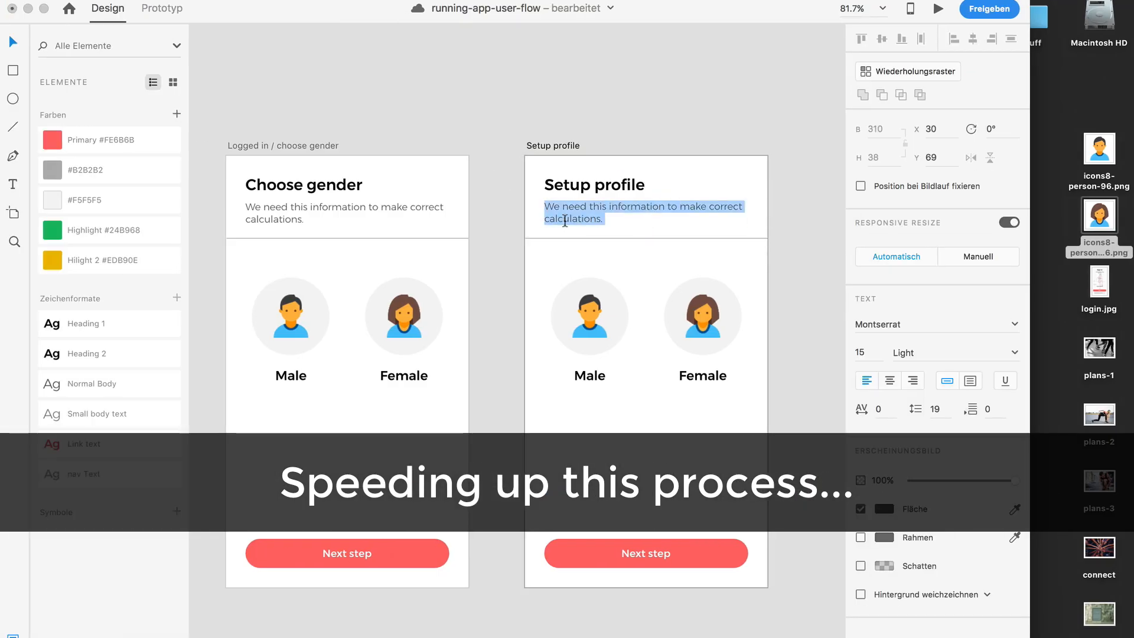
{"action": "type", "text": "Needed for proper calculations."}
Delete the two gender avatars from the Setup profile screen
{"action": "scroll", "coordinate": [508, 259], "scroll_direction": "down", "scroll_amount": 1}
{"action": "left_click_drag", "start_coordinate": [499, 255], "coordinate": [684, 319]}
{"action": "key", "text": "Delete"}
Turn the gender labels into stacked "Height" and "Weight" labels in the Normal Body style
{"action": "left_click_drag", "start_coordinate": [582, 348], "coordinate": [567, 417]}
{"action": "double_click", "coordinate": [555, 246]}
{"action": "type", "text": "HeightWeight"}
{"action": "left_click", "coordinate": [563, 244]}
{"action": "left_click", "coordinate": [564, 390], "text": "shift"}
{"action": "left_click", "coordinate": [92, 384]}
Add the value "178 cm" below the Height label in the Heading 1 style and "80 kg" below the Weight label
{"action": "left_click", "coordinate": [590, 299]}
{"action": "double_click", "coordinate": [558, 269]}
{"action": "type", "text": "178"}
{"action": "left_click", "coordinate": [86, 324]}
{"action": "left_click", "coordinate": [569, 293]}
{"action": "double_click", "coordinate": [560, 269]}
{"action": "type", "text": "cm"}
{"action": "double_click", "coordinate": [566, 414]}
{"action": "type", "text": "80 kg"}
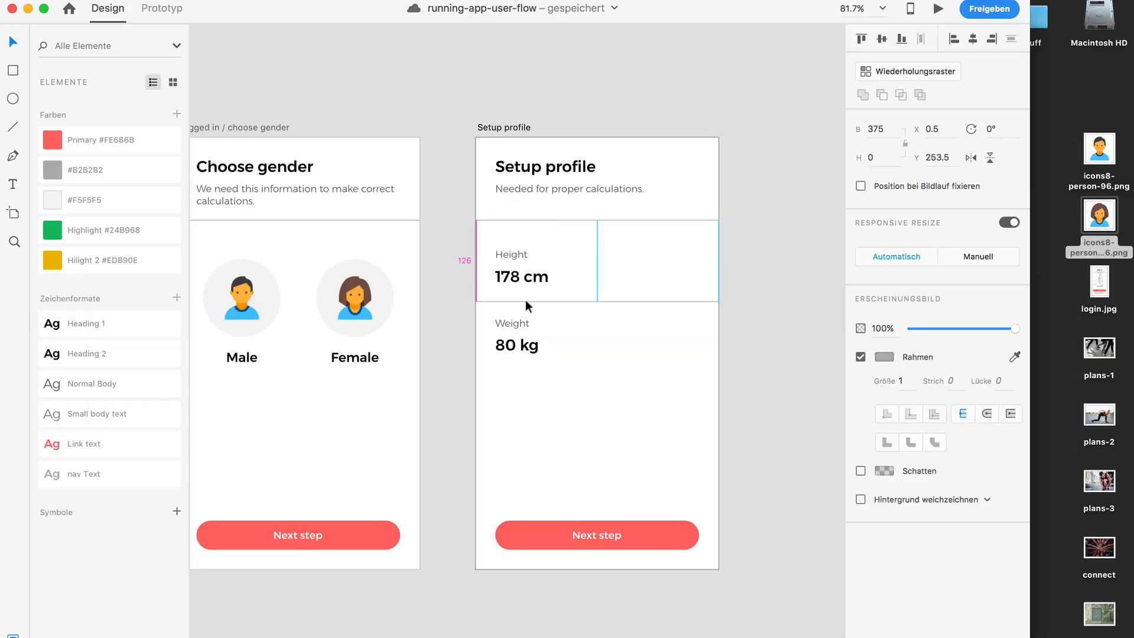
Set the divider under the height value to 315 px wide and move the height field up
{"action": "left_click", "coordinate": [891, 129]}
{"action": "type", "text": "315"}
{"action": "left_click_drag", "start_coordinate": [735, 307], "coordinate": [498, 236]}
{"action": "left_click_drag", "start_coordinate": [522, 276], "coordinate": [523, 251]}
Change the field labels to "Choose height" and "Choose weight"
{"action": "double_click", "coordinate": [511, 229]}
{"action": "type", "text": "Choose h"}
{"action": "double_click", "coordinate": [512, 323]}
{"action": "type", "text": "Choose w"}
Draw a small downward-pointing triangle with the Pen tool, filled with Primary #FE6B6B and without a border
{"action": "scroll", "coordinate": [672, 238], "scroll_direction": "up", "scroll_amount": 5}
{"action": "key", "text": "p"}
{"action": "left_click", "coordinate": [515, 261]}
{"action": "left_click", "coordinate": [522, 271]}
{"action": "left_click", "coordinate": [531, 261]}
{"action": "left_click", "coordinate": [102, 140]}
{"action": "left_click", "coordinate": [861, 333]}
{"action": "left_click", "coordinate": [861, 361]}
{"action": "double_click", "coordinate": [506, 263]}
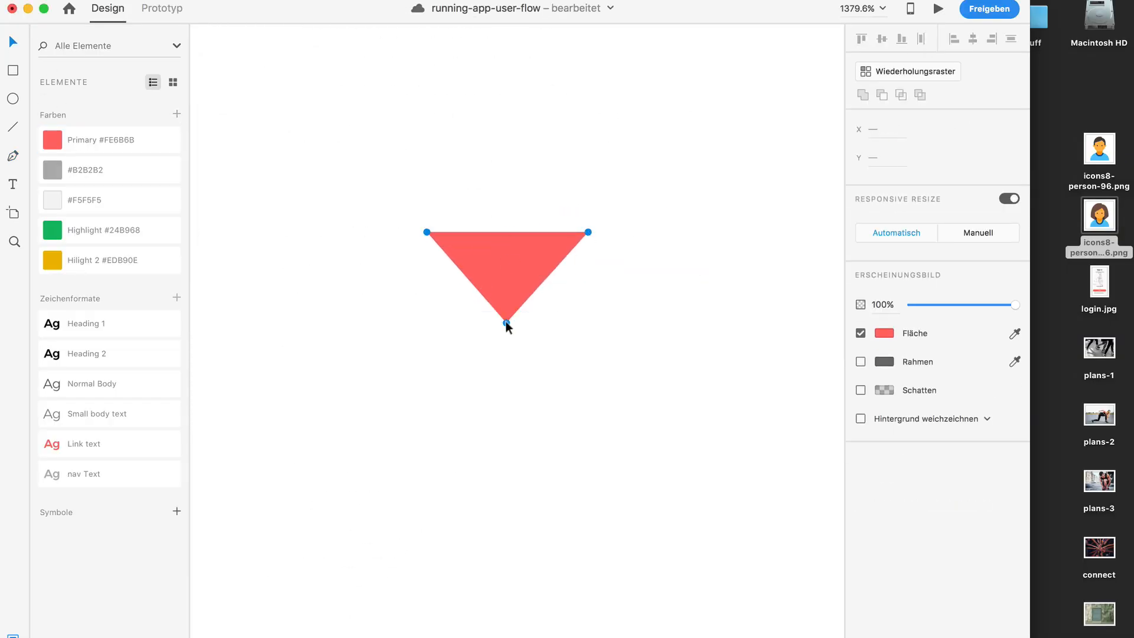
Place the red triangle at the right end of the height field and adjust the spacing to its divider
{"action": "key", "text": "Escape"}
{"action": "scroll", "coordinate": [540, 357], "scroll_direction": "down", "scroll_amount": 10}
{"action": "left_click_drag", "start_coordinate": [537, 354], "coordinate": [731, 382]}
{"action": "scroll", "coordinate": [732, 378], "scroll_direction": "down", "scroll_amount": 4}
{"action": "left_click_drag", "start_coordinate": [372, 184], "coordinate": [747, 275]}
{"action": "left_click", "coordinate": [579, 288]}
{"action": "key", "text": "Down"}
{"action": "key", "text": "Down"}
{"action": "key", "text": "Down"}
{"action": "key", "text": "Down"}
{"action": "key", "text": "Down"}
Move the weight label and value up, and copy the red triangle and the divider from the height field to the weight field
{"action": "left_click_drag", "start_coordinate": [372, 349], "coordinate": [490, 426]}
{"action": "key", "text": "shift+Up"}
{"action": "key", "text": "shift+Up"}
{"action": "key", "text": "shift+Up"}
{"action": "left_click_drag", "start_coordinate": [756, 245], "coordinate": [756, 381]}
{"action": "left_click", "coordinate": [694, 378]}
{"action": "scroll", "coordinate": [693, 378], "scroll_direction": "down", "scroll_amount": 4}
{"action": "left_click_drag", "start_coordinate": [548, 266], "coordinate": [548, 405]}
{"action": "left_click", "coordinate": [548, 449]}
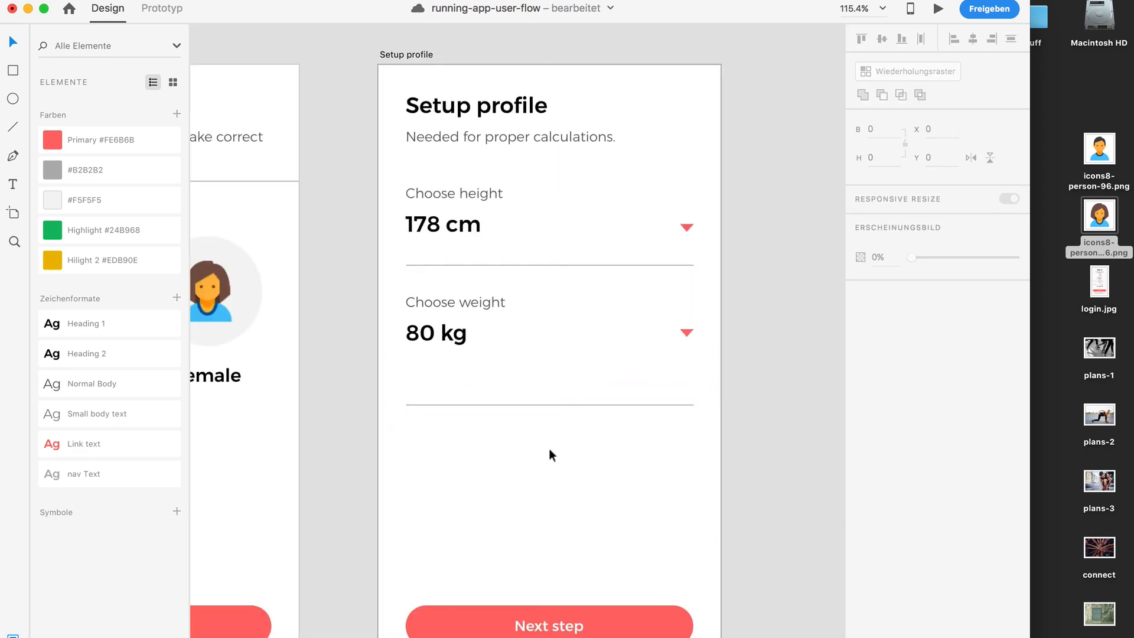
Add a "Using GPS" text below the weight field's divider
{"action": "scroll", "coordinate": [548, 449], "scroll_direction": "down", "scroll_amount": 1}
{"action": "double_click", "coordinate": [476, 419]}
{"action": "left_click_drag", "start_coordinate": [471, 168], "coordinate": [494, 445]}
{"action": "type", "text": "Using GPS"}
{"action": "key", "text": "Escape"}
Add the two-line description "Please give runners app the permission to use GPS for more accurate results." in the Small body text style
{"action": "double_click", "coordinate": [494, 447]}
{"action": "key", "text": "BackSpace"}
{"action": "type", "text": "Please give runners app the permission"}
{"action": "key", "text": "Return"}
{"action": "type", "text": "to use"}
{"action": "key", "text": "Delete"}
{"action": "key", "text": "Delete"}
{"action": "key", "text": "Delete"}
{"action": "key", "text": "Delete"}
{"action": "key", "text": "Delete"}
{"action": "key", "text": "Delete"}
{"action": "key", "text": "Delete"}
{"action": "key", "text": "Delete"}
{"action": "type", "text": "GPS for more accurate"}
{"action": "left_click", "coordinate": [97, 414]}
Format the "Using GPS" title with the Heading 2 style at 16 px
{"action": "left_click", "coordinate": [482, 420]}
{"action": "left_click", "coordinate": [87, 354]}
{"action": "left_click", "coordinate": [476, 424]}
{"action": "left_click", "coordinate": [870, 352]}
{"action": "type", "text": "16"}
Duplicate the red button shape beside the GPS description and resize it to 70 by 35 px as a toggle track
{"action": "scroll", "coordinate": [637, 542], "scroll_direction": "down", "scroll_amount": 2}
{"action": "left_click", "coordinate": [637, 542]}
{"action": "left_click_drag", "start_coordinate": [636, 541], "coordinate": [636, 392], "text": "alt"}
{"action": "left_click_drag", "start_coordinate": [406, 404], "coordinate": [626, 405]}
{"action": "left_click", "coordinate": [873, 158]}
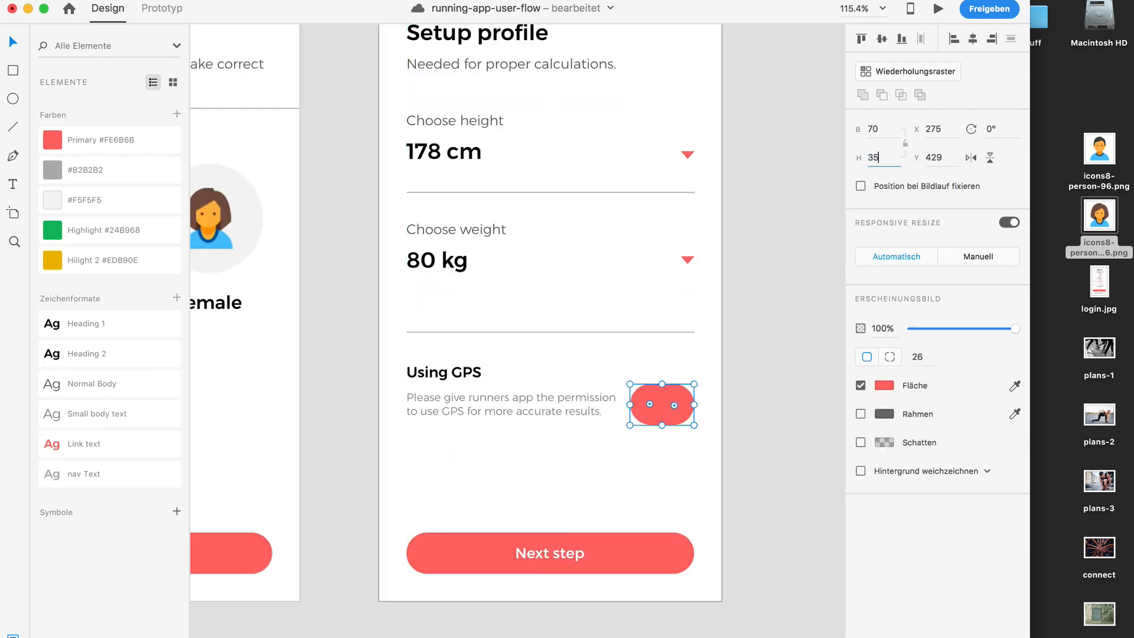
{"action": "type", "text": "35"}
Add a borderless circular knob filled with #F5F5F5 to the toggle and fill its track with #B2B2B2
{"action": "scroll", "coordinate": [663, 329], "scroll_direction": "up", "scroll_amount": 5}
{"action": "mouse_move", "coordinate": [721, 311]}
{"action": "left_mouse_down"}
{"action": "mouse_move", "coordinate": [721, 288]}
{"action": "mouse_move", "coordinate": [719, 302]}
{"action": "left_mouse_up"}
{"action": "key", "text": "e"}
{"action": "left_click", "coordinate": [861, 386]}
{"action": "left_click", "coordinate": [85, 200]}
{"action": "left_click", "coordinate": [747, 279]}
{"action": "left_click", "coordinate": [73, 171]}
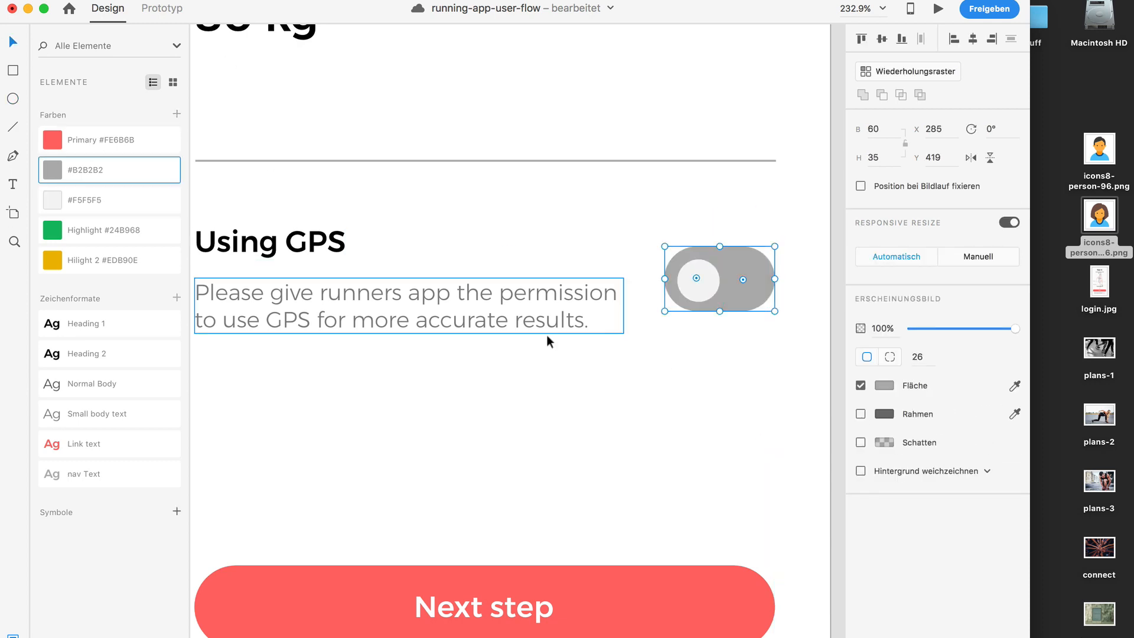
Set the toggle track's height to 30 px and adjust the knob to fit inside it
{"action": "scroll", "coordinate": [381, 565], "scroll_direction": "down", "scroll_amount": 2}
{"action": "left_click", "coordinate": [874, 157]}
{"action": "type", "text": "30"}
{"action": "left_click_drag", "start_coordinate": [653, 315], "coordinate": [653, 310]}
{"action": "scroll", "coordinate": [786, 348], "scroll_direction": "down", "scroll_amount": 5}
{"action": "left_click", "coordinate": [737, 340]}
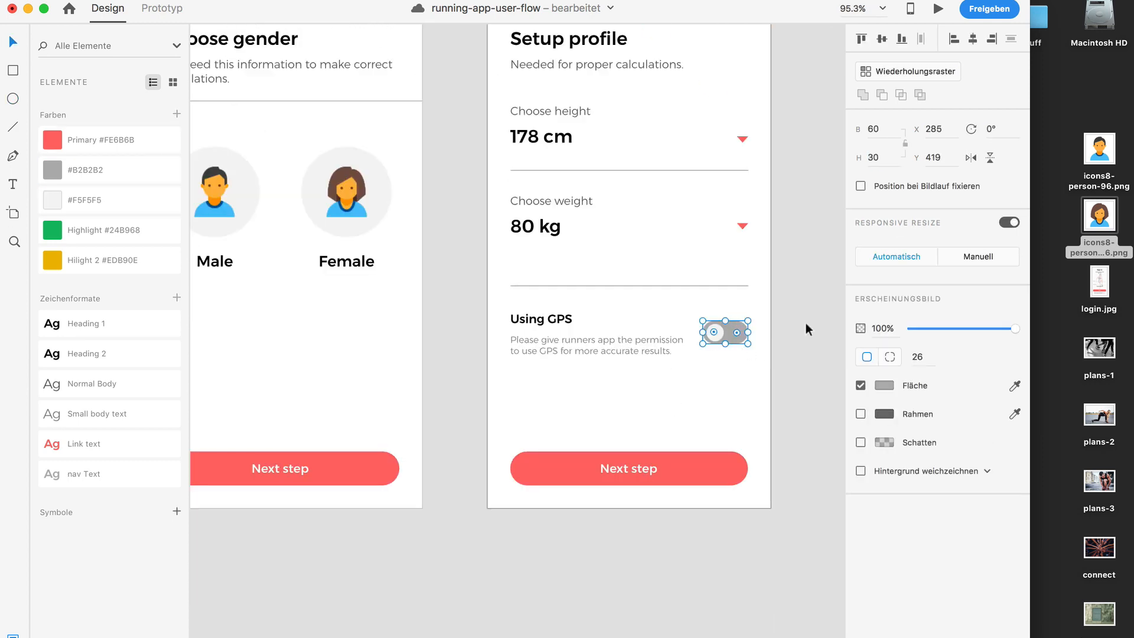
{"action": "left_click", "coordinate": [791, 342]}
Delete the divider on the gender selection screen and move the avatars with their labels up to Y 169
{"action": "scroll", "coordinate": [780, 319], "scroll_direction": "down", "scroll_amount": 2}
{"action": "scroll", "coordinate": [597, 386], "scroll_direction": "down", "scroll_amount": 3}
{"action": "scroll", "coordinate": [597, 387], "scroll_direction": "right", "scroll_amount": 3}
{"action": "scroll", "coordinate": [597, 386], "scroll_direction": "left", "scroll_amount": 3}
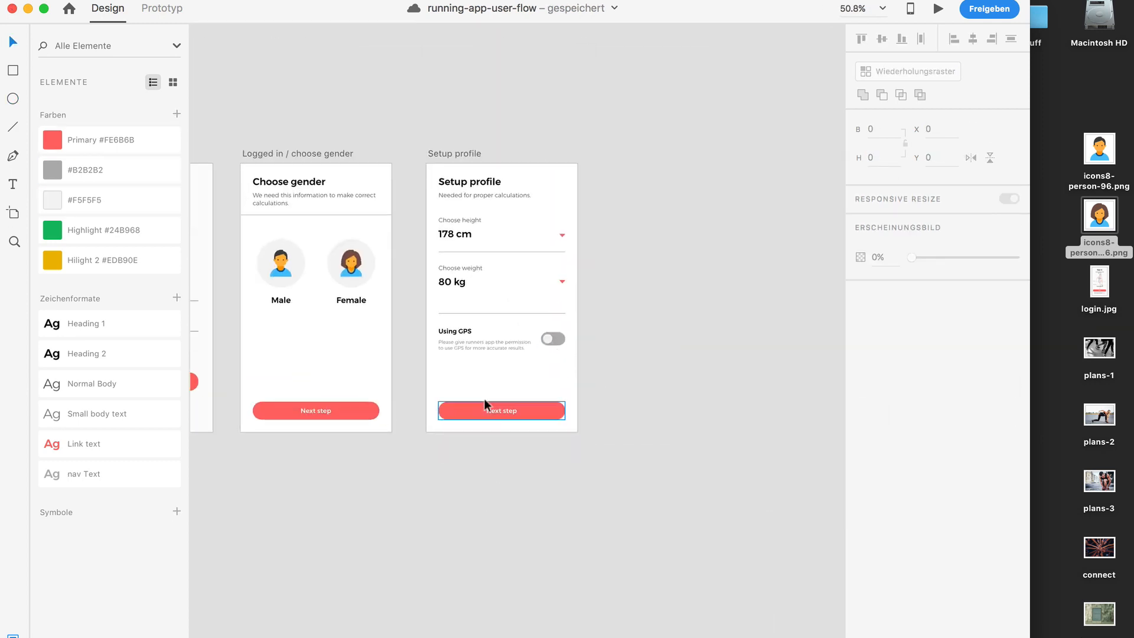
{"action": "scroll", "coordinate": [496, 469], "scroll_direction": "down", "scroll_amount": 3}
{"action": "scroll", "coordinate": [419, 461], "scroll_direction": "up", "scroll_amount": 4}
{"action": "left_click", "coordinate": [359, 173]}
{"action": "key", "text": "Delete"}
{"action": "left_click_drag", "start_coordinate": [274, 191], "coordinate": [430, 294]}
{"action": "key", "text": "shift+Up"}
{"action": "key", "text": "shift+Up"}
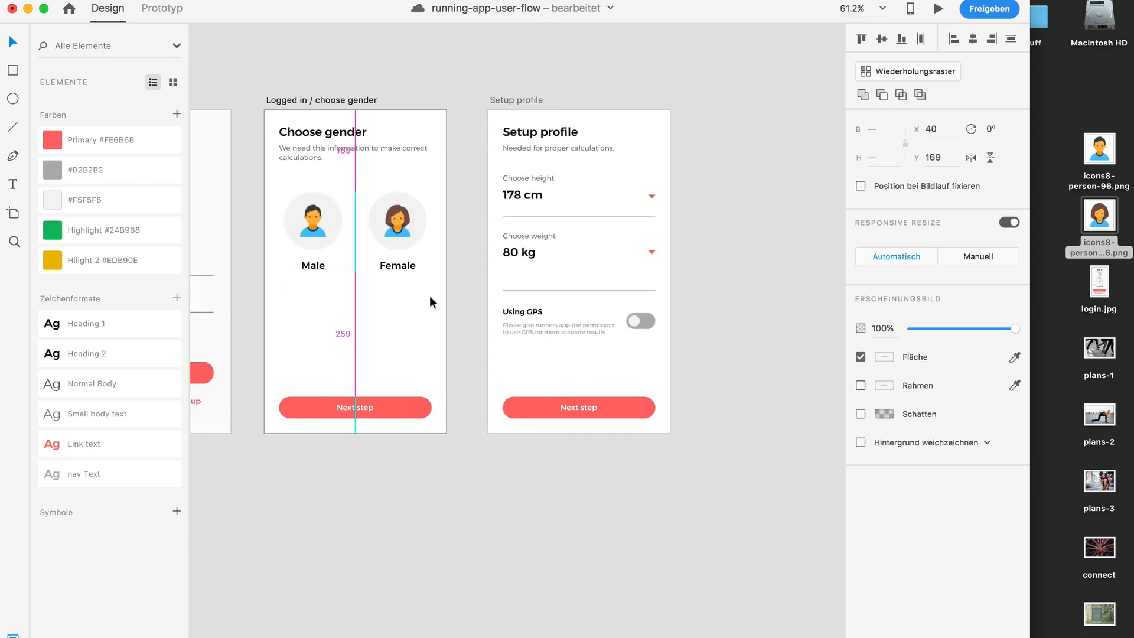
Change the Setup profile button's label to "Done" and save the document
{"action": "scroll", "coordinate": [437, 301], "scroll_direction": "down", "scroll_amount": 2}
{"action": "scroll", "coordinate": [437, 301], "scroll_direction": "right", "scroll_amount": 2}
{"action": "double_click", "coordinate": [520, 363]}
{"action": "type", "text": "D"}
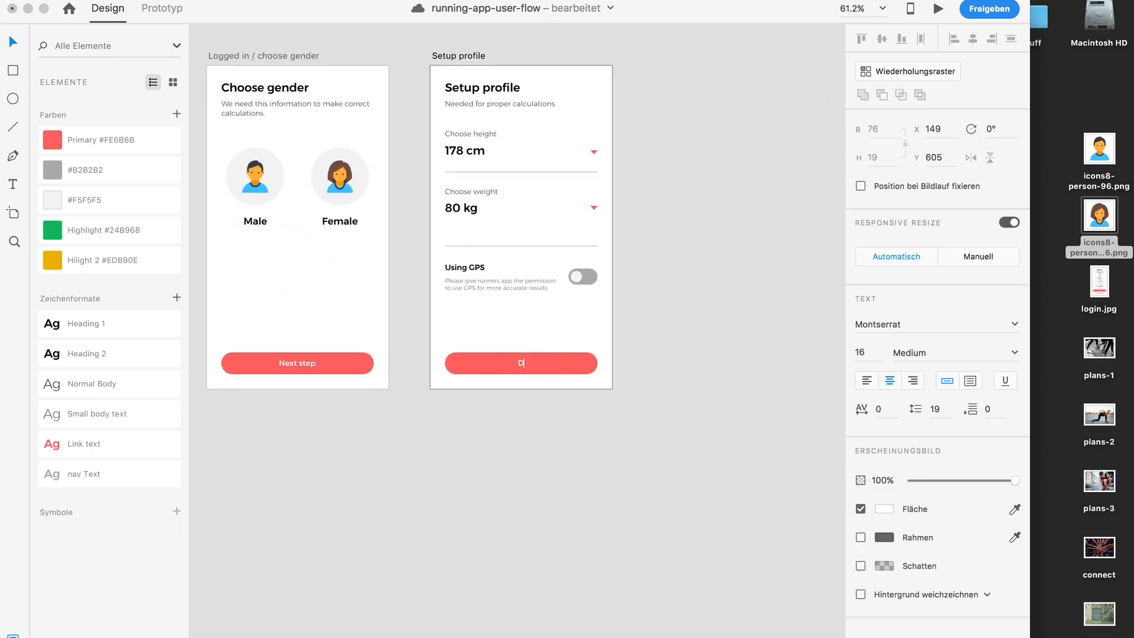
{"action": "key", "text": "Escape"}
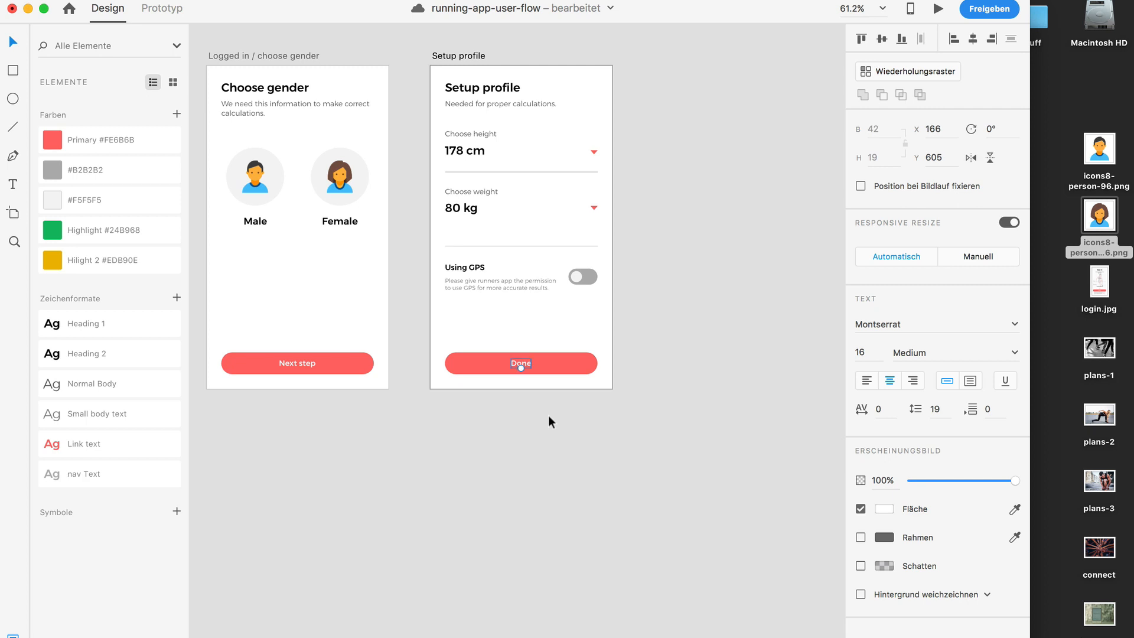
{"action": "key", "text": "Escape"}
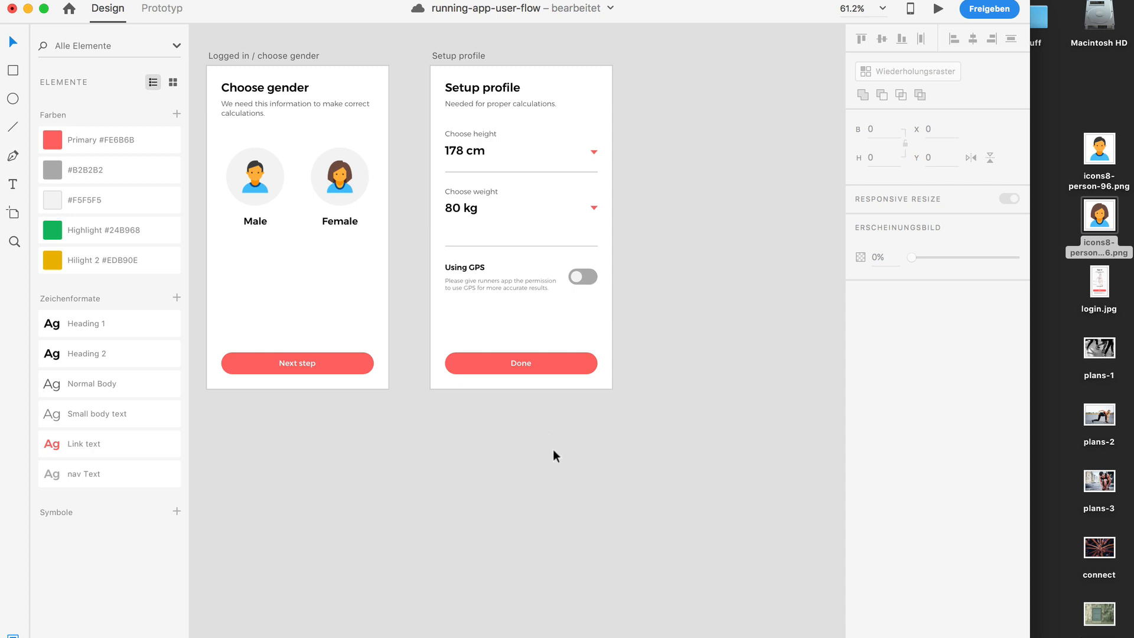
{"action": "key", "text": "super+s"}
Duplicate the Setup profile artboard and rename the copy as "Main activity"
{"action": "scroll", "coordinate": [553, 449], "scroll_direction": "left", "scroll_amount": 5}
{"action": "scroll", "coordinate": [553, 449], "scroll_direction": "right", "scroll_amount": 8}
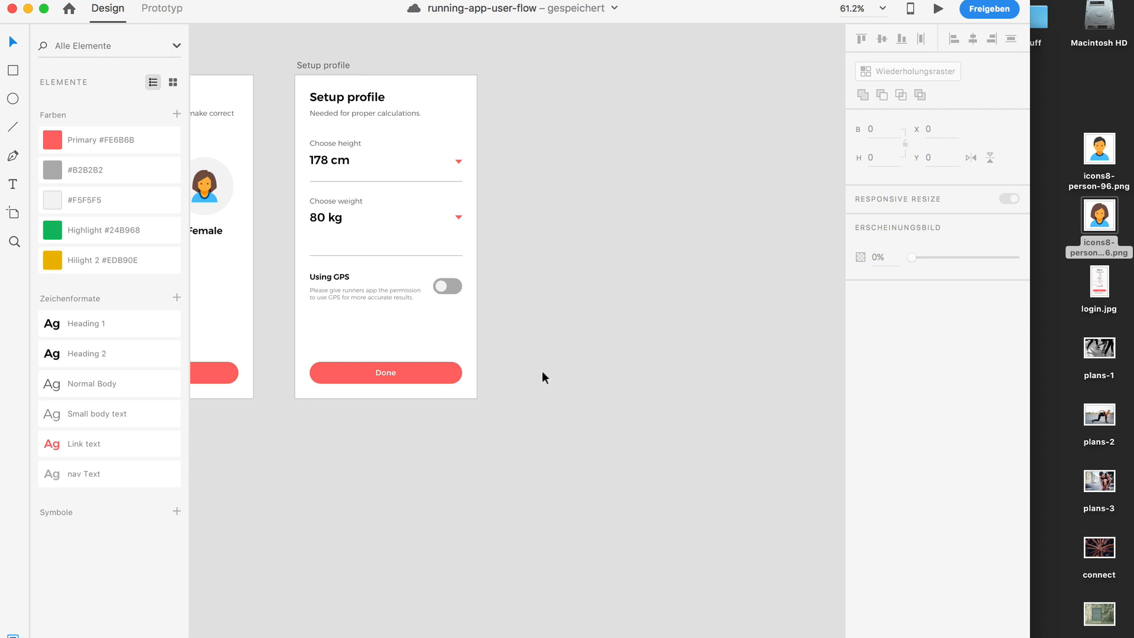
{"action": "scroll", "coordinate": [543, 372], "scroll_direction": "up", "scroll_amount": 2}
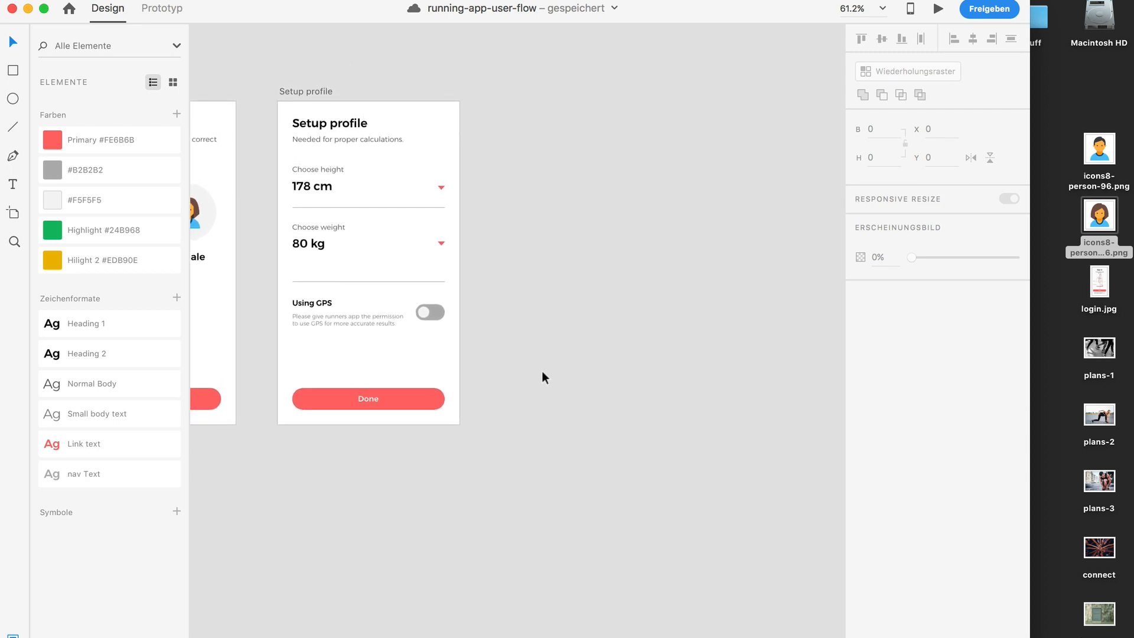
{"action": "scroll", "coordinate": [543, 373], "scroll_direction": "left", "scroll_amount": 5}
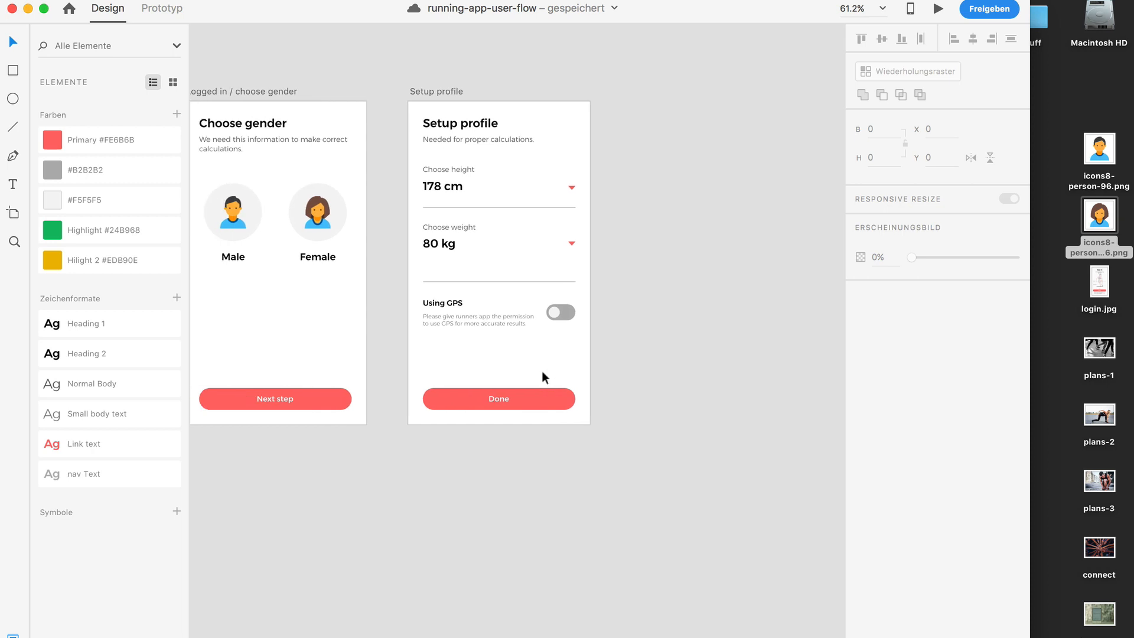
{"action": "scroll", "coordinate": [541, 371], "scroll_direction": "right", "scroll_amount": 5}
{"action": "left_click", "coordinate": [302, 98]}
{"action": "key", "text": "super+d"}
{"action": "double_click", "coordinate": [534, 98]}
{"action": "type", "text": "Main activity"}
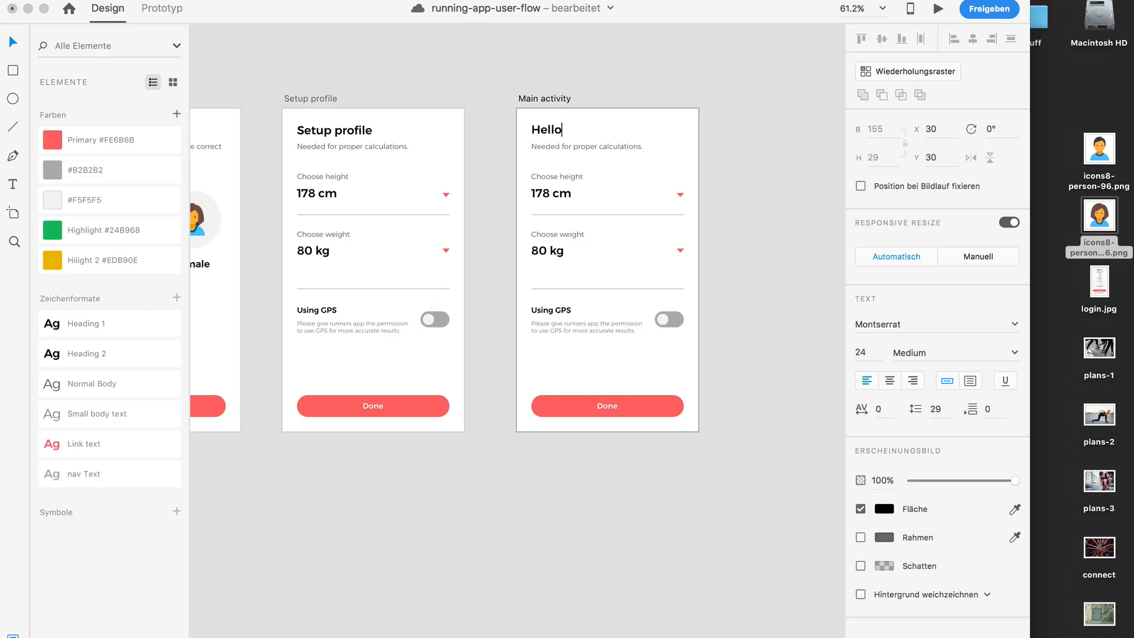
Change the Main activity heading to "Hello!" and its subtitle to "Start workout now and begin to feel well."
{"action": "type", "text": "!"}
{"action": "double_click", "coordinate": [587, 147]}
{"action": "type", "text": "Start workout now and begin"}
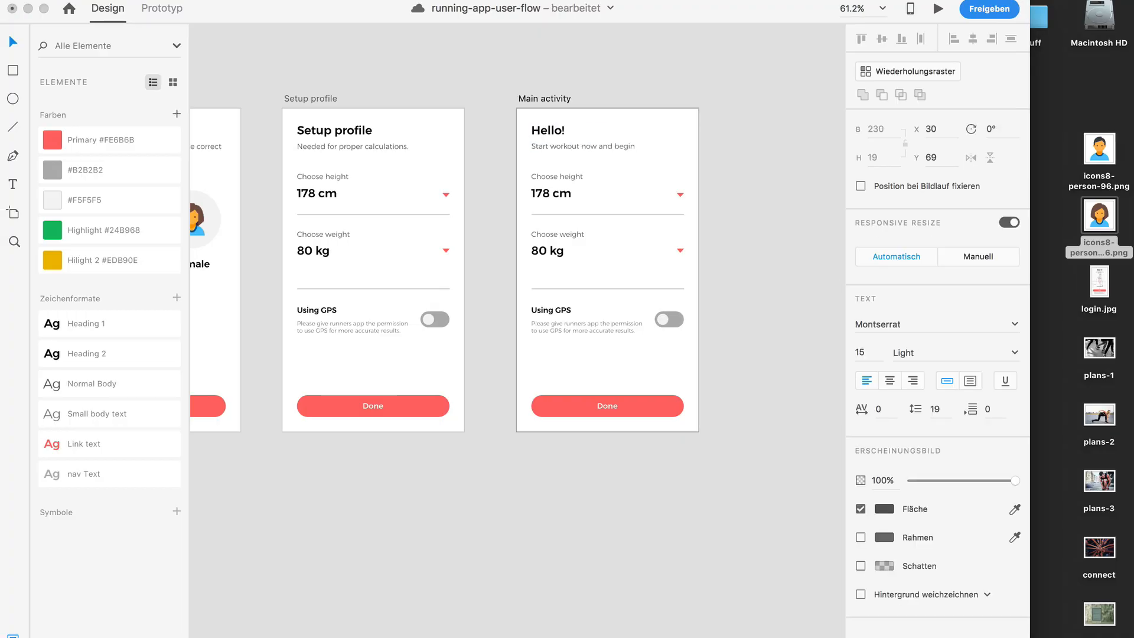
{"action": "type", "text": "."}
Delete the dropdown arrow beside the height value on the Main activity screen
{"action": "left_click", "coordinate": [493, 172]}
{"action": "left_click_drag", "start_coordinate": [696, 215], "coordinate": [668, 186]}
{"action": "key", "text": "Delete"}
Rework the height value and label as "0.0 Km" above "Distance" and centre-align the pair
{"action": "left_click_drag", "start_coordinate": [556, 179], "coordinate": [615, 196]}
{"action": "double_click", "coordinate": [537, 195]}
{"action": "type", "text": "0.0 Km"}
{"action": "double_click", "coordinate": [549, 209]}
{"action": "type", "text": "Distance"}
{"action": "left_click", "coordinate": [973, 40]}
Duplicate the distance pair across the row and change the rightmost copy to "0 kcal" above "Calories"
{"action": "left_click_drag", "start_coordinate": [615, 196], "coordinate": [673, 196]}
{"action": "double_click", "coordinate": [664, 209]}
{"action": "key", "text": "super+a"}
{"action": "type", "text": "Cal"}
{"action": "double_click", "coordinate": [653, 194]}
{"action": "type", "text": "0 kcal"}
{"action": "double_click", "coordinate": [656, 208]}
{"action": "type", "text": "Calories"}
Change the middle pair to "0" above "Time" and place it between the distance and calories
{"action": "double_click", "coordinate": [603, 208]}
{"action": "type", "text": "Time"}
{"action": "double_click", "coordinate": [602, 195]}
{"action": "type", "text": "0"}
{"action": "key", "text": "Escape"}
{"action": "left_click", "coordinate": [600, 196], "text": "shift"}
{"action": "left_click_drag", "start_coordinate": [601, 197], "coordinate": [609, 197]}
Remove the leftover weight fields and paste a copy of the Setup profile divider onto the Main activity screen
{"action": "left_click_drag", "start_coordinate": [689, 220], "coordinate": [553, 194]}
{"action": "key", "text": "Delete"}
{"action": "left_click_drag", "start_coordinate": [711, 268], "coordinate": [550, 152]}
{"action": "scroll", "coordinate": [596, 240], "scroll_direction": "up", "scroll_amount": 3}
{"action": "left_click", "coordinate": [348, 226]}
{"action": "left_click", "coordinate": [496, 160]}
{"action": "key", "text": "super+v"}
{"action": "right_click", "coordinate": [593, 193]}
{"action": "left_click", "coordinate": [666, 339]}
Duplicate the time value above the stats row, change the copy to "00 : 00 :00" and centre it horizontally
{"action": "left_click", "coordinate": [591, 198]}
{"action": "left_click_drag", "start_coordinate": [592, 198], "coordinate": [591, 173]}
{"action": "double_click", "coordinate": [591, 173]}
{"action": "type", "text": "00 ."}
{"action": "key", "text": "BackSpace"}
{"action": "type", "text": ": 00 :00"}
{"action": "key", "text": "Escape"}
{"action": "key", "text": "ctrl+super+c"}
Move the distance, time and calories texts down to Y 200
{"action": "left_click_drag", "start_coordinate": [754, 245], "coordinate": [484, 195]}
{"action": "key", "text": "shift+Down"}
{"action": "key", "text": "shift+Down"}
{"action": "key", "text": "shift+Down"}
{"action": "key", "text": "shift+Down"}
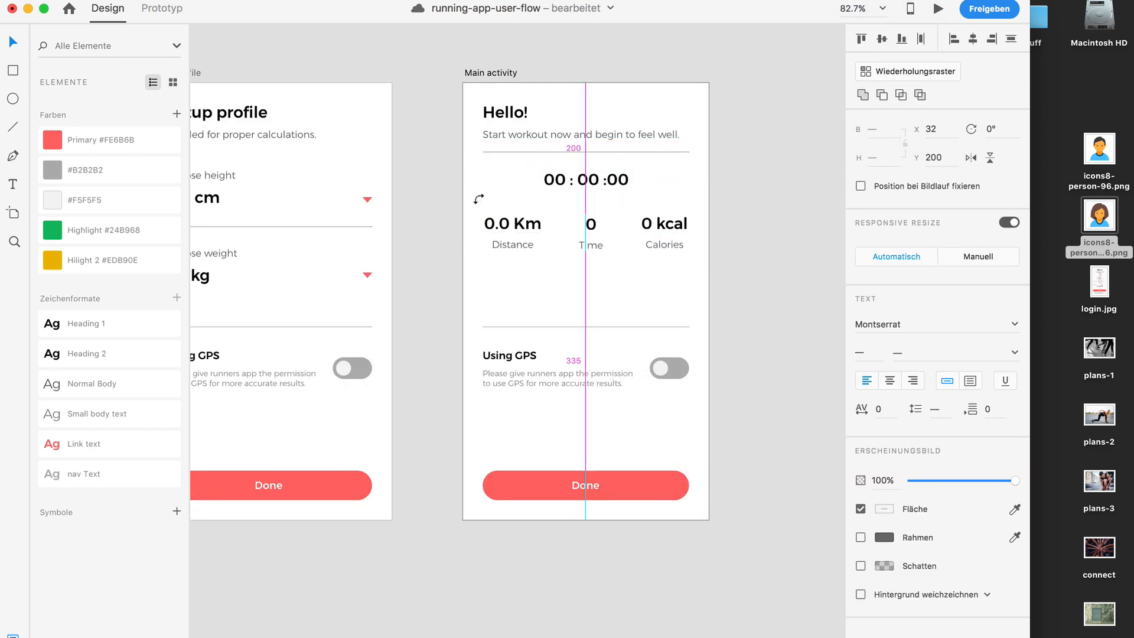
Copy the "Time" label to just below the timer, change it to "Training period" and centre it there
{"action": "left_click", "coordinate": [597, 245]}
{"action": "left_click_drag", "start_coordinate": [596, 245], "coordinate": [597, 195]}
{"action": "double_click", "coordinate": [597, 195]}
{"action": "type", "text": "Training period"}
{"action": "key", "text": "Escape"}
{"action": "left_click", "coordinate": [973, 38]}
{"action": "key", "text": "Down"}
{"action": "key", "text": "Down"}
{"action": "key", "text": "Down"}
{"action": "key", "text": "Down"}
Move the whole stats row down by another 10 px
{"action": "left_click", "coordinate": [743, 179]}
{"action": "left_click_drag", "start_coordinate": [709, 276], "coordinate": [491, 224]}
{"action": "key", "text": "shift+Down"}
Space the timer text as "00 : 00 : 00" and centre-align it with the "Training period" label
{"action": "double_click", "coordinate": [607, 179]}
{"action": "left_click", "coordinate": [717, 198]}
{"action": "left_click_drag", "start_coordinate": [717, 197], "coordinate": [550, 177]}
{"action": "left_click", "coordinate": [972, 38]}
Apply the Heading 1 style to the timer and Heading 2 to the distance, time and calories values
{"action": "left_click", "coordinate": [646, 197]}
{"action": "left_click", "coordinate": [588, 179]}
{"action": "left_click", "coordinate": [111, 325]}
{"action": "left_click_drag", "start_coordinate": [569, 179], "coordinate": [569, 182]}
{"action": "left_click_drag", "start_coordinate": [703, 221], "coordinate": [496, 234]}
{"action": "left_click", "coordinate": [128, 356]}
Centre-align the calories value with its label and the distance value with its label
{"action": "left_click_drag", "start_coordinate": [700, 271], "coordinate": [656, 230]}
{"action": "left_click", "coordinate": [973, 39]}
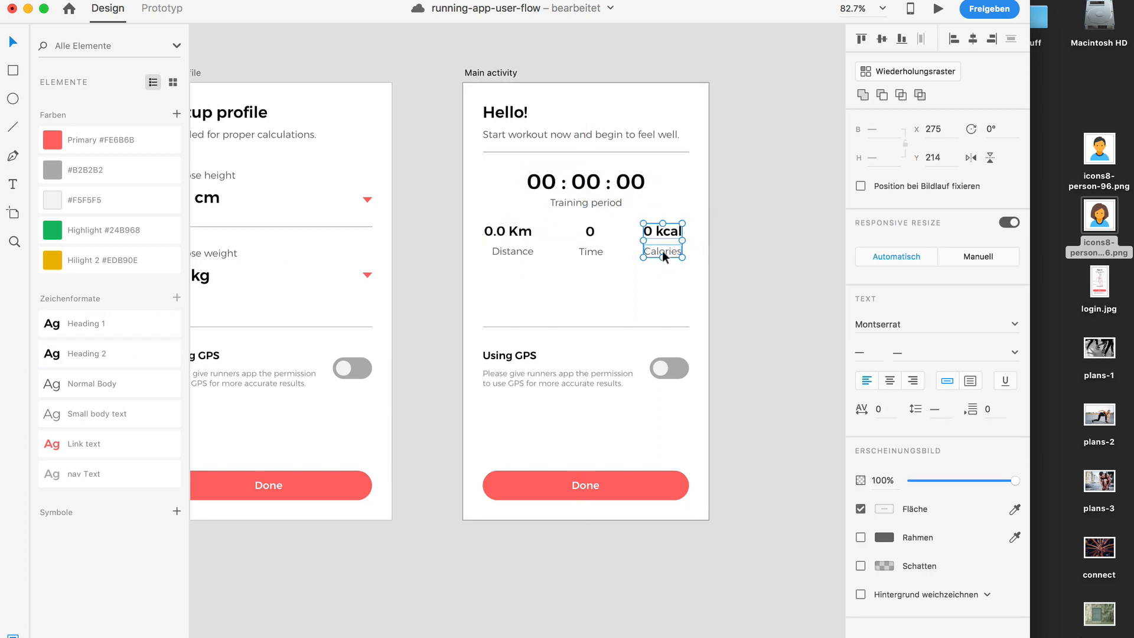
{"action": "left_click_drag", "start_coordinate": [547, 272], "coordinate": [502, 230]}
{"action": "left_click", "coordinate": [973, 39]}
Centre the time pair under the timer and shift the calories and distance pairs out to the screen's side margins
{"action": "left_click", "coordinate": [781, 284]}
{"action": "left_click_drag", "start_coordinate": [621, 272], "coordinate": [576, 231]}
{"action": "left_click_drag", "start_coordinate": [591, 251], "coordinate": [586, 254]}
{"action": "left_click_drag", "start_coordinate": [692, 257], "coordinate": [653, 230]}
{"action": "key", "text": "shift+Right"}
{"action": "left_click_drag", "start_coordinate": [540, 223], "coordinate": [480, 256]}
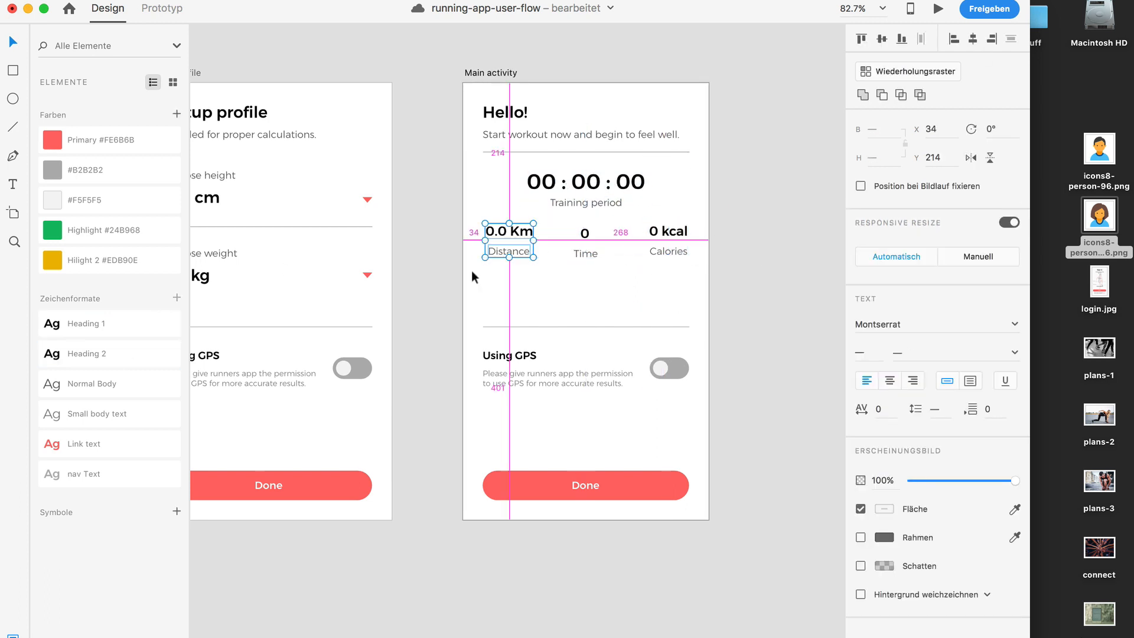
{"action": "key", "text": "Left"}
{"action": "key", "text": "Left"}
{"action": "key", "text": "Left"}
{"action": "key", "text": "Left"}
{"action": "left_click", "coordinate": [436, 260]}
Move the Done button up to just below the stats row and relabel it "Start workout"
{"action": "scroll", "coordinate": [436, 259], "scroll_direction": "right", "scroll_amount": 1}
{"action": "left_click", "coordinate": [587, 487]}
{"action": "left_click_drag", "start_coordinate": [587, 486], "coordinate": [587, 292]}
{"action": "double_click", "coordinate": [587, 290]}
{"action": "type", "text": "Start workout"}
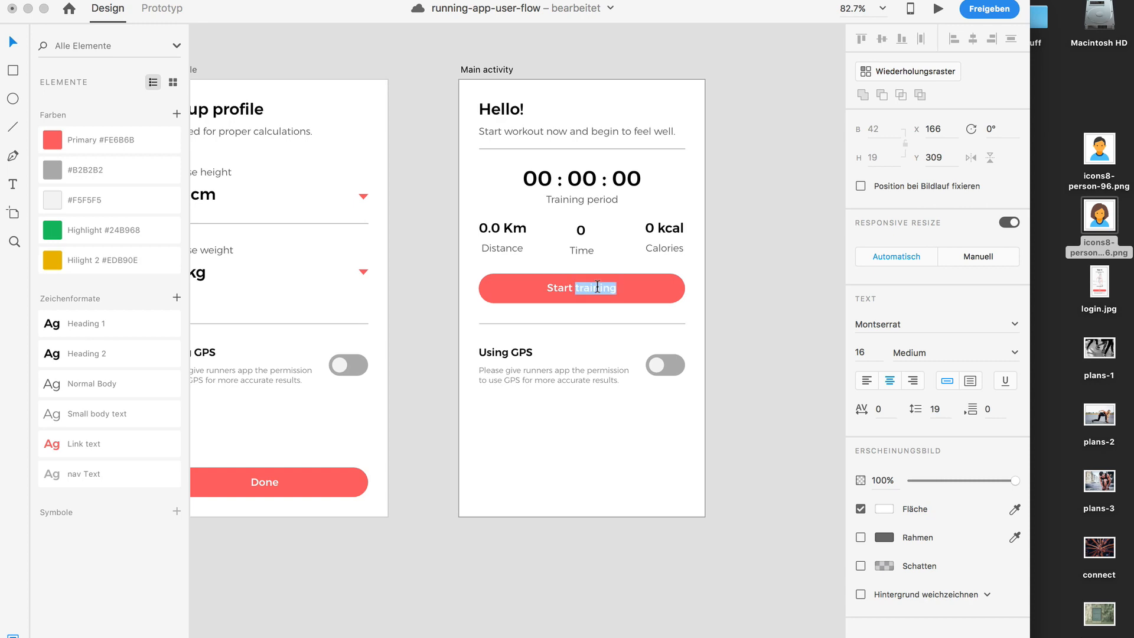
{"action": "left_click", "coordinate": [782, 249]}
Change the "Using GPS" heading to "Connect with spotify"
{"action": "scroll", "coordinate": [732, 306], "scroll_direction": "down", "scroll_amount": 2}
{"action": "left_click", "coordinate": [477, 308]}
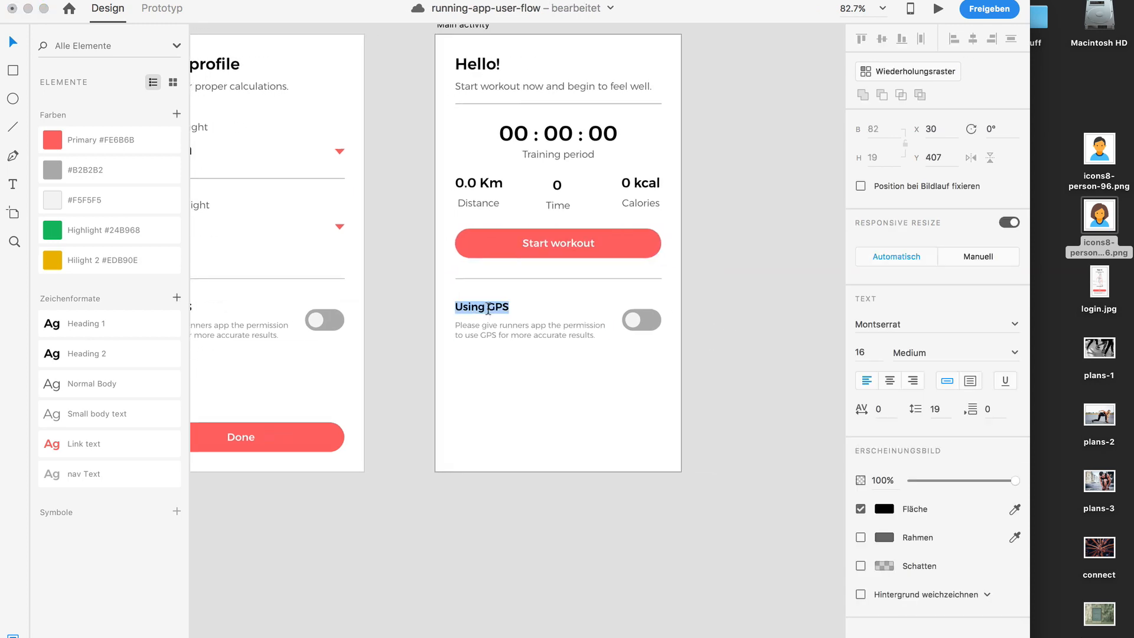
{"action": "double_click", "coordinate": [477, 309]}
{"action": "key", "text": "super+a"}
{"action": "type", "text": "Connect with spotify"}
Find lorem ipsum text in the web browser and paste it as the description under the Spotify heading
{"action": "double_click", "coordinate": [501, 333]}
{"action": "key", "text": "super+Tab"}
{"action": "type", "text": "lorem ipsum"}
{"action": "left_click", "coordinate": [330, 126]}
{"action": "left_click_drag", "start_coordinate": [338, 323], "coordinate": [647, 324]}
{"action": "key", "text": "super+c"}
{"action": "key", "text": "super+Tab"}
{"action": "key", "text": "super+v"}
Delete the GPS toggle, then copy the divider below the description and shorten the copy to a small line
{"action": "left_click", "coordinate": [640, 319]}
{"action": "key", "text": "Delete"}
{"action": "left_click_drag", "start_coordinate": [594, 278], "coordinate": [593, 368]}
{"action": "left_click_drag", "start_coordinate": [455, 369], "coordinate": [651, 373]}
Duplicate the short line and rotate the copy by 90° to form a plus sign
{"action": "right_click", "coordinate": [645, 363]}
{"action": "key", "text": "Escape"}
{"action": "scroll", "coordinate": [650, 371], "scroll_direction": "up", "scroll_amount": 5}
{"action": "left_click", "coordinate": [998, 128]}
{"action": "type", "text": "90"}
{"action": "key", "text": "Return"}
Set both lines of the plus sign to a length of 20 and centre them on each other
{"action": "left_click", "coordinate": [882, 39]}
{"action": "left_click", "coordinate": [650, 385]}
{"action": "left_click", "coordinate": [880, 130]}
{"action": "type", "text": "20"}
{"action": "left_click", "coordinate": [668, 370]}
{"action": "left_click", "coordinate": [888, 132]}
{"action": "type", "text": "20"}
{"action": "left_click", "coordinate": [880, 39]}
{"action": "left_click", "coordinate": [973, 39]}
Group the crossed lines, place them beside the Spotify description and set their border colour to #000000
{"action": "key", "text": "super+g"}
{"action": "left_click_drag", "start_coordinate": [646, 358], "coordinate": [667, 229]}
{"action": "left_click", "coordinate": [52, 170]}
{"action": "left_click", "coordinate": [884, 357]}
{"action": "left_click_drag", "start_coordinate": [732, 354], "coordinate": [685, 393]}
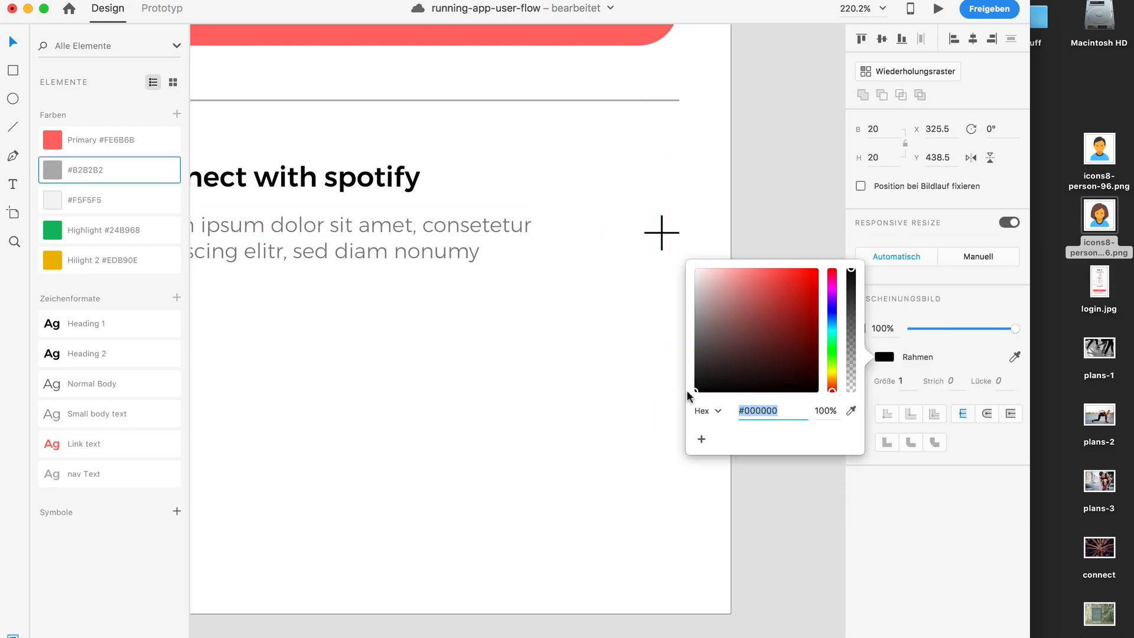
{"action": "left_click", "coordinate": [778, 219]}
Copy the gear icon from the other desktop space and place it at the Main activity screen's upper-right corner, at X 330, Y 22
{"action": "scroll", "coordinate": [778, 218], "scroll_direction": "down", "scroll_amount": 5}
{"action": "scroll", "coordinate": [778, 219], "scroll_direction": "down", "scroll_amount": 2}
{"action": "key", "text": "ctrl+Right"}
{"action": "scroll", "coordinate": [846, 313], "scroll_direction": "up", "scroll_amount": 3}
{"action": "left_click", "coordinate": [848, 430]}
{"action": "key", "text": "super+c"}
{"action": "key", "text": "ctrl+Left"}
{"action": "key", "text": "super+v"}
{"action": "left_click_drag", "start_coordinate": [518, 355], "coordinate": [646, 110]}
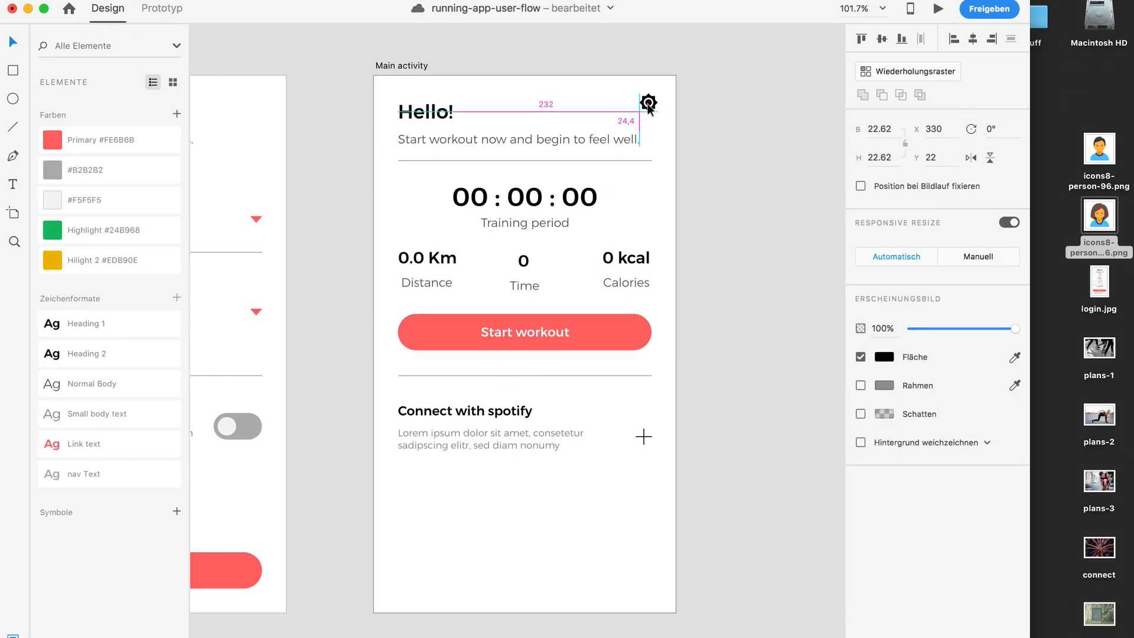
{"action": "left_click", "coordinate": [799, 206]}
Draw a full-width rectangle at the foot of the Main activity screen, with no border and a #F5F5F5 fill
{"action": "scroll", "coordinate": [472, 201], "scroll_direction": "down", "scroll_amount": 2}
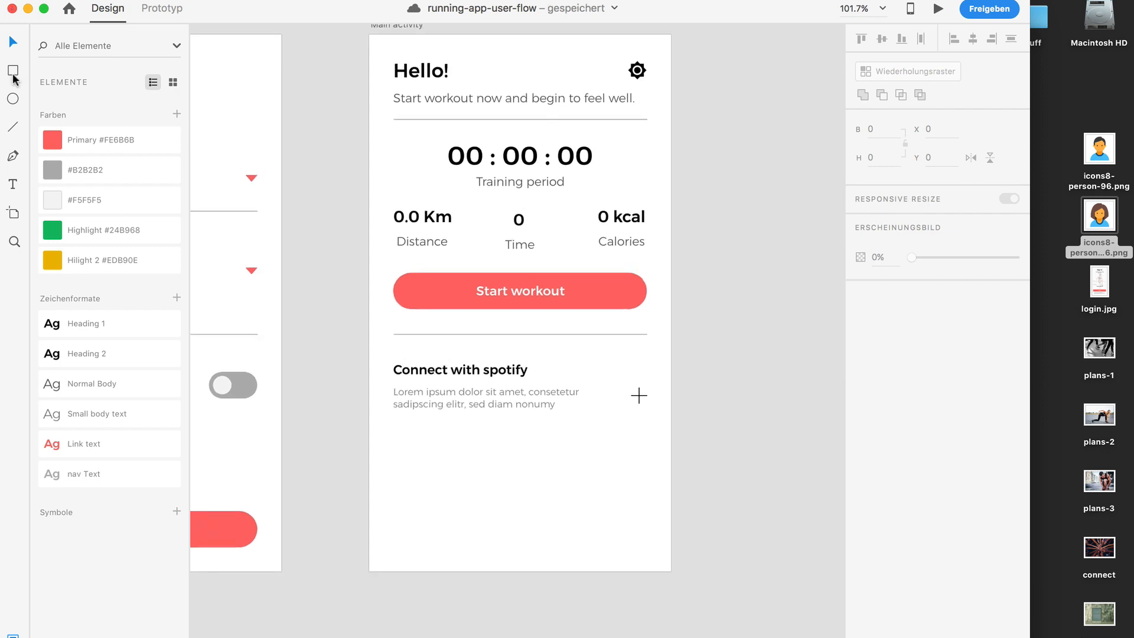
{"action": "left_click", "coordinate": [13, 70]}
{"action": "left_click_drag", "start_coordinate": [369, 506], "coordinate": [671, 572]}
{"action": "key", "text": "v"}
{"action": "left_click", "coordinate": [861, 415]}
{"action": "left_click", "coordinate": [52, 200]}
Set the grey bar's height to 70 and move it down 10 px to the artboard's bottom edge
{"action": "left_click", "coordinate": [882, 158]}
{"action": "type", "text": "70"}
{"action": "key", "text": "Return"}
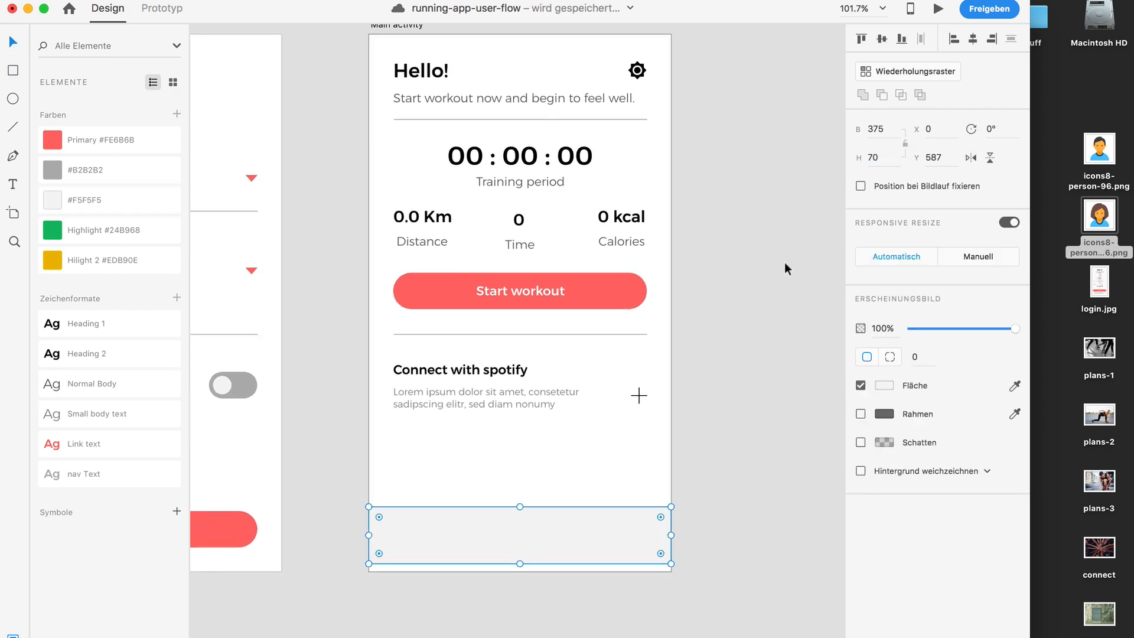
{"action": "key", "text": "shift+Down"}
Paste the five navigation icons and spread them across the grey bar in the order chart line, clipboard, star, news, profile
{"action": "left_click", "coordinate": [775, 350]}
{"action": "key", "text": "super+v"}
{"action": "left_click_drag", "start_coordinate": [540, 313], "coordinate": [548, 526]}
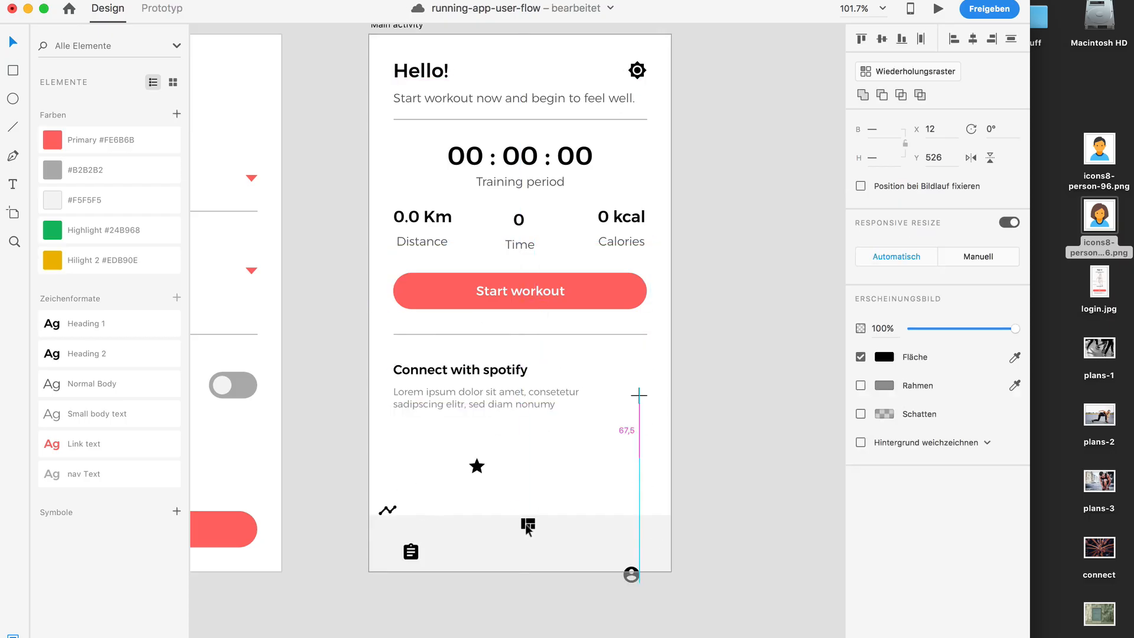
{"action": "left_click_drag", "start_coordinate": [549, 522], "coordinate": [588, 543]}
{"action": "left_click_drag", "start_coordinate": [651, 571], "coordinate": [645, 544]}
{"action": "left_click_drag", "start_coordinate": [497, 461], "coordinate": [528, 545]}
{"action": "left_click", "coordinate": [432, 548]}
{"action": "left_click_drag", "start_coordinate": [432, 549], "coordinate": [461, 546]}
{"action": "left_click_drag", "start_coordinate": [408, 507], "coordinate": [404, 546]}
Align the five navigation icons vertically to their middles and distribute them evenly across the bar
{"action": "mouse_move", "coordinate": [645, 546]}
{"action": "left_mouse_down"}
{"action": "mouse_move", "coordinate": [660, 559]}
{"action": "mouse_move", "coordinate": [640, 537]}
{"action": "left_mouse_up"}
{"action": "left_click", "coordinate": [588, 544], "text": "shift"}
{"action": "left_click", "coordinate": [529, 544], "text": "shift"}
{"action": "left_click", "coordinate": [459, 545], "text": "shift"}
{"action": "left_click", "coordinate": [403, 544], "text": "shift"}
{"action": "left_click", "coordinate": [921, 39]}
{"action": "left_click", "coordinate": [882, 39]}
Colour the star icon with Highlight #24B968 and the other four navigation icons with #B2B2B2
{"action": "left_click", "coordinate": [523, 537]}
{"action": "left_click", "coordinate": [52, 230]}
{"action": "left_click", "coordinate": [639, 538]}
{"action": "left_click", "coordinate": [580, 538], "text": "shift"}
{"action": "left_click", "coordinate": [463, 538], "text": "shift"}
{"action": "left_click", "coordinate": [402, 538], "text": "shift"}
{"action": "left_click", "coordinate": [52, 170]}
Add a "Progress" label beneath the chart-line icon and apply the nav Text style to it
{"action": "left_click", "coordinate": [395, 505]}
{"action": "left_click_drag", "start_coordinate": [419, 242], "coordinate": [644, 558]}
{"action": "right_click", "coordinate": [416, 599]}
{"action": "left_click", "coordinate": [516, 601]}
{"action": "double_click", "coordinate": [412, 599]}
{"action": "type", "text": "Progress"}
{"action": "key", "text": "Escape"}
{"action": "left_click", "coordinate": [52, 474]}
Label the remaining four navigation icons "Plans", "Activity", "News" and "Profile"
{"action": "double_click", "coordinate": [459, 556]}
{"action": "type", "text": "Plans"}
{"action": "double_click", "coordinate": [523, 556]}
{"action": "type", "text": "ActivityNewsfeed"}
{"action": "key", "text": "BackSpace"}
{"action": "key", "text": "BackSpace"}
{"action": "key", "text": "BackSpace"}
{"action": "key", "text": "BackSpace"}
{"action": "double_click", "coordinate": [638, 557]}
{"action": "type", "text": "Profile"}
Colour the Activity label with Highlight #24B968 and centre the navigation labels beneath their icons
{"action": "scroll", "coordinate": [514, 576], "scroll_direction": "up", "scroll_amount": 5}
{"action": "left_click_drag", "start_coordinate": [525, 474], "coordinate": [521, 473]}
{"action": "left_click", "coordinate": [584, 591]}
{"action": "left_click", "coordinate": [53, 230]}
{"action": "left_click_drag", "start_coordinate": [540, 528], "coordinate": [511, 523]}
{"action": "scroll", "coordinate": [511, 523], "scroll_direction": "right", "scroll_amount": 6}
{"action": "left_click_drag", "start_coordinate": [412, 517], "coordinate": [424, 518]}
{"action": "left_click_drag", "start_coordinate": [565, 518], "coordinate": [570, 517]}
{"action": "left_click", "coordinate": [590, 565]}
{"action": "scroll", "coordinate": [590, 565], "scroll_direction": "down", "scroll_amount": 5}
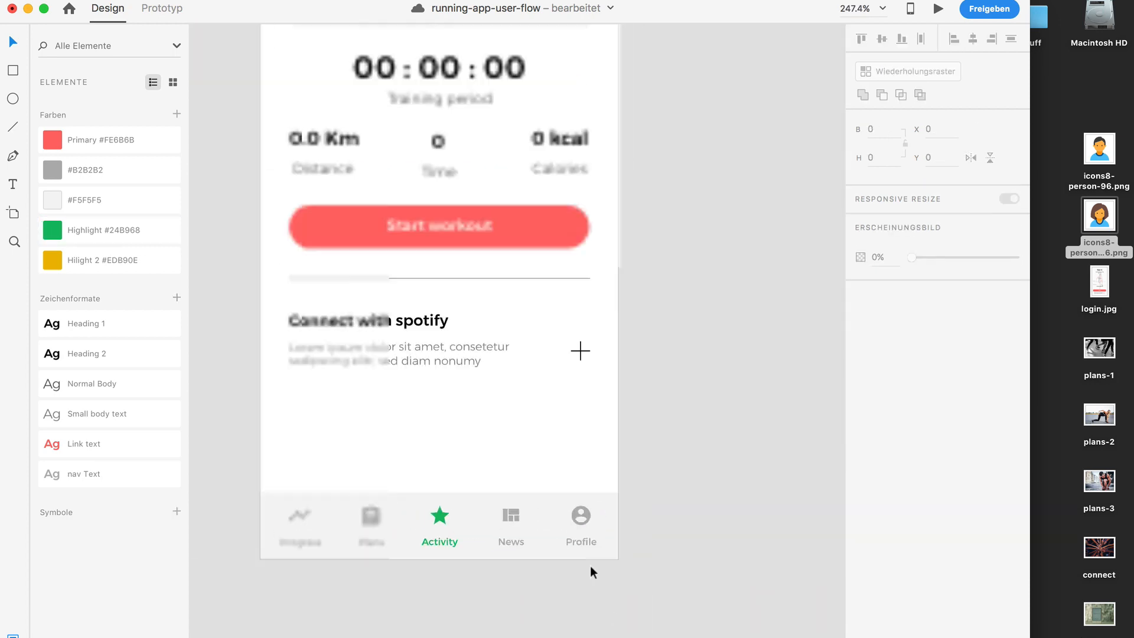
Recolour the star icon and the Activity label with Primary #FE6B6B
{"action": "left_click", "coordinate": [500, 406]}
{"action": "left_click", "coordinate": [71, 142]}
{"action": "left_click", "coordinate": [500, 446]}
{"action": "left_click", "coordinate": [77, 143]}
{"action": "left_click", "coordinate": [509, 567]}
{"action": "scroll", "coordinate": [508, 566], "scroll_direction": "down", "scroll_amount": 5}
{"action": "scroll", "coordinate": [508, 566], "scroll_direction": "up", "scroll_amount": 4}
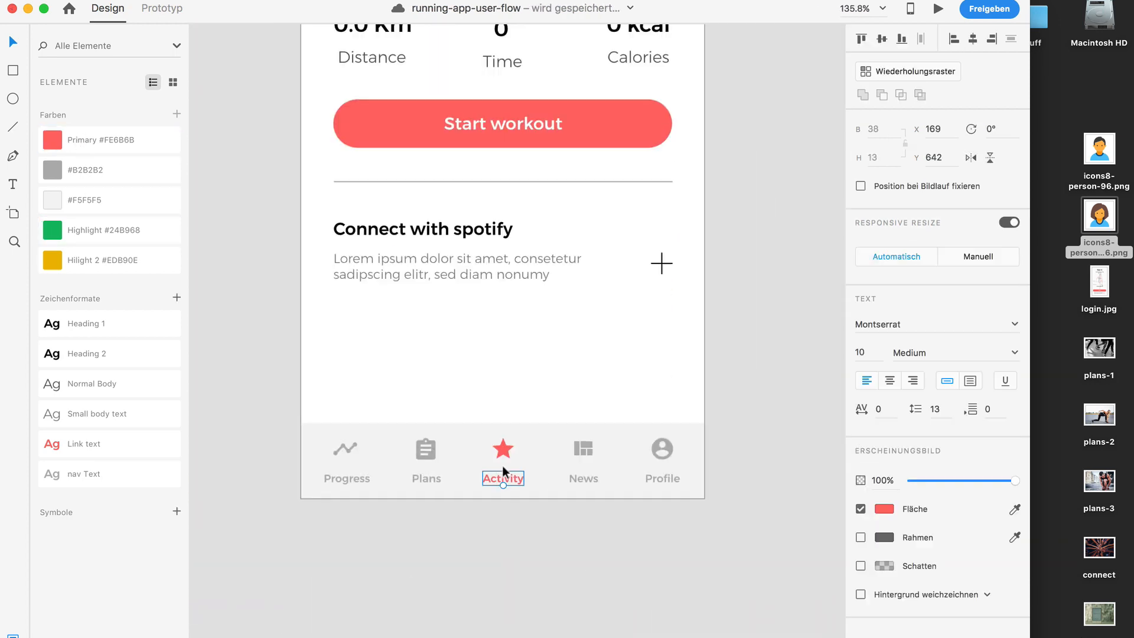
Set the separator line under the greeting to a width of 375 and centre it horizontally on the artboard
{"action": "scroll", "coordinate": [743, 512], "scroll_direction": "down", "scroll_amount": 1}
{"action": "scroll", "coordinate": [743, 511], "scroll_direction": "down", "scroll_amount": 3}
{"action": "left_click_drag", "start_coordinate": [597, 266], "coordinate": [599, 278]}
{"action": "left_click", "coordinate": [749, 264]}
{"action": "scroll", "coordinate": [750, 264], "scroll_direction": "down", "scroll_amount": 3}
{"action": "scroll", "coordinate": [750, 264], "scroll_direction": "right", "scroll_amount": 4}
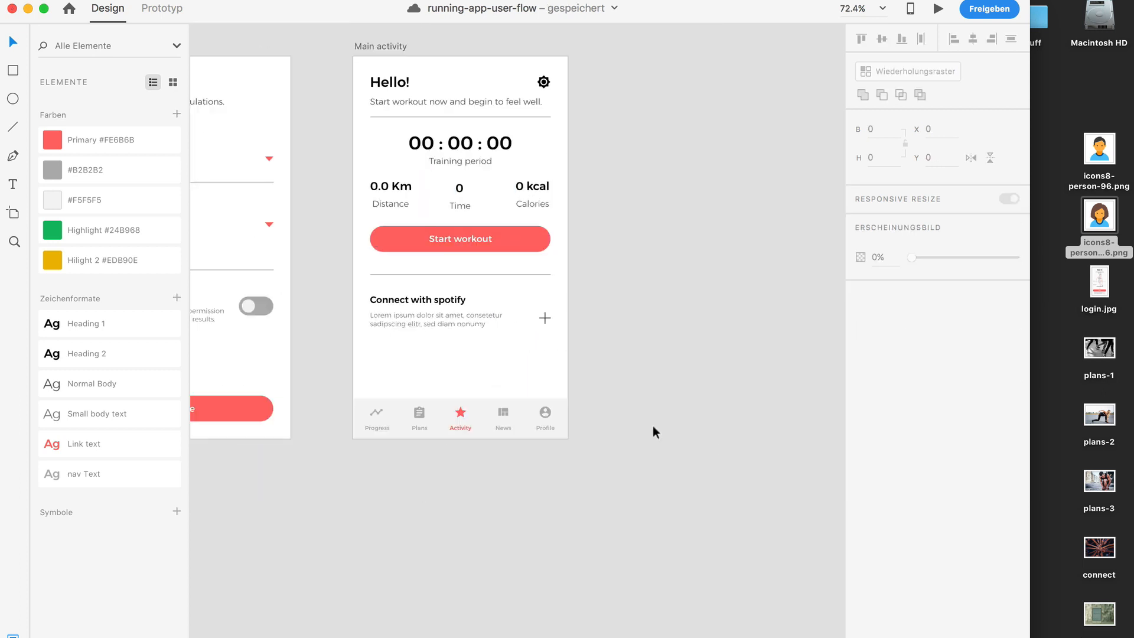
{"action": "left_click", "coordinate": [520, 117]}
{"action": "left_click", "coordinate": [880, 133]}
{"action": "type", "text": "375"}
{"action": "left_click", "coordinate": [950, 40]}
Set the separator line below the Start workout button to a width of 375 and centre it horizontally
{"action": "left_click", "coordinate": [523, 274]}
{"action": "left_click", "coordinate": [880, 131]}
{"action": "type", "text": "375"}
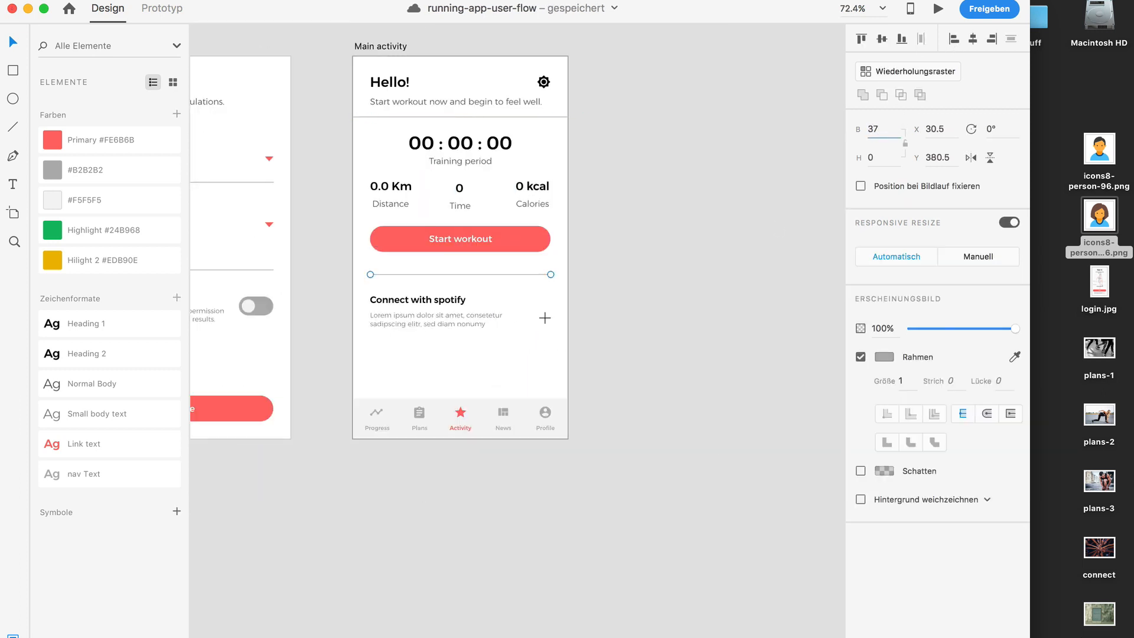
{"action": "left_click", "coordinate": [952, 40]}
{"action": "left_click", "coordinate": [574, 226]}
Nudge the gear icon on the Main activity screen up 3 px and save the document
{"action": "left_click", "coordinate": [498, 104]}
{"action": "left_click", "coordinate": [544, 83]}
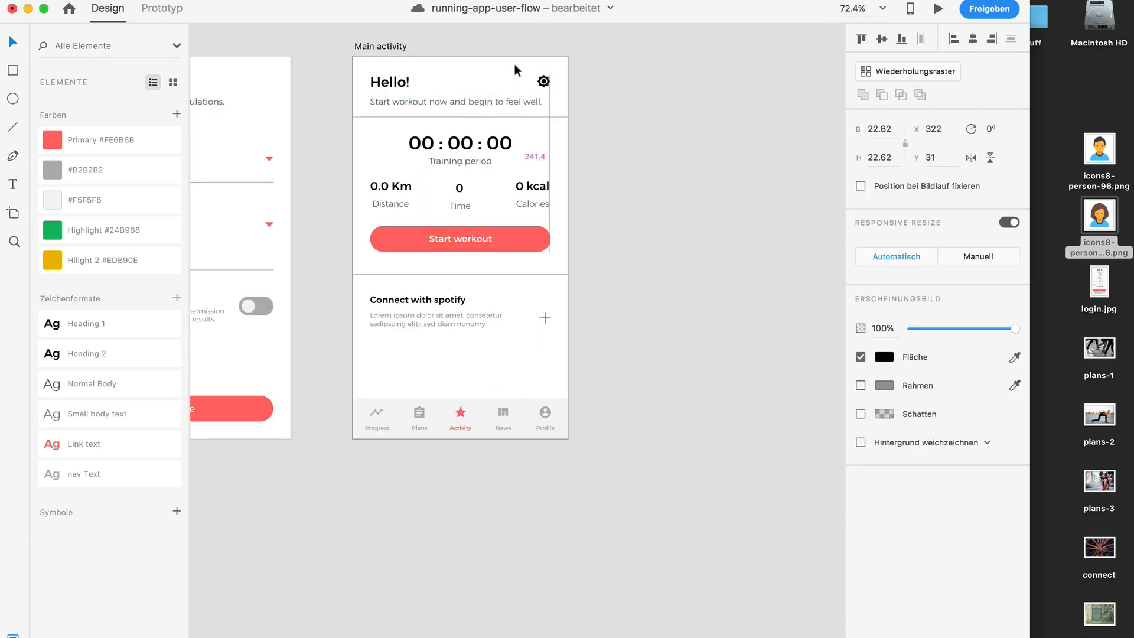
{"action": "key", "text": "Up"}
{"action": "key", "text": "Up"}
{"action": "key", "text": "Up"}
{"action": "left_click", "coordinate": [586, 74]}
{"action": "scroll", "coordinate": [586, 74], "scroll_direction": "down", "scroll_amount": 2}
{"action": "scroll", "coordinate": [586, 73], "scroll_direction": "up", "scroll_amount": 2}
{"action": "key", "text": "cmd+s"}
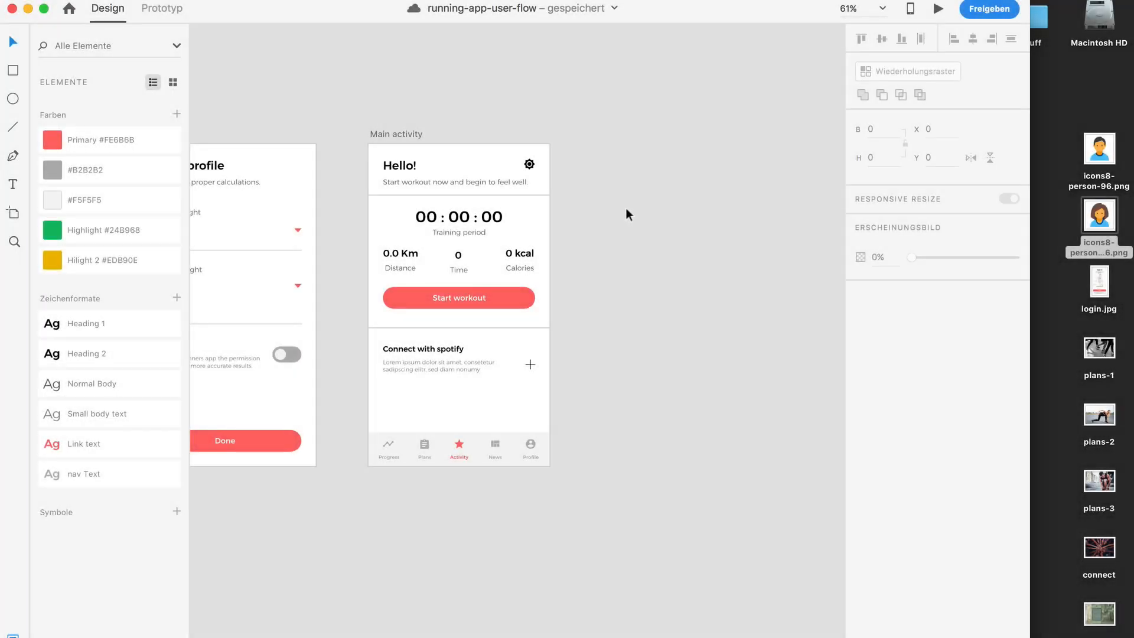
{"action": "scroll", "coordinate": [626, 208], "scroll_direction": "up", "scroll_amount": 3}
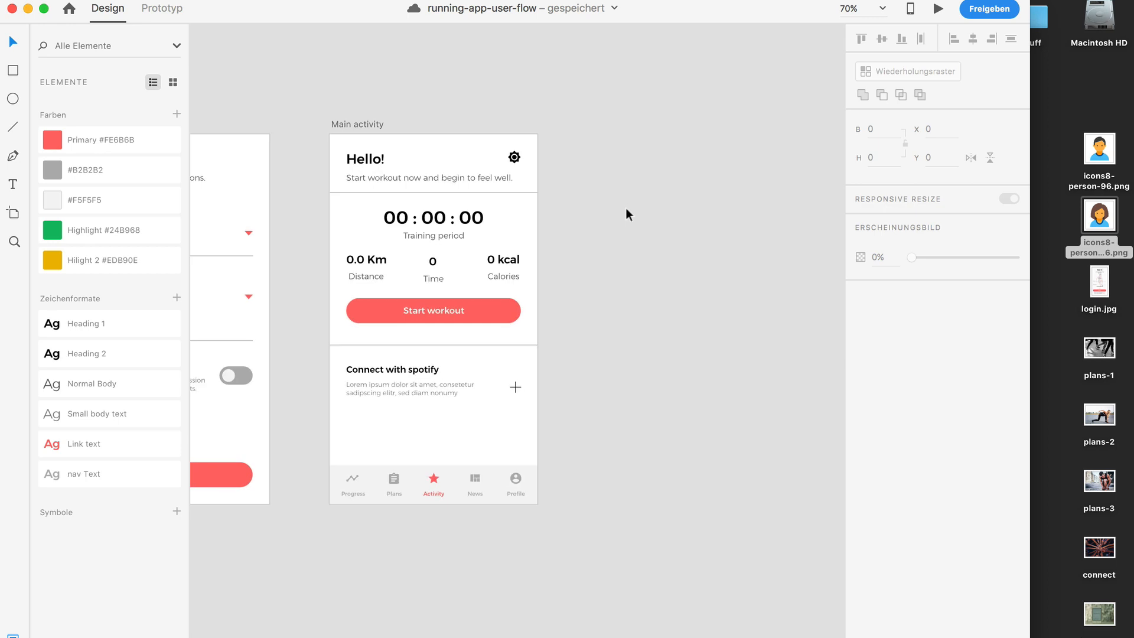
{"action": "scroll", "coordinate": [626, 208], "scroll_direction": "left", "scroll_amount": 1}
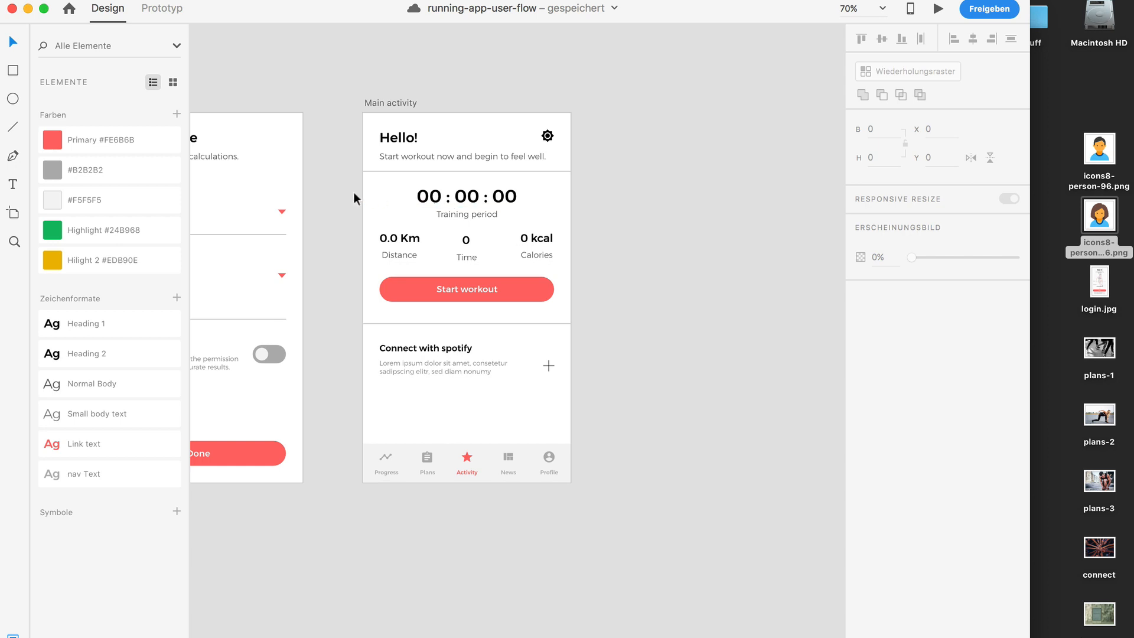
{"action": "scroll", "coordinate": [580, 162], "scroll_direction": "right", "scroll_amount": 1}
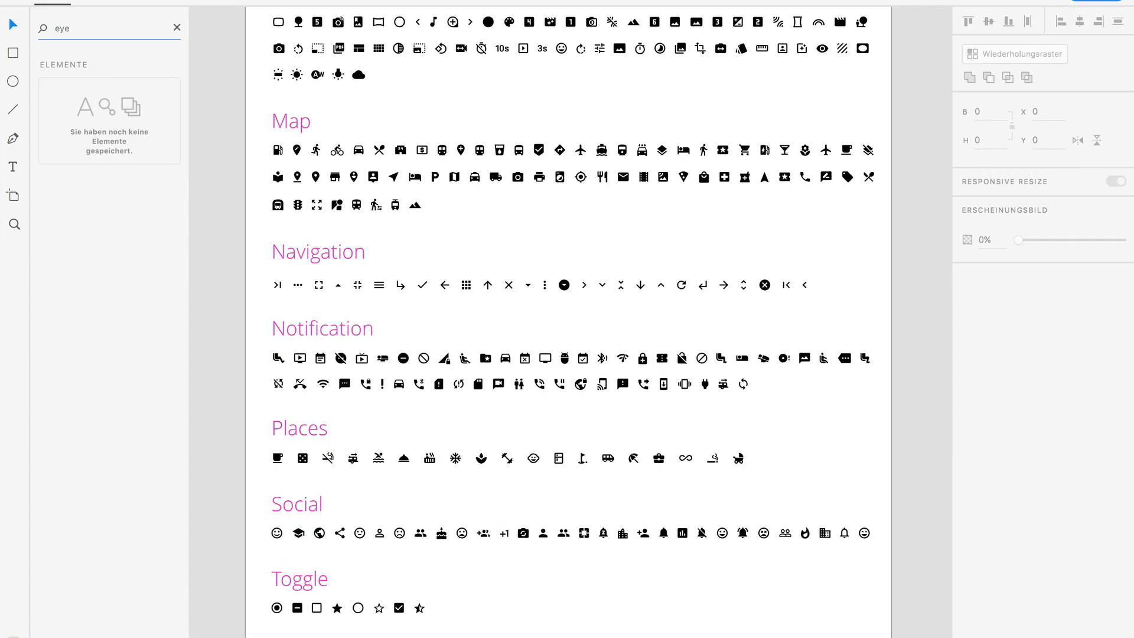
Shift the Settings screen's section headings so they line up with the icon column
{"action": "scroll", "coordinate": [397, 297], "scroll_direction": "up", "scroll_amount": 5}
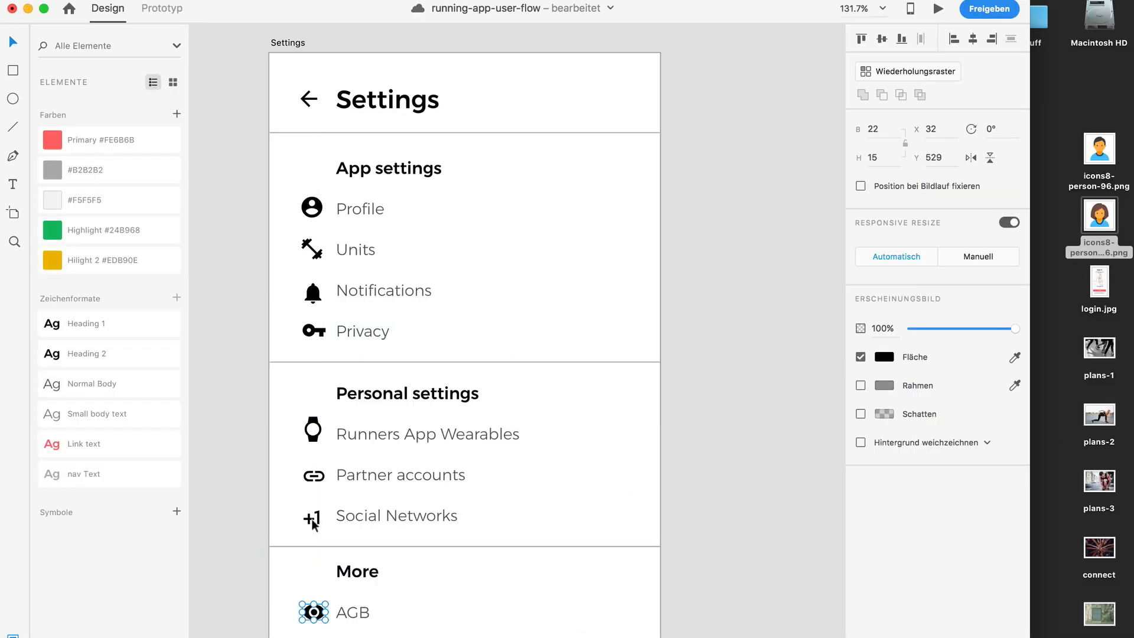
{"action": "left_click", "coordinate": [431, 168]}
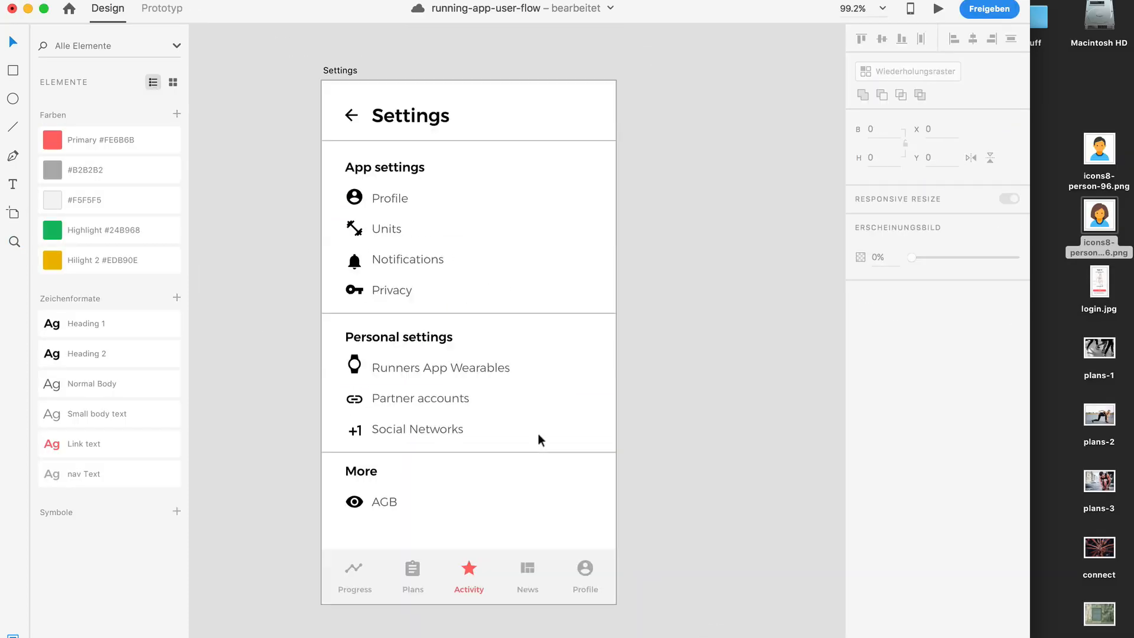
{"action": "left_click", "coordinate": [704, 469]}
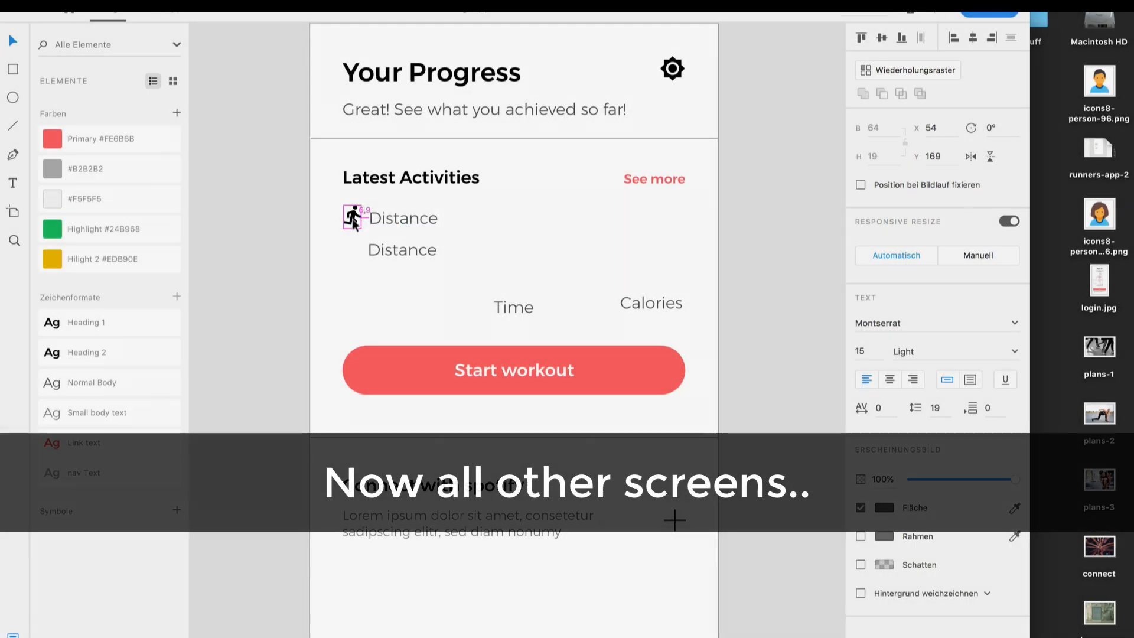
Place a "20:15.12" text above the Distance label beside the running icon and give it the Heading 2 style
{"action": "key", "text": "Right"}
{"action": "key", "text": "Right"}
{"action": "key", "text": "Right"}
{"action": "left_click", "coordinate": [353, 223]}
{"action": "mouse_move", "coordinate": [404, 215]}
{"action": "left_mouse_down"}
{"action": "mouse_move", "coordinate": [404, 225]}
{"action": "mouse_move", "coordinate": [404, 207]}
{"action": "left_mouse_up"}
{"action": "double_click", "coordinate": [404, 208]}
{"action": "type", "text": "20:15.12"}
{"action": "key", "text": "Escape"}
{"action": "left_click", "coordinate": [118, 355]}
Change the first activity entry's bold text to "12km" and the label beneath it to "10:22:32"
{"action": "left_click", "coordinate": [410, 249]}
{"action": "left_click", "coordinate": [412, 209]}
{"action": "left_click_drag", "start_coordinate": [412, 223], "coordinate": [412, 219]}
{"action": "double_click", "coordinate": [387, 205]}
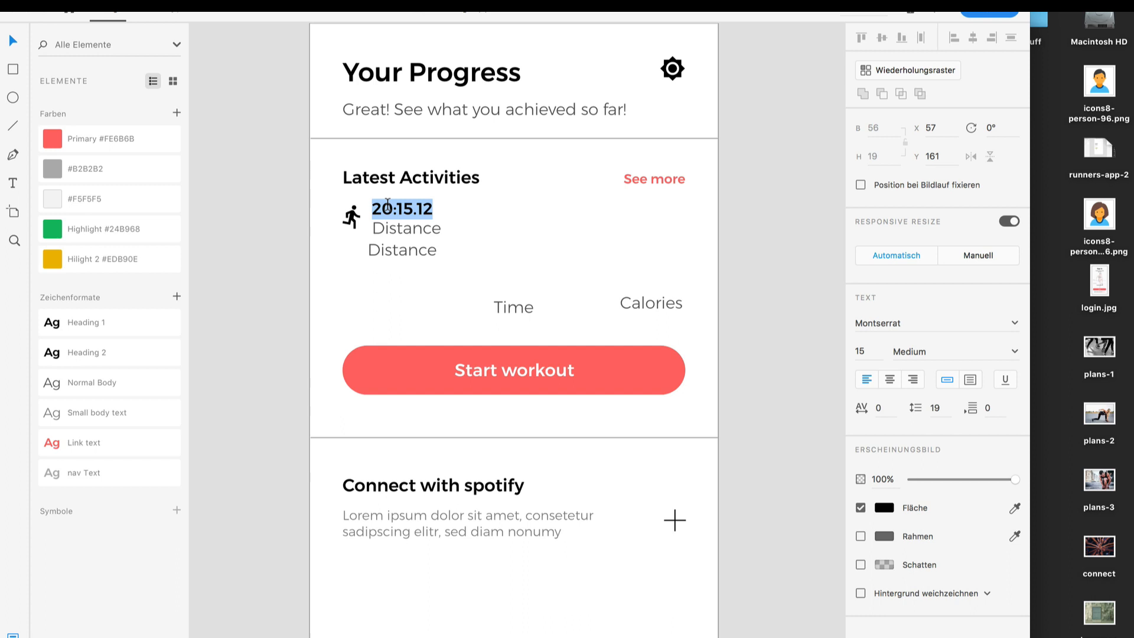
{"action": "type", "text": "12km"}
{"action": "key", "text": "Return"}
{"action": "type", "text": "10:22:32"}
Remove the leftover labels and add the date "Thu, 01. 01. 2019" at the far end of the first entry's time row
{"action": "left_click", "coordinate": [551, 304]}
{"action": "scroll", "coordinate": [551, 304], "scroll_direction": "down", "scroll_amount": 3}
{"action": "scroll", "coordinate": [551, 305], "scroll_direction": "up", "scroll_amount": 3}
{"action": "left_click", "coordinate": [370, 515]}
{"action": "left_click_drag", "start_coordinate": [401, 225], "coordinate": [319, 193]}
{"action": "left_click", "coordinate": [397, 230]}
{"action": "double_click", "coordinate": [655, 219]}
{"action": "type", "text": "Thu, 01. 01. 2019"}
{"action": "key", "text": "Escape"}
Duplicate the first activity entry directly below it and move the Start workout button down beneath the Spotify section
{"action": "left_click_drag", "start_coordinate": [414, 227], "coordinate": [373, 311]}
{"action": "left_click_drag", "start_coordinate": [532, 365], "coordinate": [532, 624]}
{"action": "left_click", "coordinate": [563, 347]}
Set the second activity entry's distance to "32km" and its time to "15:11:17"
{"action": "double_click", "coordinate": [388, 280]}
{"action": "left_click_drag", "start_coordinate": [388, 279], "coordinate": [372, 280]}
{"action": "type", "text": "32"}
{"action": "double_click", "coordinate": [381, 302]}
{"action": "type", "text": "17"}
{"action": "key", "text": "Escape"}
Change the second activity entry's date to "Mon, 31. 12. 2018"
{"action": "double_click", "coordinate": [575, 301]}
{"action": "type", "text": "Mon"}
{"action": "left_click", "coordinate": [609, 301]}
{"action": "key", "text": "BackSpace"}
{"action": "type", "text": "8"}
{"action": "key", "text": "Escape"}
Duplicate the second activity entry as a third one below it and set its date to "Sat, 30. 12. 2018"
{"action": "left_click_drag", "start_coordinate": [722, 344], "coordinate": [329, 267]}
{"action": "left_click_drag", "start_coordinate": [395, 302], "coordinate": [390, 367]}
{"action": "left_click", "coordinate": [491, 319]}
{"action": "left_click_drag", "start_coordinate": [643, 367], "coordinate": [553, 367]}
{"action": "double_click", "coordinate": [642, 367]}
{"action": "type", "text": "0Sat"}
Set the third activity entry's distance to "8km" and its time to "02:03:38"
{"action": "double_click", "coordinate": [387, 345]}
{"action": "left_click_drag", "start_coordinate": [387, 345], "coordinate": [365, 345]}
{"action": "type", "text": "8"}
{"action": "key", "text": "Escape"}
{"action": "double_click", "coordinate": [376, 368]}
{"action": "type", "text": "02"}
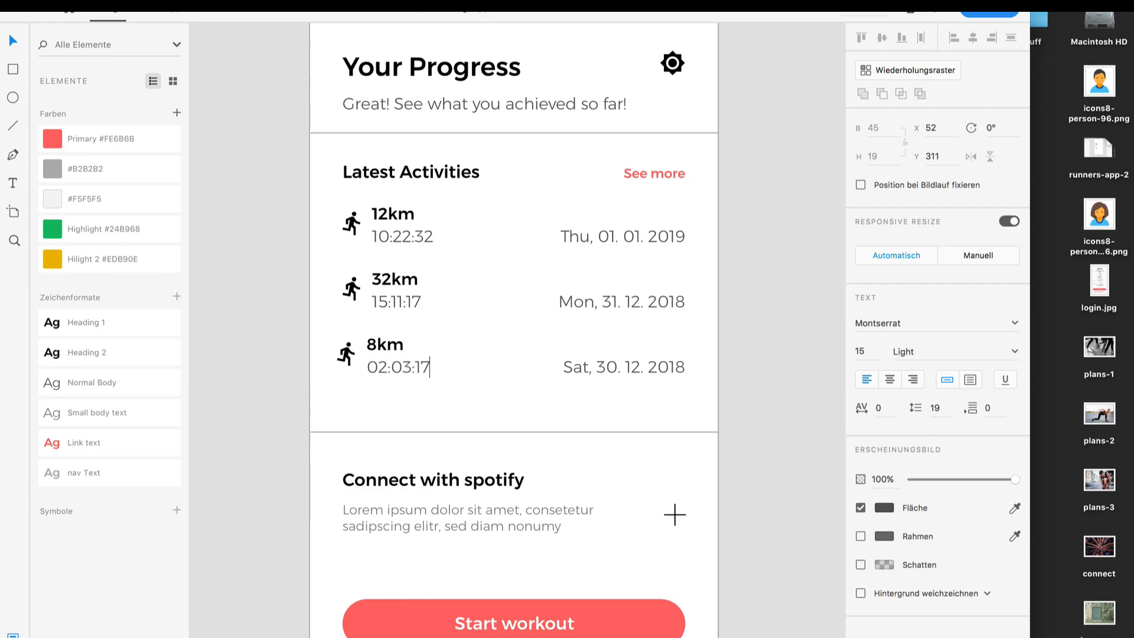
Line up the third entry with the rows above and move the separator to 26.5 px below it, shortened to the content width
{"action": "scroll", "coordinate": [324, 324], "scroll_direction": "down", "scroll_amount": 3}
{"action": "left_click", "coordinate": [336, 341]}
{"action": "left_click", "coordinate": [530, 324]}
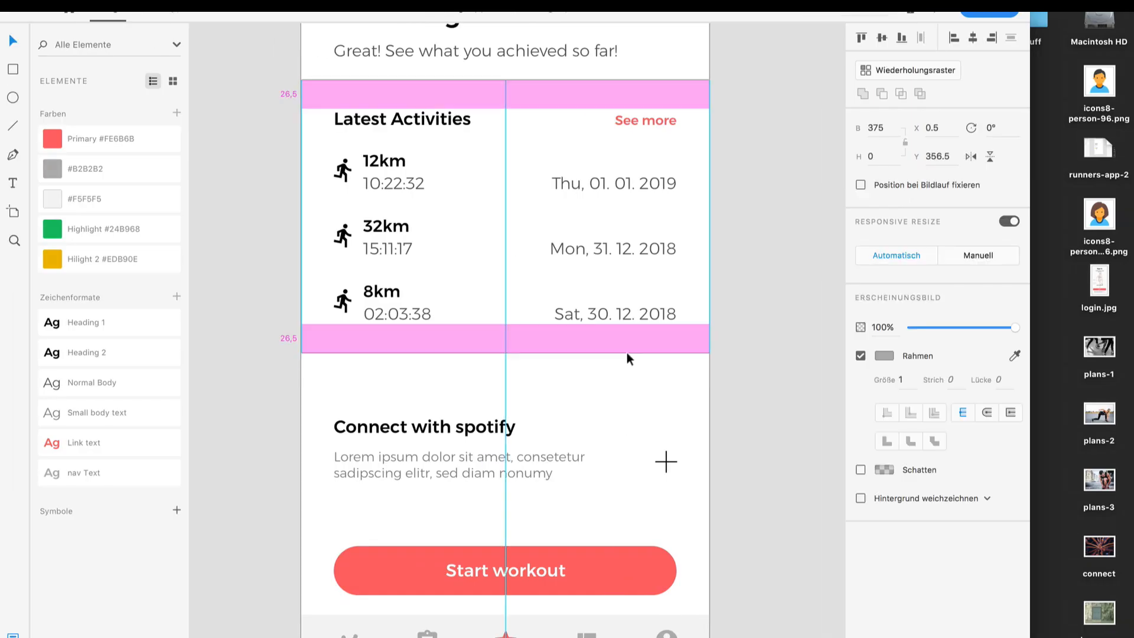
{"action": "left_click", "coordinate": [628, 355]}
Duplicate the Latest Activities heading and See more link below the separator and rename the copied heading "Stats"
{"action": "left_click", "coordinate": [399, 118]}
{"action": "left_click", "coordinate": [645, 119], "text": "shift"}
{"action": "left_click_drag", "start_coordinate": [399, 119], "coordinate": [398, 385]}
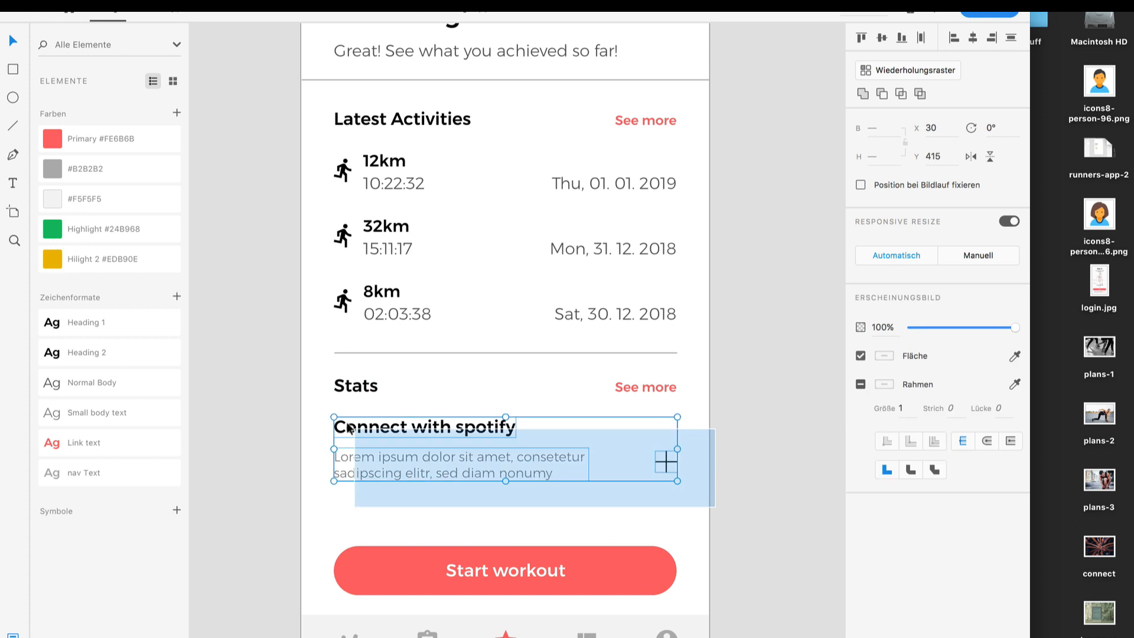
Replace the Spotify section with the text "Enable all functions with the pro version" under the Stats heading, at X 30, Y 406
{"action": "key", "text": "Delete"}
{"action": "left_click_drag", "start_coordinate": [384, 53], "coordinate": [385, 425]}
{"action": "type", "text": "Enable all fun"}
{"action": "type", "text": "ctions with the pro version"}
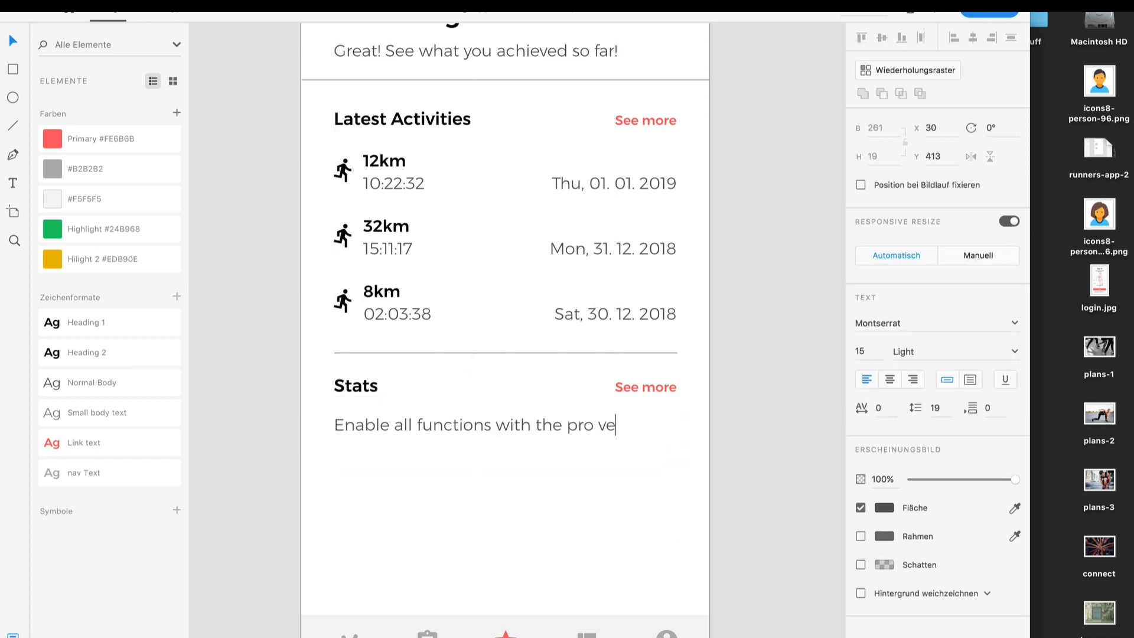
{"action": "key", "text": "Escape"}
{"action": "left_click_drag", "start_coordinate": [451, 398], "coordinate": [451, 390]}
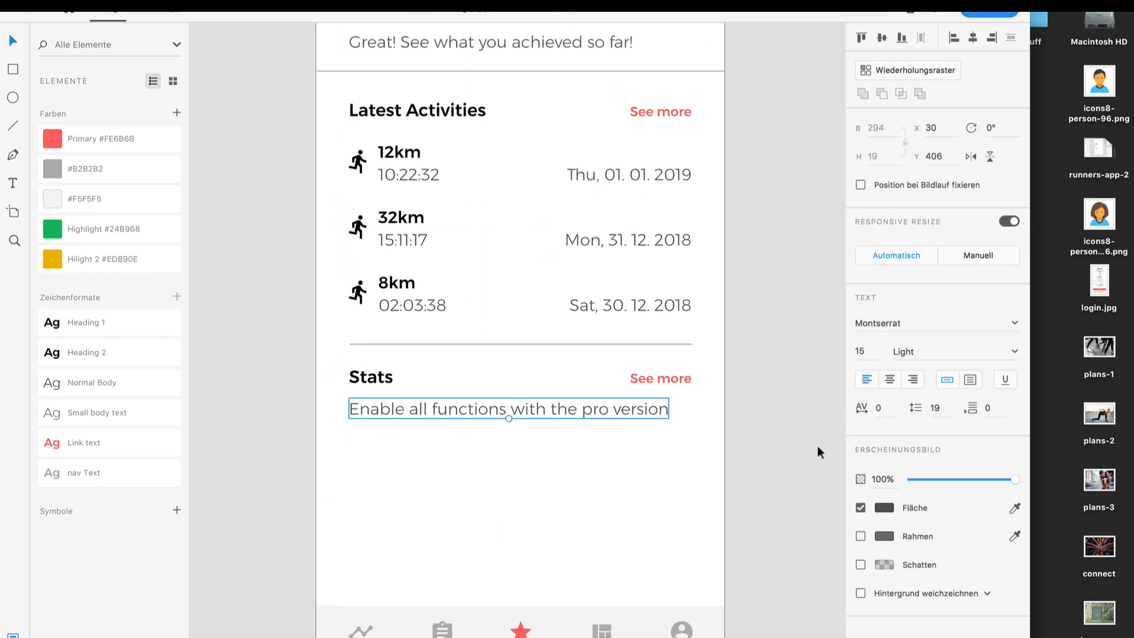
{"action": "left_click", "coordinate": [815, 463]}
Draw a vertical bar about 13 by 127 px below the Stats description, with a #B2B2B2 fill and no border
{"action": "scroll", "coordinate": [815, 463], "scroll_direction": "down", "scroll_amount": 2}
{"action": "left_click", "coordinate": [13, 69]}
{"action": "left_click_drag", "start_coordinate": [322, 379], "coordinate": [336, 517]}
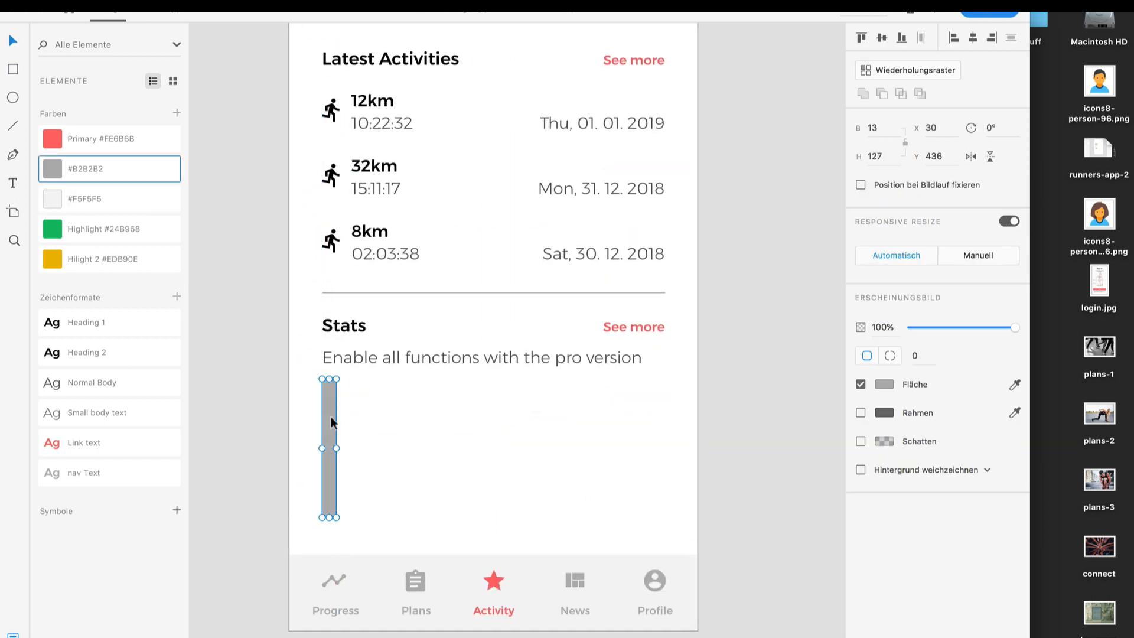
Round the Stats bar's corners to radius 7 and make two evenly spaced copies beside it, the third at X 116
{"action": "scroll", "coordinate": [355, 437], "scroll_direction": "up", "scroll_amount": 3}
{"action": "scroll", "coordinate": [338, 456], "scroll_direction": "down", "scroll_amount": 2}
{"action": "left_click_drag", "start_coordinate": [335, 456], "coordinate": [675, 532]}
{"action": "left_click_drag", "start_coordinate": [674, 446], "coordinate": [430, 444]}
{"action": "left_click_drag", "start_coordinate": [430, 443], "coordinate": [435, 471]}
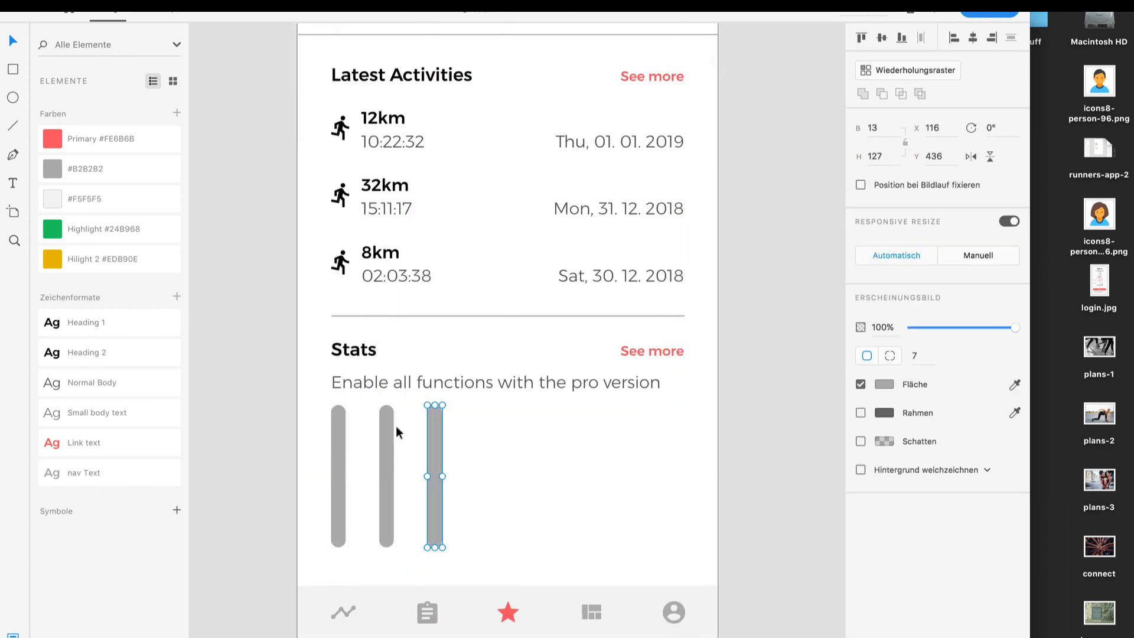
Shorten the first and third Stats bars from above so the three bars have different heights on a shared base line
{"action": "left_click", "coordinate": [338, 460]}
{"action": "left_click_drag", "start_coordinate": [339, 405], "coordinate": [339, 452]}
{"action": "left_click", "coordinate": [435, 435]}
{"action": "left_click_drag", "start_coordinate": [435, 405], "coordinate": [434, 480]}
Fill the three Stats bars with #DDDDDD and shift them slightly down, away from the description
{"action": "left_click_drag", "start_coordinate": [310, 472], "coordinate": [452, 508]}
{"action": "left_click", "coordinate": [110, 199]}
{"action": "left_click", "coordinate": [886, 386]}
{"action": "left_click_drag", "start_coordinate": [697, 309], "coordinate": [697, 322]}
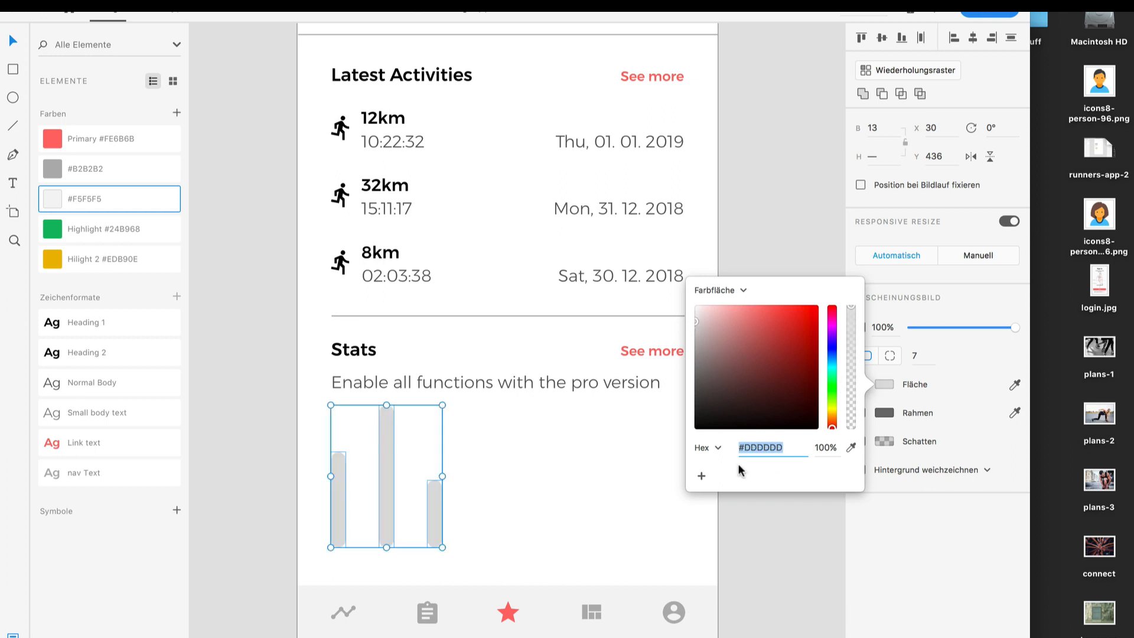
{"action": "left_click", "coordinate": [572, 464]}
{"action": "left_click_drag", "start_coordinate": [313, 437], "coordinate": [451, 502]}
{"action": "key", "text": "shift+Down"}
{"action": "left_click", "coordinate": [273, 476]}
Create three day labels below the Stats bars from copied text, reading "Thu", "Mon" and "Sat"
{"action": "left_click_drag", "start_coordinate": [399, 279], "coordinate": [434, 572], "text": "alt"}
{"action": "double_click", "coordinate": [360, 573]}
{"action": "type", "text": "Thu"}
{"action": "double_click", "coordinate": [379, 572]}
{"action": "type", "text": "MonSat"}
{"action": "key", "text": "Escape"}
Apply the Small body text style to the three day labels under the bars
{"action": "left_click", "coordinate": [387, 570], "text": "shift"}
{"action": "left_click", "coordinate": [337, 571], "text": "shift"}
{"action": "left_click", "coordinate": [88, 473]}
{"action": "left_click", "coordinate": [95, 413]}
{"action": "left_click_drag", "start_coordinate": [468, 520], "coordinate": [328, 505]}
{"action": "left_click", "coordinate": [463, 378]}
Centre the Thu, Mon and Sat labels horizontally with their respective bars, nudging the Thu label slightly right first
{"action": "scroll", "coordinate": [464, 377], "scroll_direction": "up", "scroll_amount": 1}
{"action": "left_click", "coordinate": [342, 585]}
{"action": "left_click", "coordinate": [345, 543], "text": "shift"}
{"action": "left_click", "coordinate": [973, 38]}
{"action": "key", "text": "super+z"}
{"action": "left_click", "coordinate": [345, 585]}
{"action": "key", "text": "Right"}
{"action": "key", "text": "Right"}
{"action": "left_click", "coordinate": [346, 554], "text": "shift"}
{"action": "left_click", "coordinate": [973, 38]}
{"action": "left_click", "coordinate": [390, 584]}
{"action": "left_click", "coordinate": [394, 552], "text": "shift"}
{"action": "left_click", "coordinate": [973, 38]}
{"action": "left_click", "coordinate": [434, 585]}
{"action": "left_click", "coordinate": [442, 549], "text": "shift"}
{"action": "left_click", "coordinate": [973, 38]}
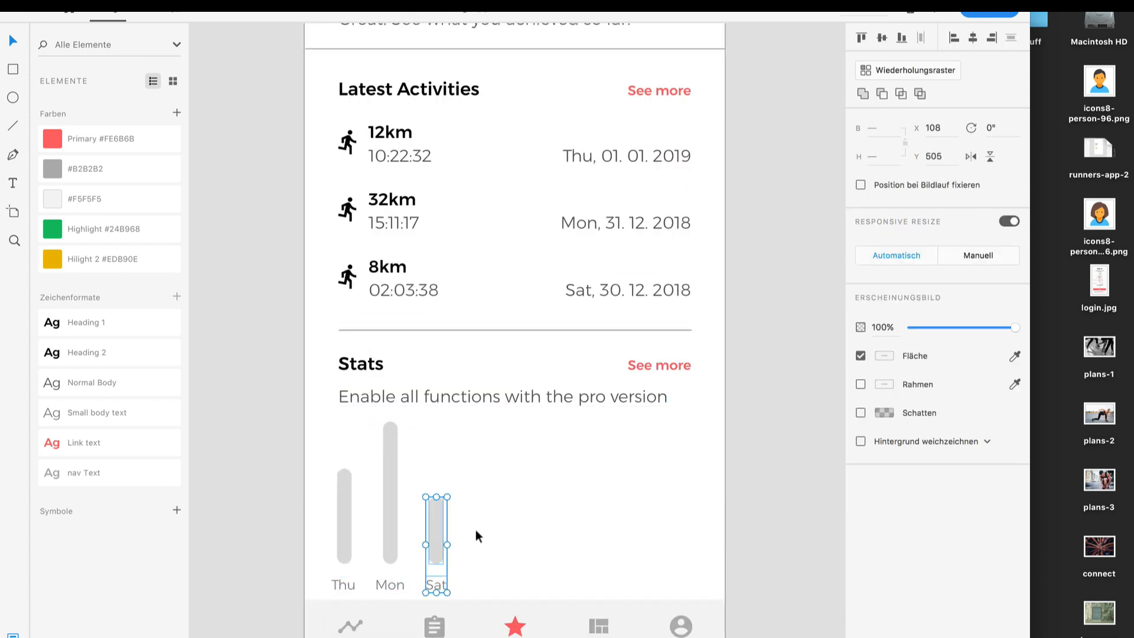
Nudge the Mon and Sat bars together with their labels to the right to adjust the chart's spacing
{"action": "left_click", "coordinate": [432, 587]}
{"action": "left_click", "coordinate": [436, 534], "text": "shift"}
{"action": "left_click", "coordinate": [393, 505]}
{"action": "left_click", "coordinate": [393, 584], "text": "shift"}
{"action": "key", "text": "Right"}
{"action": "left_click", "coordinate": [436, 585]}
{"action": "left_click", "coordinate": [435, 534], "text": "shift"}
{"action": "key", "text": "Right"}
{"action": "key", "text": "Right"}
{"action": "key", "text": "Right"}
{"action": "key", "text": "Right"}
{"action": "key", "text": "Right"}
{"action": "key", "text": "Right"}
{"action": "key", "text": "Right"}
{"action": "key", "text": "Right"}
{"action": "key", "text": "Right"}
{"action": "key", "text": "Right"}
Recolour the Activity icon and label in the navigation bar to #B2B2B2 and the Progress ones to Primary #FE6B6B
{"action": "left_click", "coordinate": [537, 491]}
{"action": "scroll", "coordinate": [537, 492], "scroll_direction": "down", "scroll_amount": 2}
{"action": "left_click", "coordinate": [516, 593]}
{"action": "left_click", "coordinate": [515, 562], "text": "shift"}
{"action": "left_click", "coordinate": [54, 169]}
{"action": "left_click", "coordinate": [354, 593]}
{"action": "left_click", "coordinate": [350, 562], "text": "shift"}
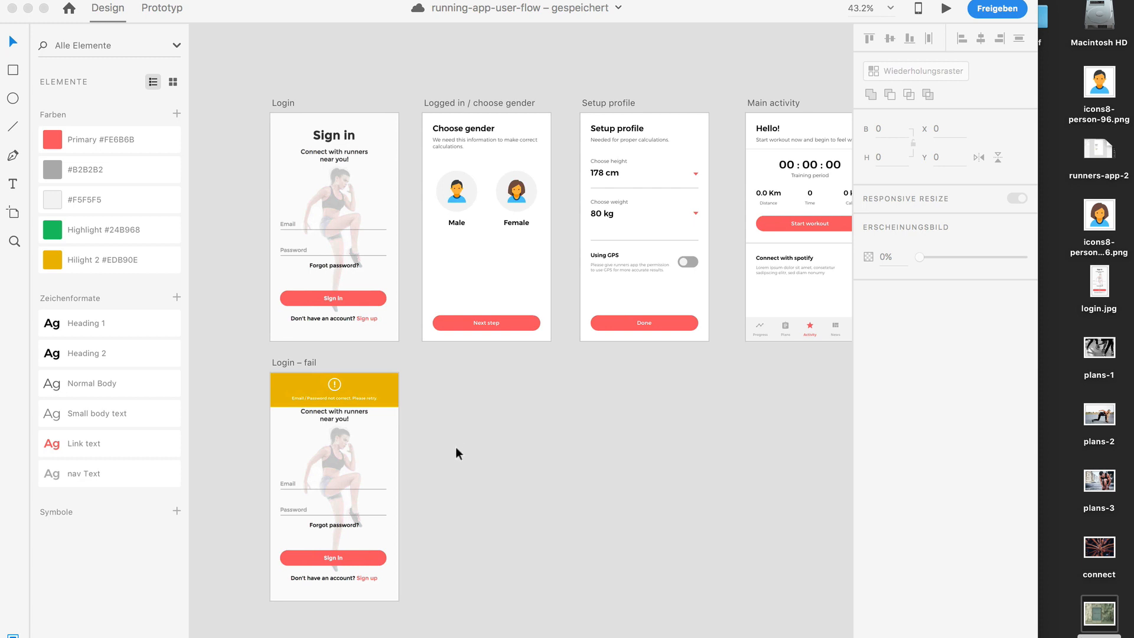
Enlarge the window and review all artboards from Login to Settings and from Progress to the profile screen
{"action": "scroll", "coordinate": [455, 446], "scroll_direction": "right", "scroll_amount": 4}
{"action": "scroll", "coordinate": [455, 446], "scroll_direction": "down", "scroll_amount": 1}
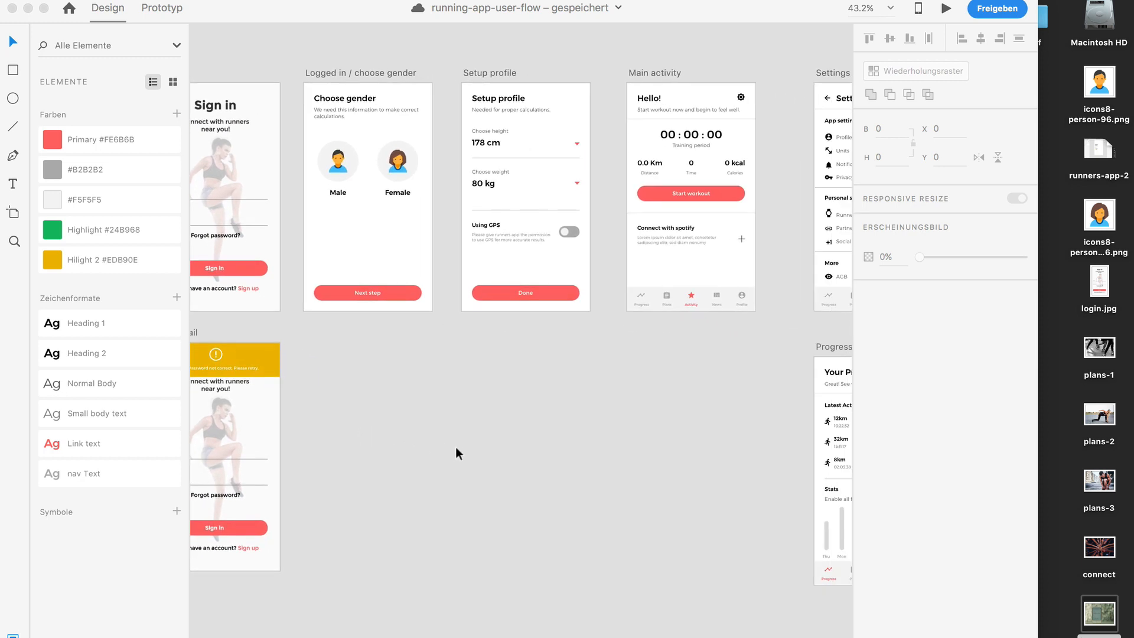
{"action": "scroll", "coordinate": [455, 446], "scroll_direction": "right", "scroll_amount": 6}
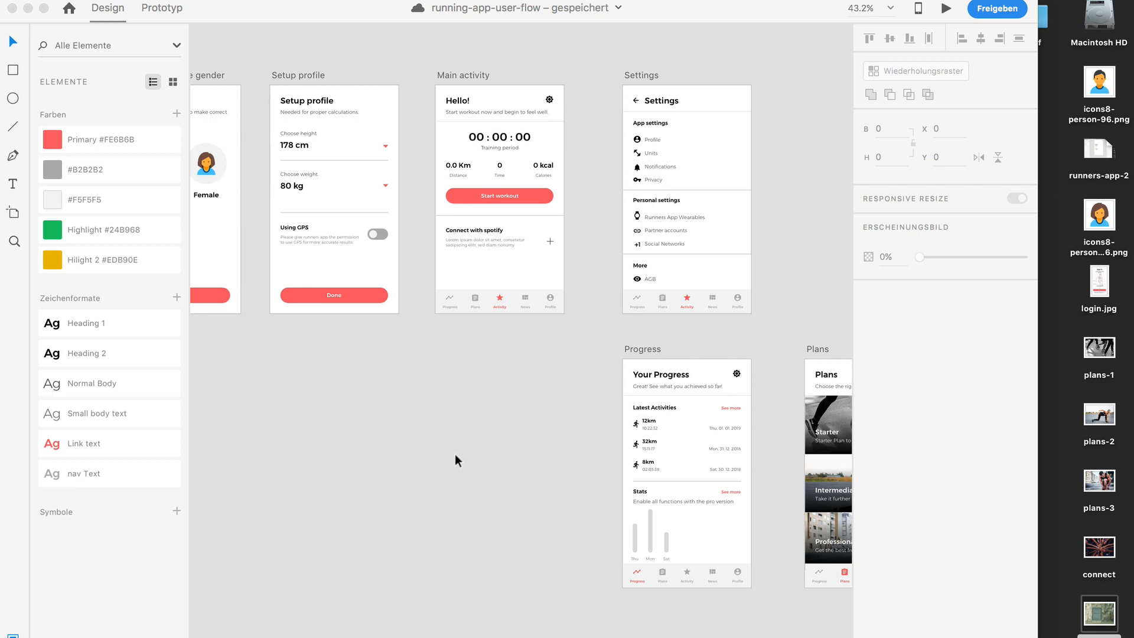
{"action": "left_click", "coordinate": [44, 9]}
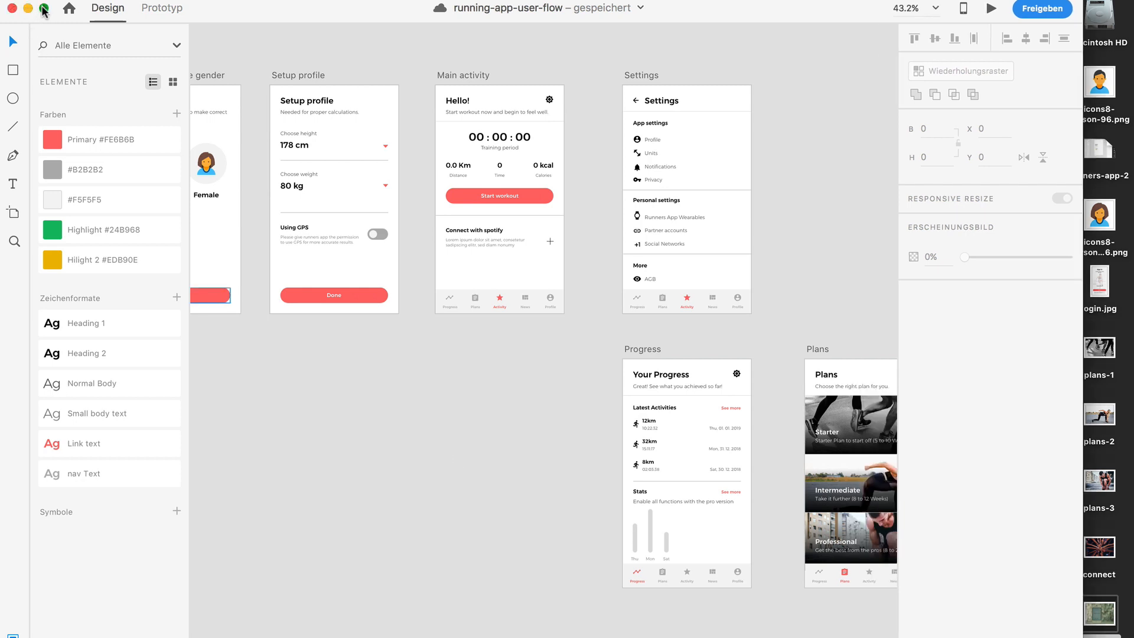
{"action": "scroll", "coordinate": [275, 324], "scroll_direction": "left", "scroll_amount": 8}
{"action": "scroll", "coordinate": [276, 324], "scroll_direction": "left", "scroll_amount": 4}
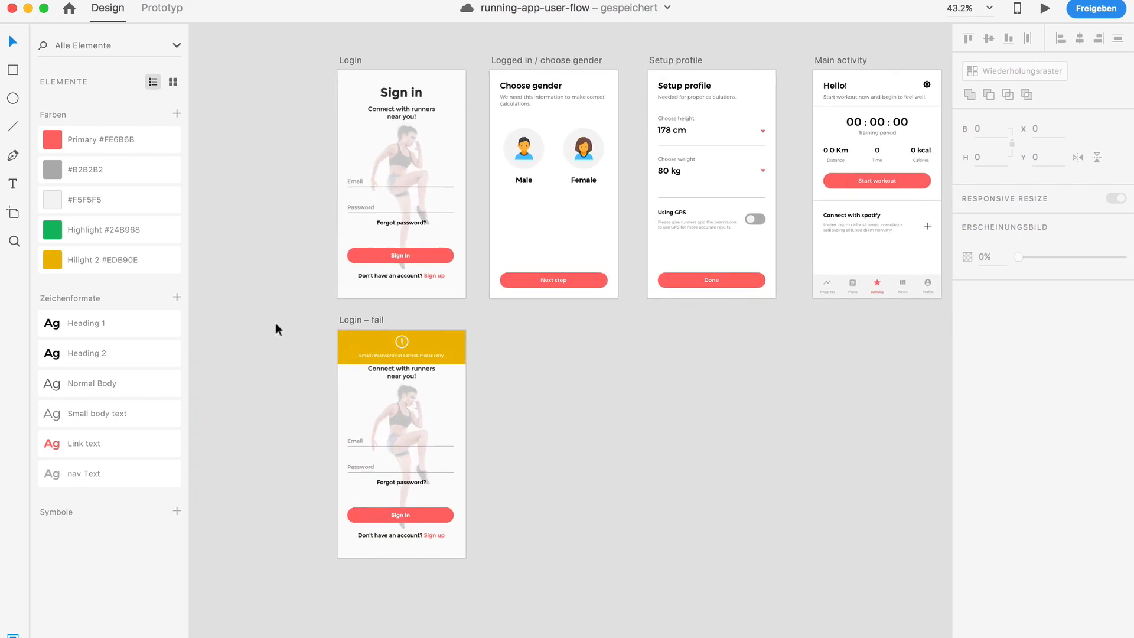
{"action": "scroll", "coordinate": [276, 324], "scroll_direction": "up", "scroll_amount": 1}
{"action": "scroll", "coordinate": [275, 323], "scroll_direction": "down", "scroll_amount": 3}
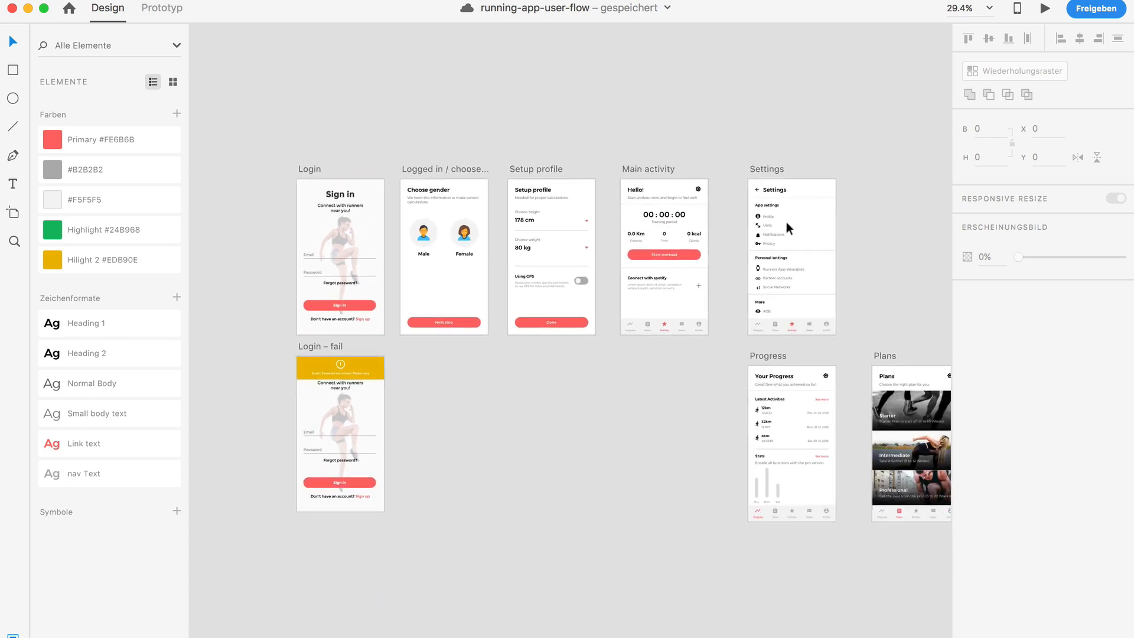
{"action": "scroll", "coordinate": [466, 235], "scroll_direction": "right", "scroll_amount": 4}
{"action": "scroll", "coordinate": [465, 235], "scroll_direction": "down", "scroll_amount": 2}
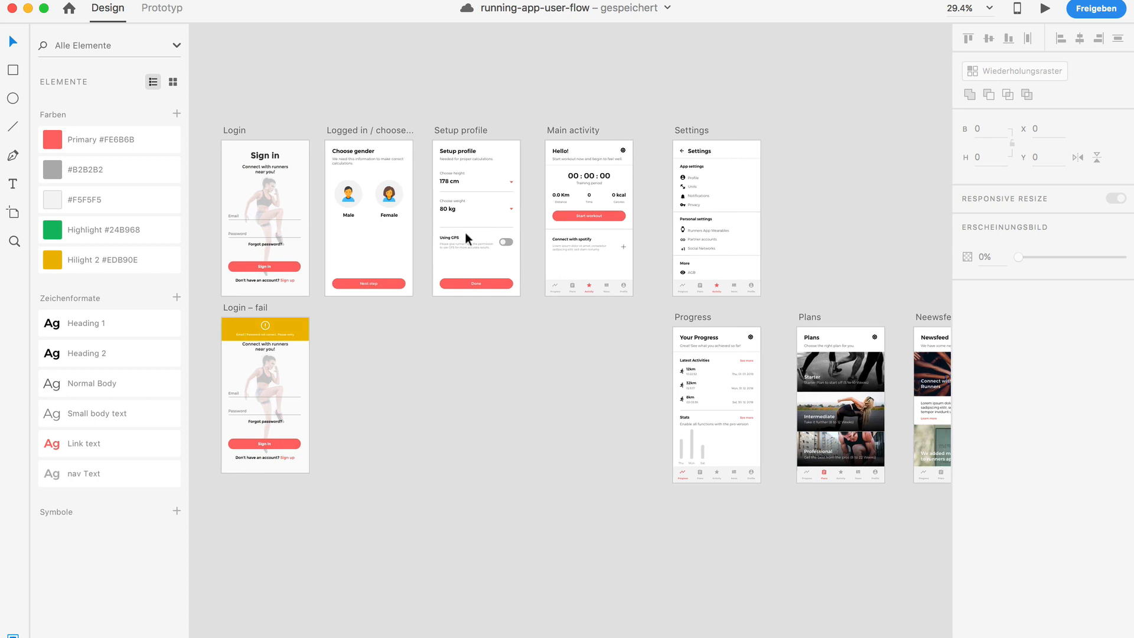
{"action": "scroll", "coordinate": [510, 337], "scroll_direction": "down", "scroll_amount": 1}
{"action": "scroll", "coordinate": [510, 337], "scroll_direction": "right", "scroll_amount": 10}
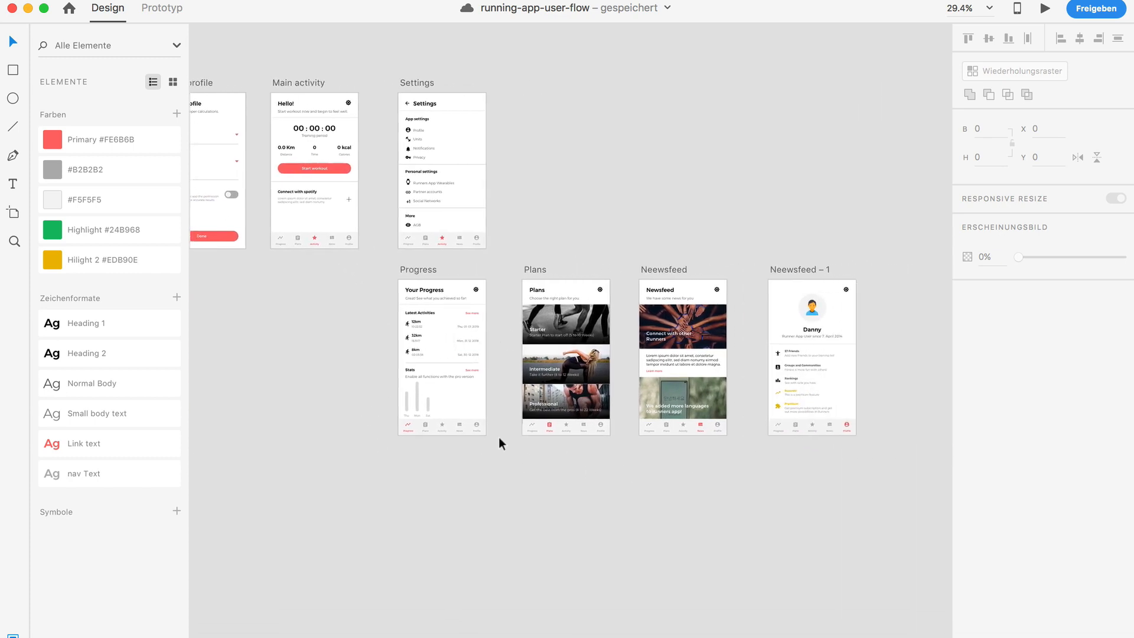
{"action": "scroll", "coordinate": [615, 428], "scroll_direction": "left", "scroll_amount": 8}
{"action": "scroll", "coordinate": [615, 427], "scroll_direction": "up", "scroll_amount": 1}
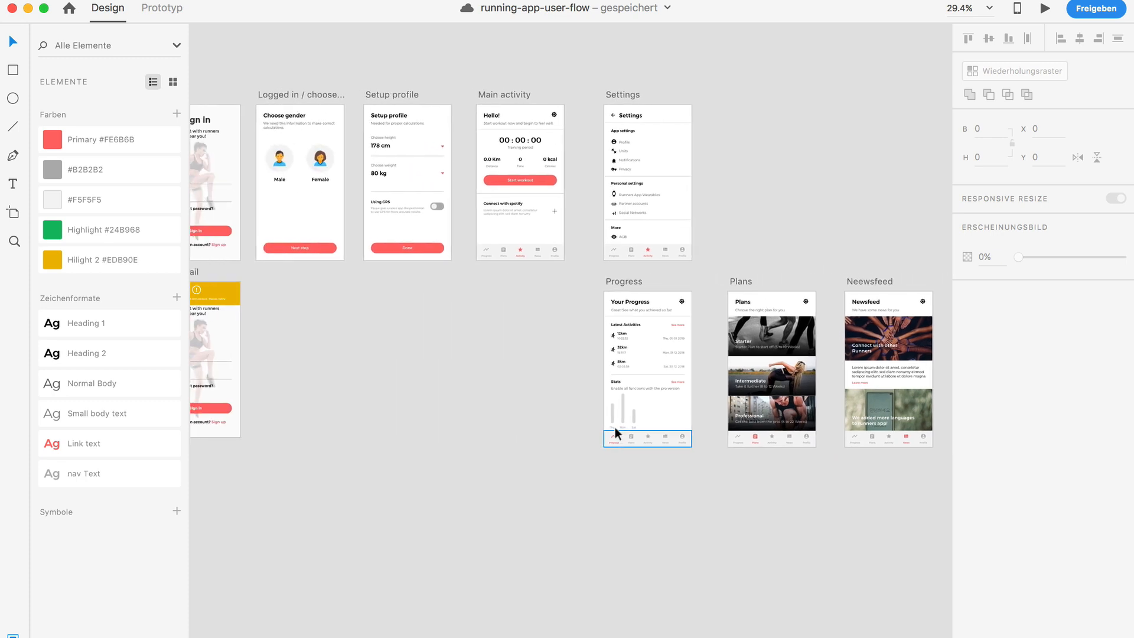
{"action": "scroll", "coordinate": [754, 371], "scroll_direction": "right", "scroll_amount": 6}
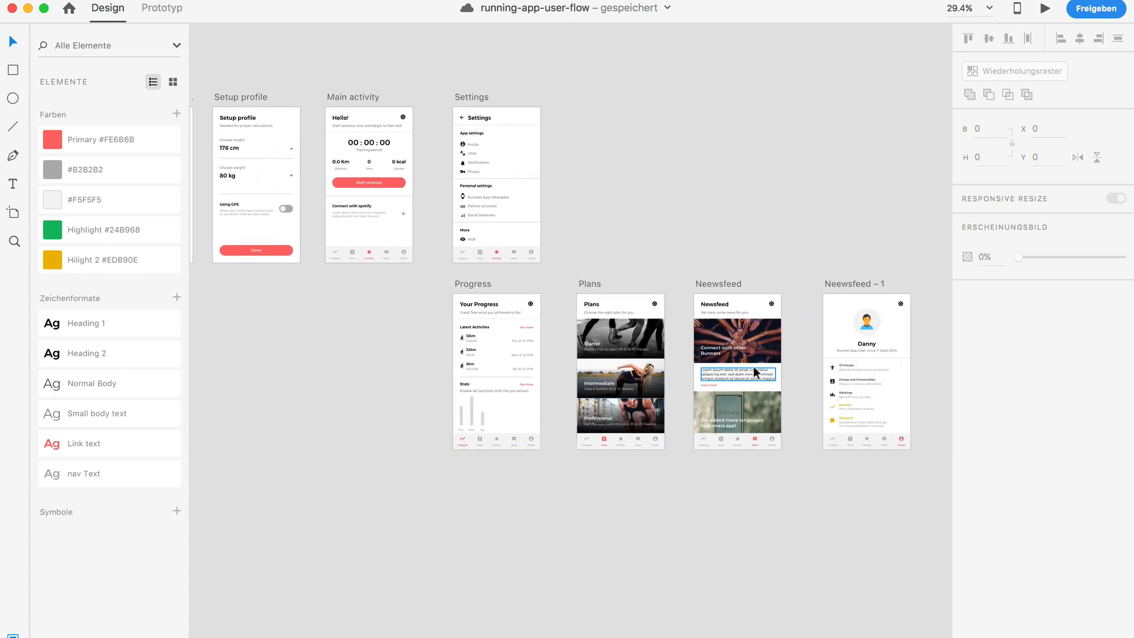
{"action": "scroll", "coordinate": [807, 338], "scroll_direction": "right", "scroll_amount": 7}
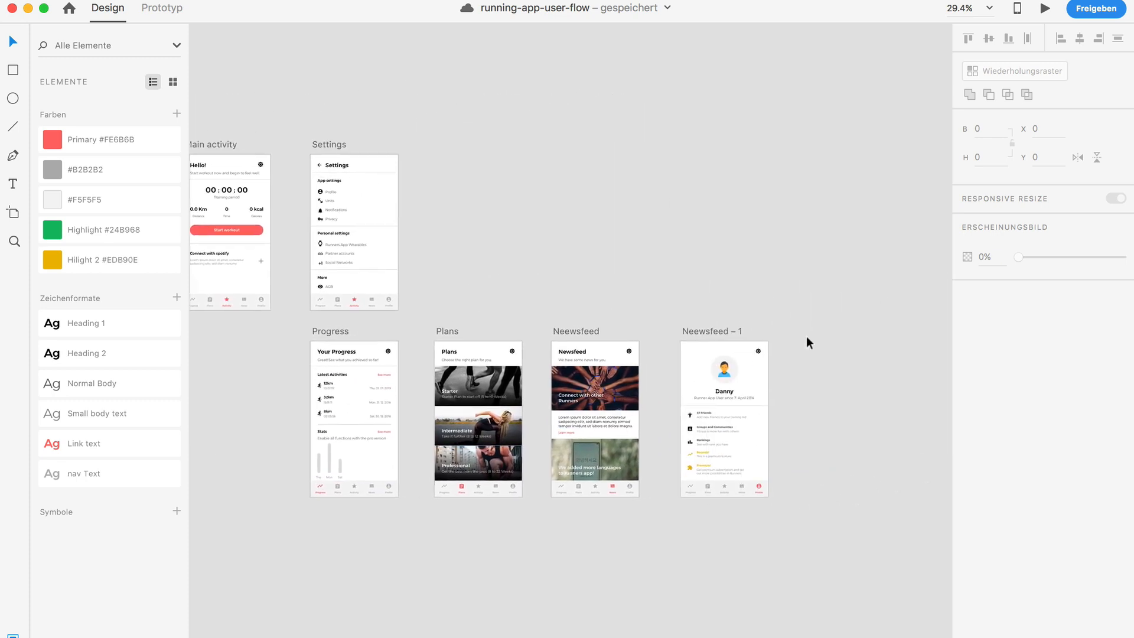
Rename the "Neewsfeed – 1" artboard as "Profile"
{"action": "scroll", "coordinate": [722, 453], "scroll_direction": "up", "scroll_amount": 5}
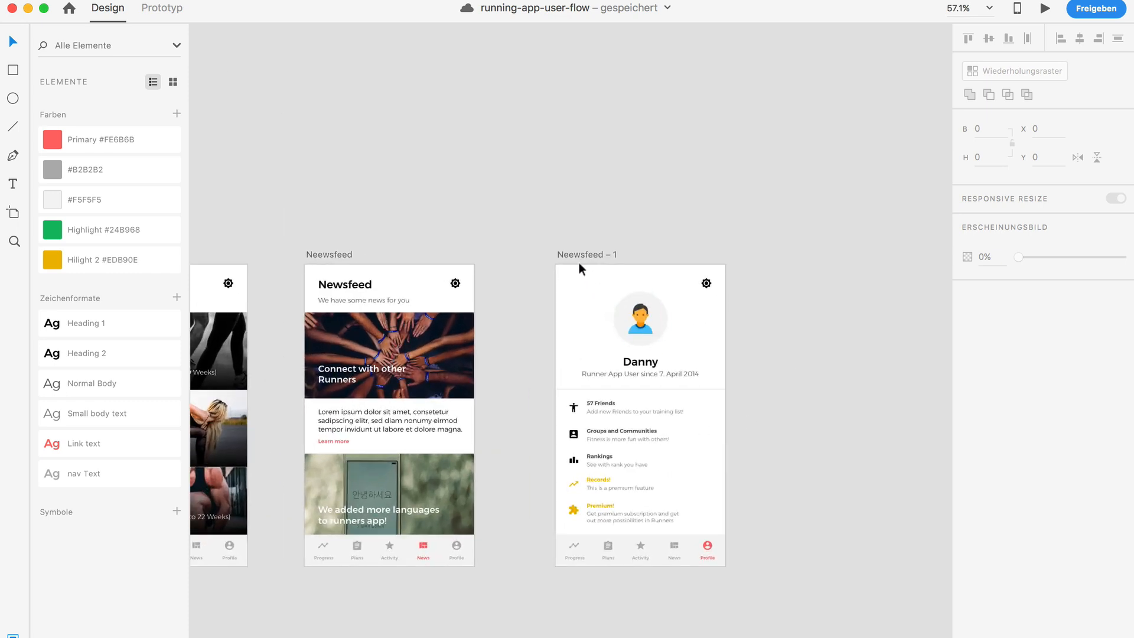
{"action": "double_click", "coordinate": [575, 253]}
{"action": "type", "text": "pro"}
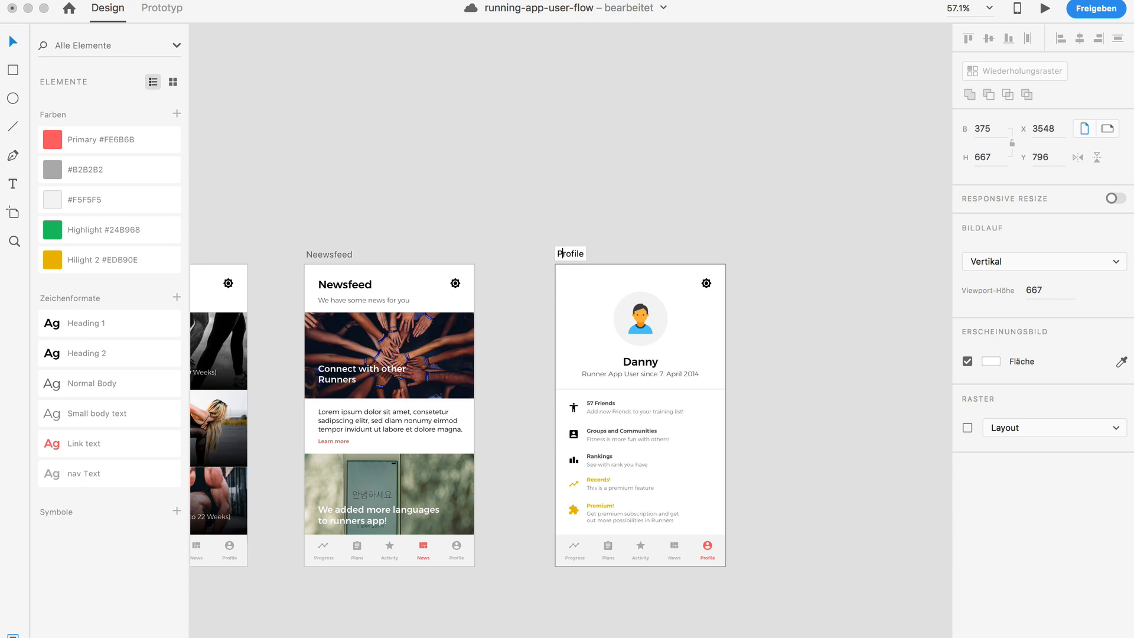
{"action": "key", "text": "Return"}
Examine the Login – fail artboard with its error banner, compared with the neighbouring Login and setup screens
{"action": "scroll", "coordinate": [563, 200], "scroll_direction": "down", "scroll_amount": 5}
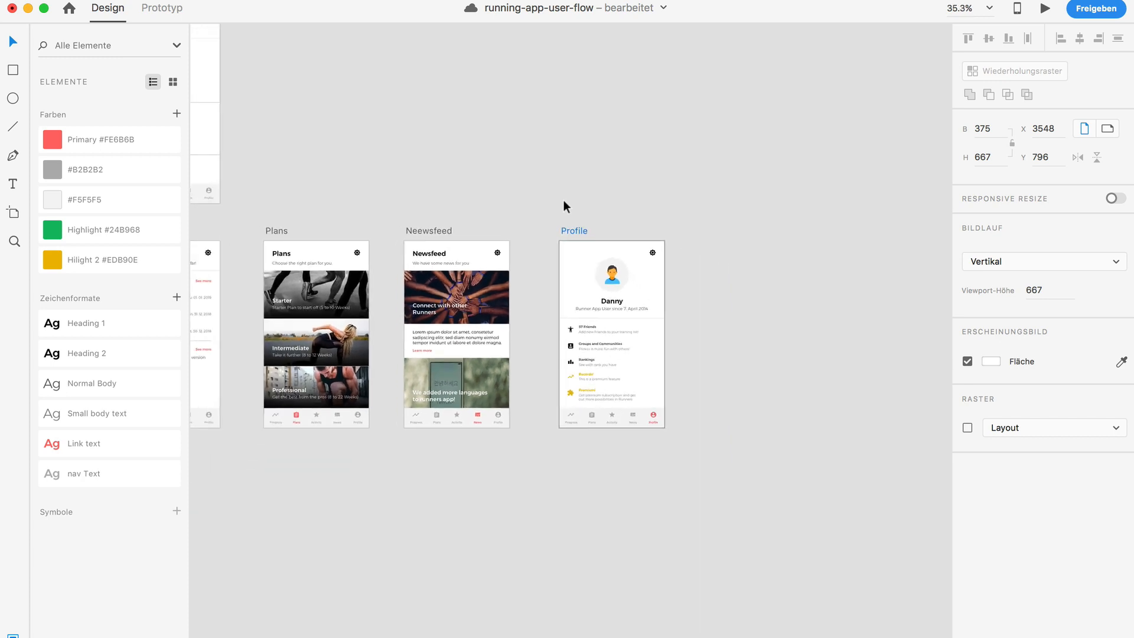
{"action": "scroll", "coordinate": [563, 199], "scroll_direction": "left", "scroll_amount": 10}
{"action": "left_click", "coordinate": [462, 275]}
{"action": "scroll", "coordinate": [461, 273], "scroll_direction": "up", "scroll_amount": 3}
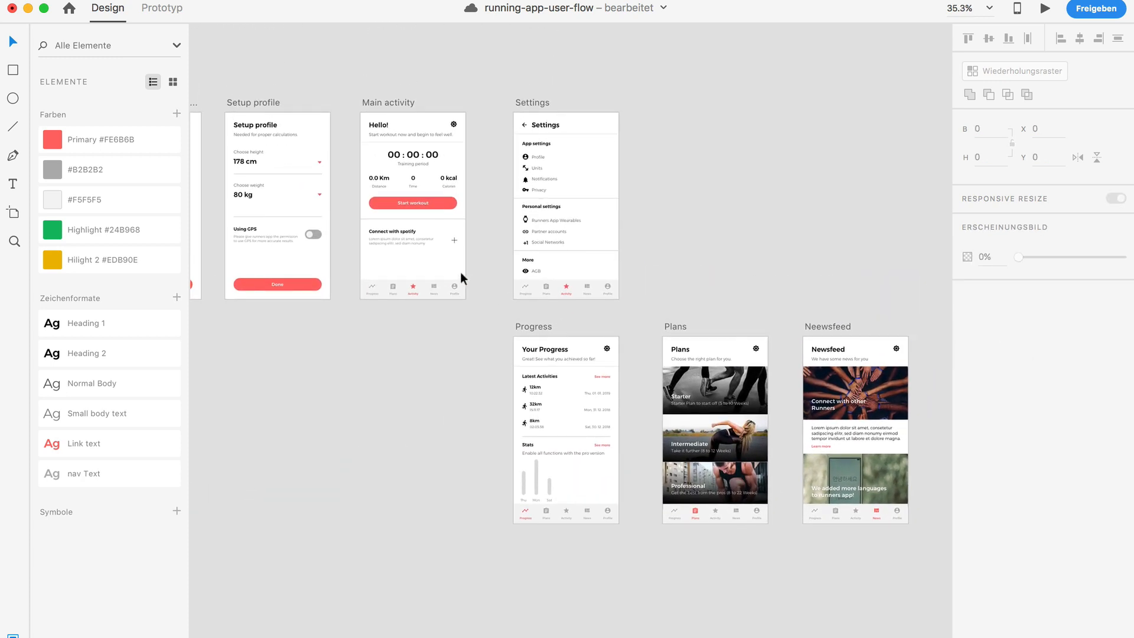
{"action": "scroll", "coordinate": [461, 274], "scroll_direction": "left", "scroll_amount": 10}
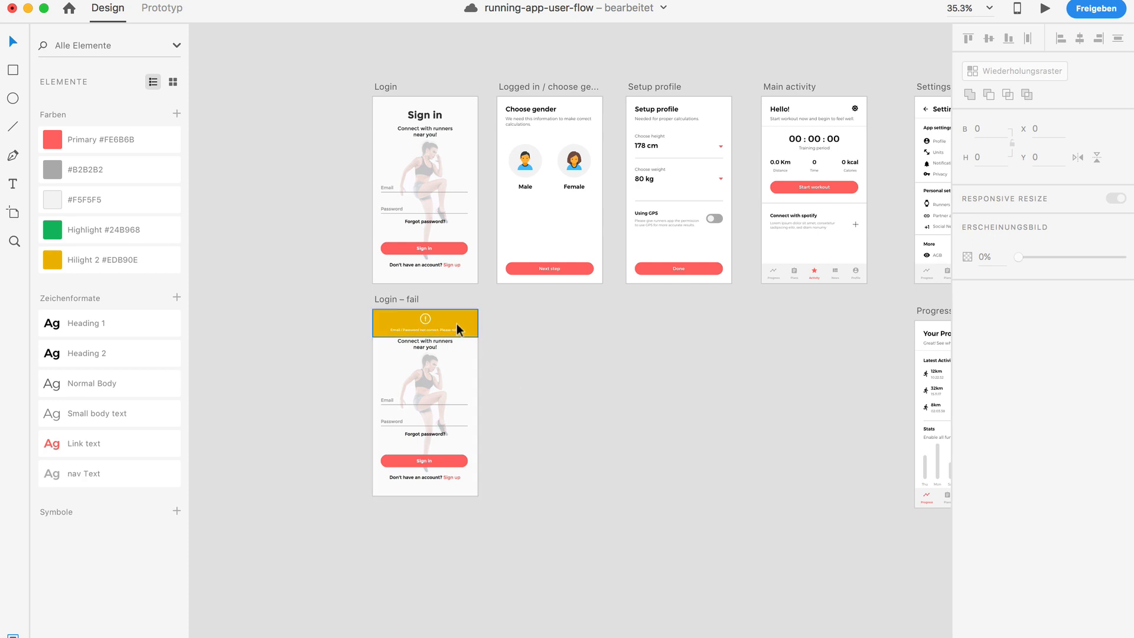
{"action": "scroll", "coordinate": [508, 334], "scroll_direction": "up", "scroll_amount": 1}
{"action": "scroll", "coordinate": [508, 335], "scroll_direction": "right", "scroll_amount": 1}
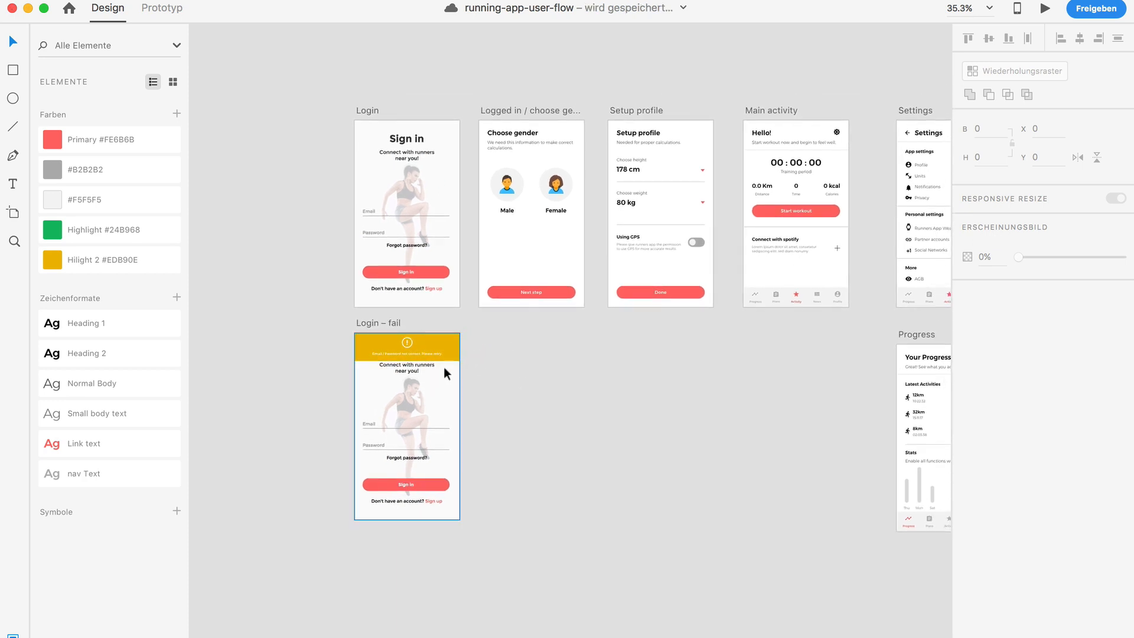
{"action": "scroll", "coordinate": [488, 391], "scroll_direction": "up", "scroll_amount": 2}
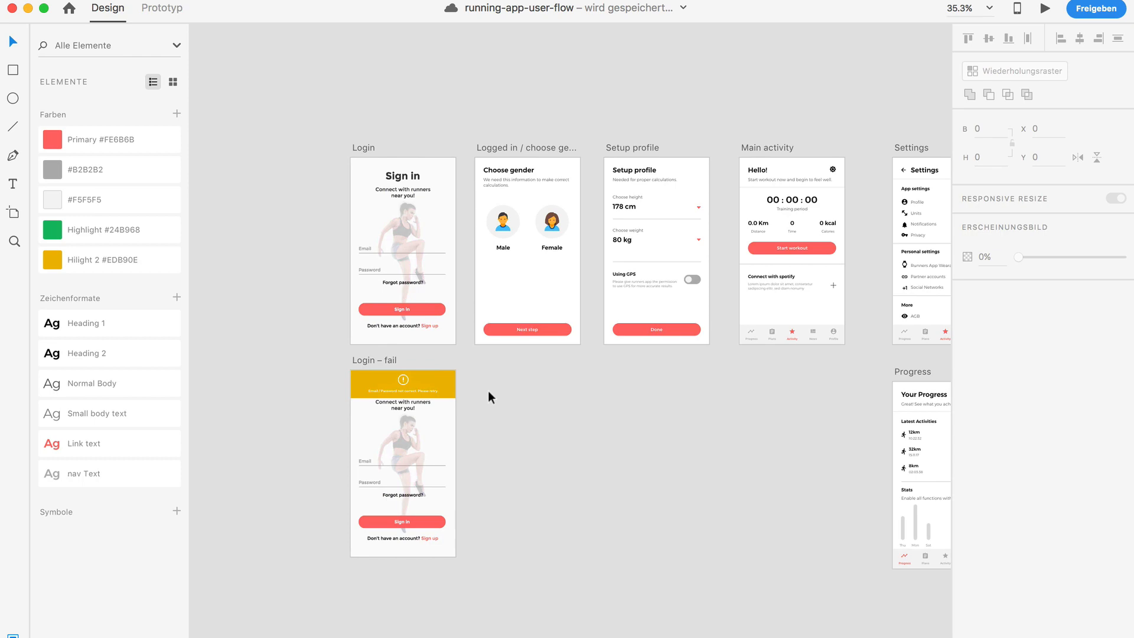
{"action": "scroll", "coordinate": [434, 390], "scroll_direction": "up", "scroll_amount": 5}
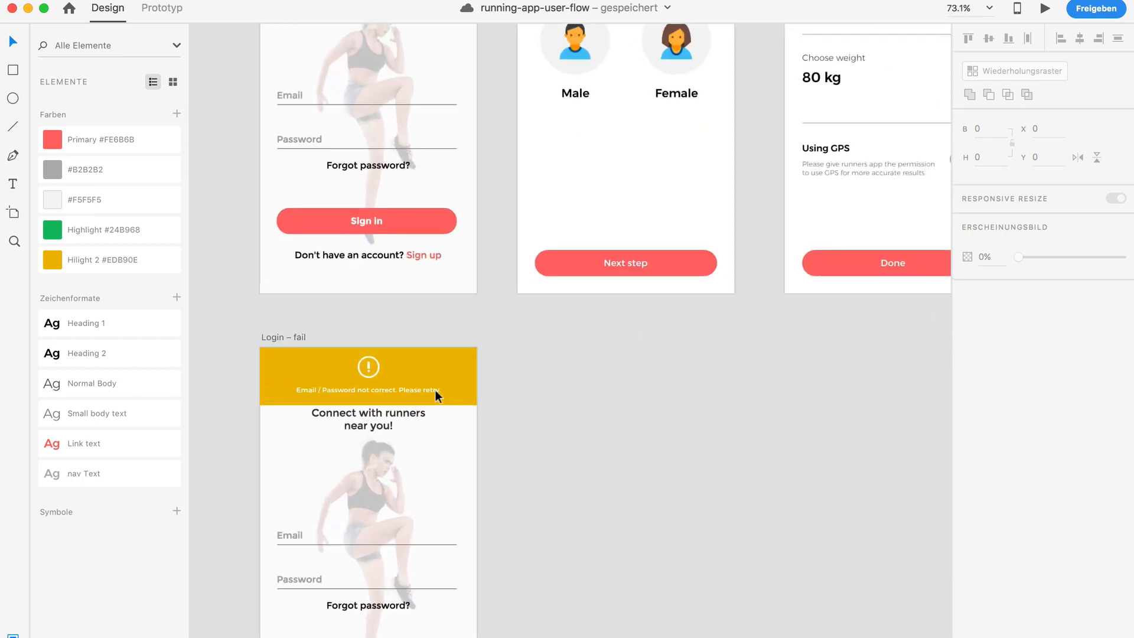
{"action": "scroll", "coordinate": [435, 389], "scroll_direction": "down", "scroll_amount": 5}
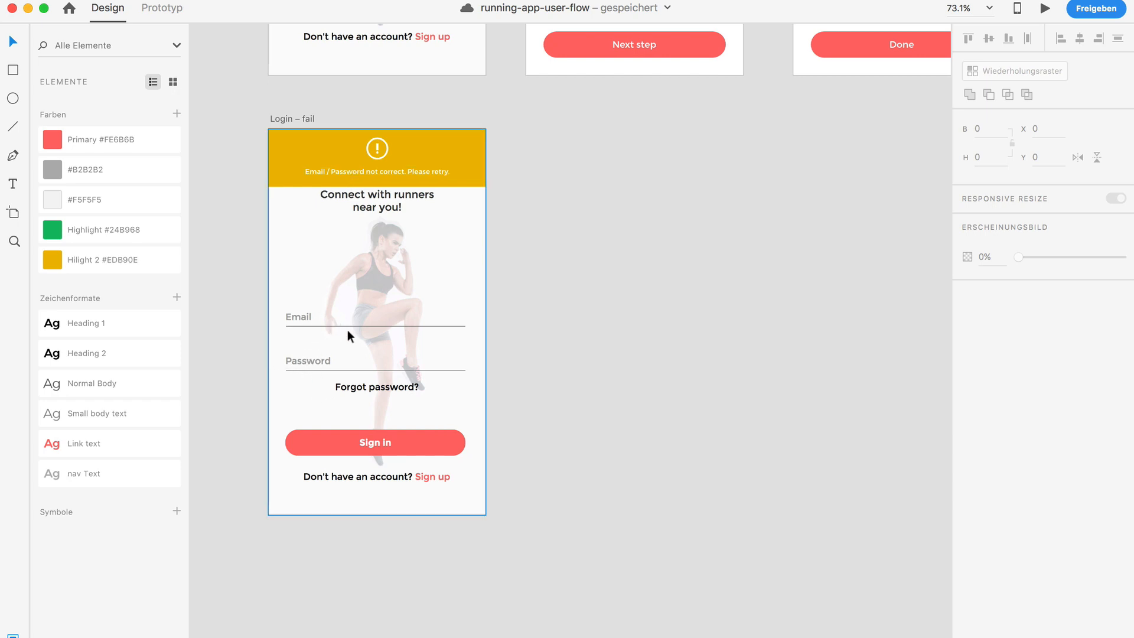
{"action": "scroll", "coordinate": [347, 331], "scroll_direction": "down", "scroll_amount": 2}
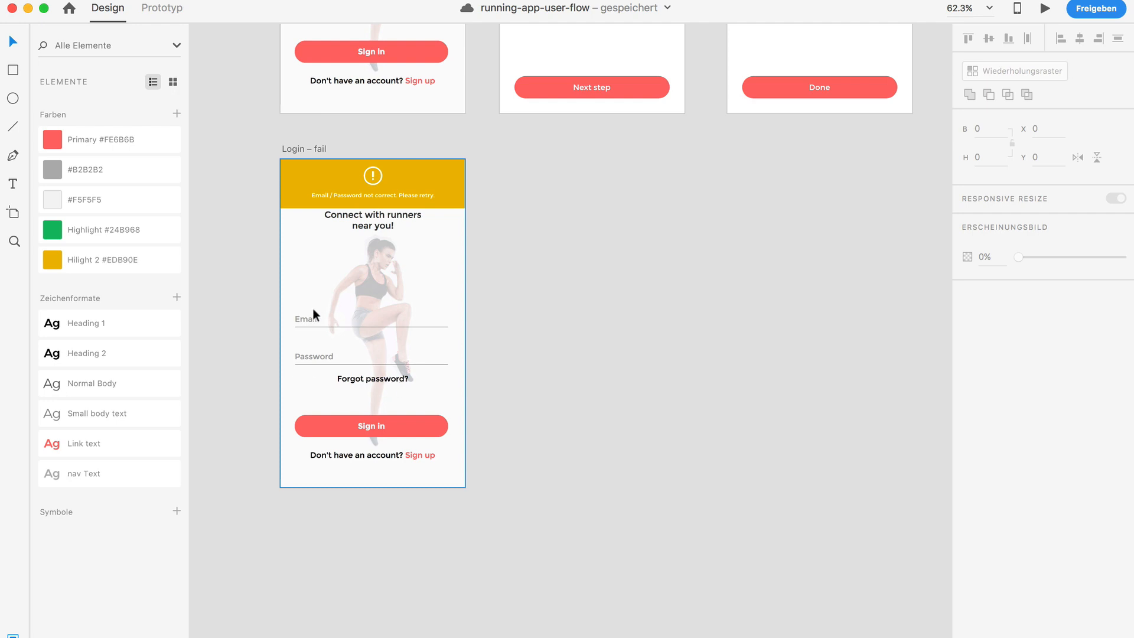
{"action": "scroll", "coordinate": [359, 341], "scroll_direction": "up", "scroll_amount": 2}
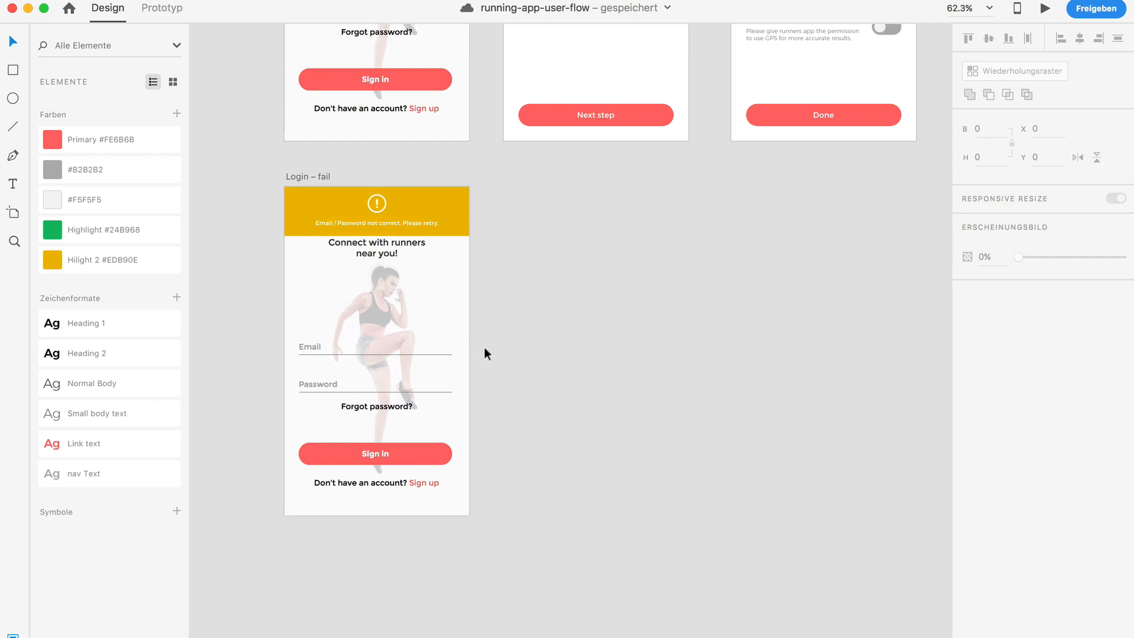
{"action": "scroll", "coordinate": [485, 347], "scroll_direction": "up", "scroll_amount": 2}
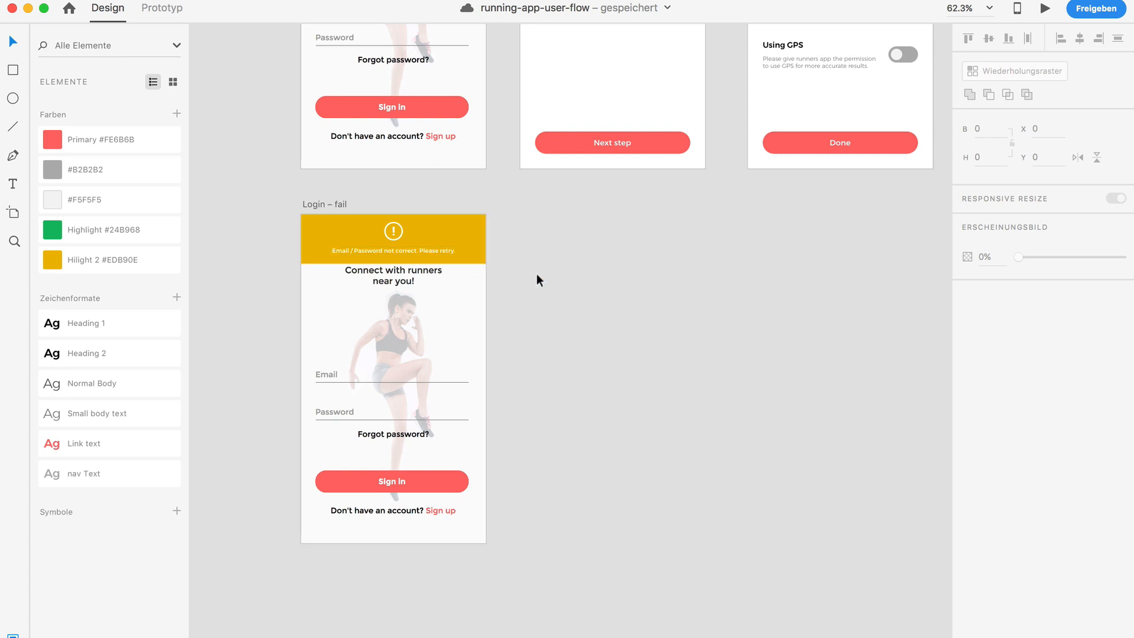
{"action": "scroll", "coordinate": [536, 274], "scroll_direction": "up", "scroll_amount": 3}
{"action": "scroll", "coordinate": [537, 274], "scroll_direction": "right", "scroll_amount": 5}
{"action": "scroll", "coordinate": [536, 274], "scroll_direction": "left", "scroll_amount": 3}
{"action": "scroll", "coordinate": [536, 274], "scroll_direction": "up", "scroll_amount": 2}
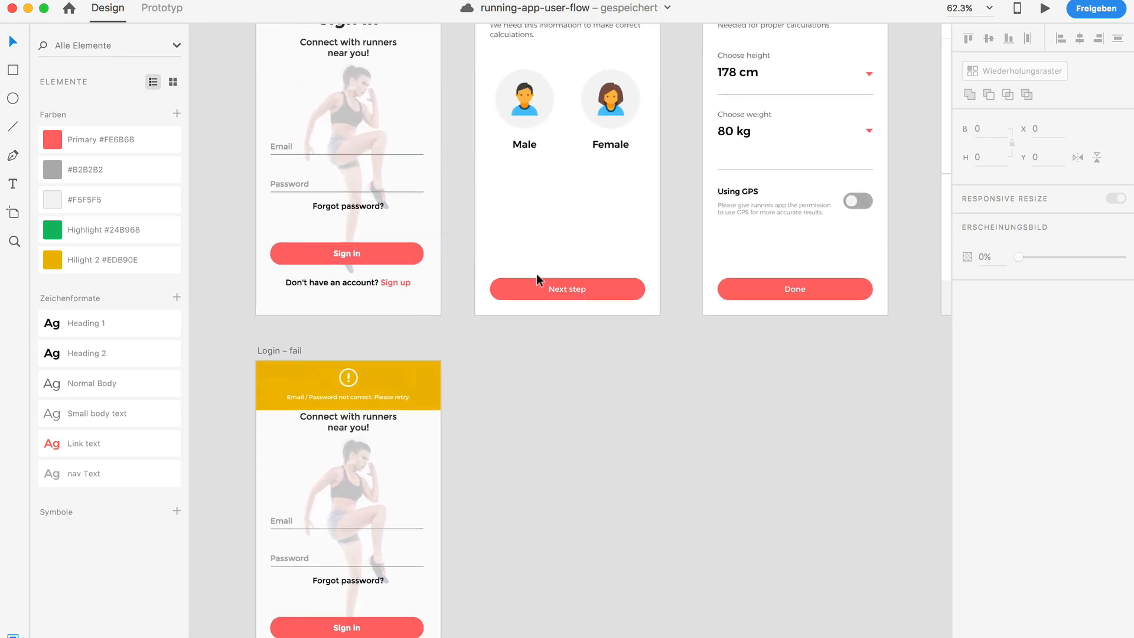
Move the Login – fail, Progress, Plans, Newsfeed and Profile artboards 100 px down together
{"action": "scroll", "coordinate": [537, 274], "scroll_direction": "down", "scroll_amount": 4}
{"action": "scroll", "coordinate": [536, 274], "scroll_direction": "right", "scroll_amount": 2}
{"action": "scroll", "coordinate": [536, 277], "scroll_direction": "down", "scroll_amount": 4}
{"action": "left_click_drag", "start_coordinate": [902, 458], "coordinate": [288, 307]}
{"action": "key", "text": "shift+Down"}
{"action": "key", "text": "shift+Down"}
{"action": "key", "text": "shift+Down"}
{"action": "key", "text": "shift+Down"}
{"action": "key", "text": "shift+Down"}
{"action": "key", "text": "shift+Down"}
{"action": "key", "text": "shift+Down"}
{"action": "key", "text": "shift+Down"}
{"action": "key", "text": "shift+Down"}
{"action": "key", "text": "shift+Down"}
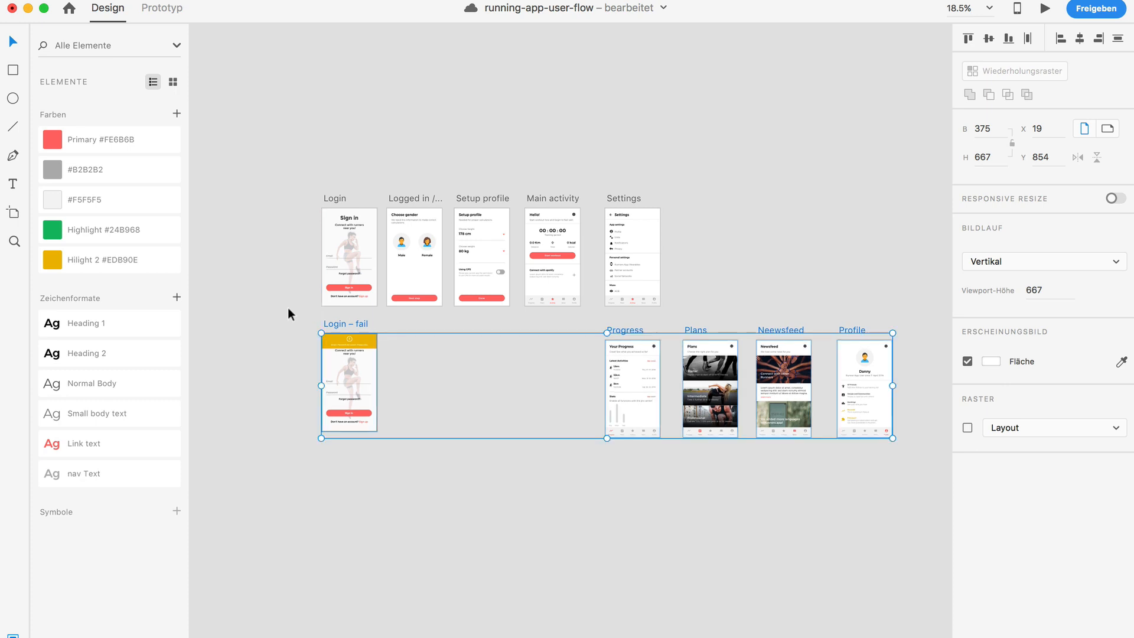
{"action": "scroll", "coordinate": [288, 307], "scroll_direction": "up", "scroll_amount": 2}
{"action": "scroll", "coordinate": [288, 308], "scroll_direction": "right", "scroll_amount": 3}
{"action": "scroll", "coordinate": [288, 307], "scroll_direction": "down", "scroll_amount": 1}
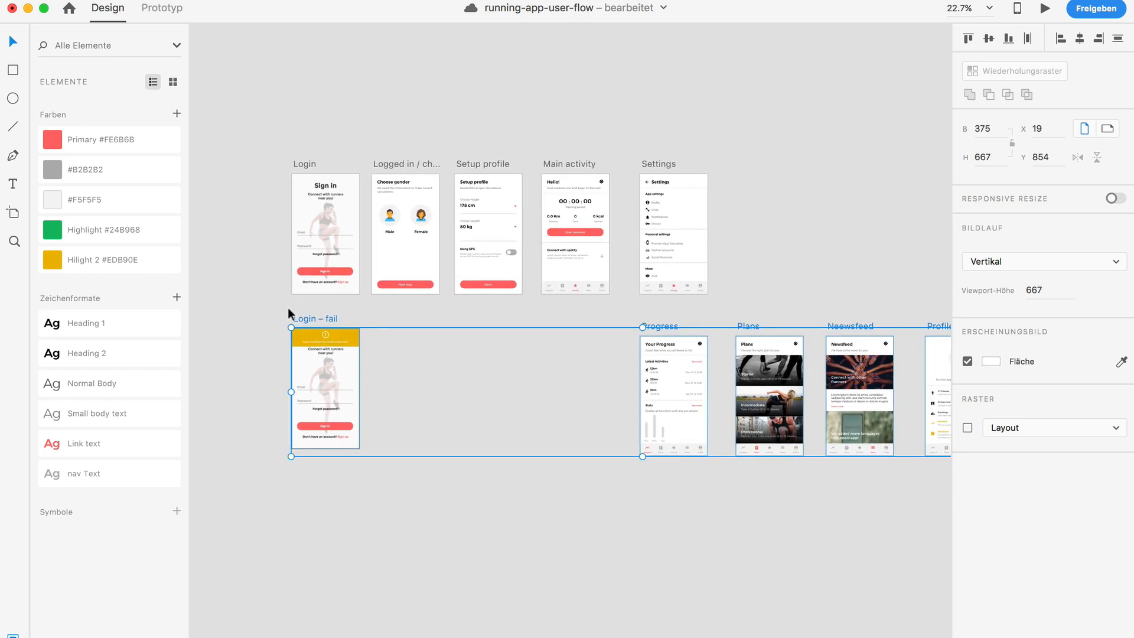
{"action": "left_click", "coordinate": [243, 260]}
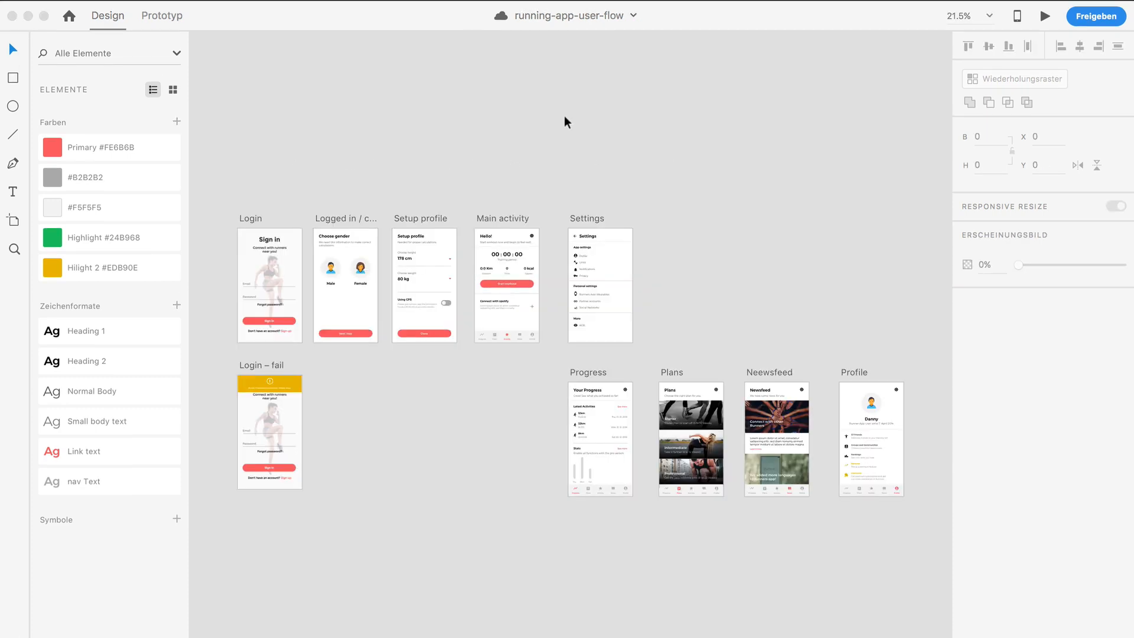
Move the whole lower row of artboards farther down to widen the gap below the upper row
{"action": "scroll", "coordinate": [565, 116], "scroll_direction": "down", "scroll_amount": 3}
{"action": "scroll", "coordinate": [564, 116], "scroll_direction": "up", "scroll_amount": 1}
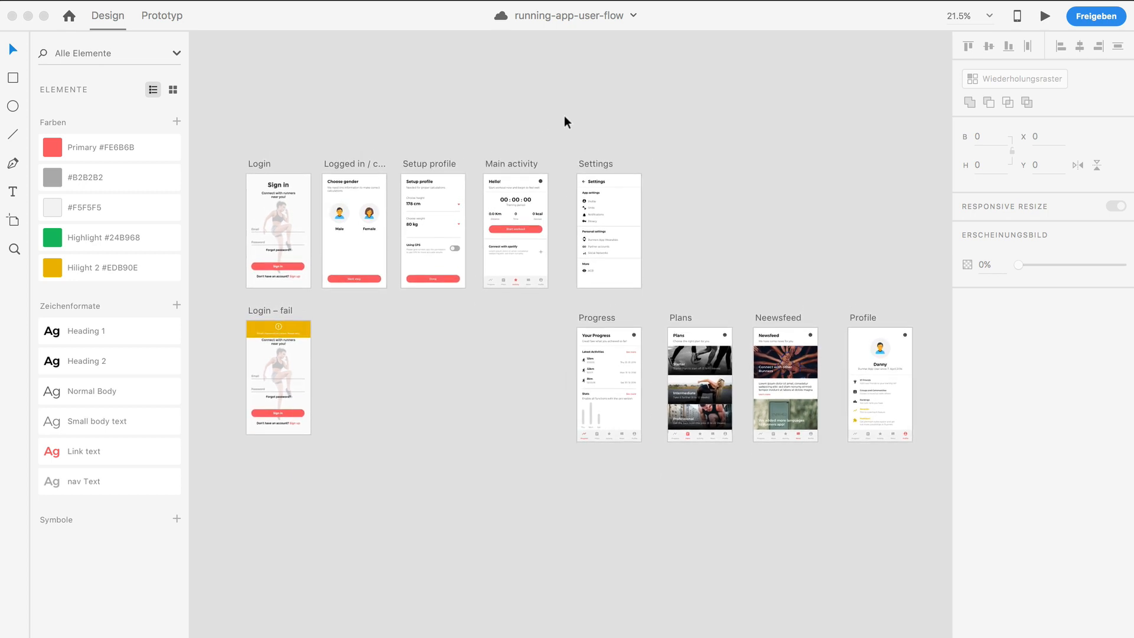
{"action": "left_click", "coordinate": [214, 302]}
{"action": "left_click_drag", "start_coordinate": [909, 485], "coordinate": [238, 345]}
{"action": "left_click", "coordinate": [455, 316]}
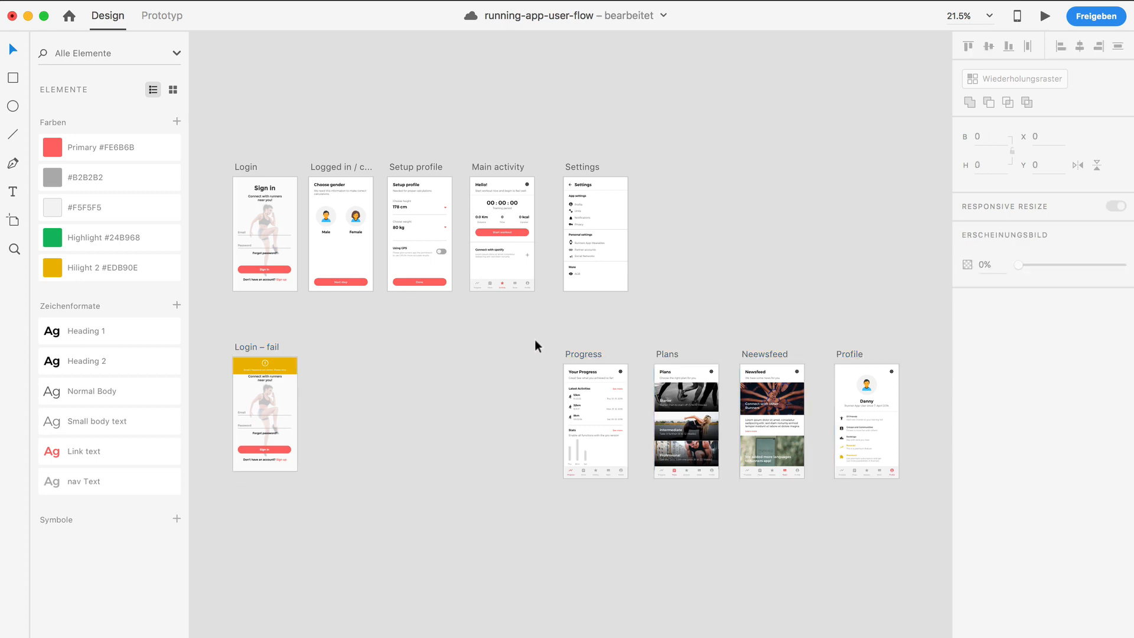
Move the Progress artboard left to X 1543, Y 1092, away from Plans, and save the document
{"action": "left_click_drag", "start_coordinate": [578, 353], "coordinate": [507, 353]}
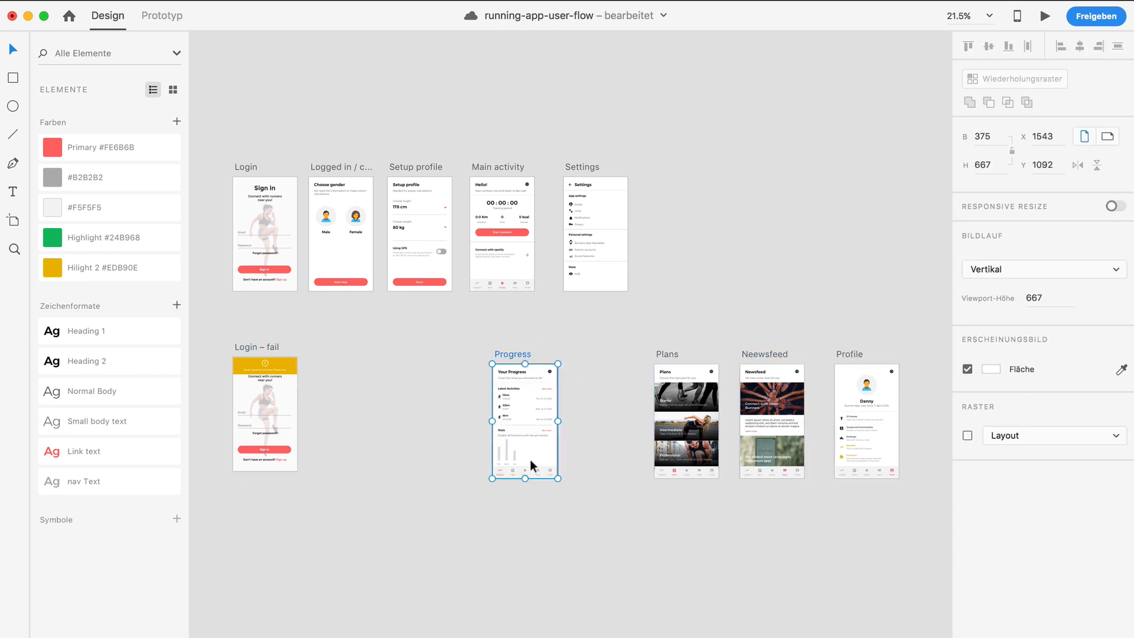
{"action": "left_click", "coordinate": [565, 516]}
{"action": "key", "text": "super+s"}
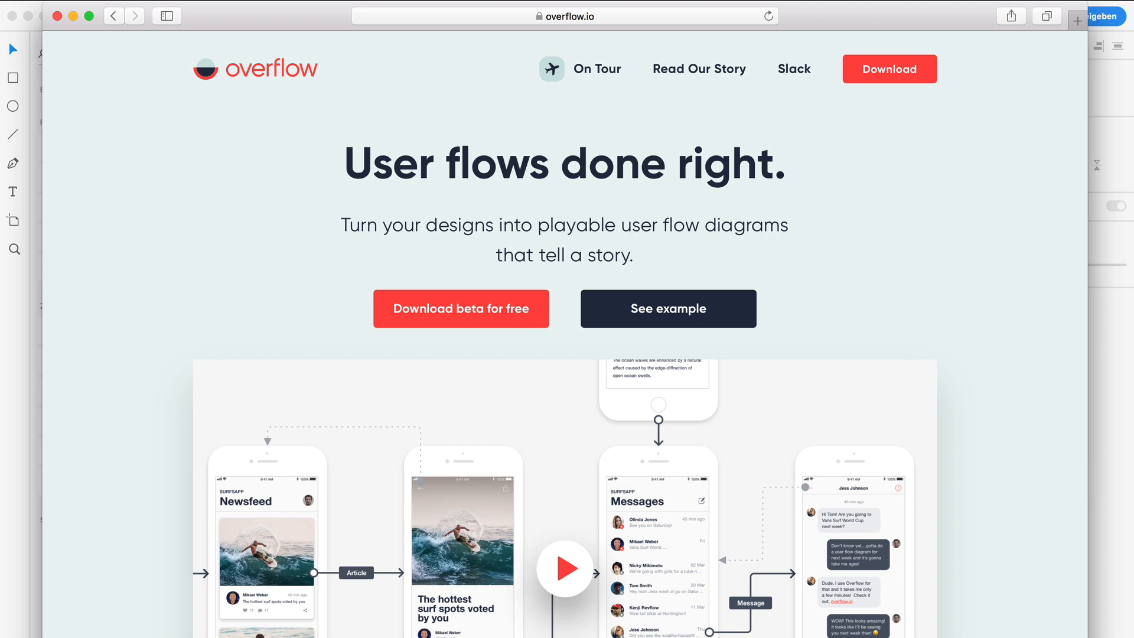
Switch to the overflow.io website in Safari and examine its sample user flow diagram
{"action": "scroll", "coordinate": [213, 142], "scroll_direction": "down", "scroll_amount": 7}
{"action": "scroll", "coordinate": [213, 145], "scroll_direction": "up", "scroll_amount": 4}
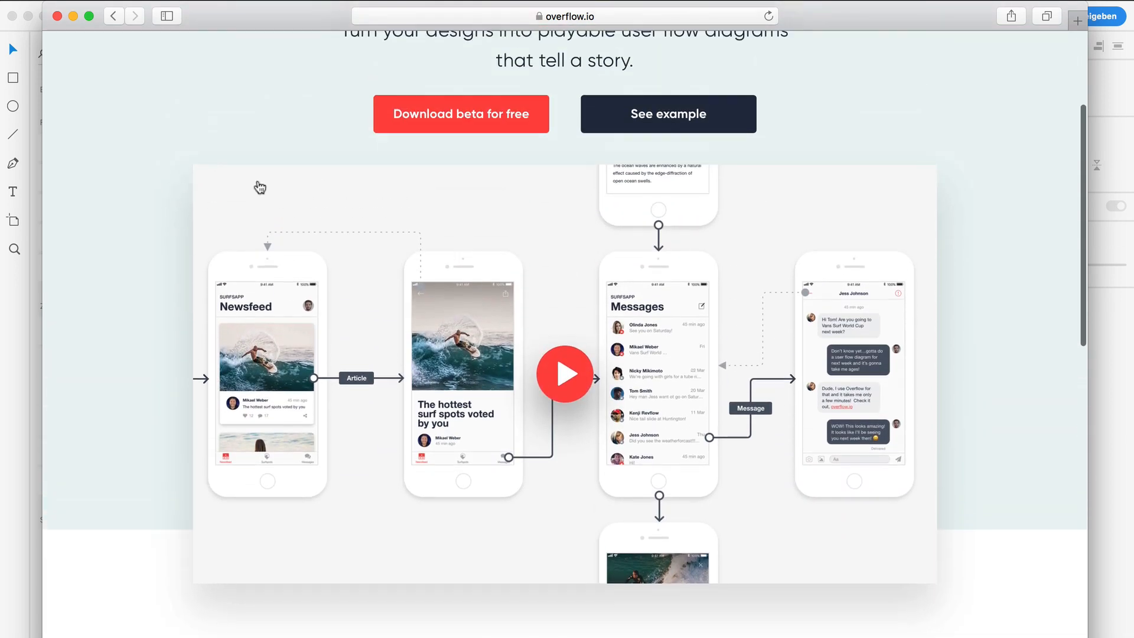
Briefly play and pause the Overflow intro video, and put the browser away to return to the Adobe XD document
{"action": "left_click", "coordinate": [566, 375]}
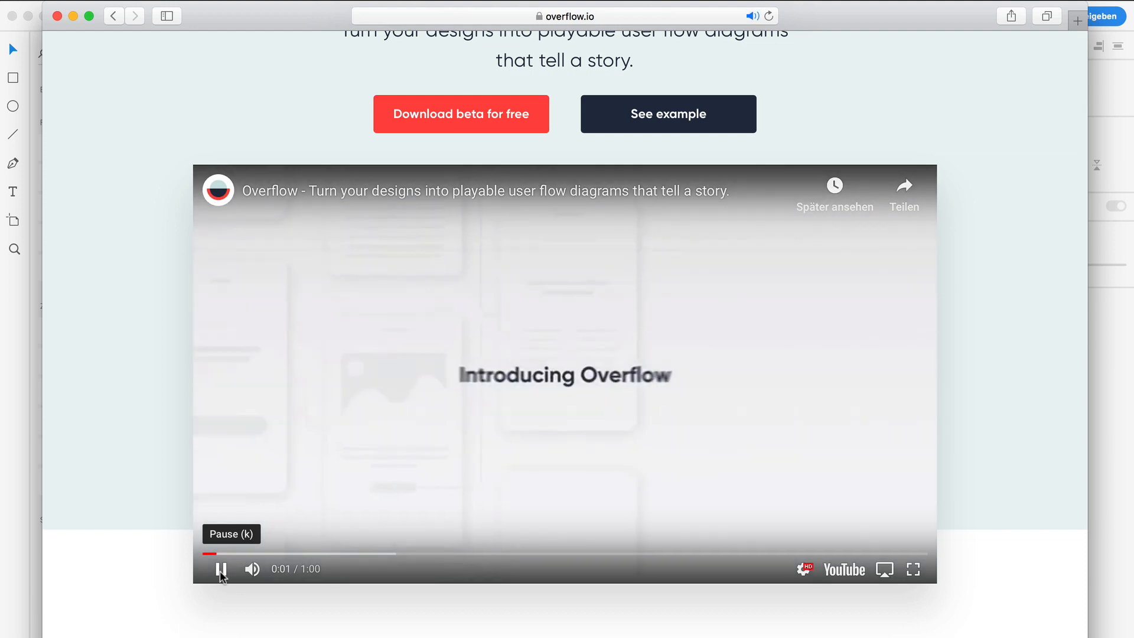
{"action": "left_click", "coordinate": [221, 570]}
{"action": "scroll", "coordinate": [205, 206], "scroll_direction": "up", "scroll_amount": 3}
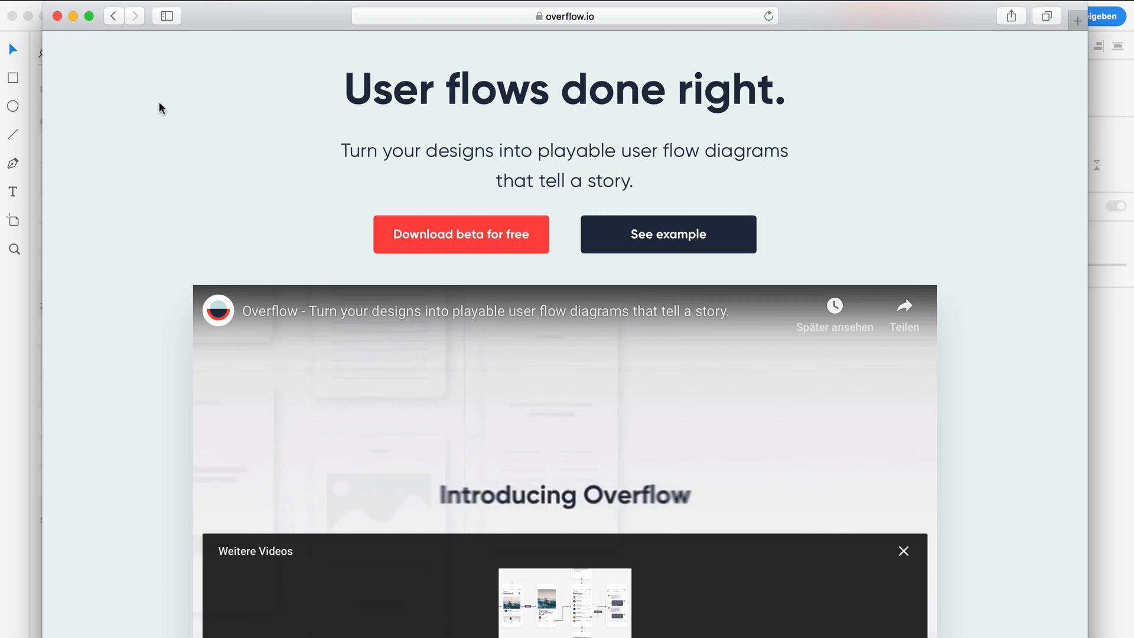
{"action": "left_click", "coordinate": [74, 17]}
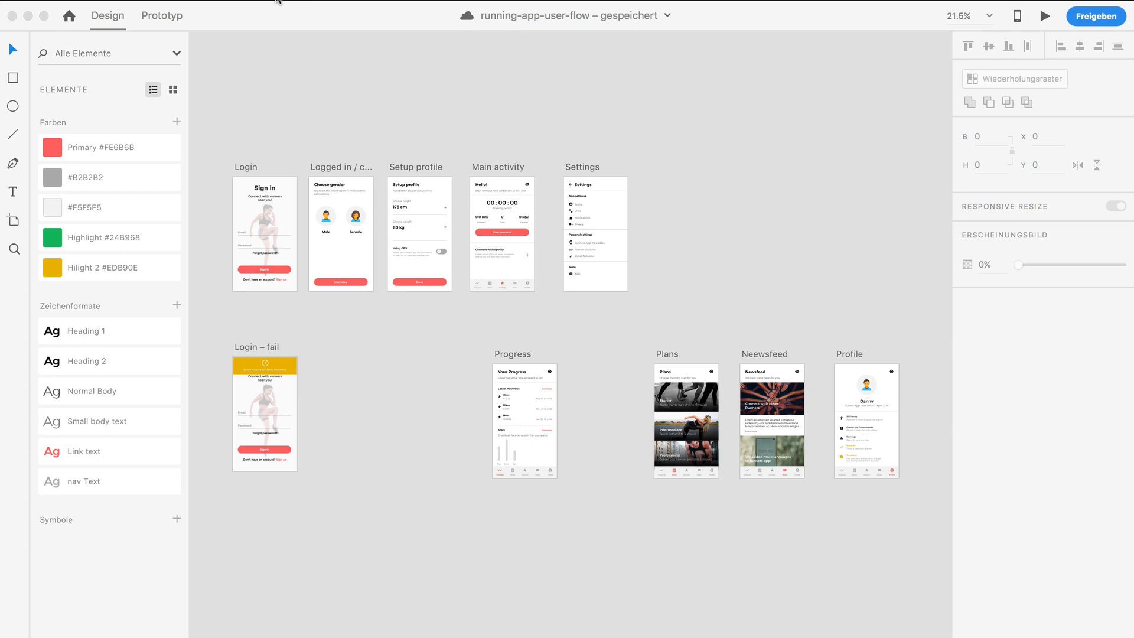
{"action": "left_click", "coordinate": [254, 0]}
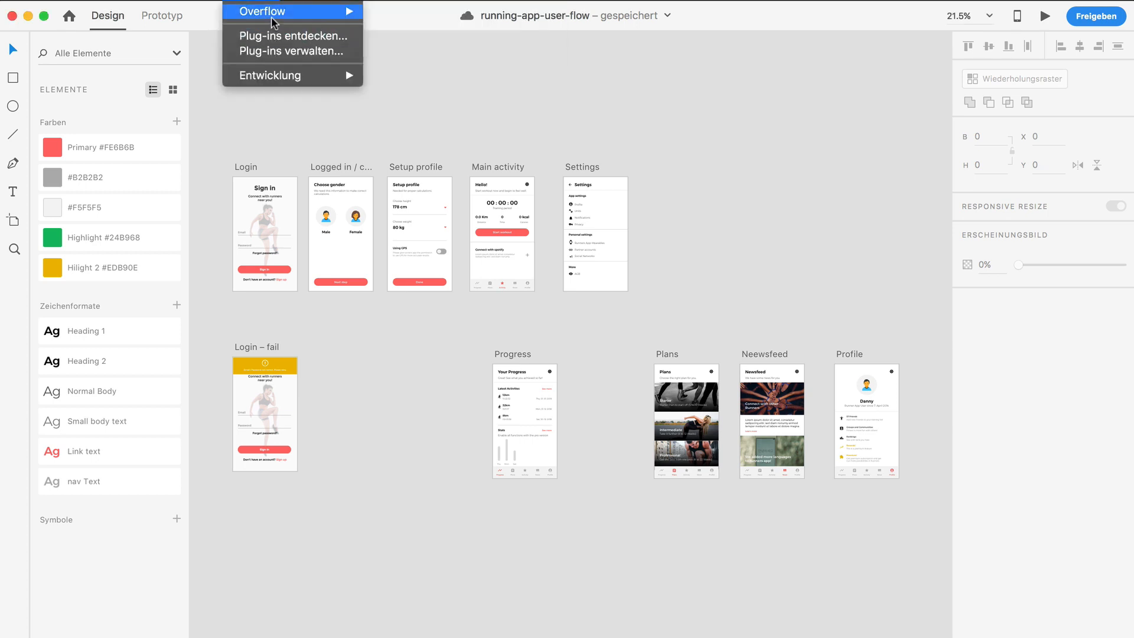
{"action": "mouse_move", "coordinate": [274, 22]}
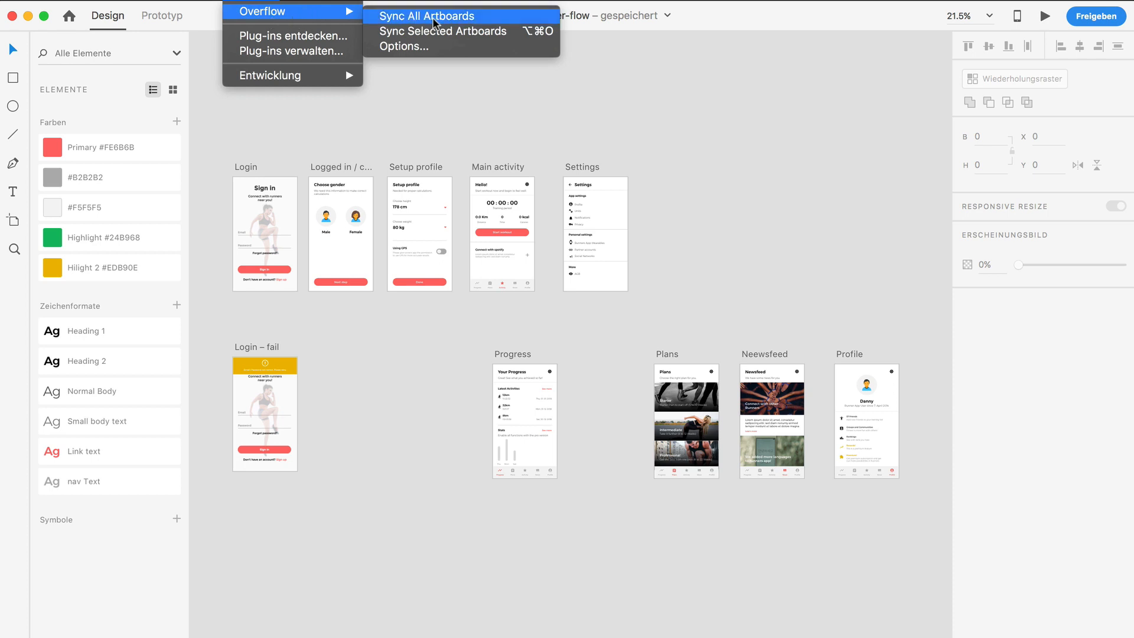
{"action": "left_click", "coordinate": [494, 133]}
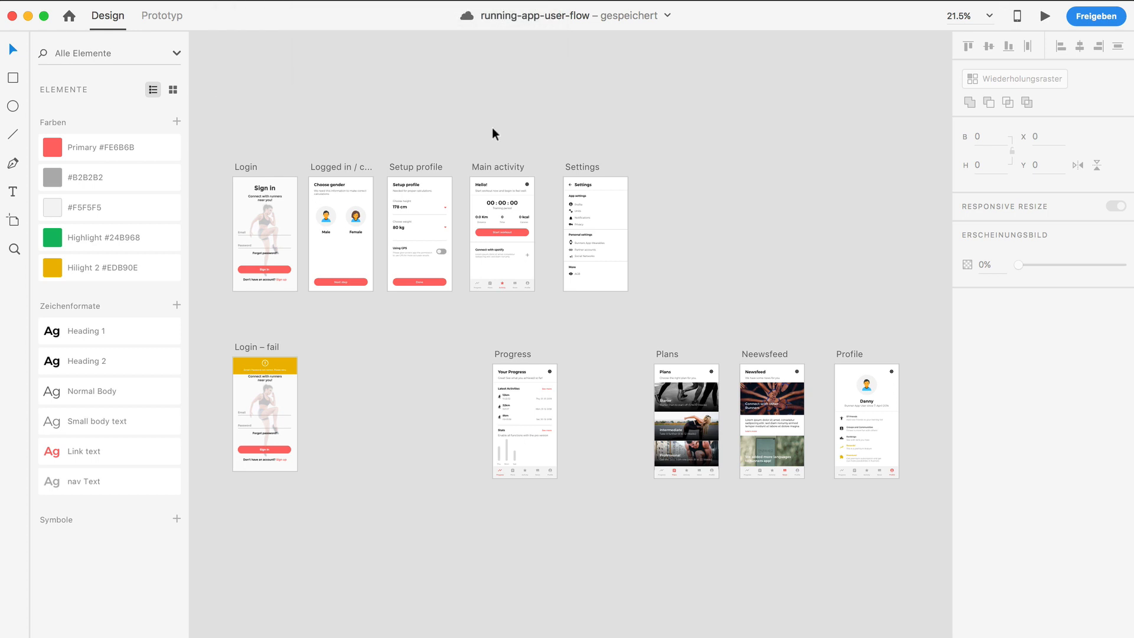
Launch the Overflow desktop app and switch back to the running-app-user-flow document in Adobe XD
{"action": "key", "text": "super+space"}
{"action": "type", "text": "o"}
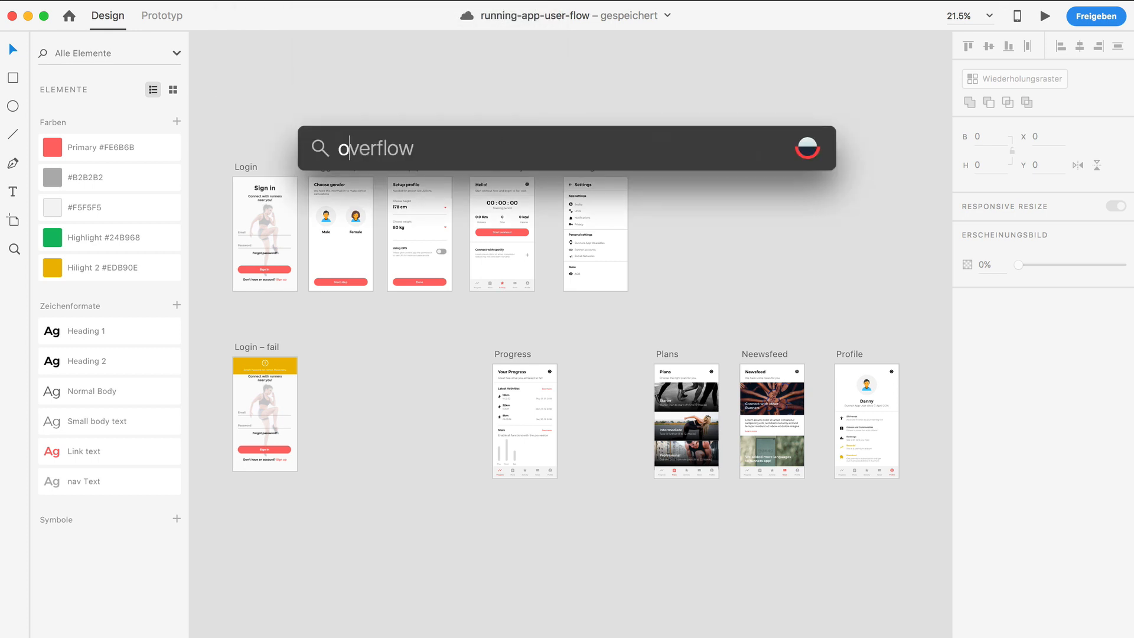
{"action": "key", "text": "Return"}
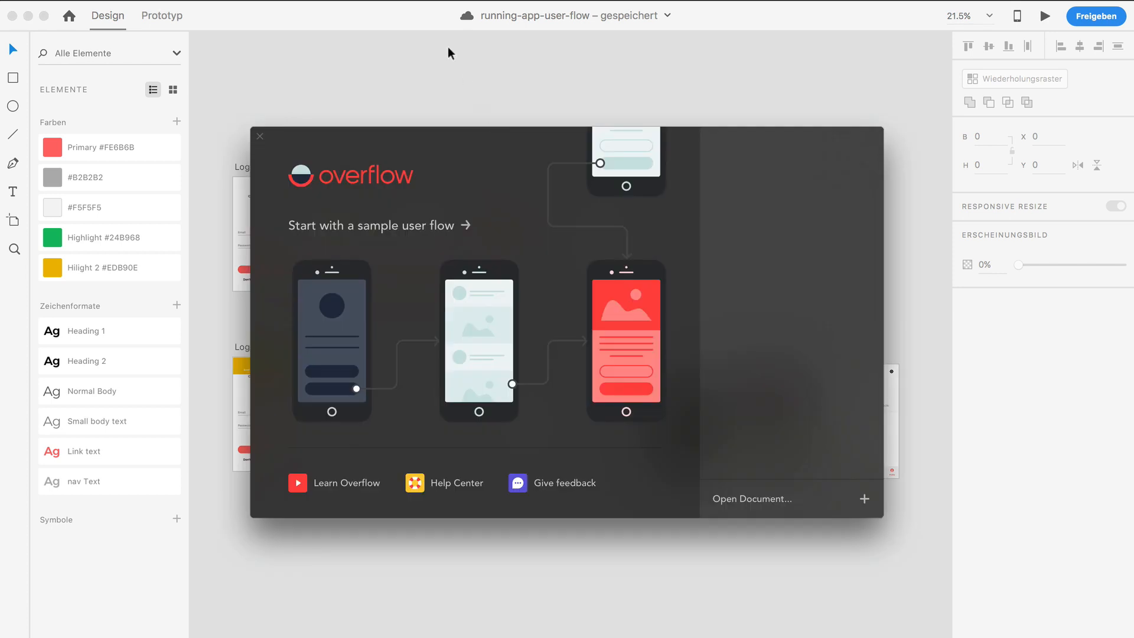
{"action": "left_click", "coordinate": [419, 88]}
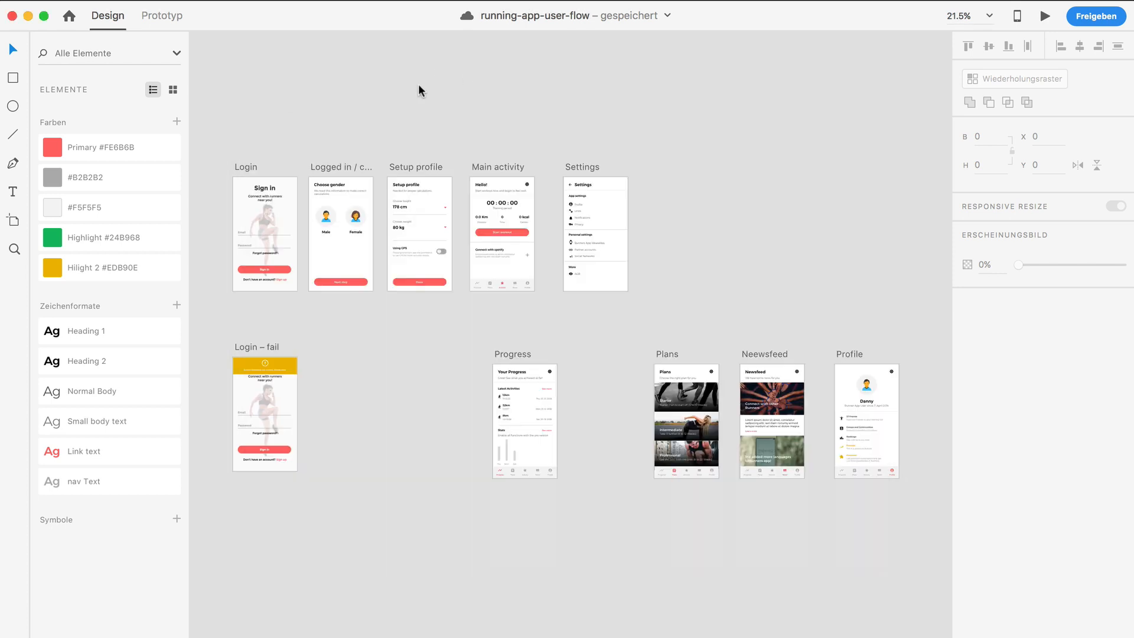
Sync all artboards with the Overflow plug-in into a new document and a new board
{"action": "left_click", "coordinate": [251, 1]}
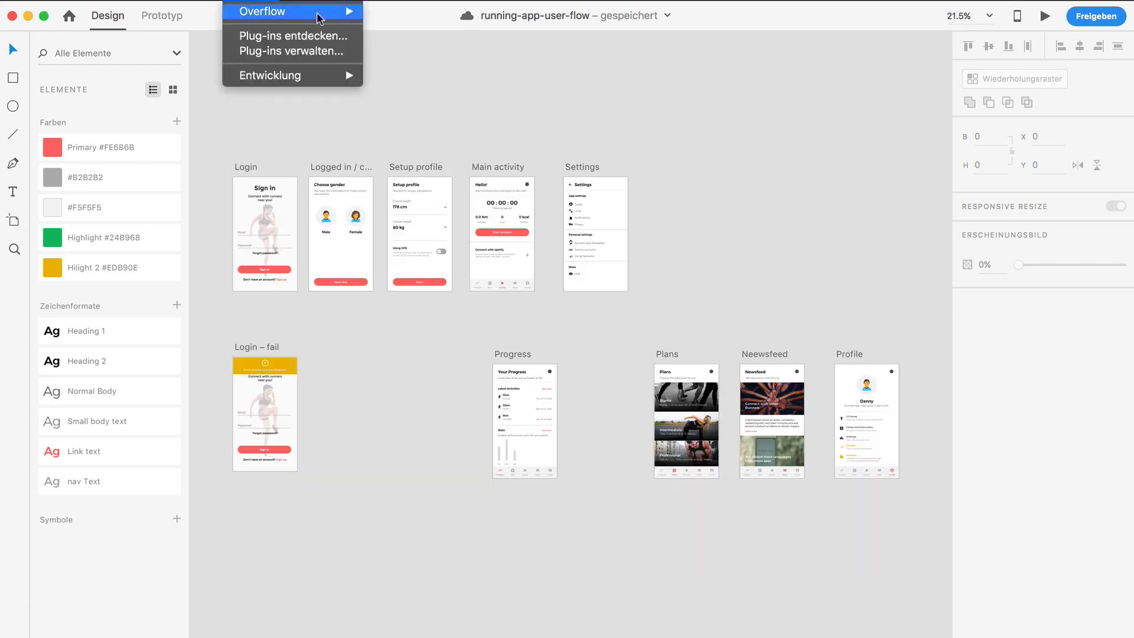
{"action": "mouse_move", "coordinate": [319, 14]}
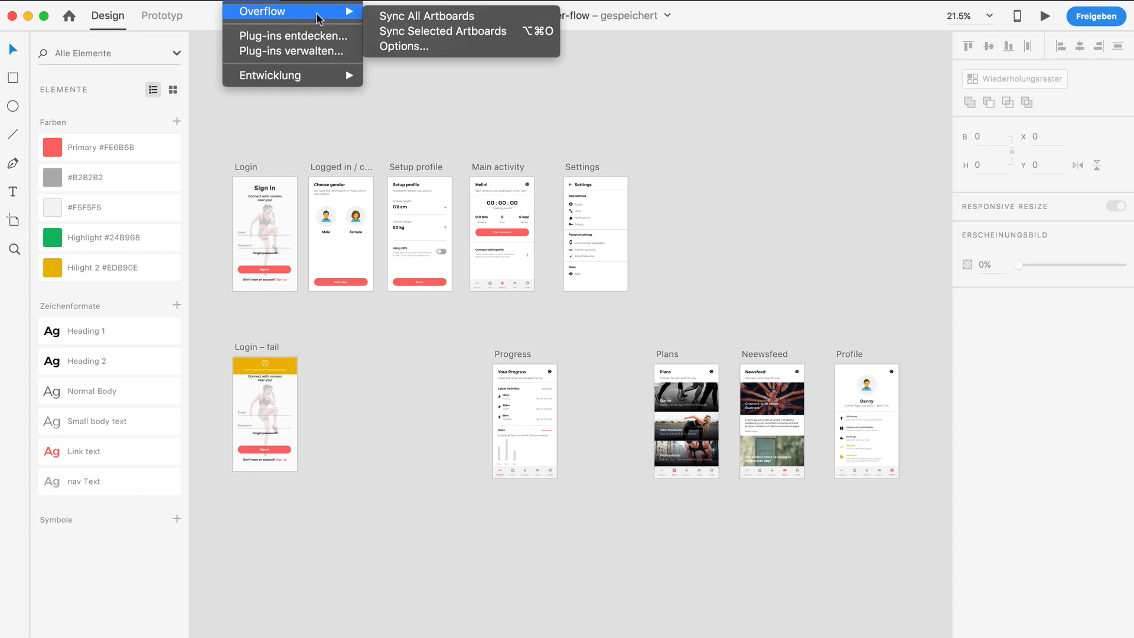
{"action": "left_click", "coordinate": [427, 23]}
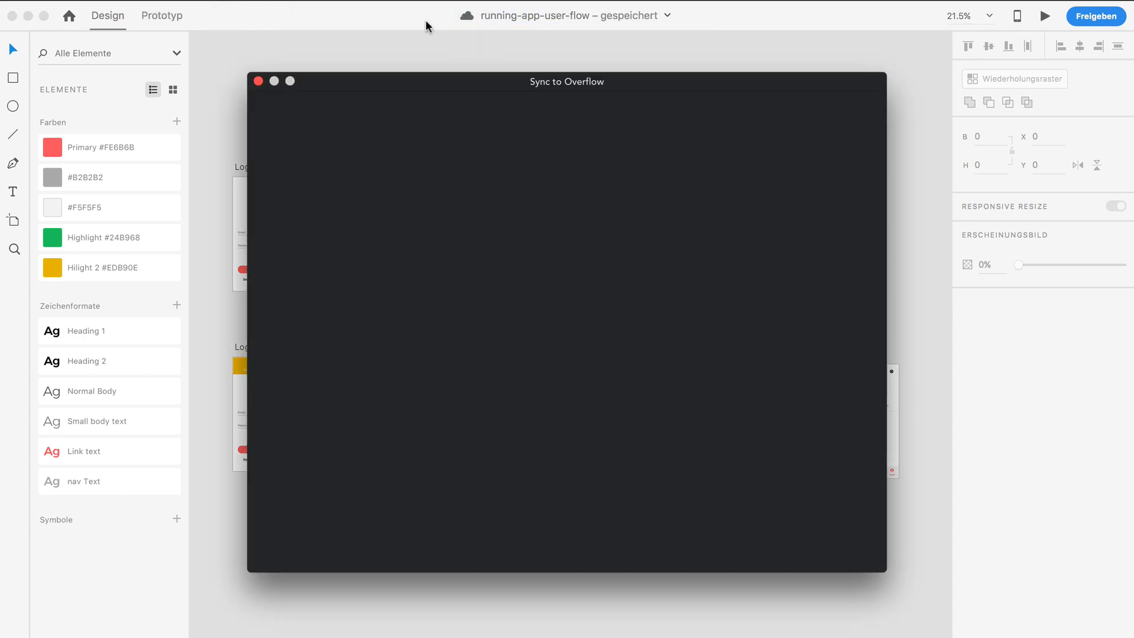
{"action": "left_click", "coordinate": [820, 534]}
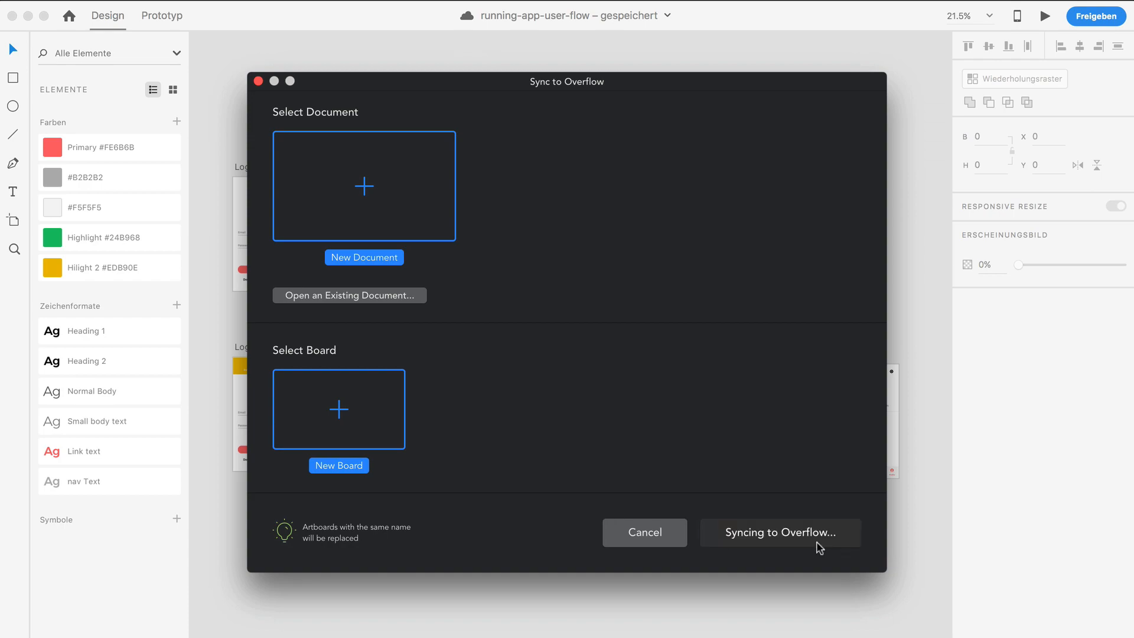
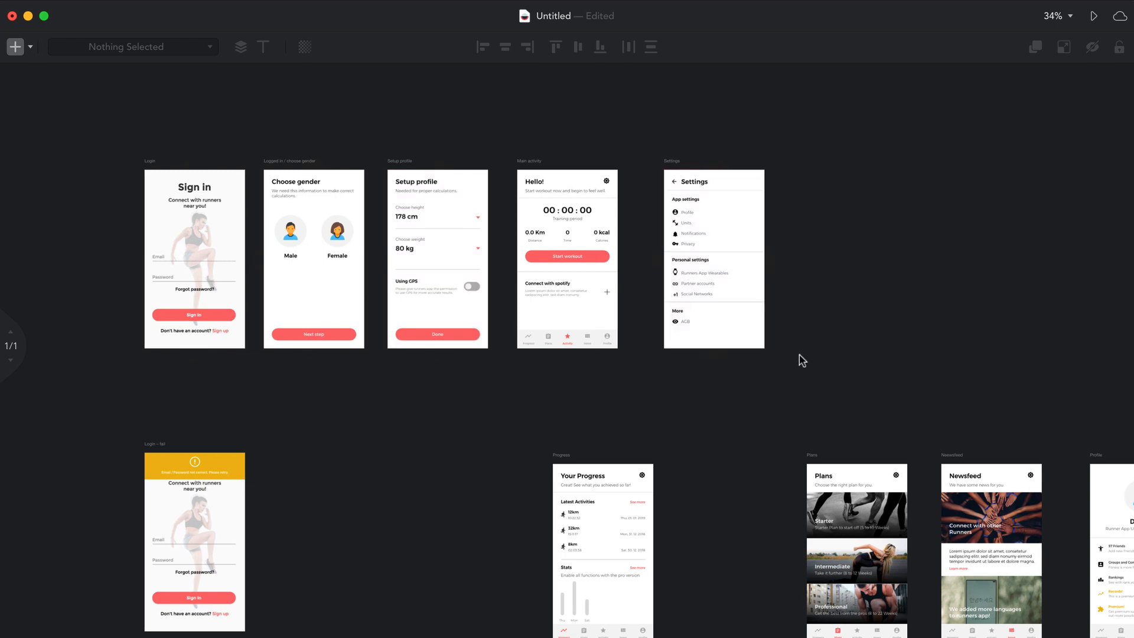
Move the Main activity and Settings screens together to the right so that Main activity lines up above Progress
{"action": "left_click_drag", "start_coordinate": [795, 376], "coordinate": [563, 165]}
{"action": "left_click", "coordinate": [445, 414]}
{"action": "scroll", "coordinate": [445, 413], "scroll_direction": "down", "scroll_amount": 3}
{"action": "scroll", "coordinate": [445, 413], "scroll_direction": "right", "scroll_amount": 5}
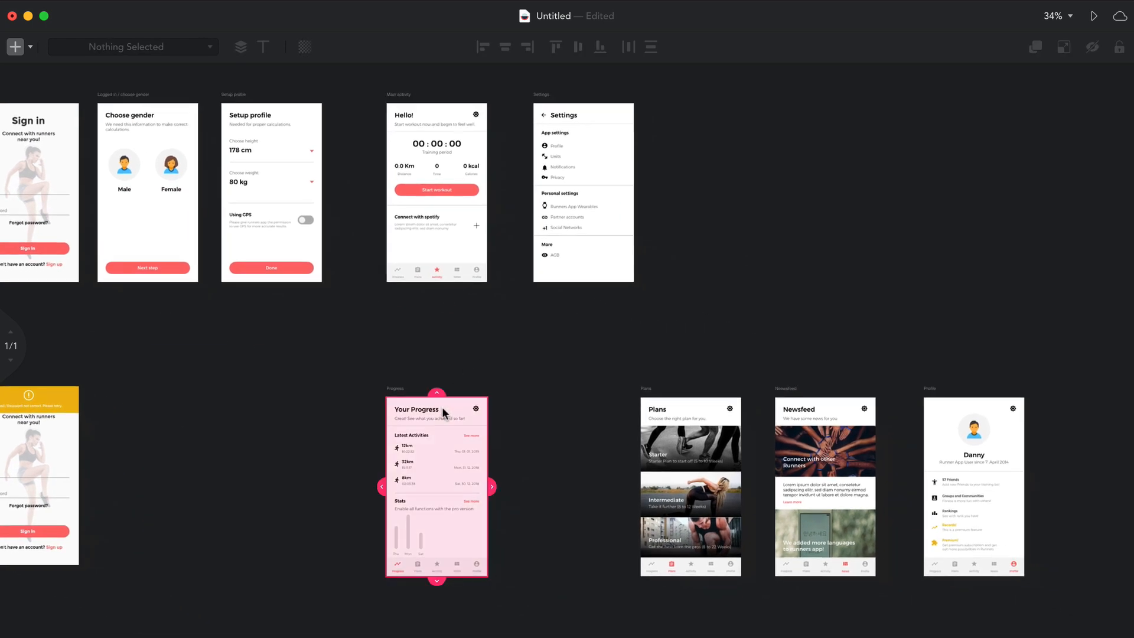
Move the Progress screen to sit directly below the Setup profile screen
{"action": "scroll", "coordinate": [445, 413], "scroll_direction": "down", "scroll_amount": 5}
{"action": "scroll", "coordinate": [445, 413], "scroll_direction": "up", "scroll_amount": 2}
{"action": "scroll", "coordinate": [445, 413], "scroll_direction": "left", "scroll_amount": 1}
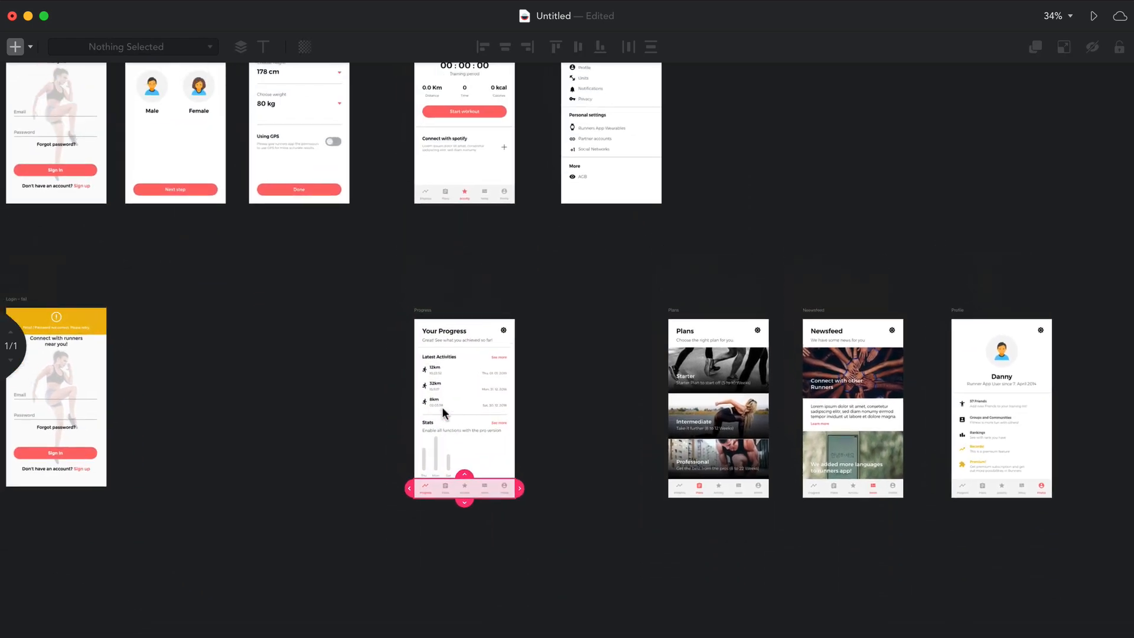
{"action": "left_click", "coordinate": [424, 315]}
{"action": "left_click_drag", "start_coordinate": [424, 315], "coordinate": [258, 313]}
{"action": "scroll", "coordinate": [407, 334], "scroll_direction": "up", "scroll_amount": 3}
{"action": "scroll", "coordinate": [407, 334], "scroll_direction": "left", "scroll_amount": 5}
{"action": "scroll", "coordinate": [407, 334], "scroll_direction": "right", "scroll_amount": 3}
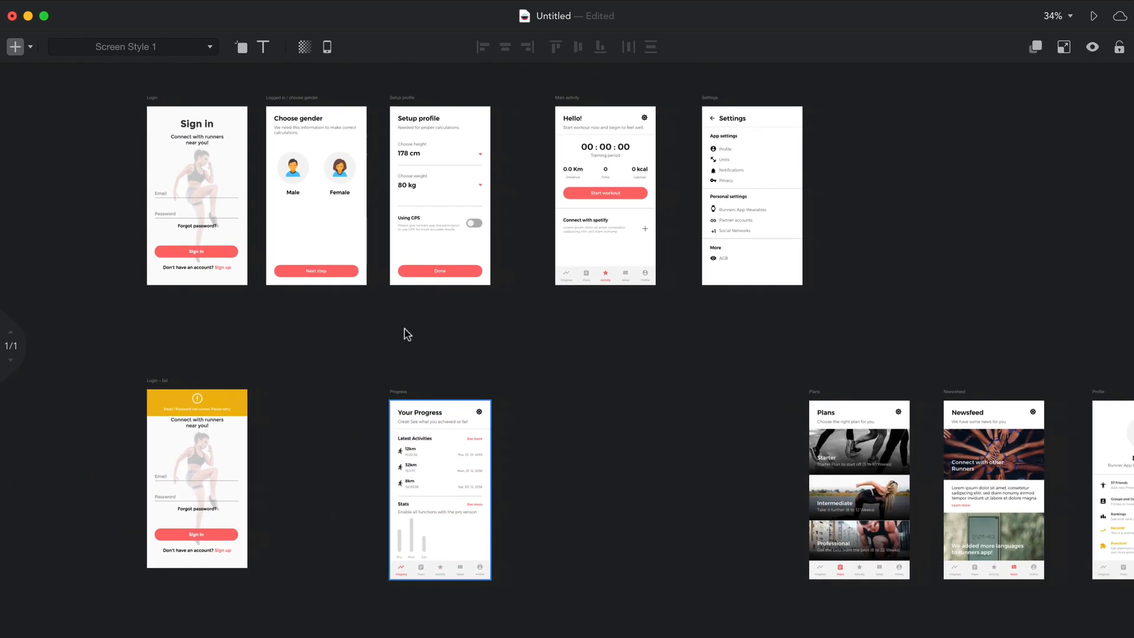
Move the Plans screen below Main activity and the Newsfeed screen below Settings
{"action": "left_click_drag", "start_coordinate": [754, 378], "coordinate": [502, 367]}
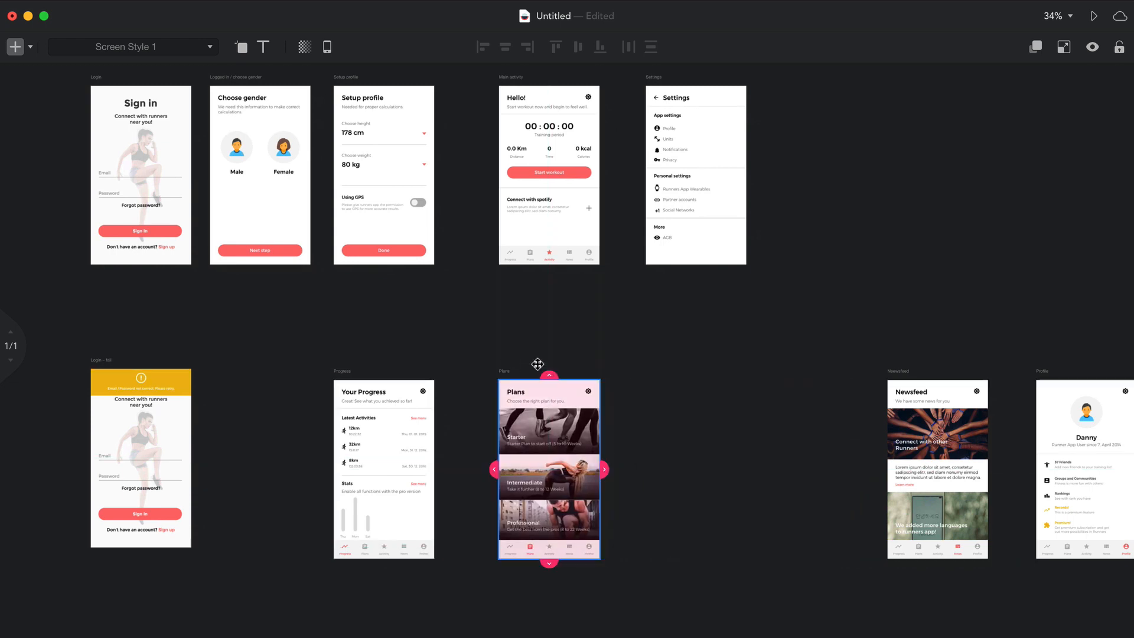
{"action": "left_click_drag", "start_coordinate": [895, 374], "coordinate": [655, 372]}
{"action": "scroll", "coordinate": [757, 372], "scroll_direction": "right", "scroll_amount": 4}
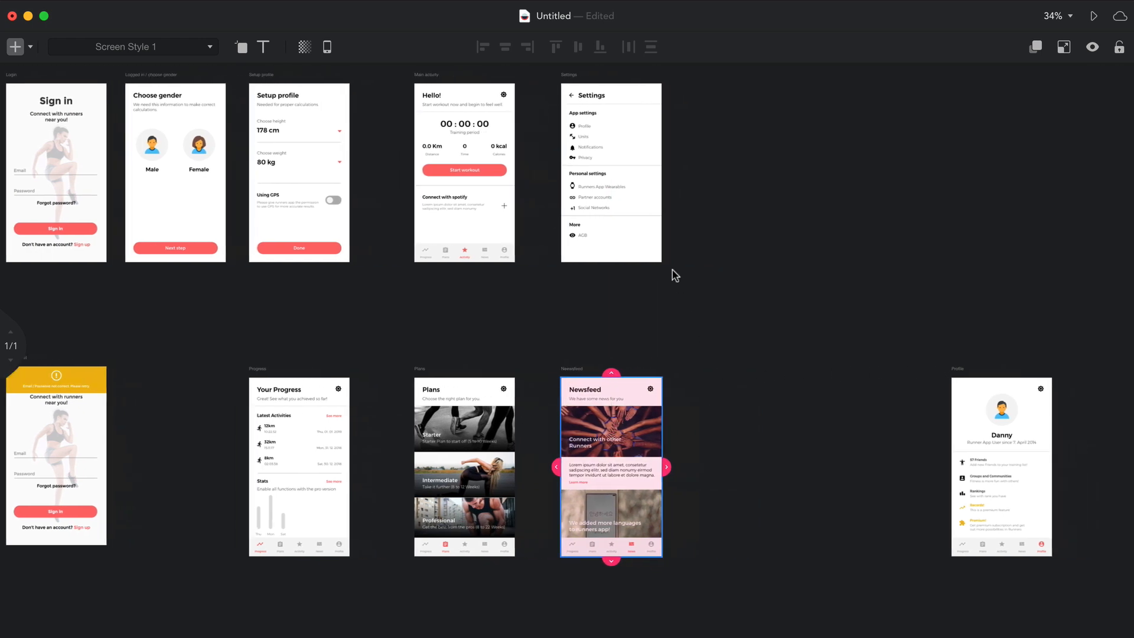
Shift Settings and Newsfeed together slightly to the right, and bring the Profile screen closer beside Newsfeed in the lower row
{"action": "left_click_drag", "start_coordinate": [721, 608], "coordinate": [583, 79]}
{"action": "left_click", "coordinate": [818, 362]}
{"action": "left_click_drag", "start_coordinate": [955, 371], "coordinate": [743, 375]}
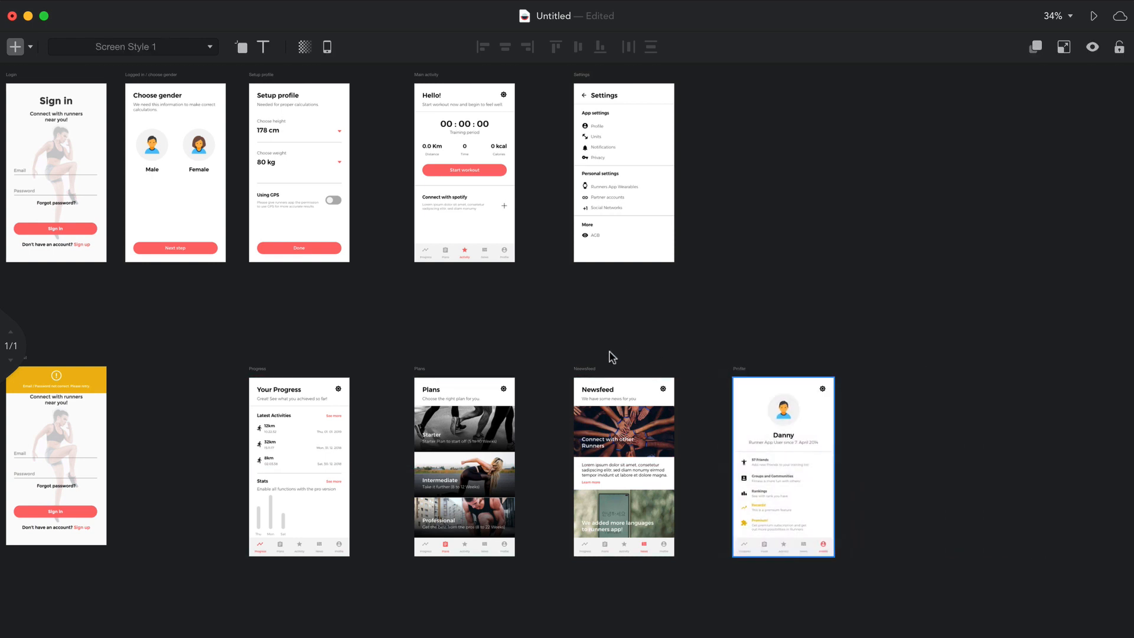
{"action": "left_click", "coordinate": [600, 329]}
Move the Login and Login – fail screens together to the left, and center the Choose gender screen between Login and Setup profile
{"action": "scroll", "coordinate": [600, 329], "scroll_direction": "left", "scroll_amount": 15}
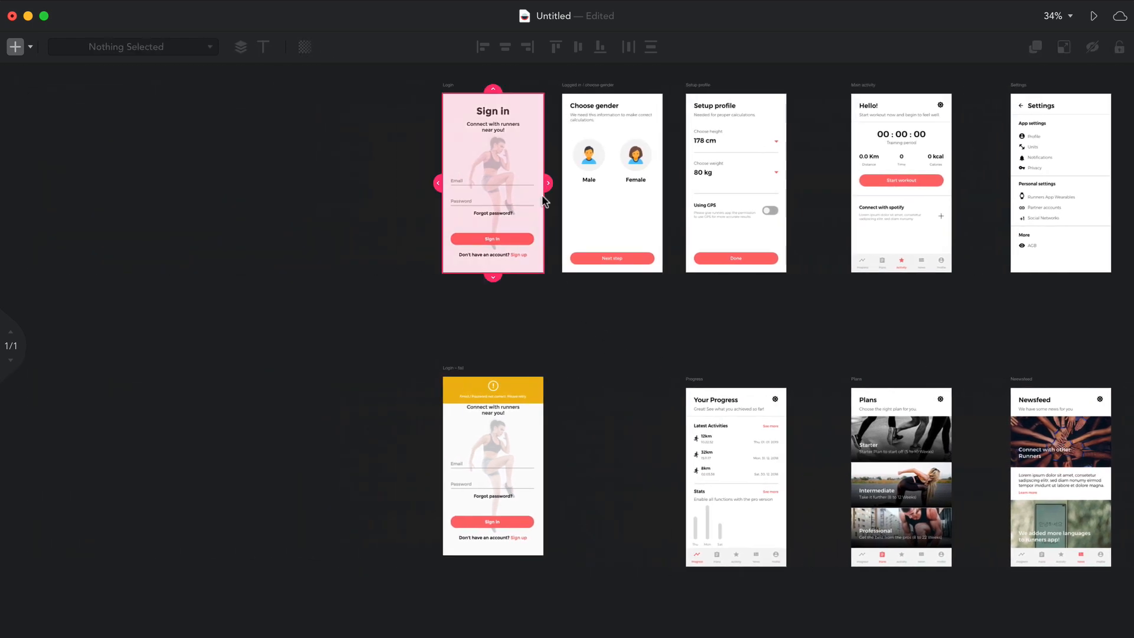
{"action": "left_click_drag", "start_coordinate": [416, 82], "coordinate": [549, 577]}
{"action": "left_click_drag", "start_coordinate": [447, 91], "coordinate": [387, 93]}
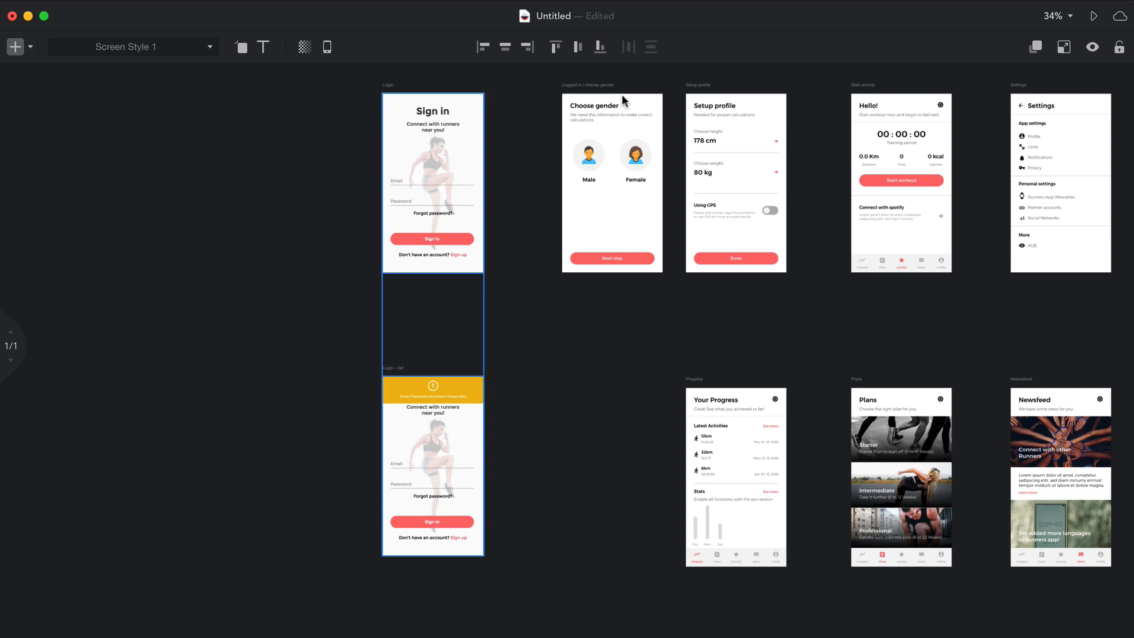
{"action": "left_click_drag", "start_coordinate": [596, 86], "coordinate": [569, 86]}
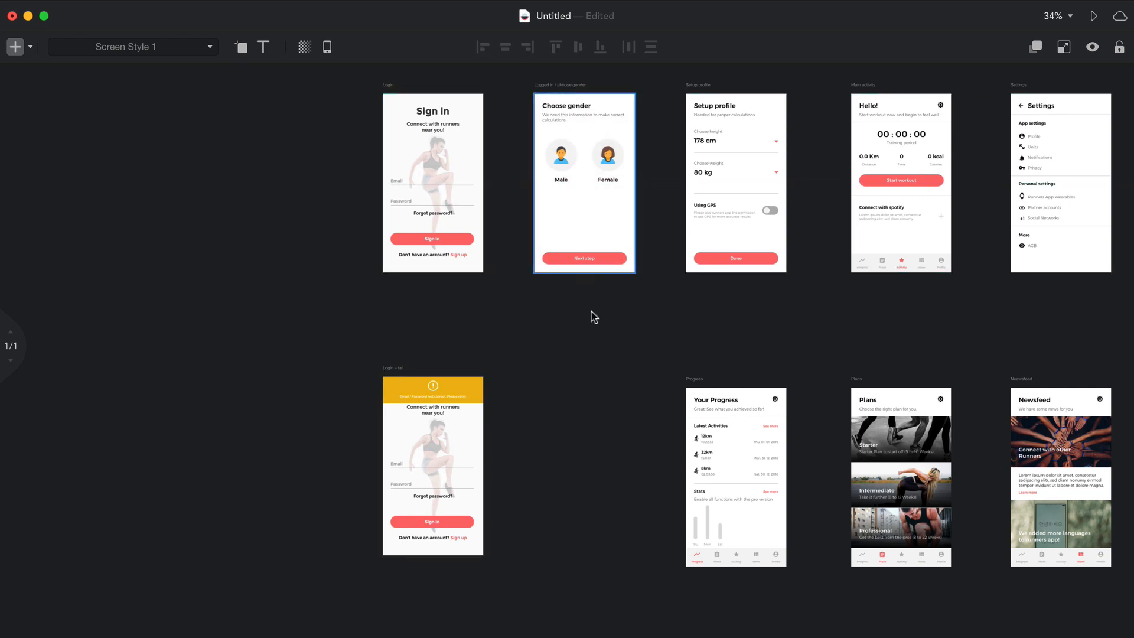
Add a text heading reading "Normal User flow" above the Login screen
{"action": "scroll", "coordinate": [593, 317], "scroll_direction": "right", "scroll_amount": 4}
{"action": "scroll", "coordinate": [592, 317], "scroll_direction": "right", "scroll_amount": 2}
{"action": "scroll", "coordinate": [592, 317], "scroll_direction": "left", "scroll_amount": 4}
{"action": "scroll", "coordinate": [592, 316], "scroll_direction": "up", "scroll_amount": 2}
{"action": "left_click", "coordinate": [259, 275]}
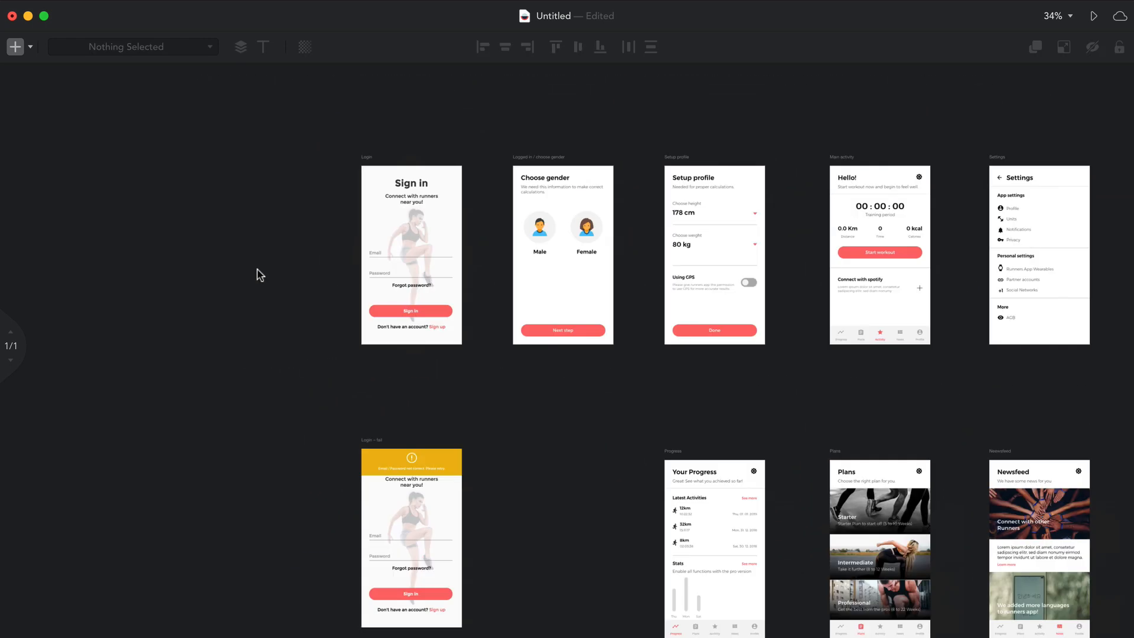
{"action": "left_click", "coordinate": [21, 49]}
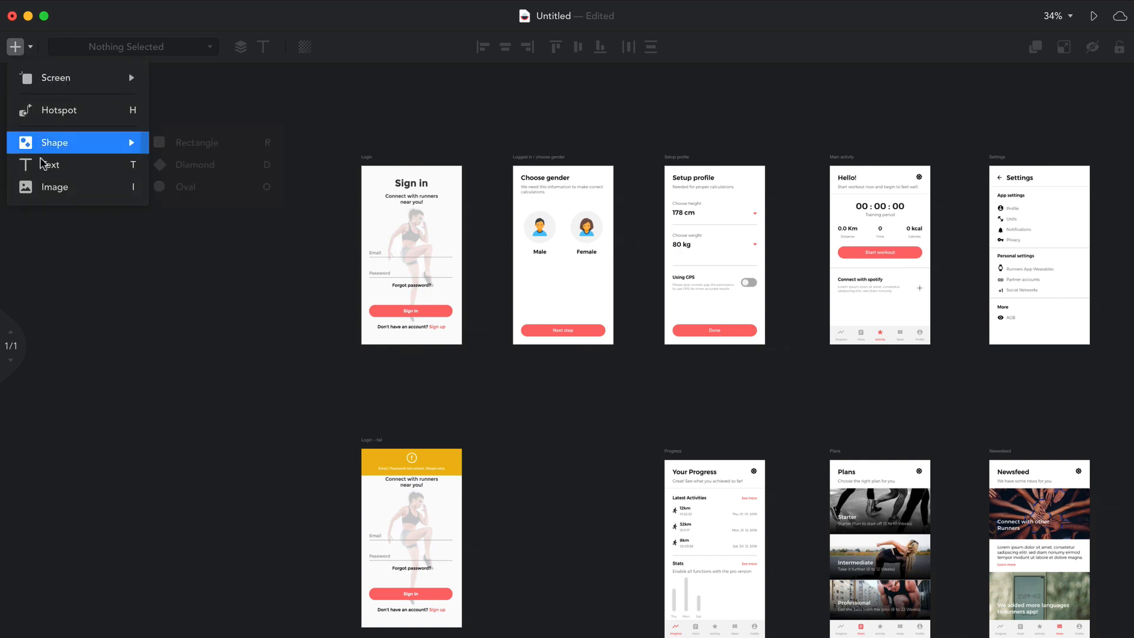
{"action": "left_click", "coordinate": [14, 47]}
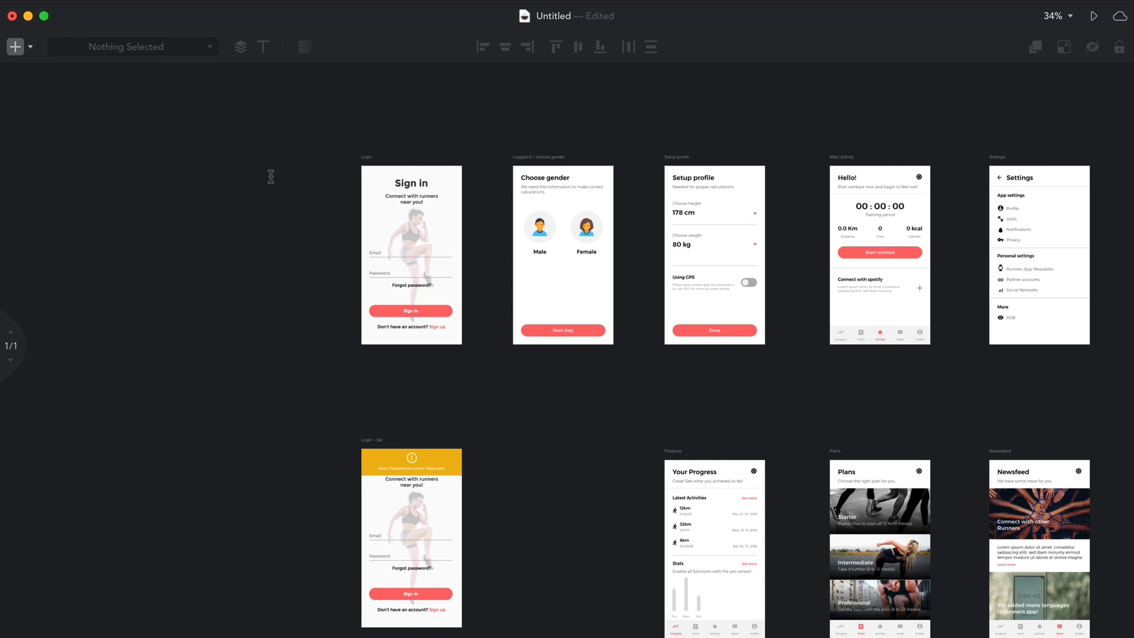
{"action": "left_click", "coordinate": [362, 116]}
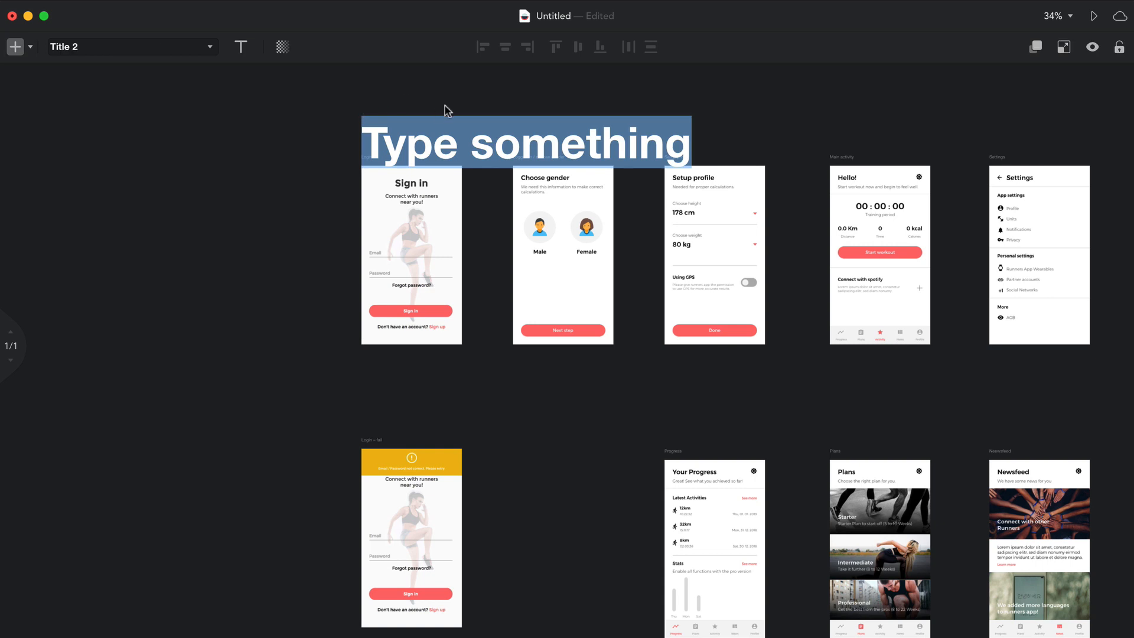
{"action": "type", "text": "Normal"}
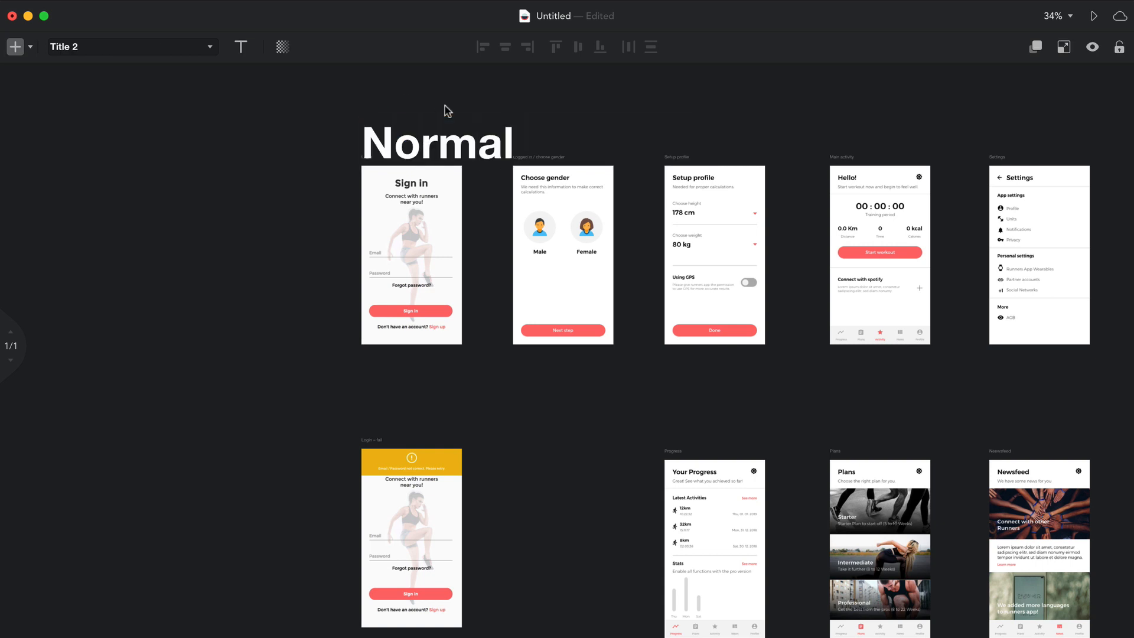
{"action": "type", "text": " Userflow"}
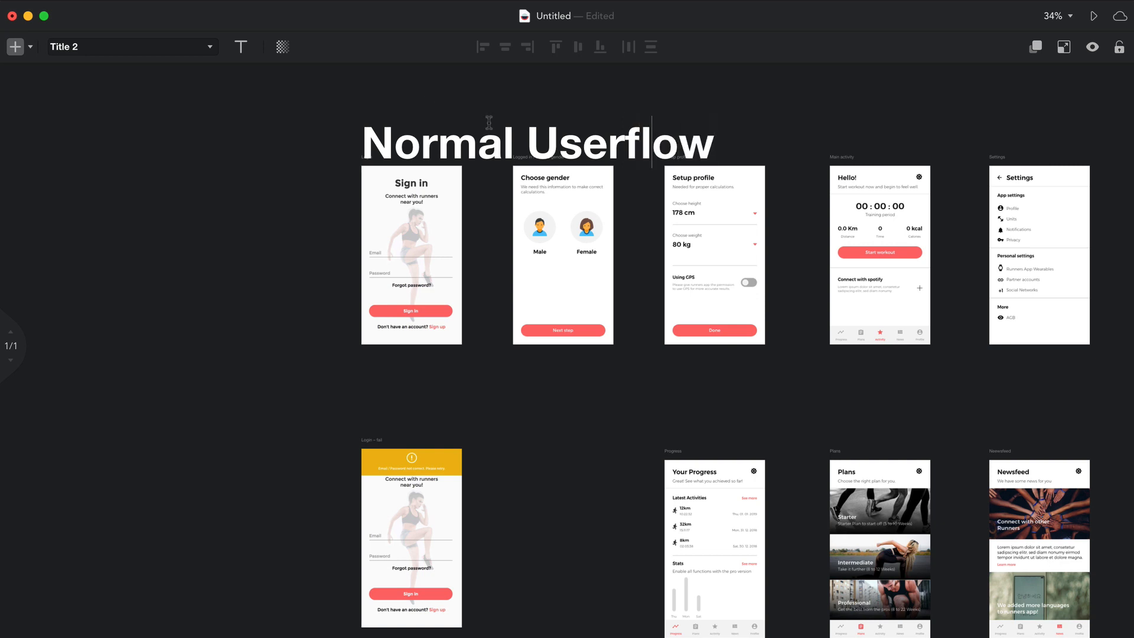
{"action": "key", "text": "Left"}
{"action": "key", "text": "Left"}
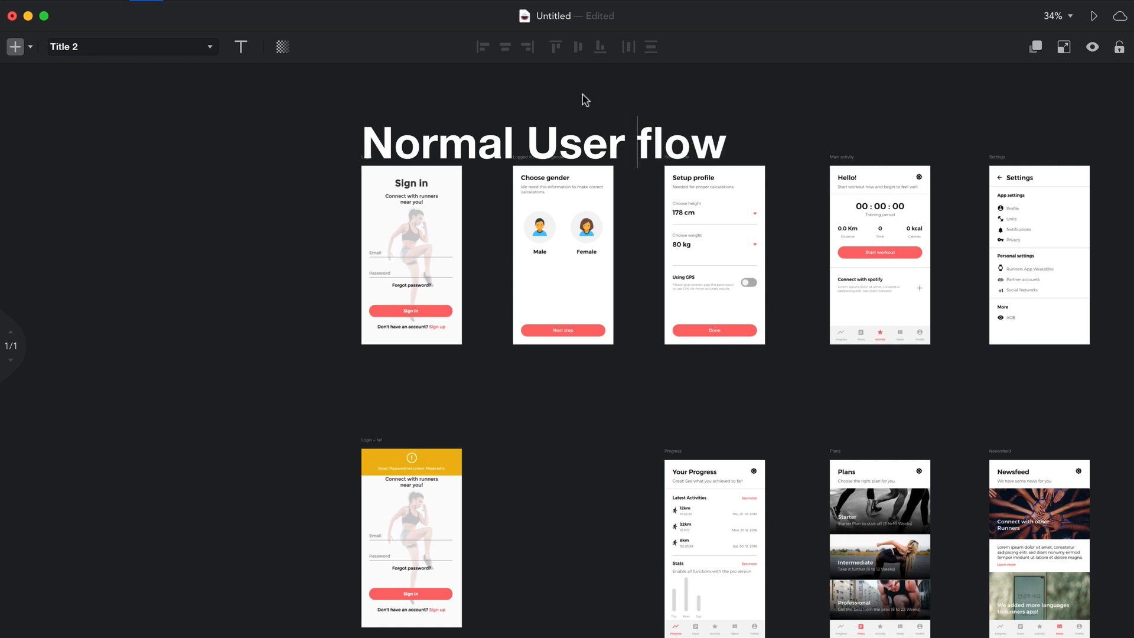
Set the font size of the "Normal User flow" heading to 80
{"action": "key", "text": "super+a"}
{"action": "left_click", "coordinate": [241, 48]}
{"action": "left_click", "coordinate": [277, 111]}
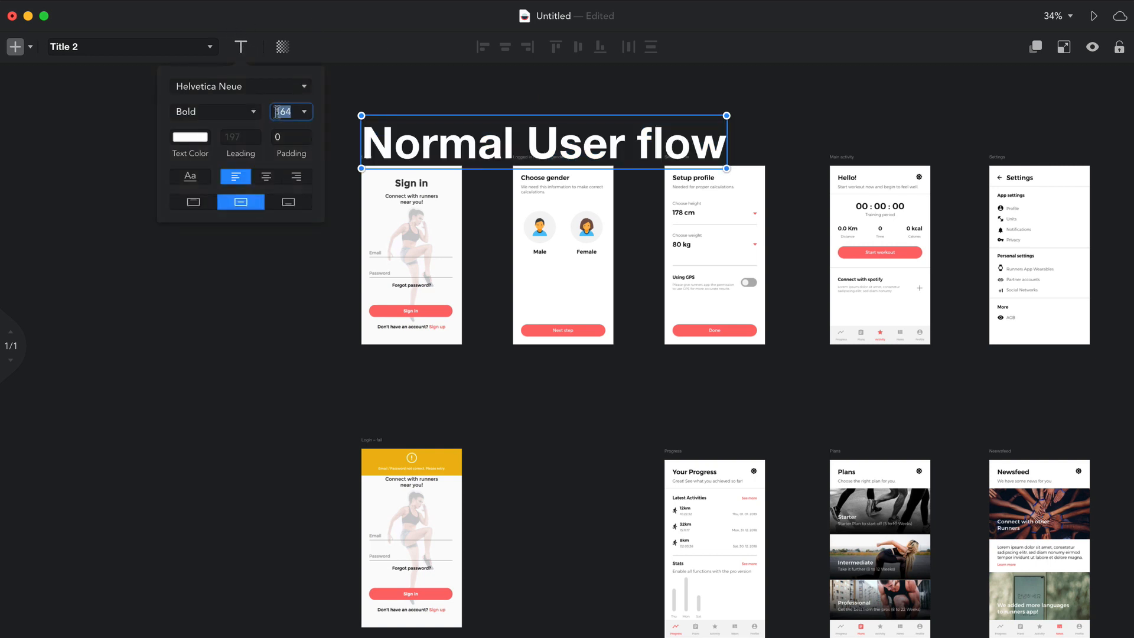
{"action": "type", "text": "100"}
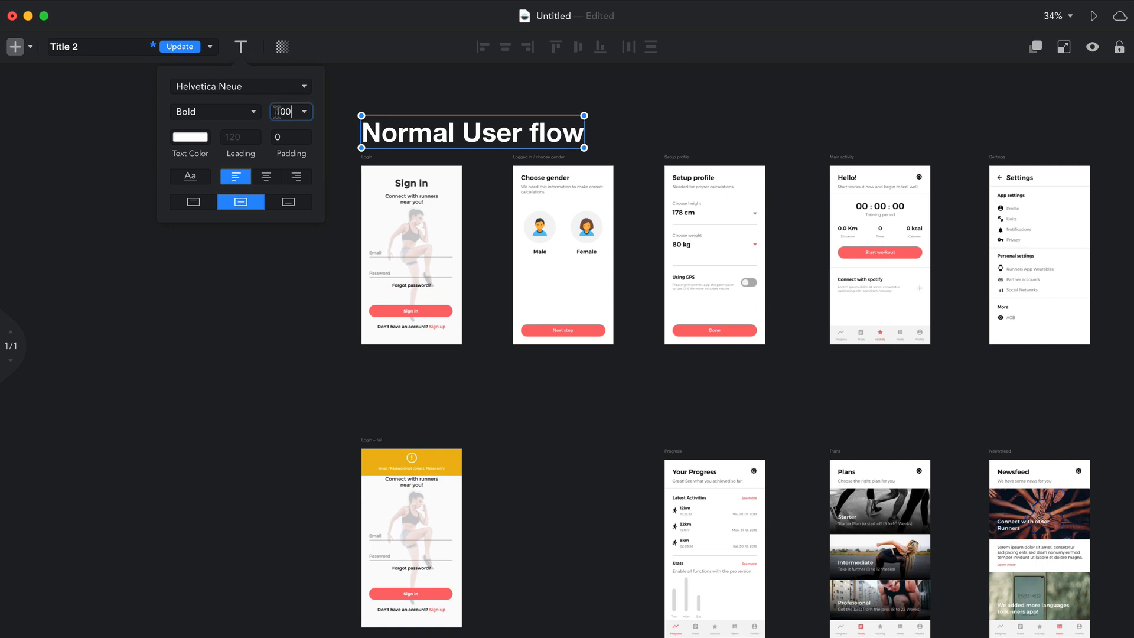
{"action": "double_click", "coordinate": [281, 111]}
{"action": "type", "text": "80"}
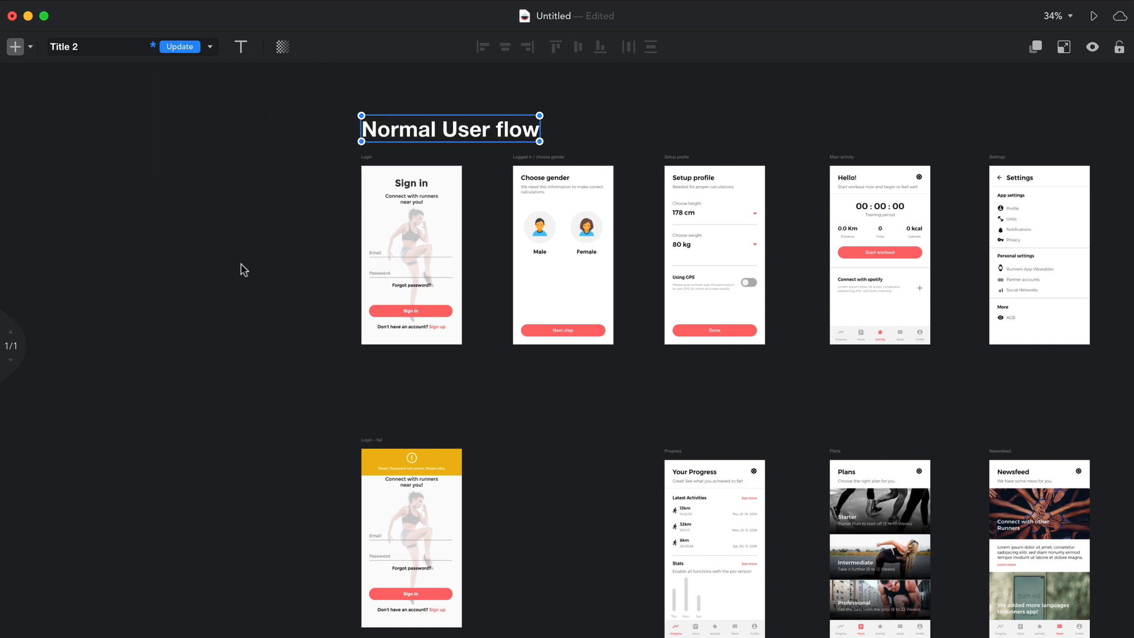
Move the "Normal User flow" heading slightly higher above the Login screen, aligned with its left edge
{"action": "scroll", "coordinate": [258, 267], "scroll_direction": "up", "scroll_amount": 3}
{"action": "left_click", "coordinate": [258, 269]}
{"action": "left_click_drag", "start_coordinate": [384, 266], "coordinate": [379, 250]}
{"action": "scroll", "coordinate": [296, 316], "scroll_direction": "down", "scroll_amount": 3}
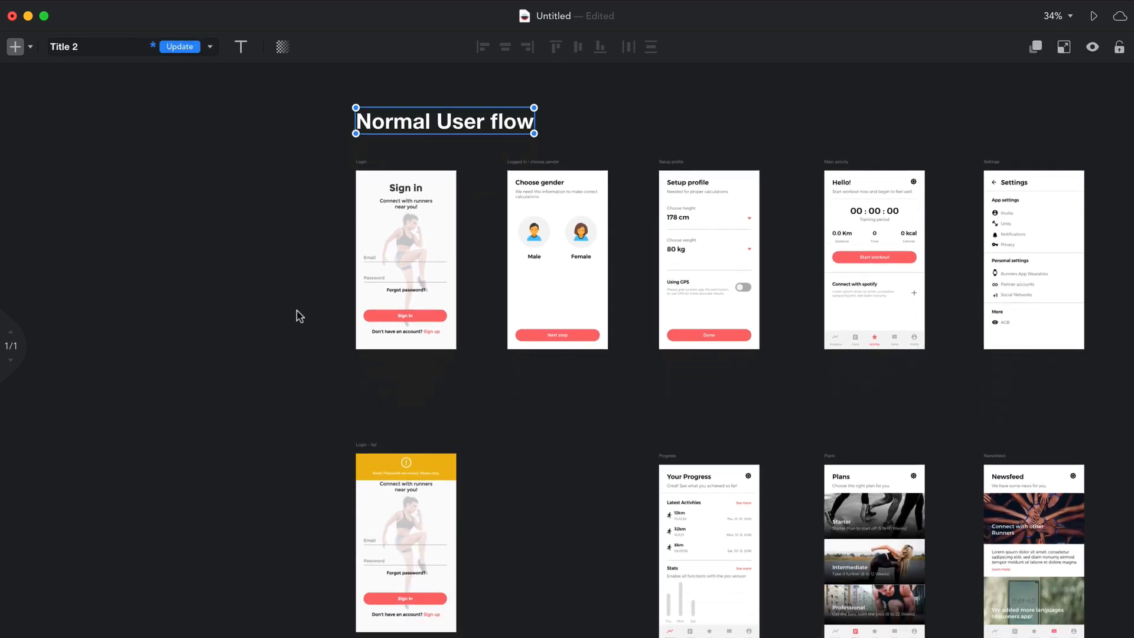
{"action": "left_click", "coordinate": [300, 318]}
Look over the arrangement of both rows of screens from Login to Profile
{"action": "scroll", "coordinate": [297, 324], "scroll_direction": "down", "scroll_amount": 1}
{"action": "scroll", "coordinate": [297, 324], "scroll_direction": "up", "scroll_amount": 1}
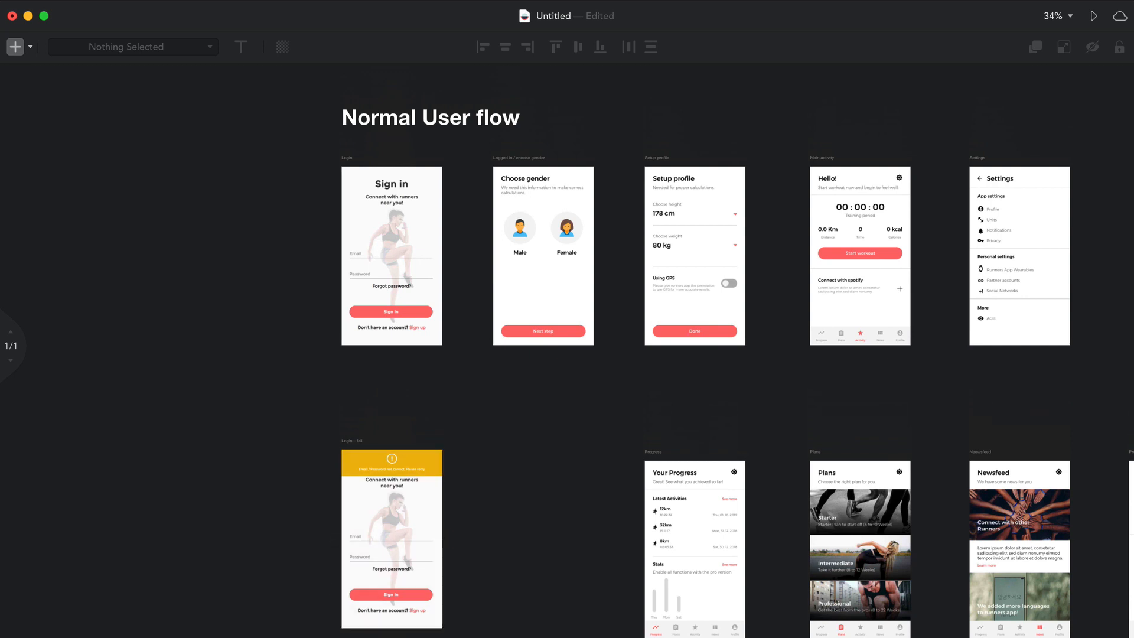
{"action": "left_click", "coordinate": [366, 637]}
{"action": "key", "text": "Escape"}
{"action": "scroll", "coordinate": [270, 445], "scroll_direction": "right", "scroll_amount": 2}
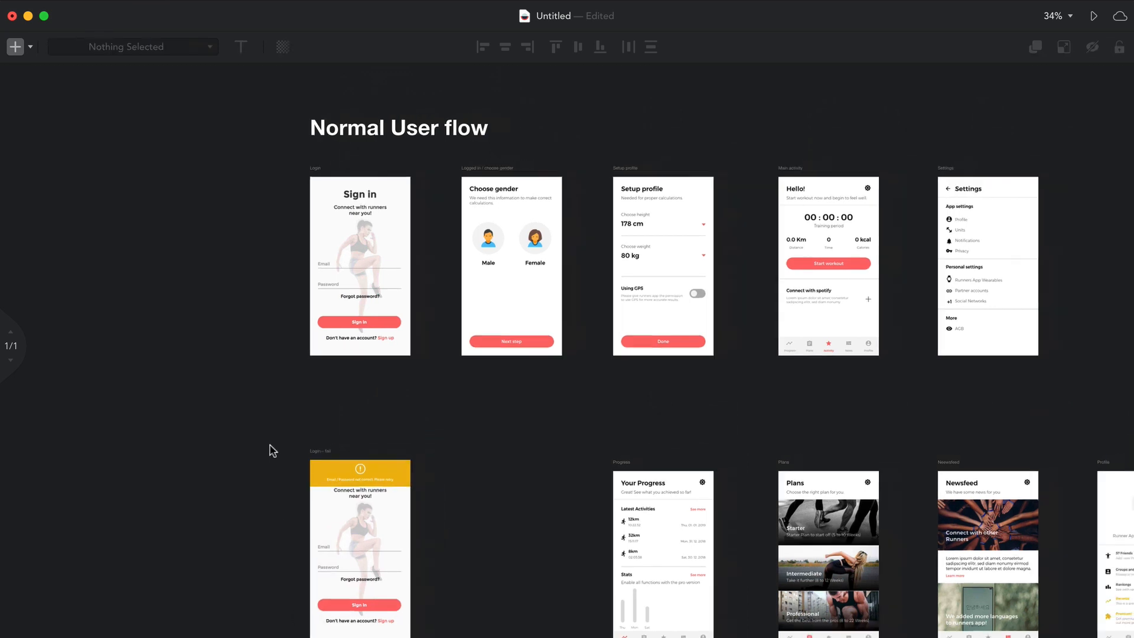
{"action": "scroll", "coordinate": [270, 445], "scroll_direction": "right", "scroll_amount": 5}
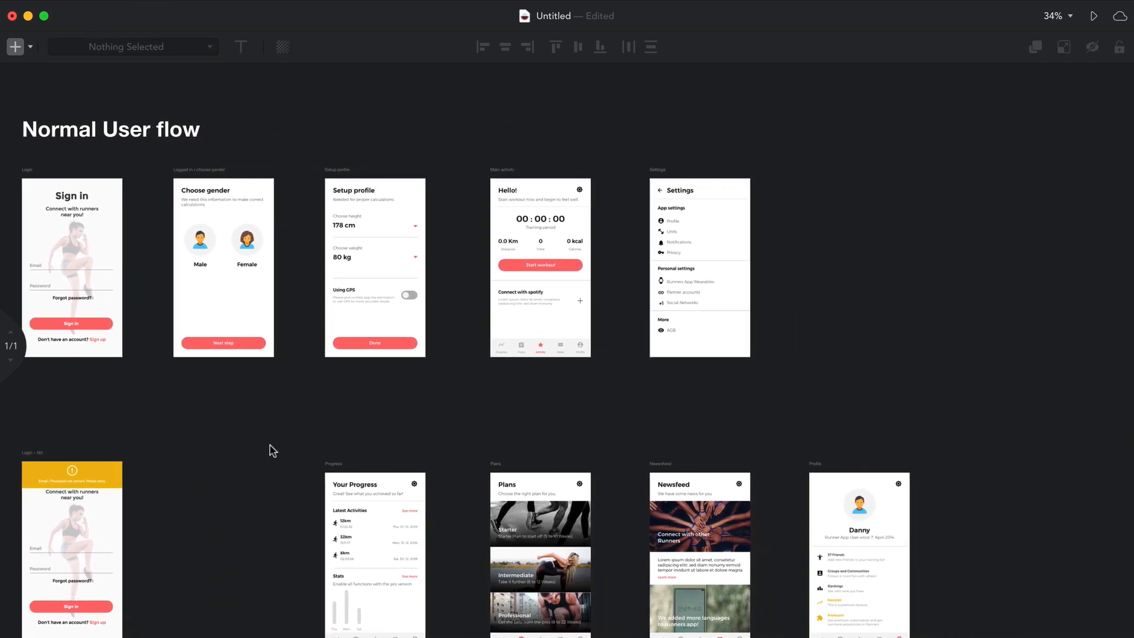
{"action": "scroll", "coordinate": [269, 445], "scroll_direction": "left", "scroll_amount": 5}
{"action": "scroll", "coordinate": [269, 446], "scroll_direction": "left", "scroll_amount": 1}
Connect the right side of the Login screen to the Choose gender screen with a connector
{"action": "mouse_move", "coordinate": [395, 262]}
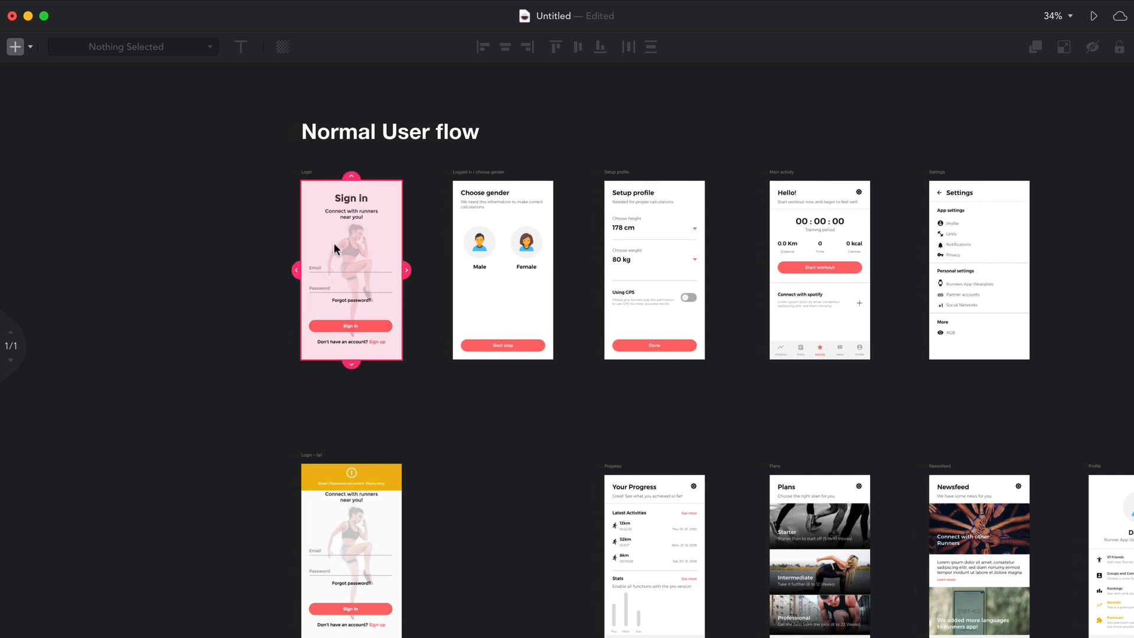
{"action": "left_click", "coordinate": [339, 270]}
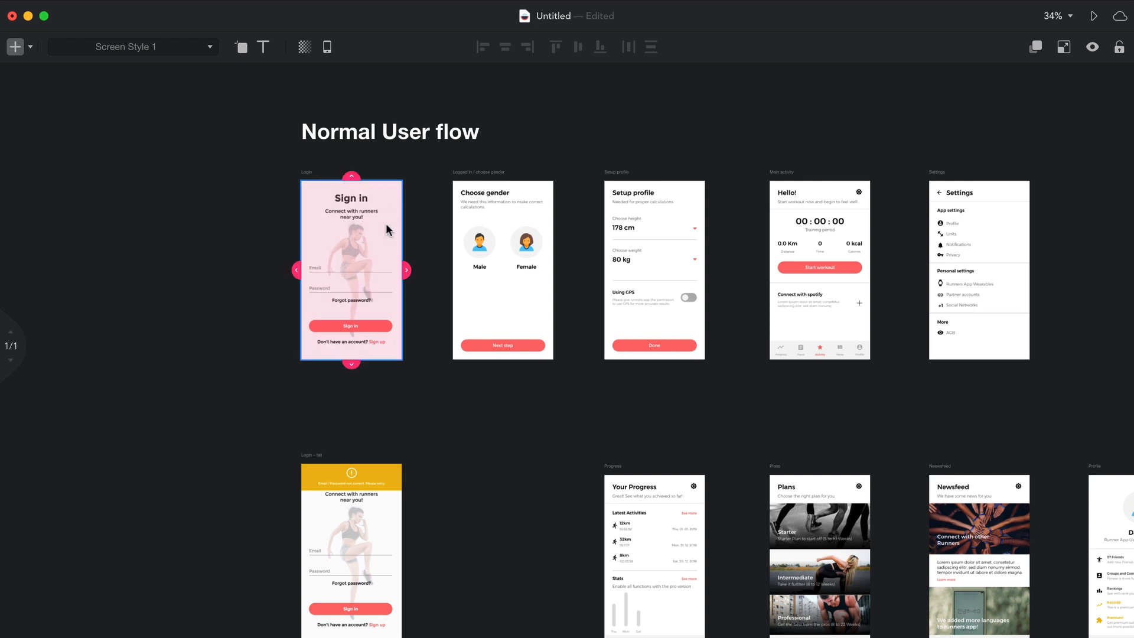
{"action": "left_click_drag", "start_coordinate": [406, 270], "coordinate": [466, 266]}
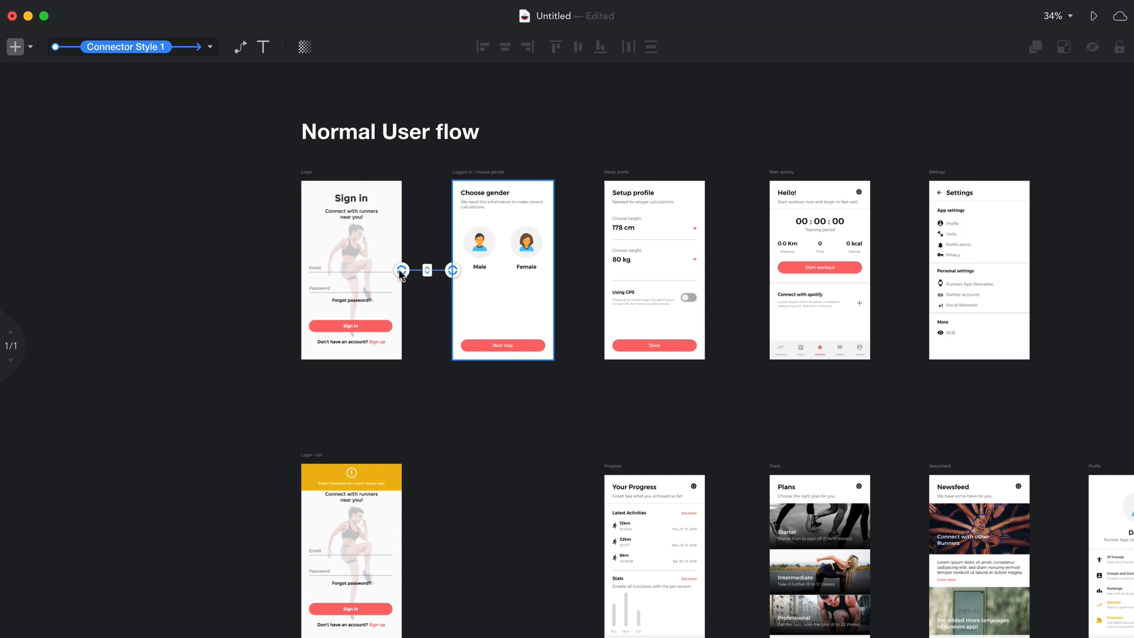
Move the heading, Login and Login – fail screens together further left to widen the gap before Choose gender
{"action": "left_click", "coordinate": [280, 178]}
{"action": "left_click_drag", "start_coordinate": [284, 118], "coordinate": [408, 636]}
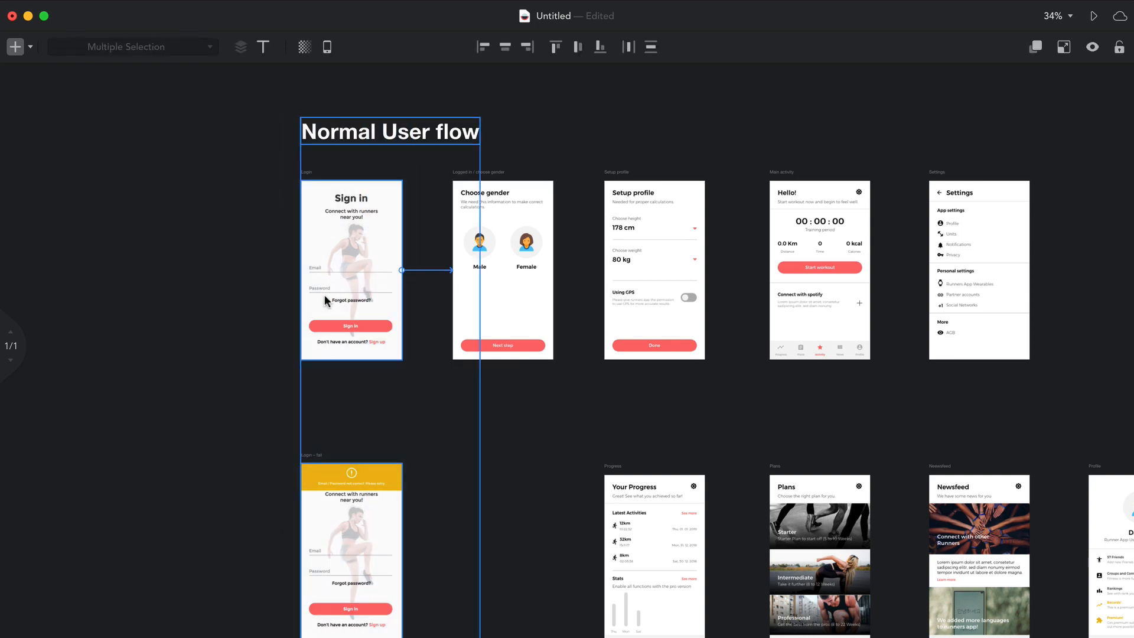
{"action": "left_click_drag", "start_coordinate": [331, 204], "coordinate": [271, 205]}
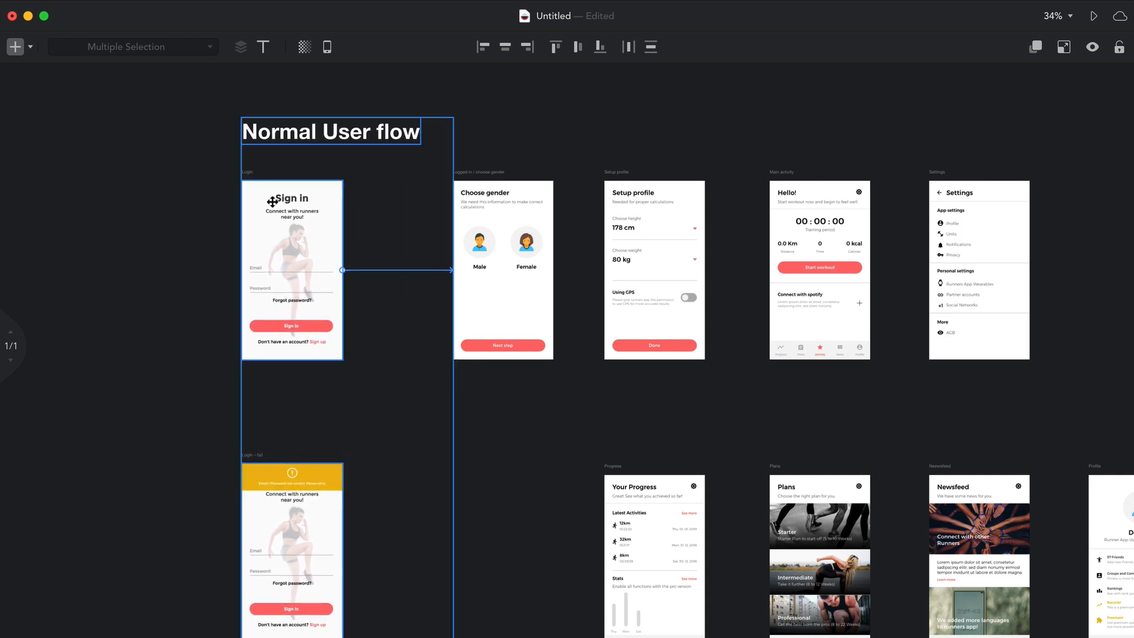
{"action": "left_click", "coordinate": [481, 417]}
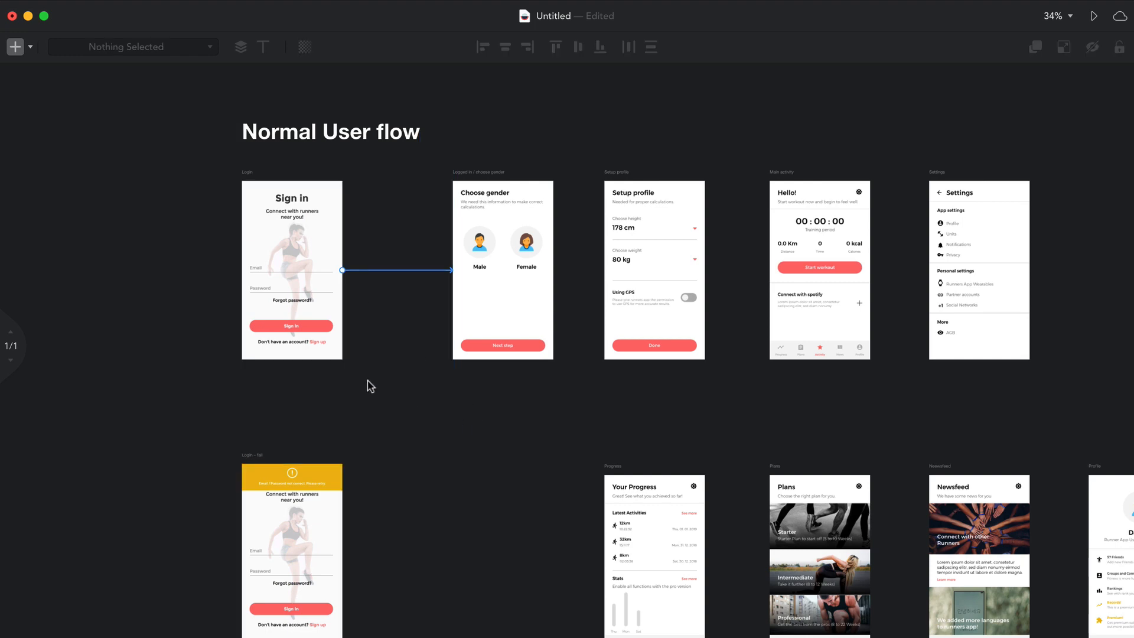
Label the connector between Login and Choose gender "User logged in"
{"action": "scroll", "coordinate": [381, 319], "scroll_direction": "up", "scroll_amount": 5}
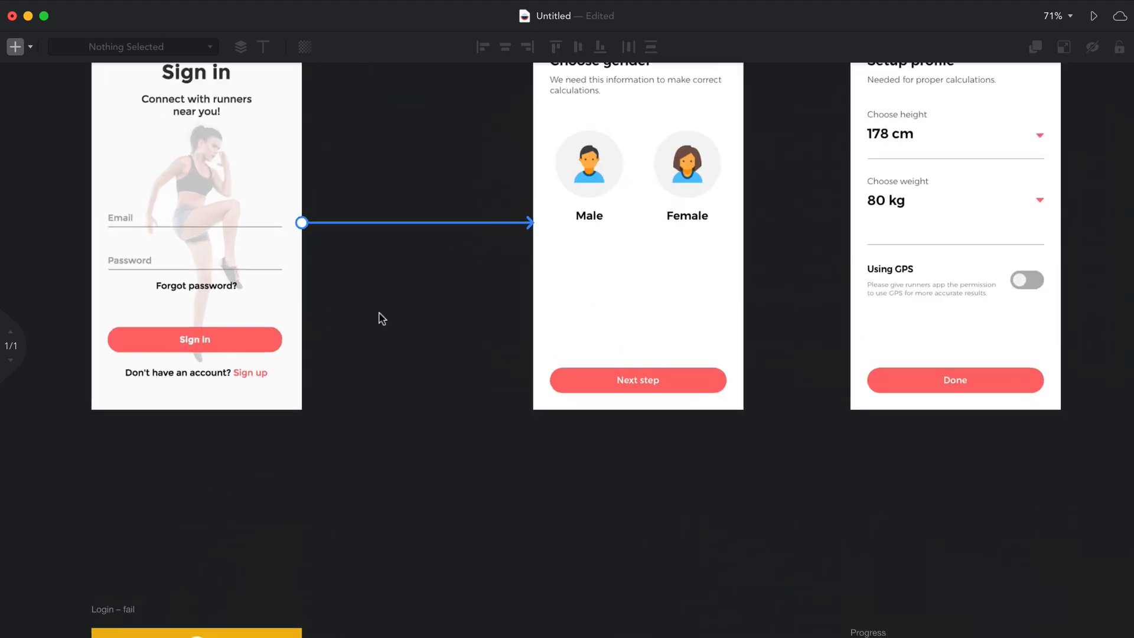
{"action": "double_click", "coordinate": [442, 227]}
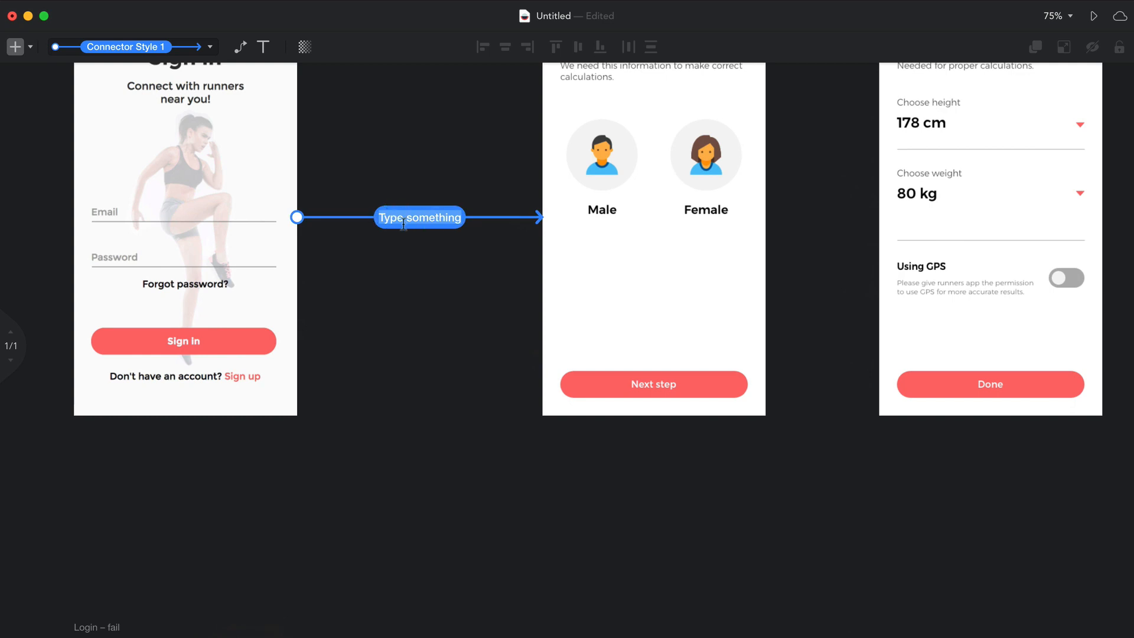
{"action": "scroll", "coordinate": [409, 278], "scroll_direction": "up", "scroll_amount": 1}
{"action": "scroll", "coordinate": [408, 279], "scroll_direction": "left", "scroll_amount": 1}
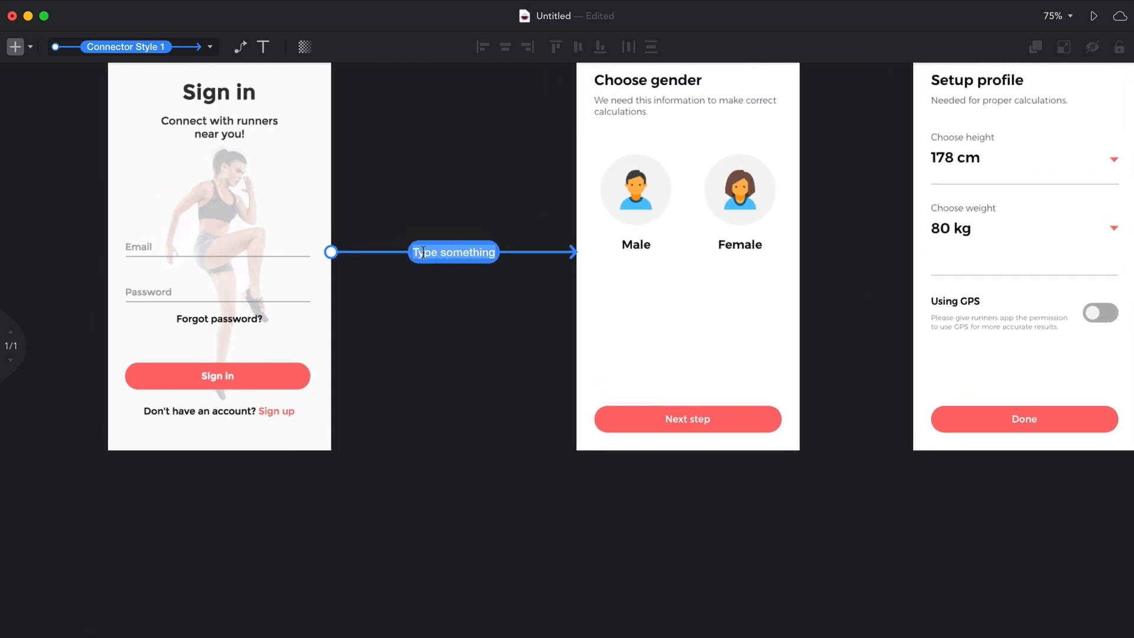
{"action": "scroll", "coordinate": [434, 229], "scroll_direction": "up", "scroll_amount": 1}
{"action": "scroll", "coordinate": [434, 229], "scroll_direction": "right", "scroll_amount": 1}
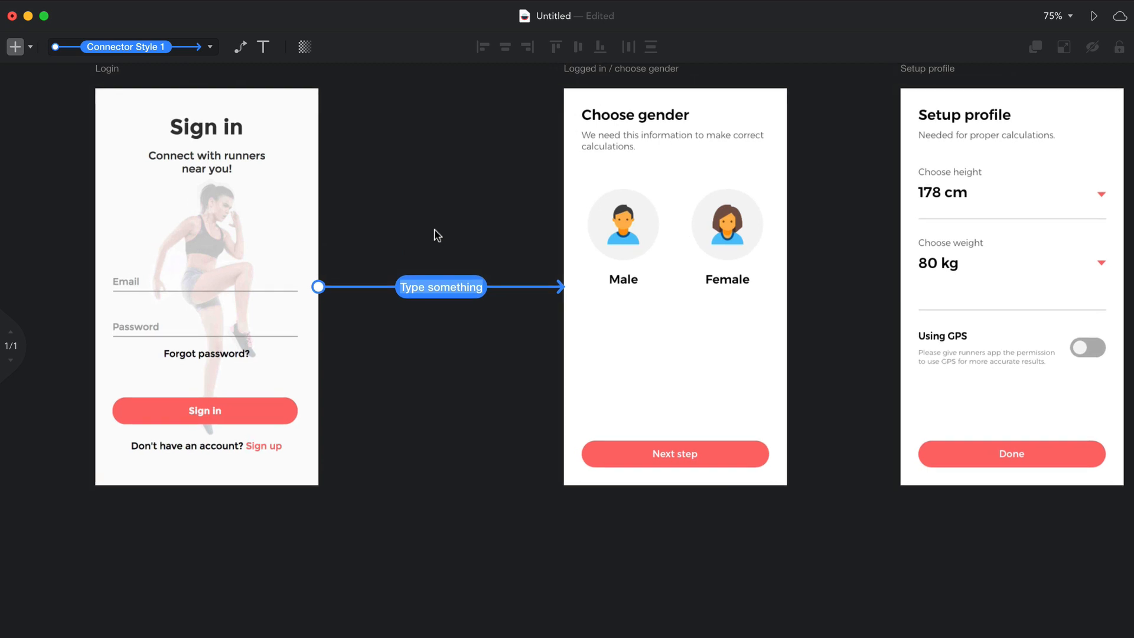
{"action": "type", "text": "User logged in"}
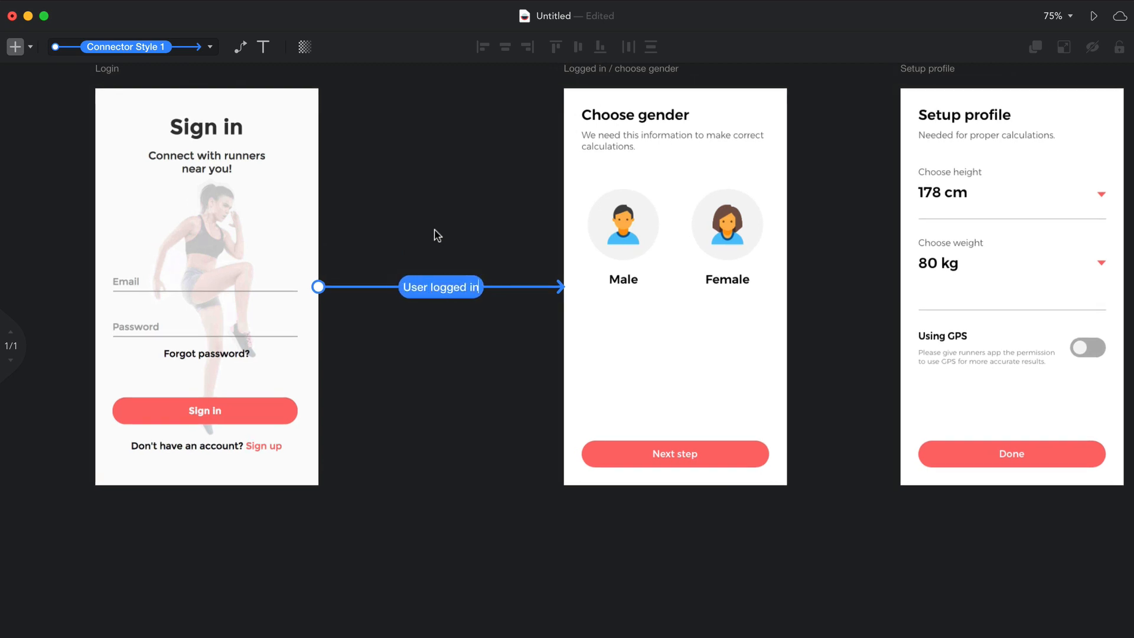
{"action": "key", "text": "Escape"}
{"action": "left_click", "coordinate": [445, 346]}
Connect the bottom of the Login screen to the Login – fail screen and label the connector "Error state / Login failed"
{"action": "scroll", "coordinate": [443, 341], "scroll_direction": "left", "scroll_amount": 5}
{"action": "scroll", "coordinate": [443, 341], "scroll_direction": "down", "scroll_amount": 4}
{"action": "left_click_drag", "start_coordinate": [364, 365], "coordinate": [353, 600]}
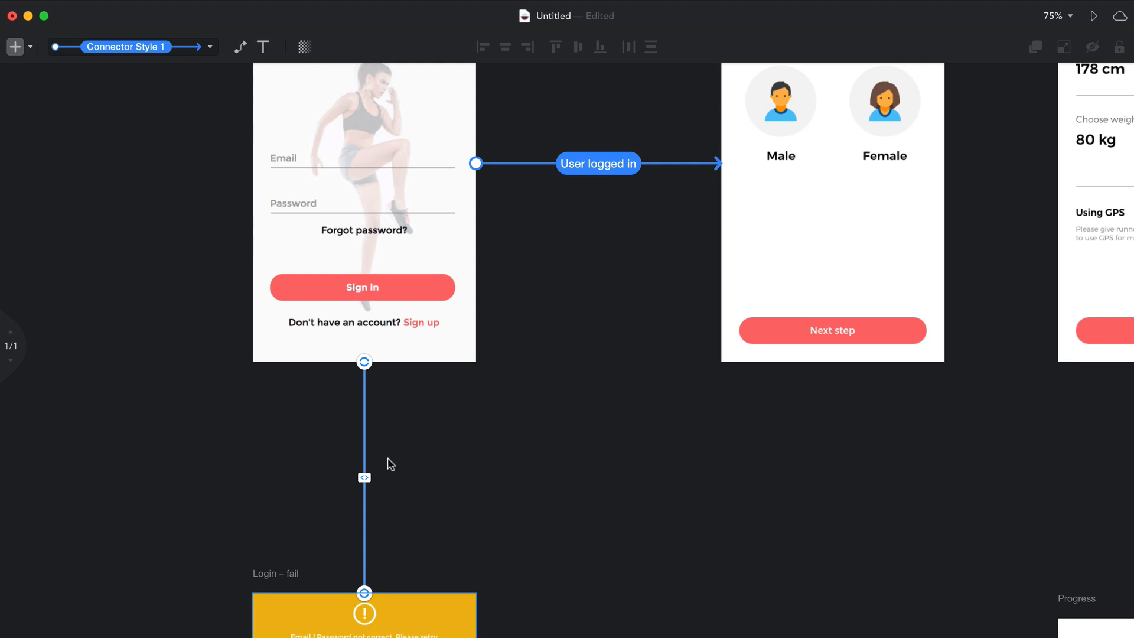
{"action": "left_click", "coordinate": [364, 479]}
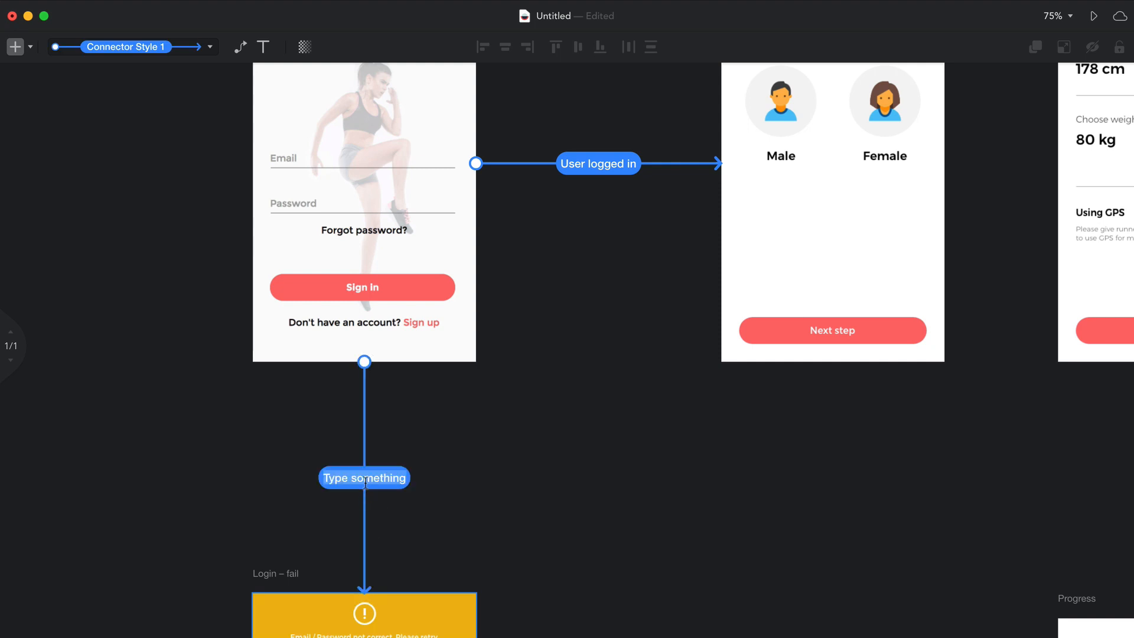
{"action": "type", "text": "Error state"}
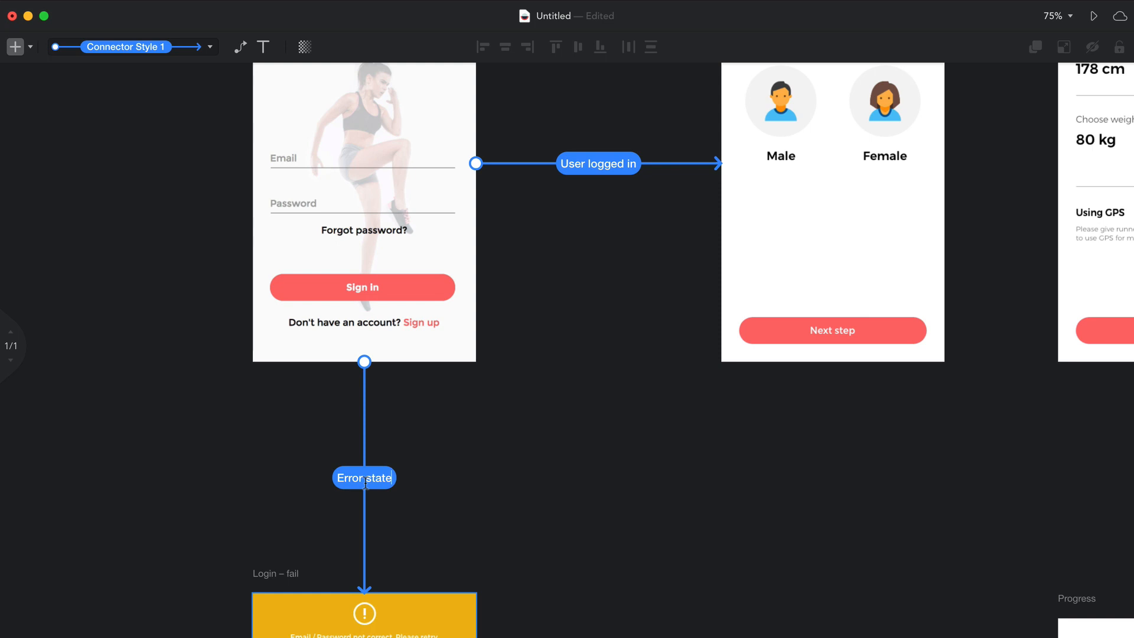
{"action": "type", "text": "/ Login failed"}
{"action": "key", "text": "Escape"}
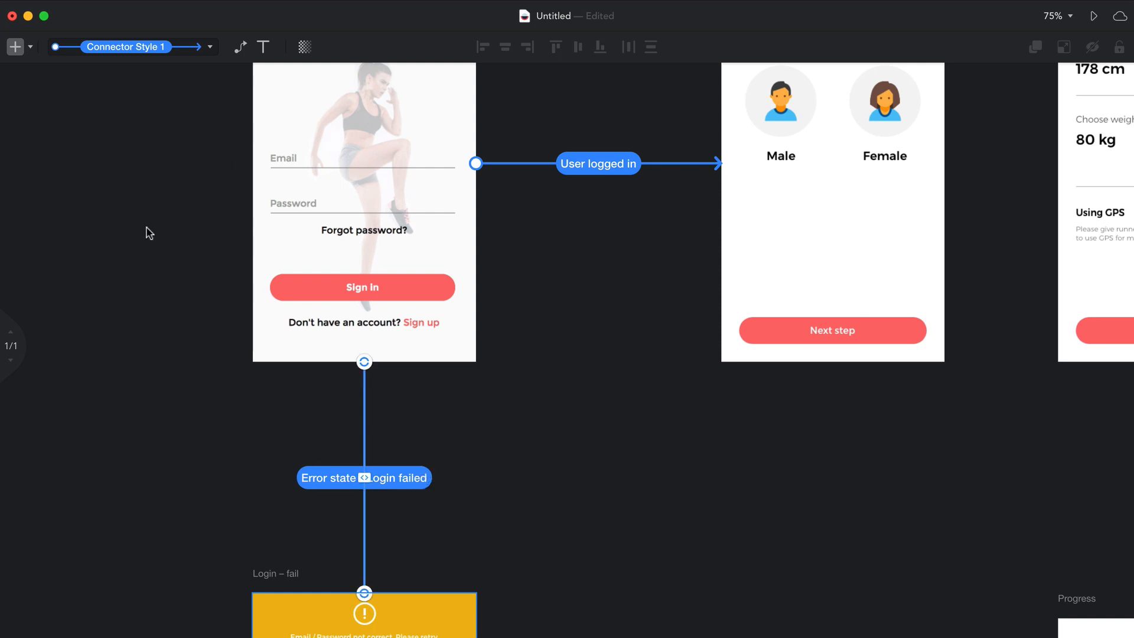
Apply Connector Style 2 to the connector between Login and Login – fail
{"action": "left_click", "coordinate": [163, 51]}
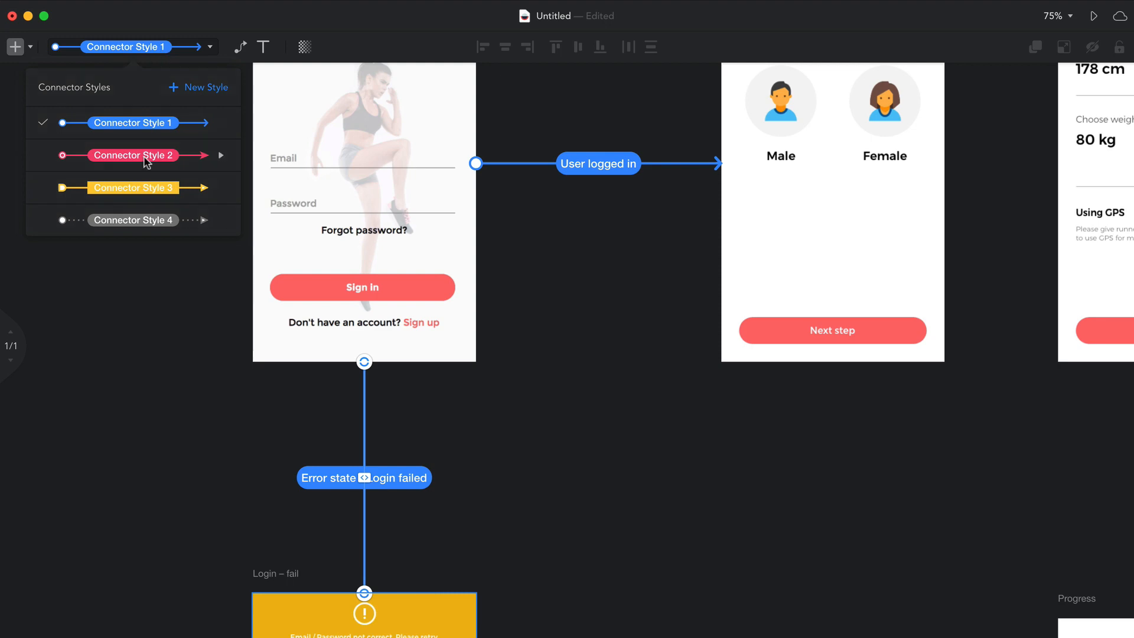
{"action": "left_click", "coordinate": [148, 163]}
{"action": "left_click", "coordinate": [458, 468]}
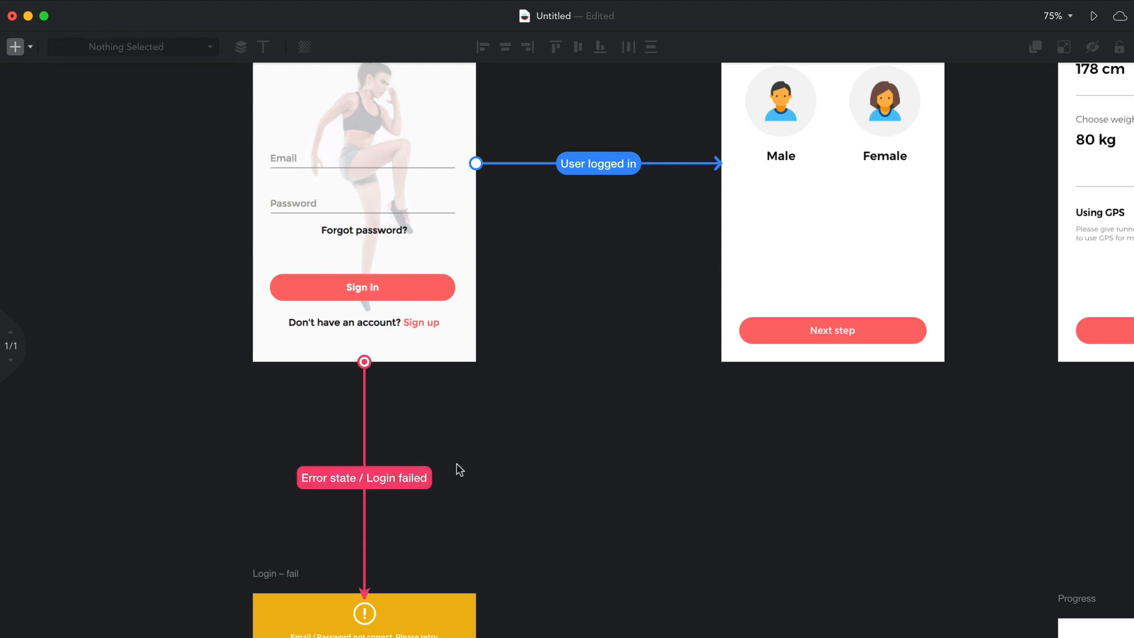
Connect the Next step button on the Choose gender screen to the left side of the Setup profile screen
{"action": "key", "text": "super+1"}
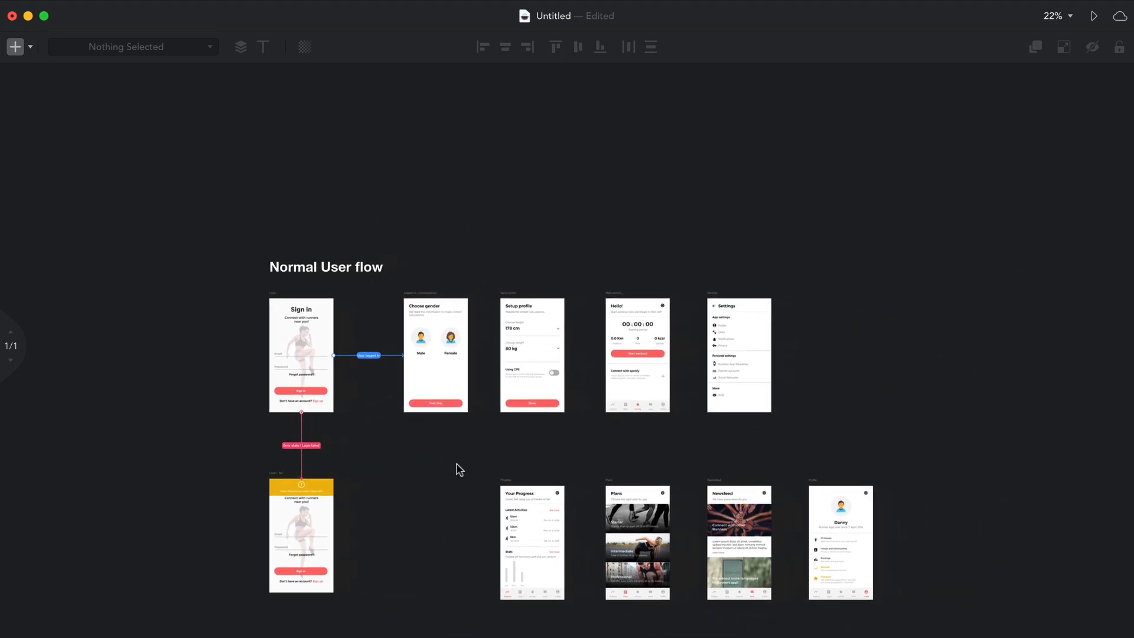
{"action": "scroll", "coordinate": [457, 465], "scroll_direction": "up", "scroll_amount": 10}
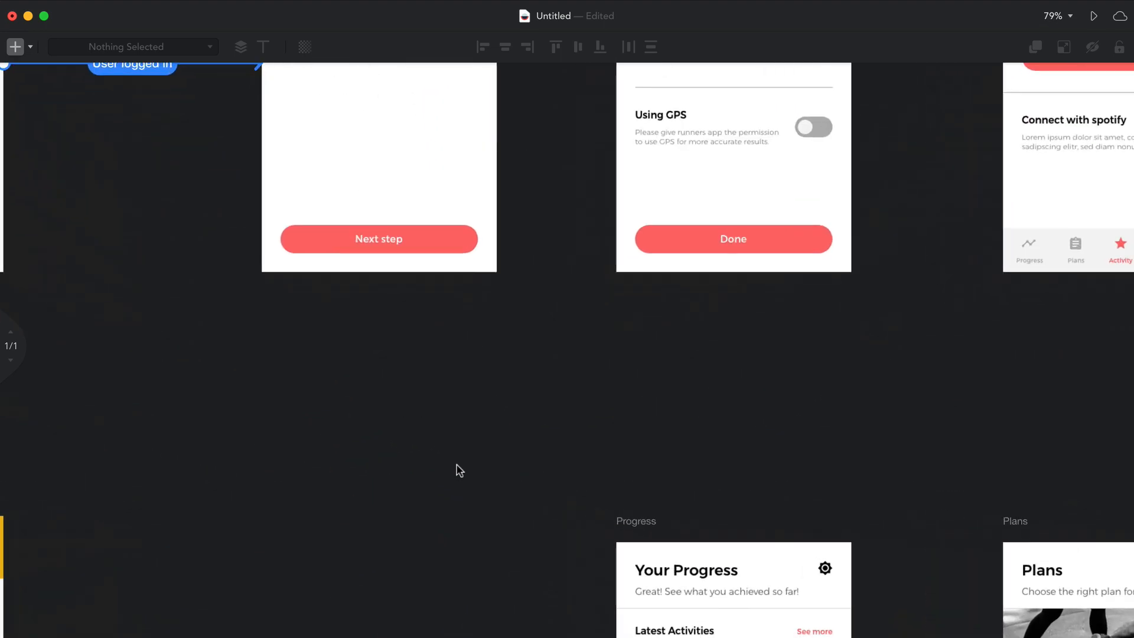
{"action": "scroll", "coordinate": [459, 470], "scroll_direction": "down", "scroll_amount": 5}
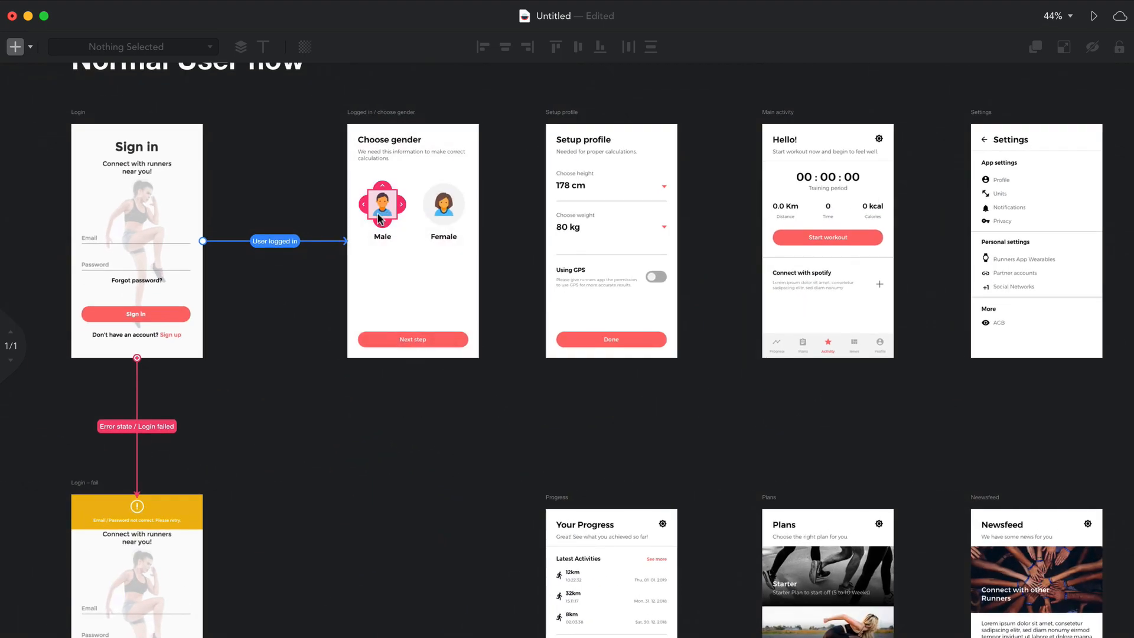
{"action": "left_click", "coordinate": [397, 221]}
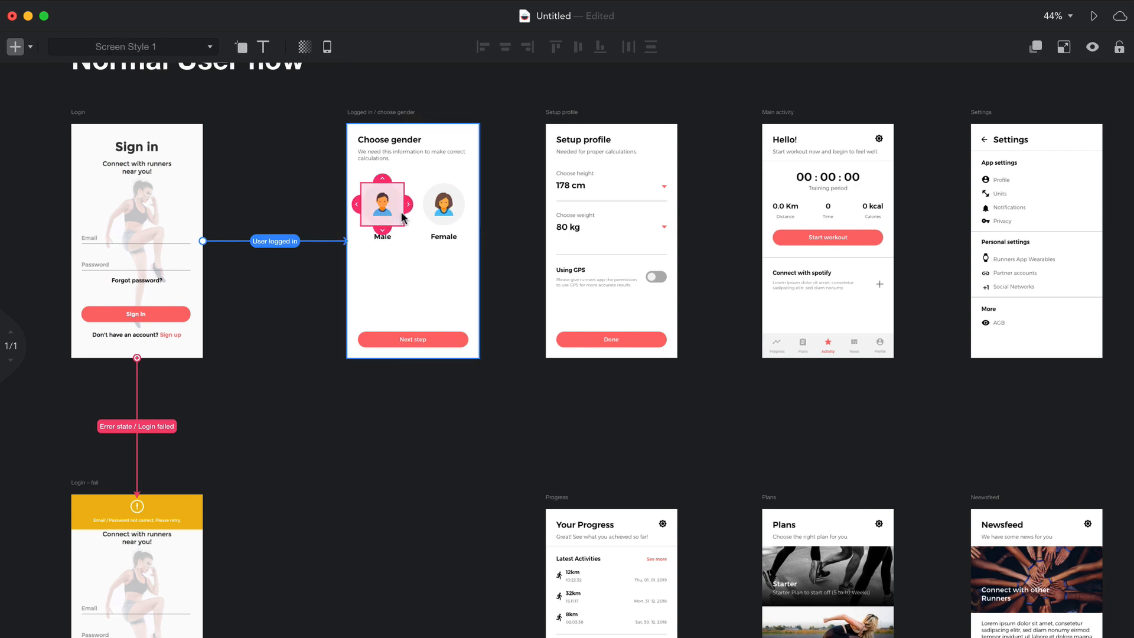
{"action": "left_click_drag", "start_coordinate": [468, 339], "coordinate": [551, 251]}
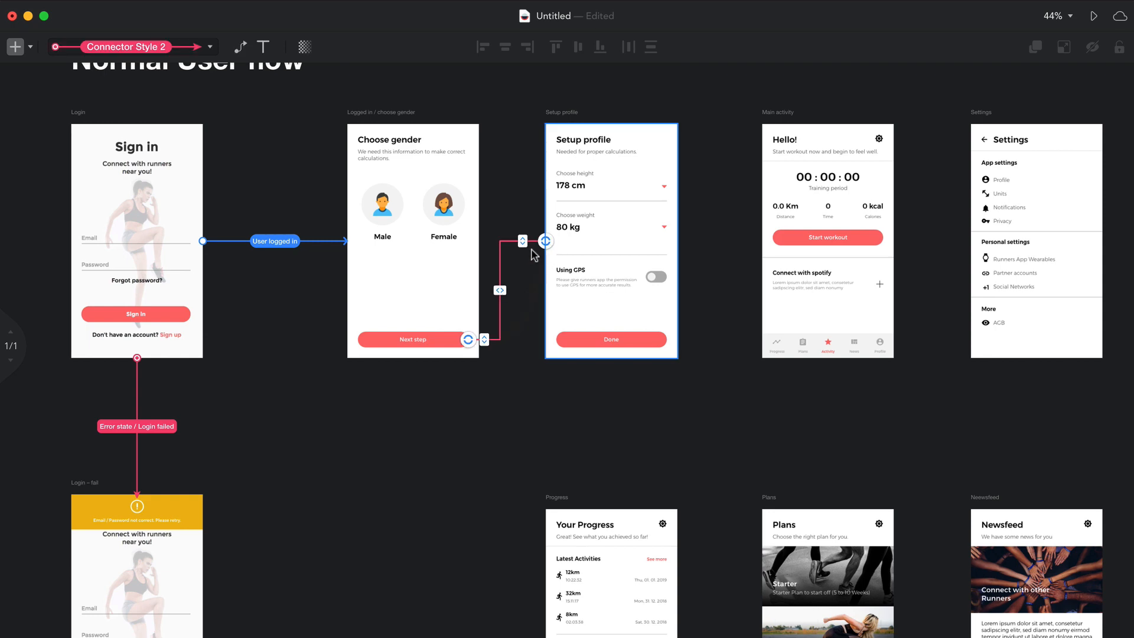
Shift the vertical segment of the Next step connector slightly closer to the Setup profile screen
{"action": "scroll", "coordinate": [526, 249], "scroll_direction": "up", "scroll_amount": 7}
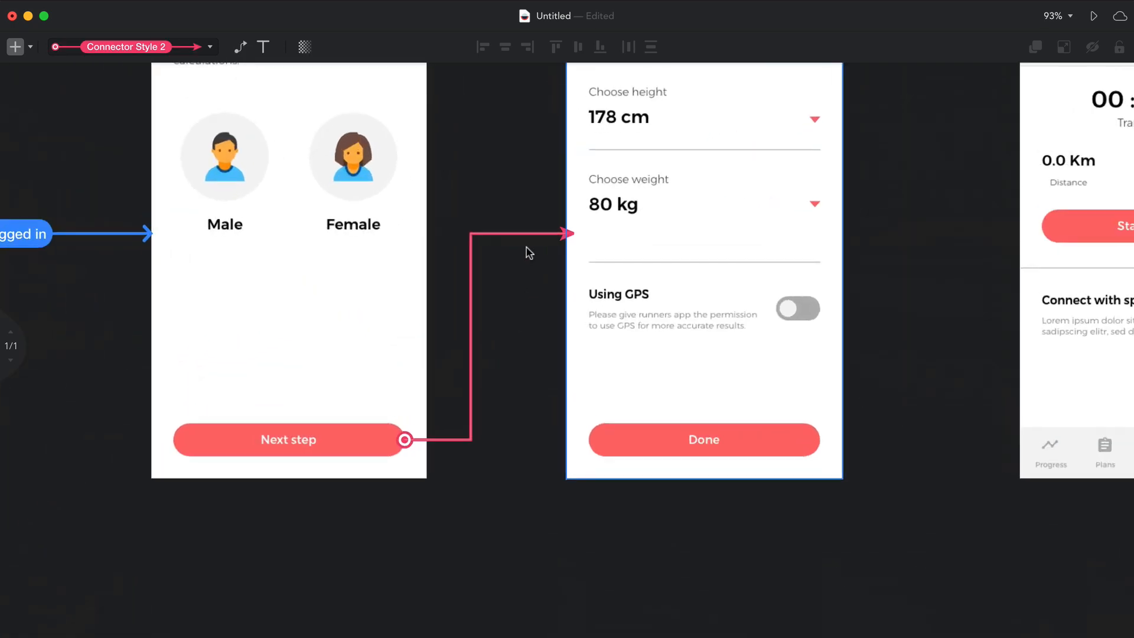
{"action": "scroll", "coordinate": [527, 248], "scroll_direction": "down", "scroll_amount": 5}
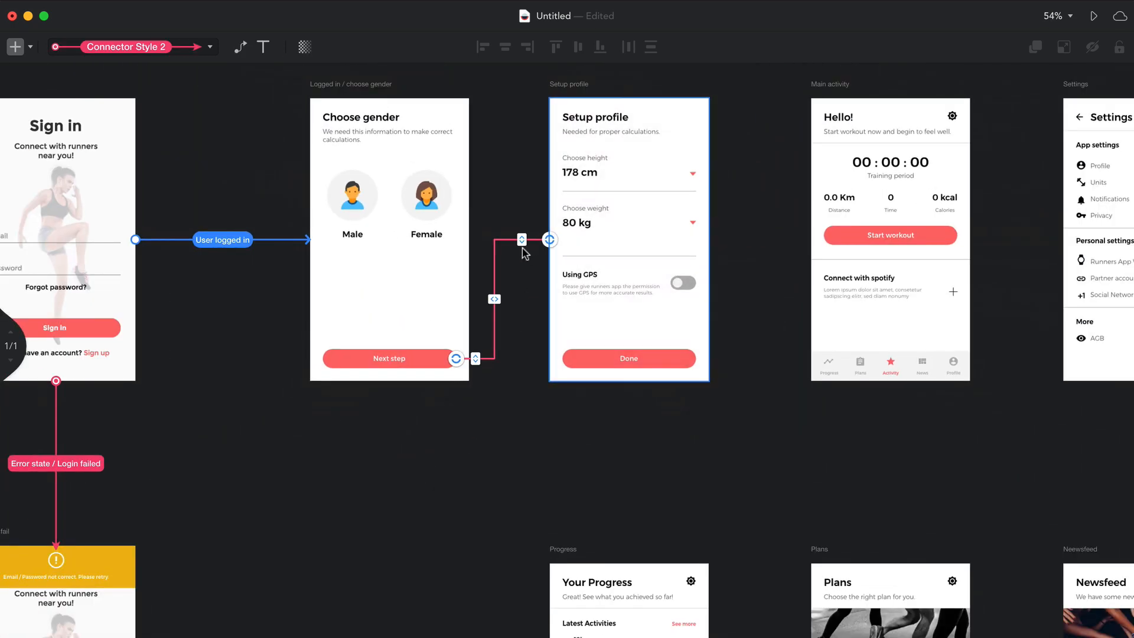
{"action": "mouse_move", "coordinate": [492, 298]}
{"action": "left_mouse_down"}
{"action": "mouse_move", "coordinate": [480, 296]}
{"action": "mouse_move", "coordinate": [507, 294]}
{"action": "left_mouse_up"}
{"action": "left_click", "coordinate": [505, 384]}
Look over the Setup profile, Main activity and Settings screens and the space around them
{"action": "scroll", "coordinate": [504, 383], "scroll_direction": "right", "scroll_amount": 5}
{"action": "scroll", "coordinate": [505, 383], "scroll_direction": "up", "scroll_amount": 2}
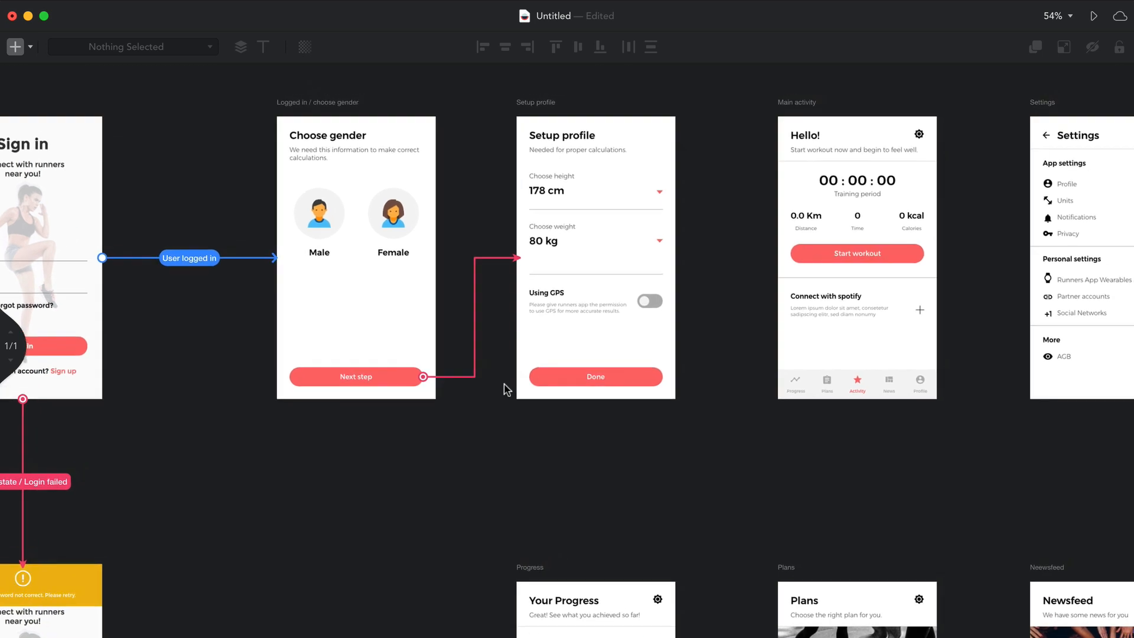
{"action": "scroll", "coordinate": [429, 405], "scroll_direction": "up", "scroll_amount": 2}
{"action": "scroll", "coordinate": [428, 404], "scroll_direction": "right", "scroll_amount": 1}
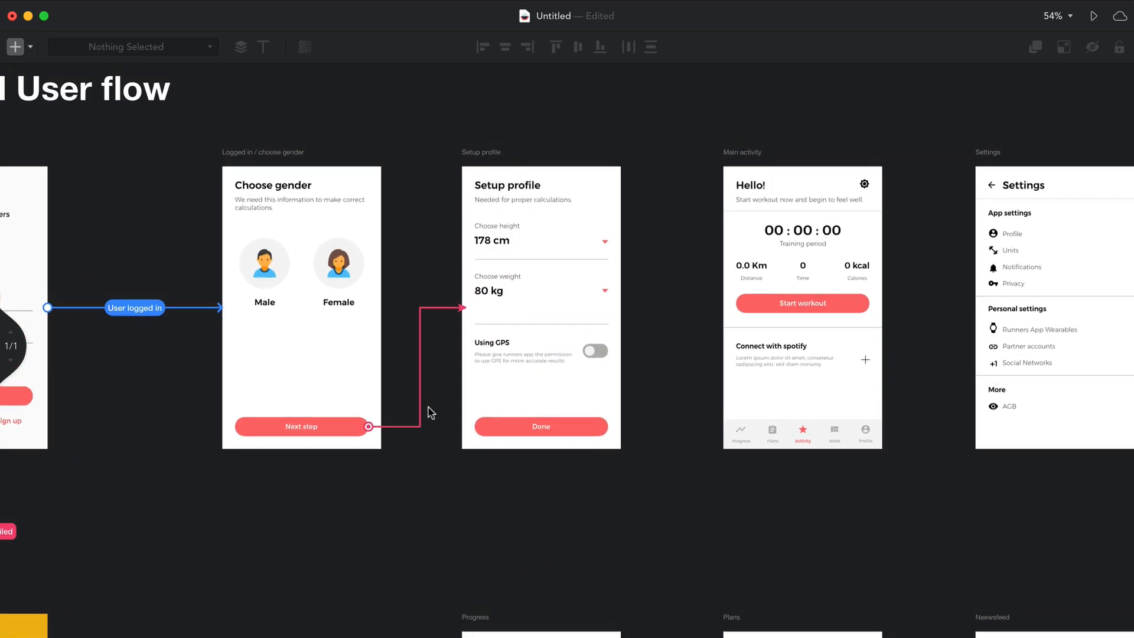
{"action": "scroll", "coordinate": [414, 417], "scroll_direction": "up", "scroll_amount": 1}
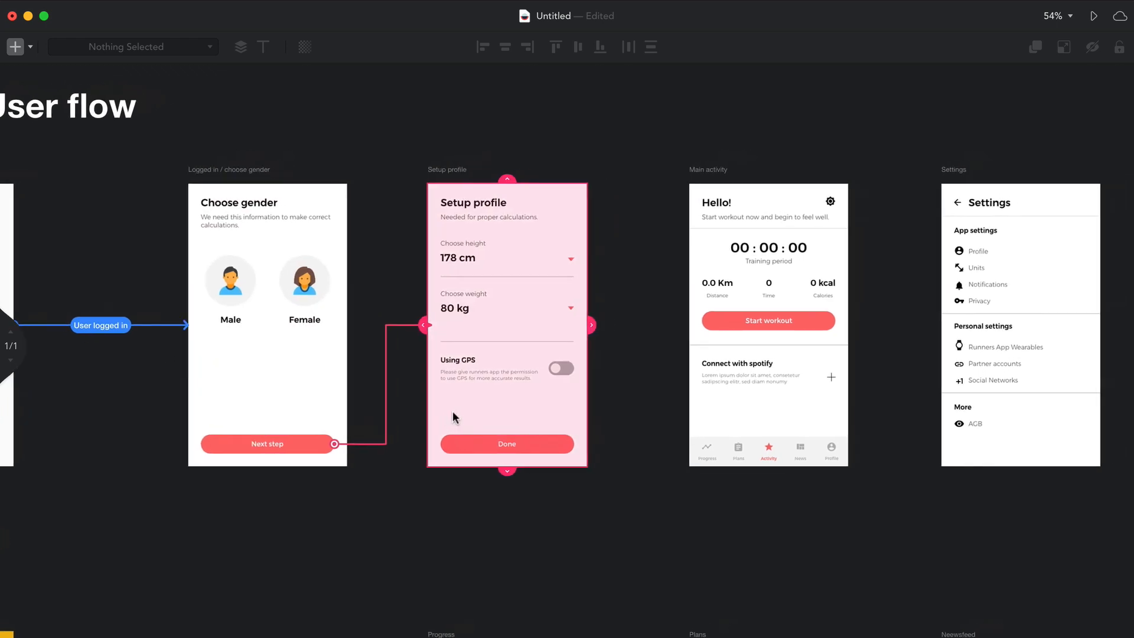
{"action": "scroll", "coordinate": [509, 325], "scroll_direction": "right", "scroll_amount": 5}
{"action": "scroll", "coordinate": [510, 325], "scroll_direction": "up", "scroll_amount": 3}
{"action": "scroll", "coordinate": [513, 331], "scroll_direction": "right", "scroll_amount": 3}
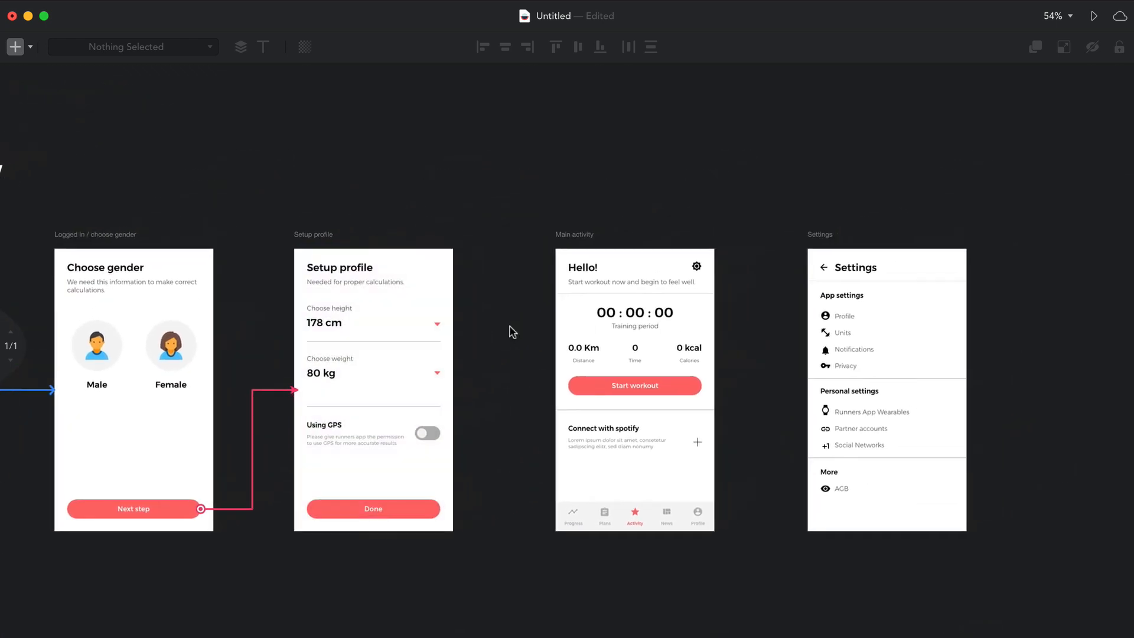
{"action": "scroll", "coordinate": [513, 332], "scroll_direction": "down", "scroll_amount": 2}
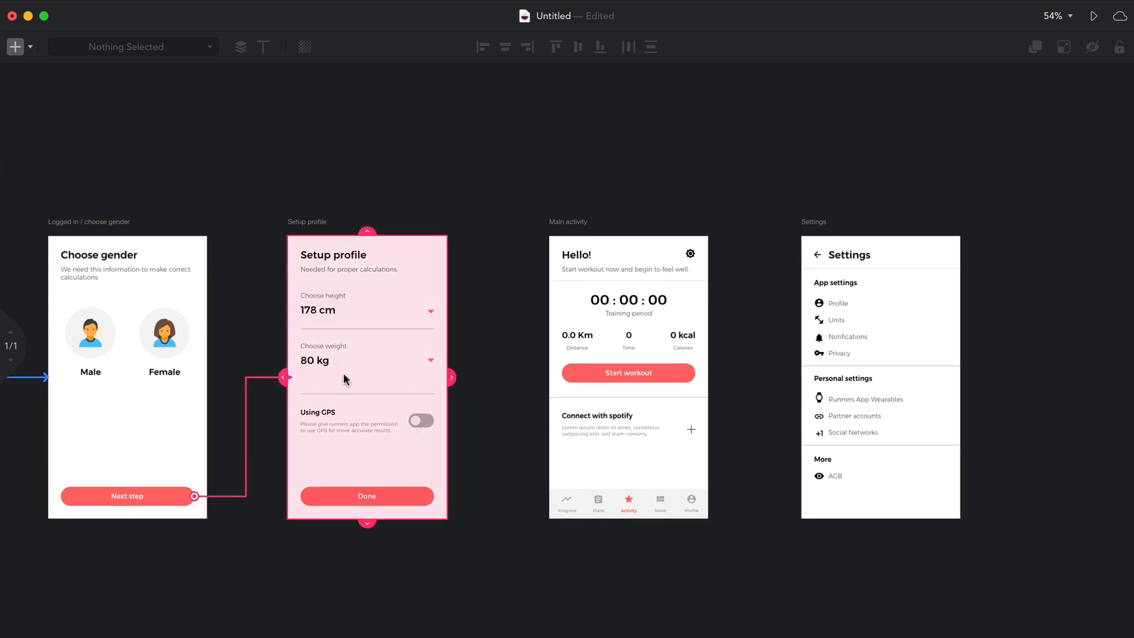
{"action": "scroll", "coordinate": [348, 328], "scroll_direction": "up", "scroll_amount": 3}
{"action": "scroll", "coordinate": [349, 328], "scroll_direction": "right", "scroll_amount": 1}
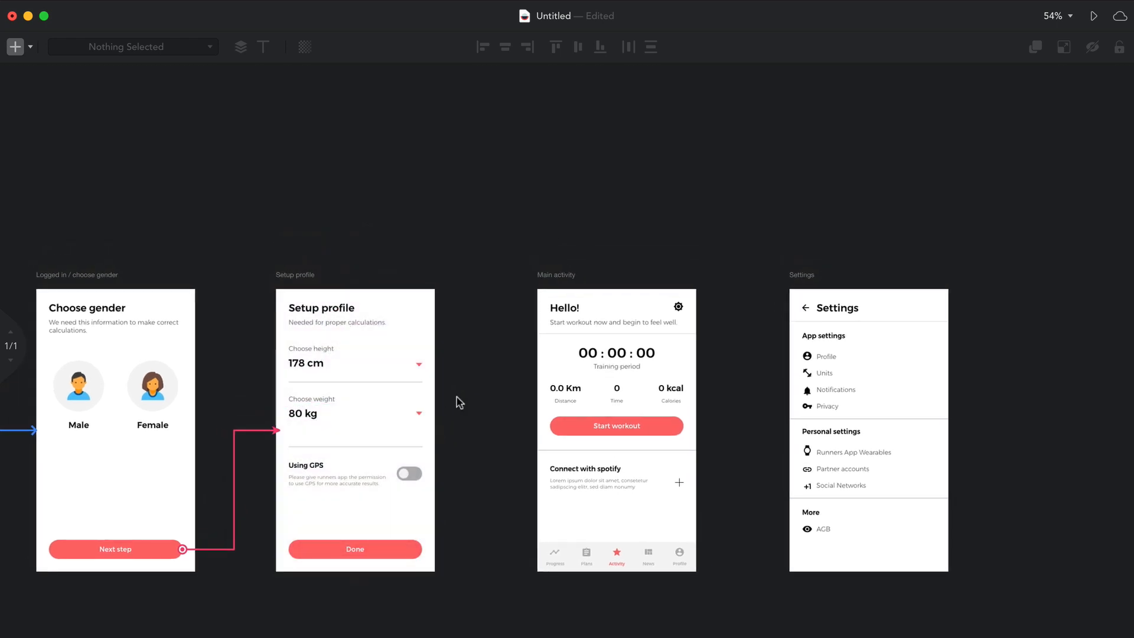
Draw a rectangle in the empty space above the Main activity screen, matching the screen's width, and reduce its height
{"action": "scroll", "coordinate": [459, 402], "scroll_direction": "up", "scroll_amount": 3}
{"action": "scroll", "coordinate": [459, 402], "scroll_direction": "right", "scroll_amount": 2}
{"action": "scroll", "coordinate": [459, 403], "scroll_direction": "up", "scroll_amount": 3}
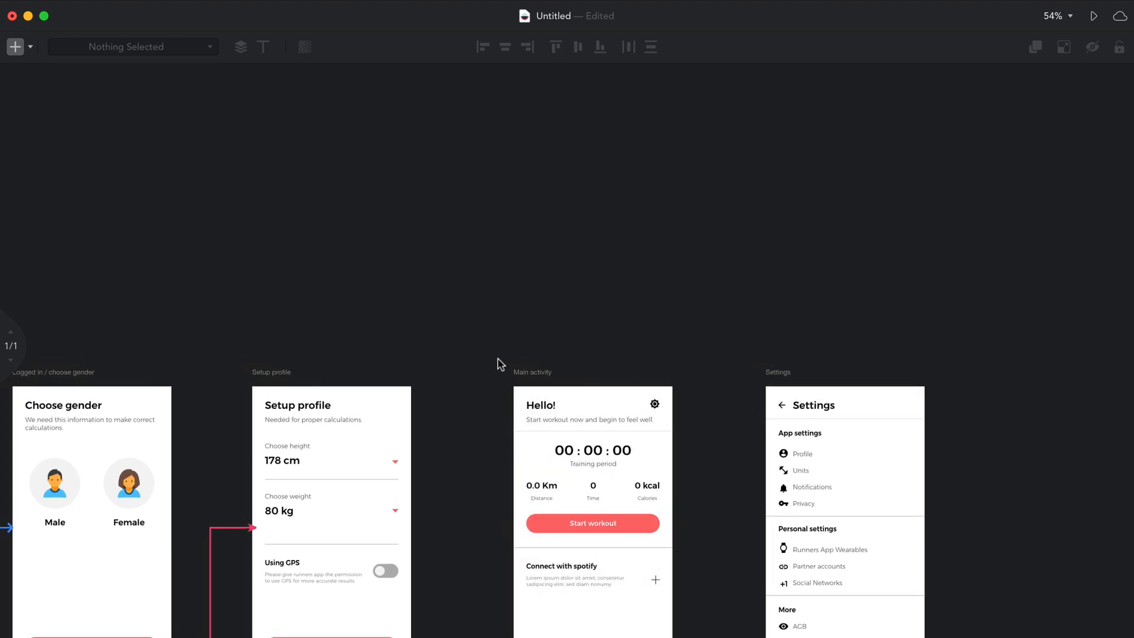
{"action": "left_click", "coordinate": [14, 47]}
{"action": "mouse_move", "coordinate": [37, 89]}
{"action": "mouse_move", "coordinate": [38, 145]}
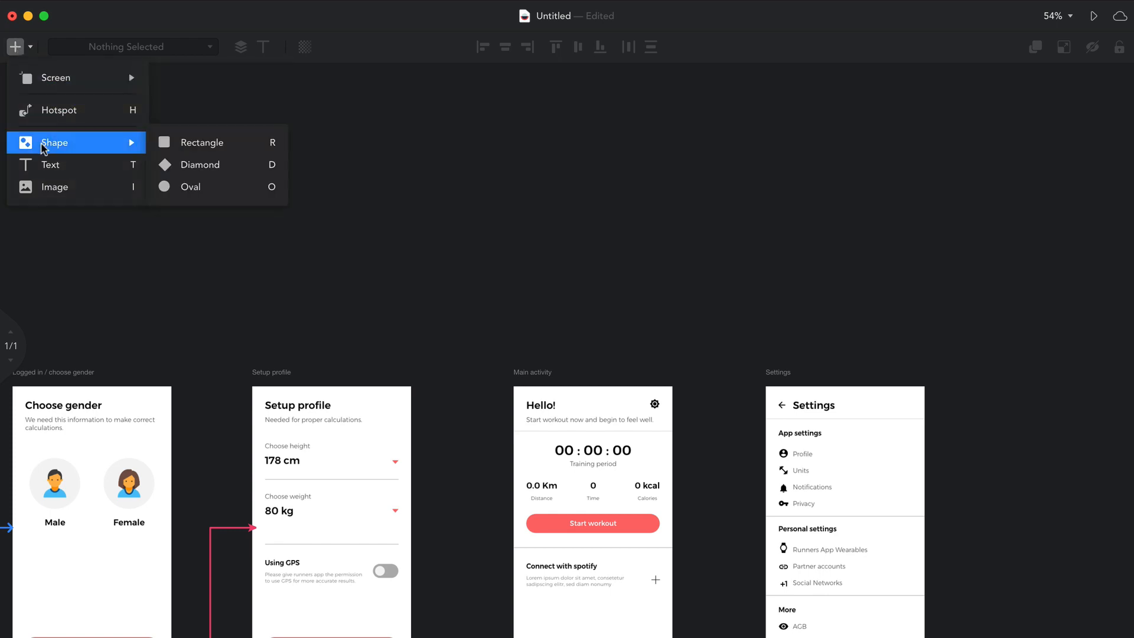
{"action": "left_click", "coordinate": [201, 146]}
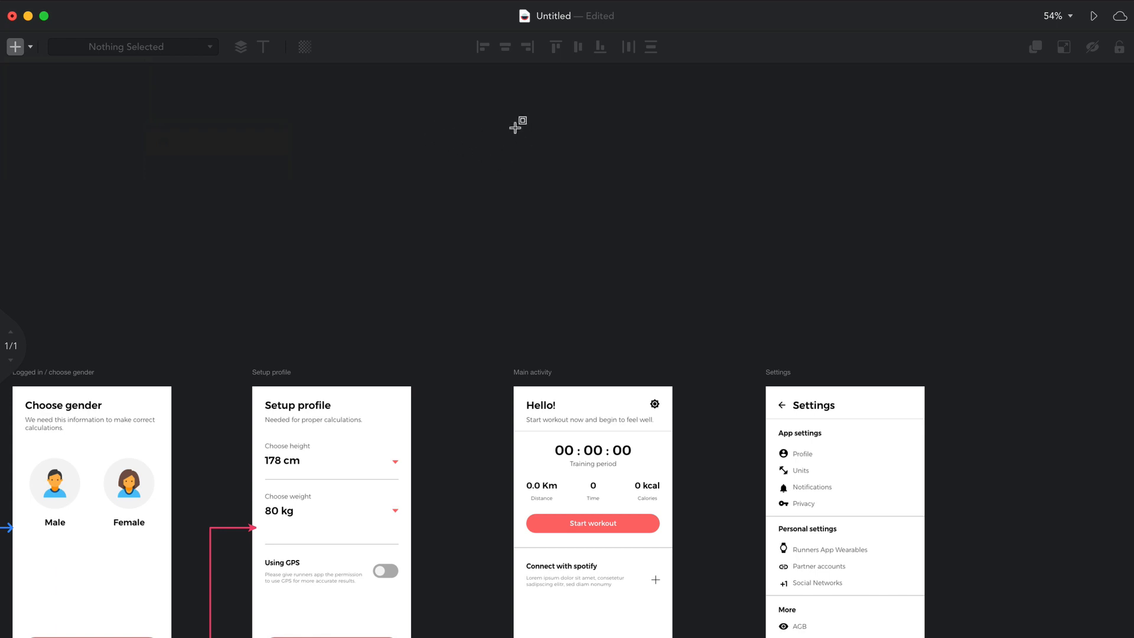
{"action": "left_click_drag", "start_coordinate": [514, 128], "coordinate": [672, 253]}
{"action": "mouse_move", "coordinate": [514, 128]}
{"action": "left_mouse_down"}
{"action": "mouse_move", "coordinate": [496, 126]}
{"action": "mouse_move", "coordinate": [513, 128]}
{"action": "left_mouse_up"}
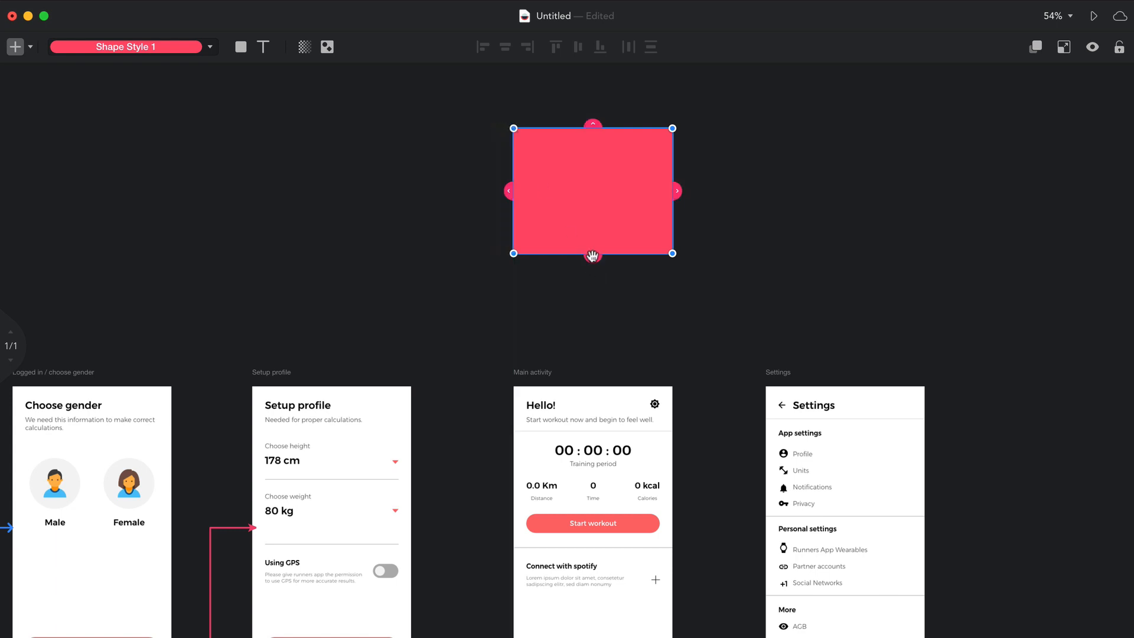
{"action": "left_click_drag", "start_coordinate": [672, 252], "coordinate": [672, 219]}
{"action": "left_click", "coordinate": [661, 261]}
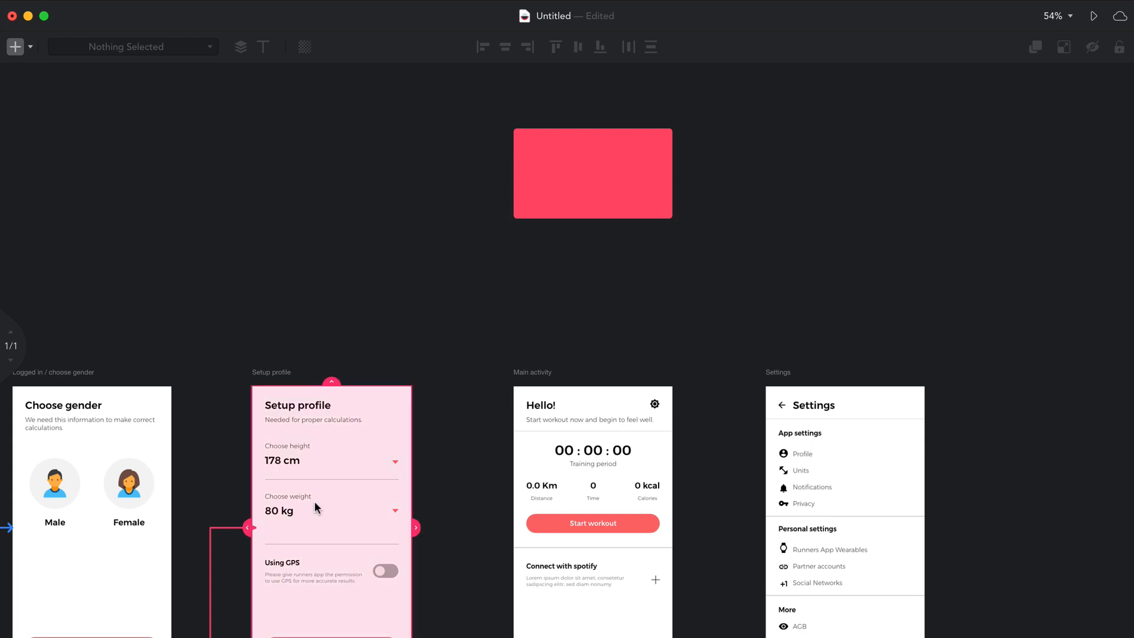
Change the rectangle's fill to light grey DCDCDC
{"action": "left_click", "coordinate": [570, 198]}
{"action": "left_click", "coordinate": [240, 47]}
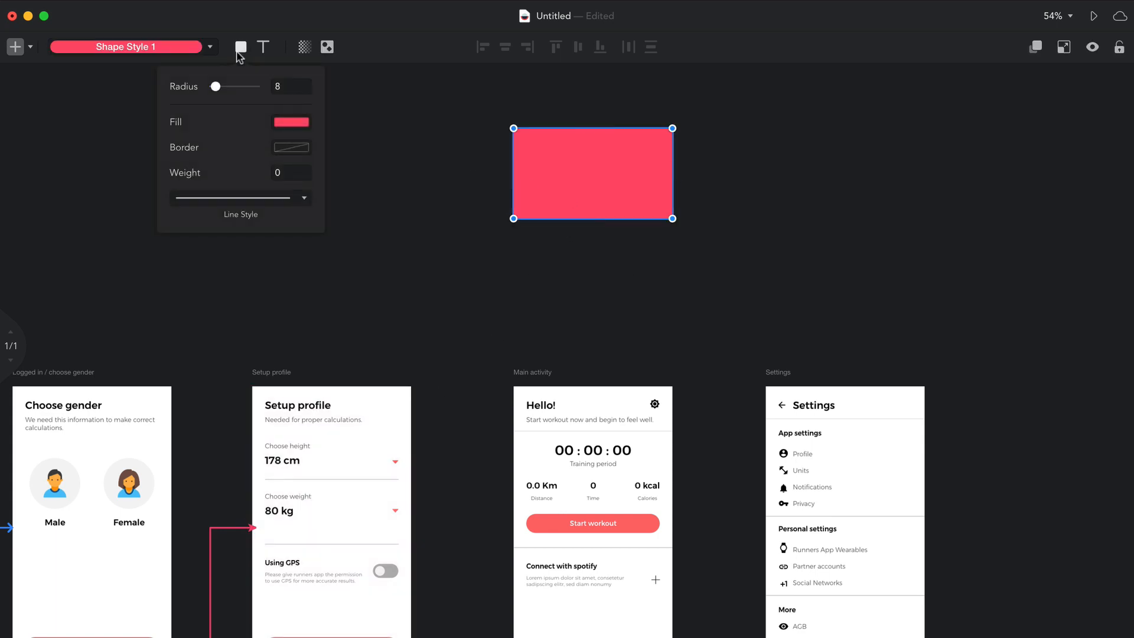
{"action": "left_click", "coordinate": [299, 124]}
{"action": "left_click_drag", "start_coordinate": [248, 169], "coordinate": [173, 162]}
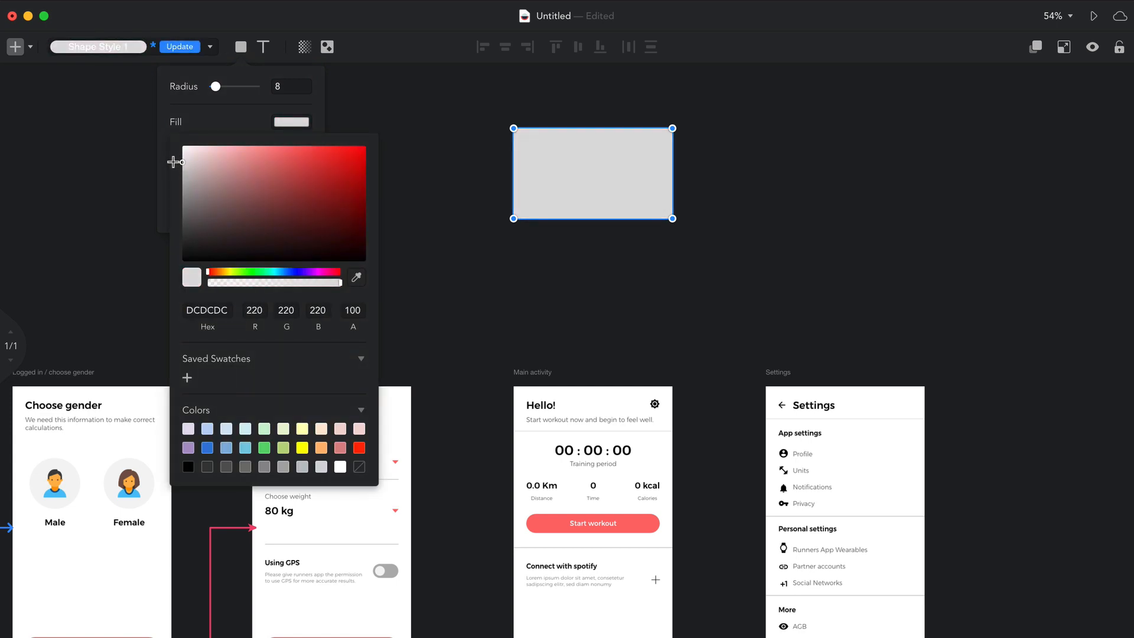
{"action": "left_click", "coordinate": [423, 167]}
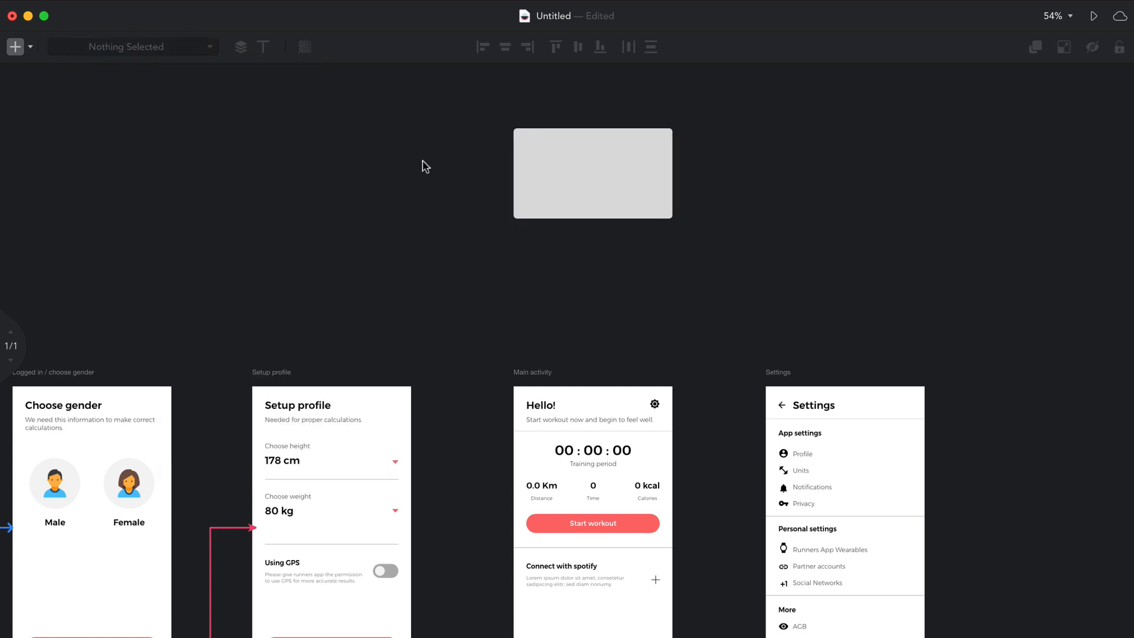
Place a text object on the grey rectangle and set its font size to 30 and its colour to black 000000
{"action": "left_click", "coordinate": [18, 48]}
{"action": "mouse_move", "coordinate": [55, 144]}
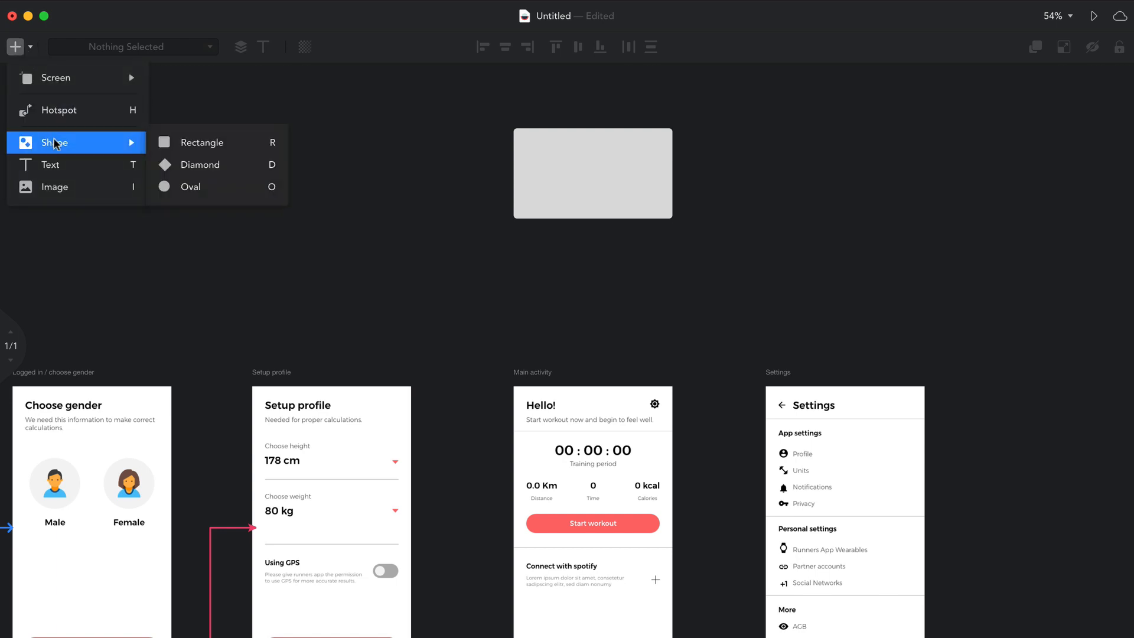
{"action": "left_click", "coordinate": [78, 165]}
{"action": "left_click", "coordinate": [549, 179]}
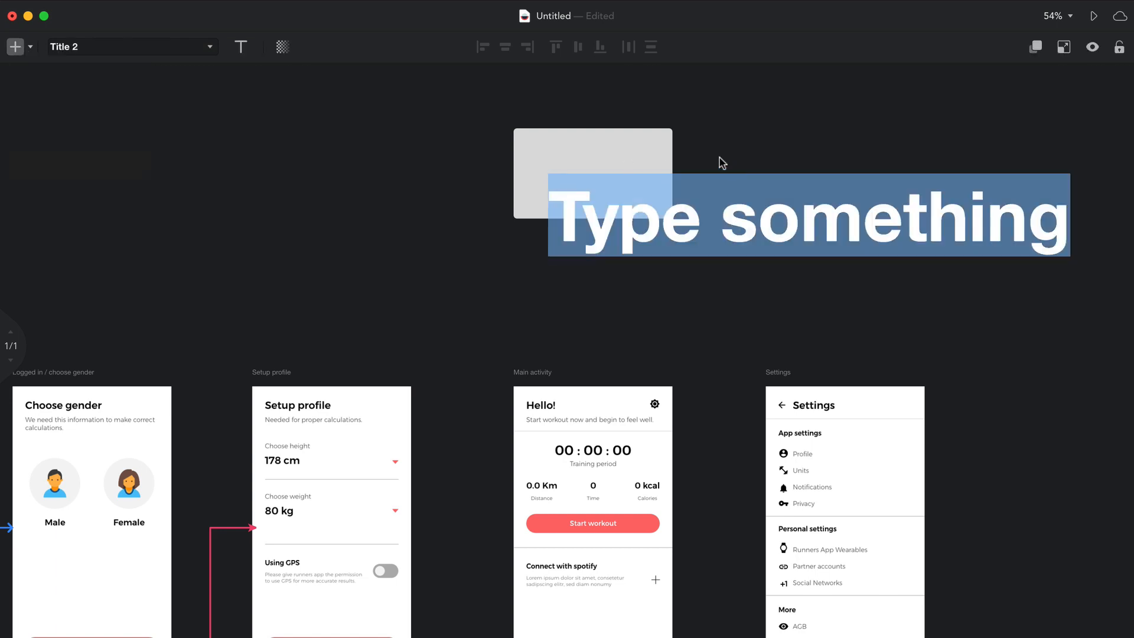
{"action": "left_click", "coordinate": [241, 46]}
{"action": "left_click", "coordinate": [286, 111]}
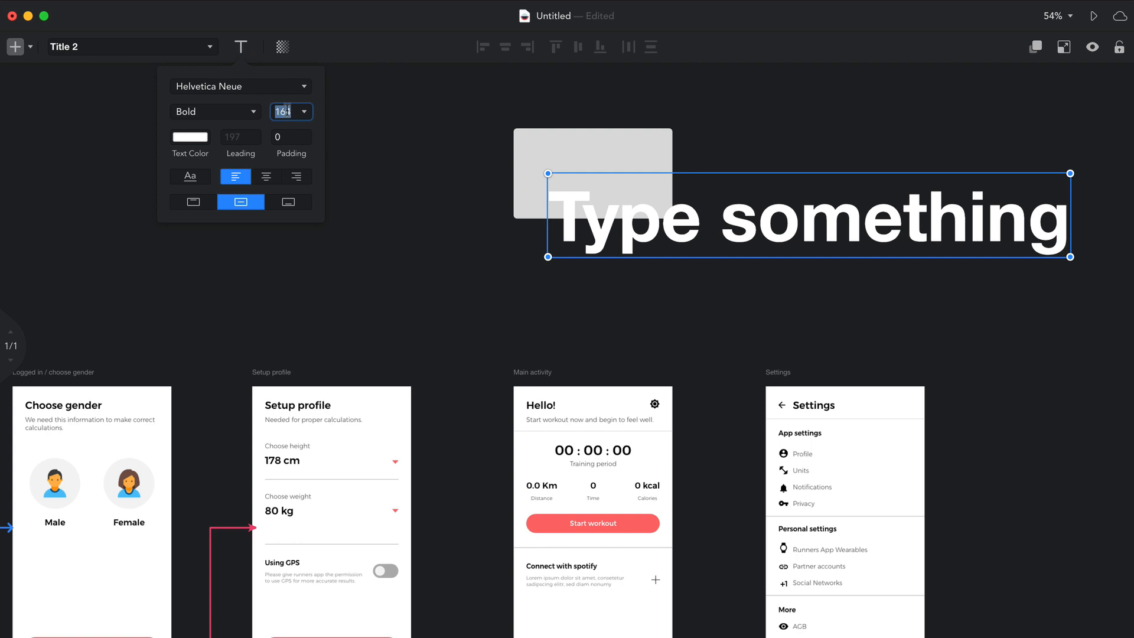
{"action": "type", "text": "30"}
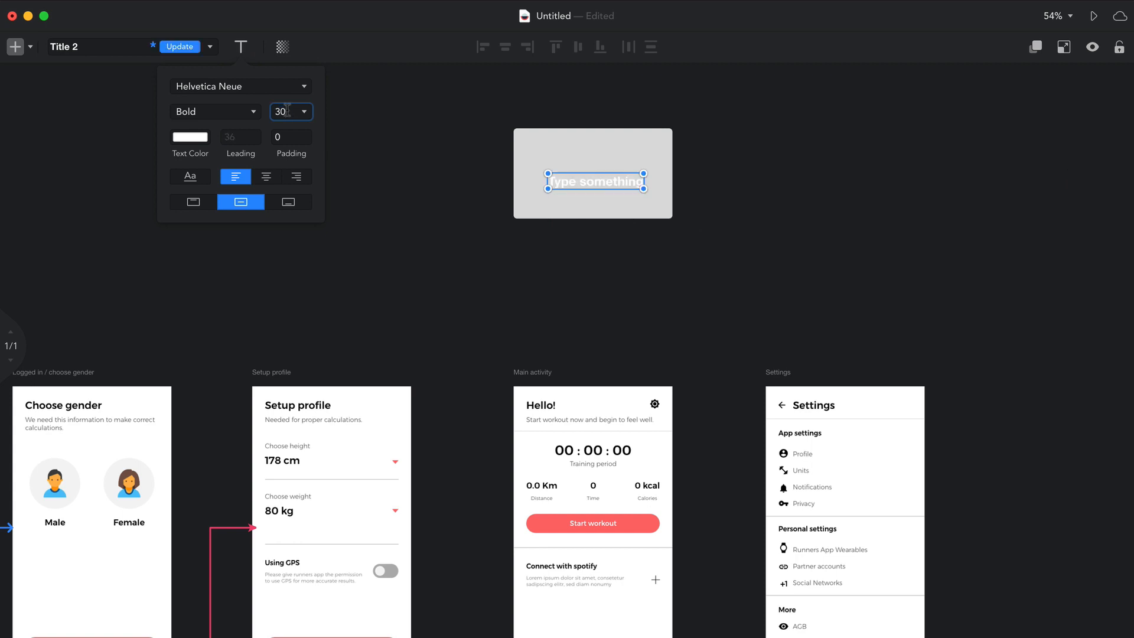
{"action": "left_click", "coordinate": [191, 137]}
{"action": "type", "text": "000000"}
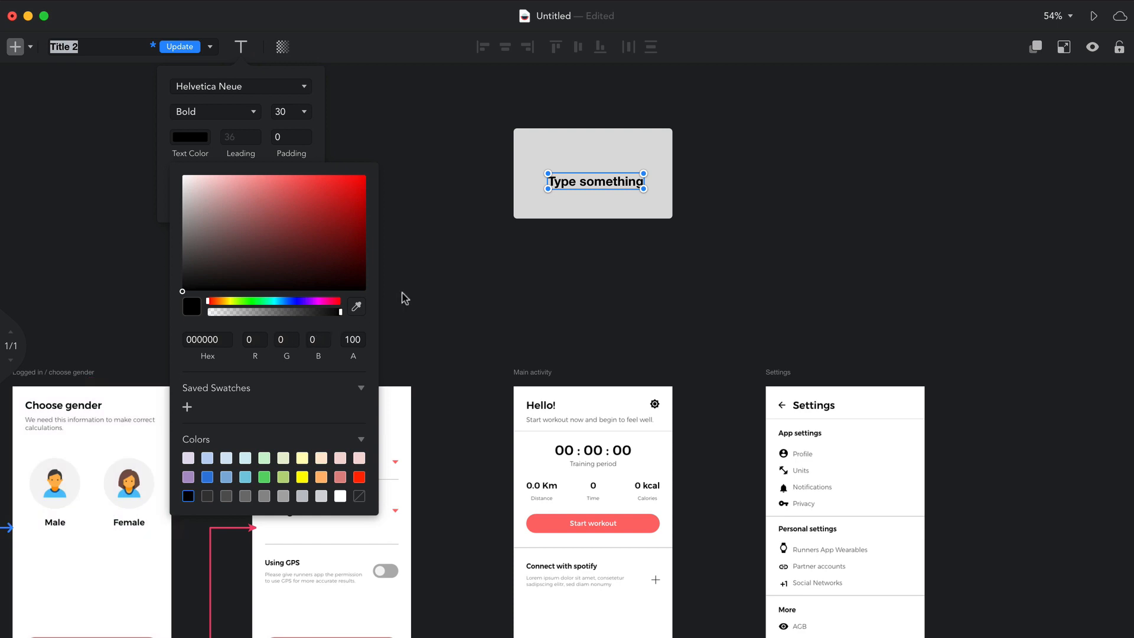
Replace the placeholder text on the grey rectangle with "Choose height" and "OS modal" on two lines
{"action": "double_click", "coordinate": [582, 187]}
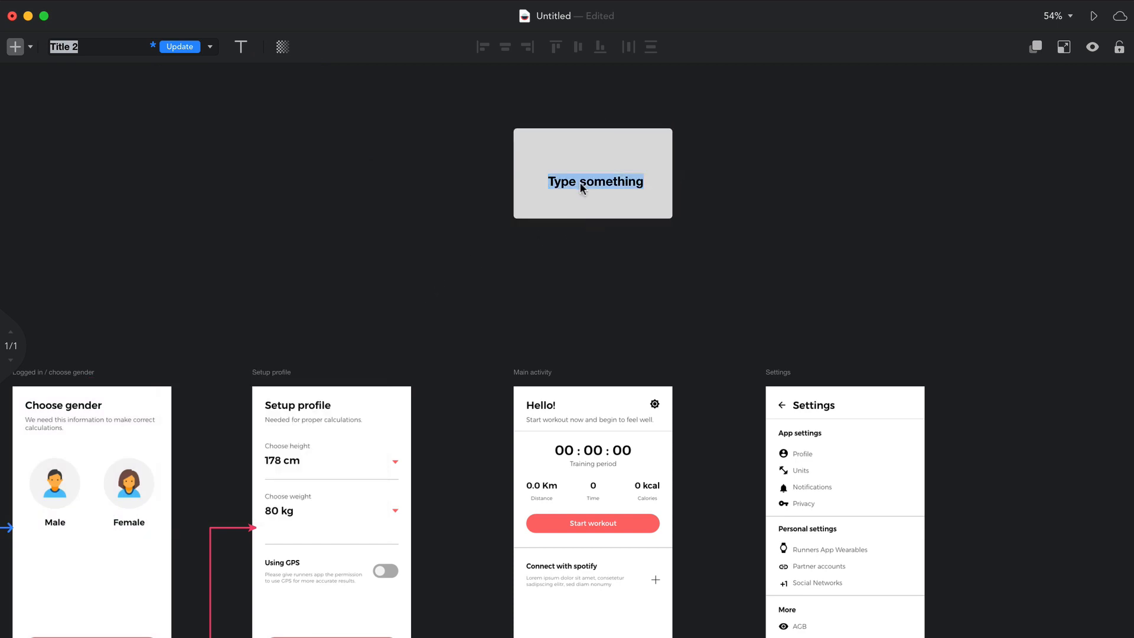
{"action": "type", "text": "Choose height"}
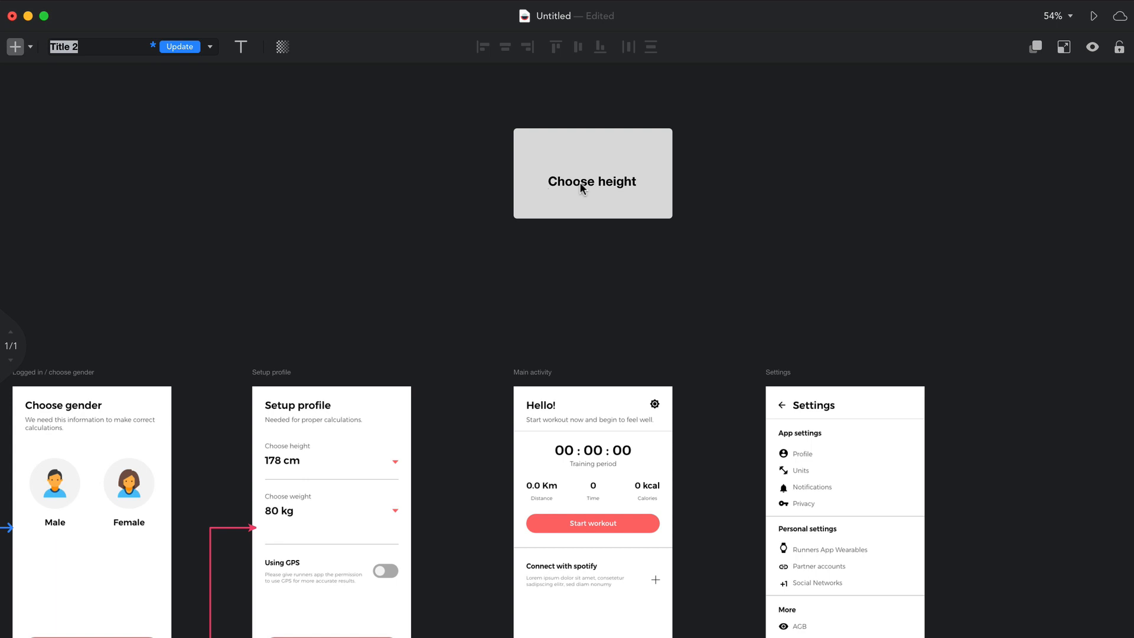
{"action": "key", "text": "Return"}
{"action": "type", "text": "OS modal"}
{"action": "key", "text": "super+a"}
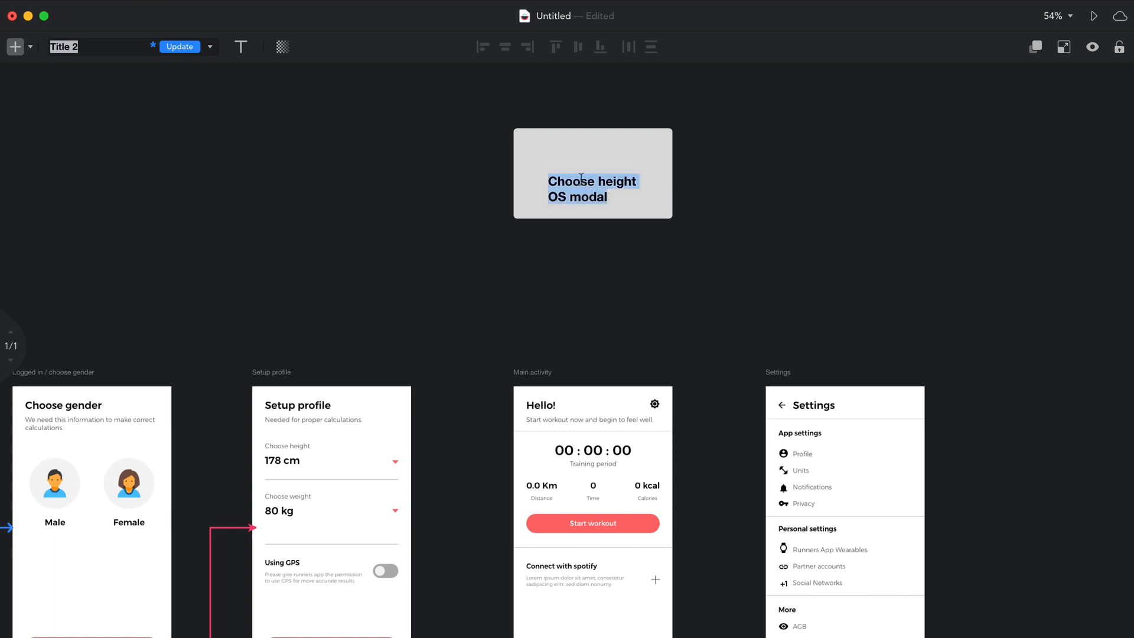
Centre-align the text "Choose height OS modal" and centre it vertically on the grey rectangle
{"action": "left_click", "coordinate": [240, 42]}
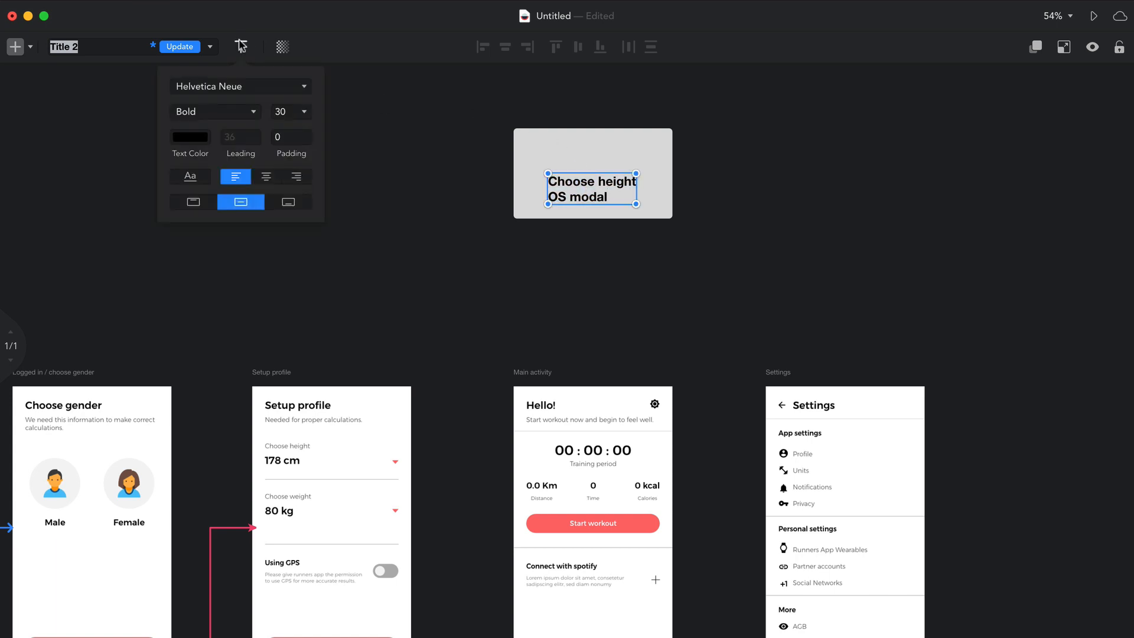
{"action": "left_click", "coordinate": [267, 178]}
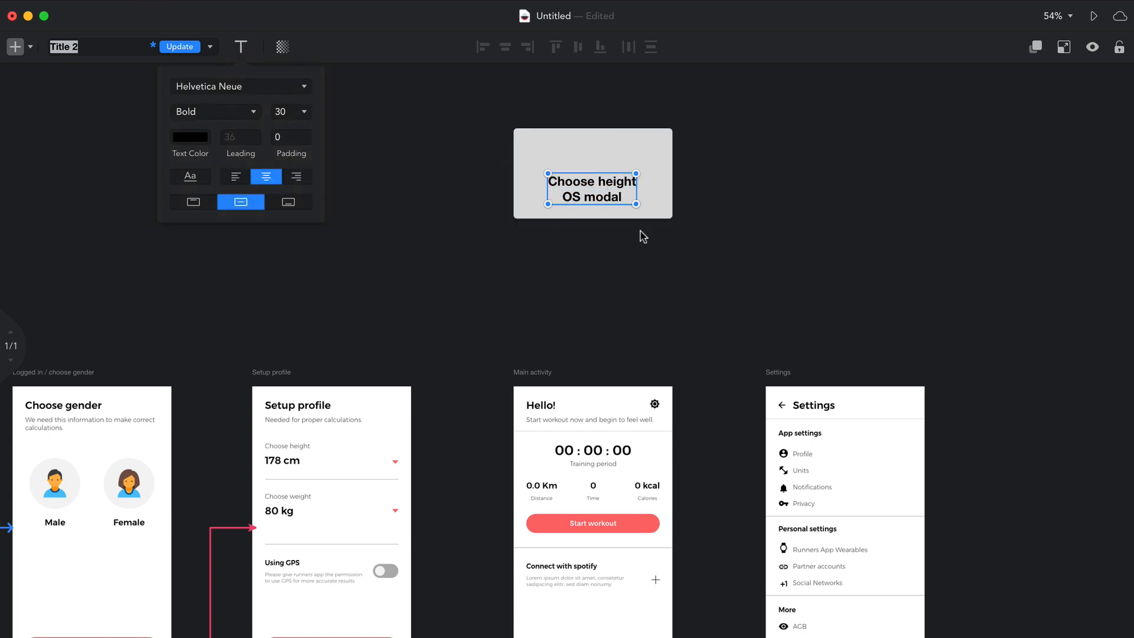
{"action": "left_click_drag", "start_coordinate": [648, 240], "coordinate": [547, 97]}
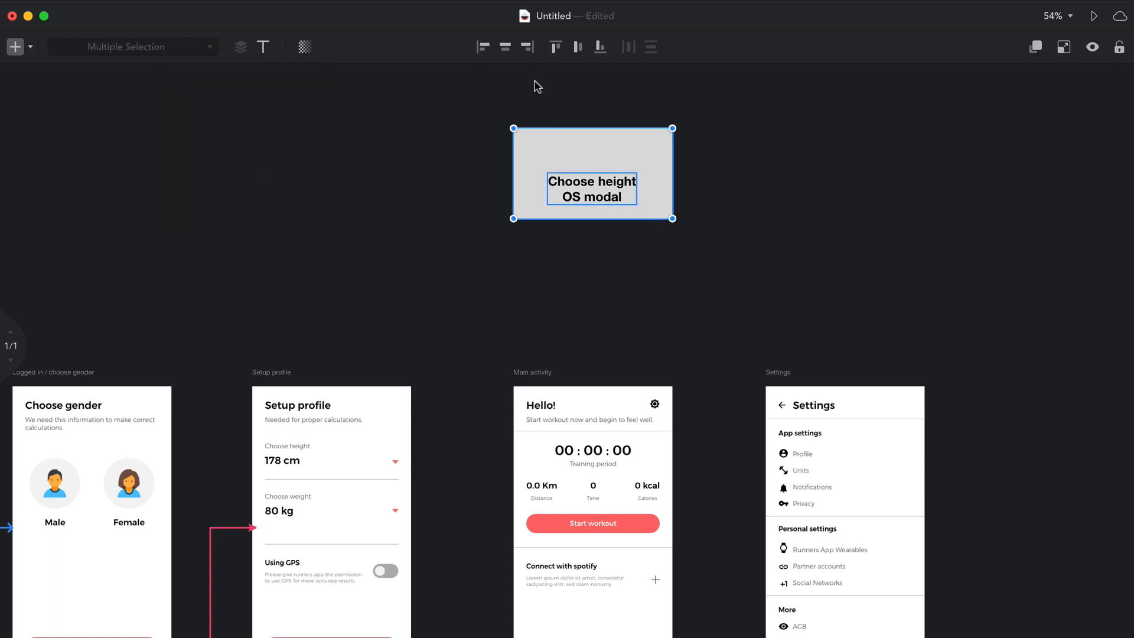
{"action": "left_click", "coordinate": [578, 49]}
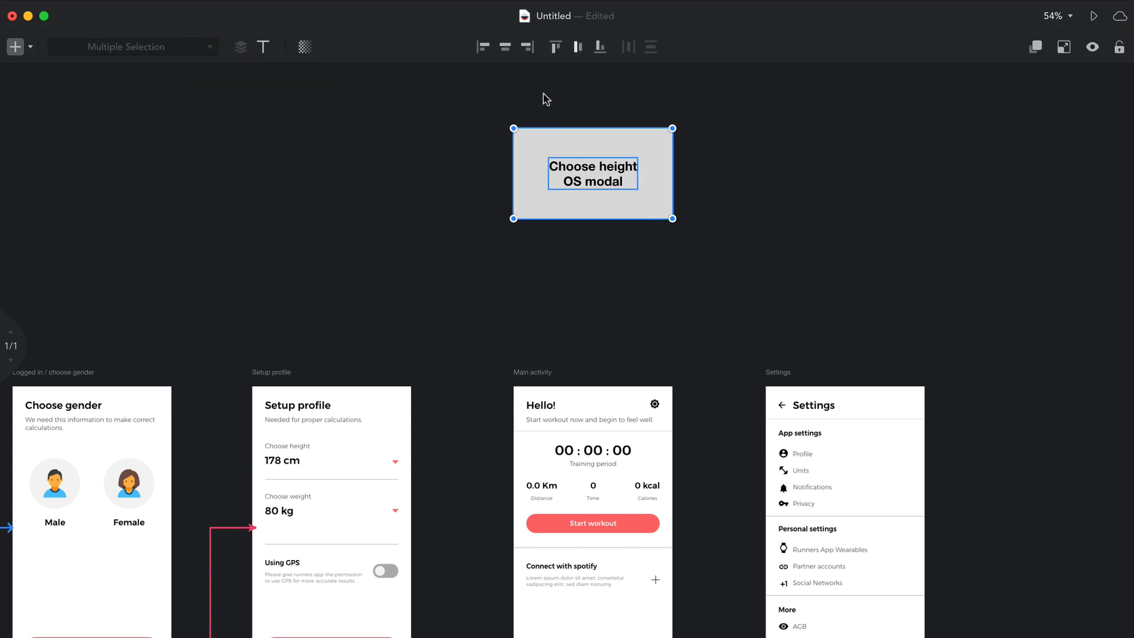
{"action": "left_click", "coordinate": [462, 186]}
Reduce the grey rectangle's height a little and move its text back to the rectangle's vertical centre
{"action": "scroll", "coordinate": [462, 186], "scroll_direction": "down", "scroll_amount": 5}
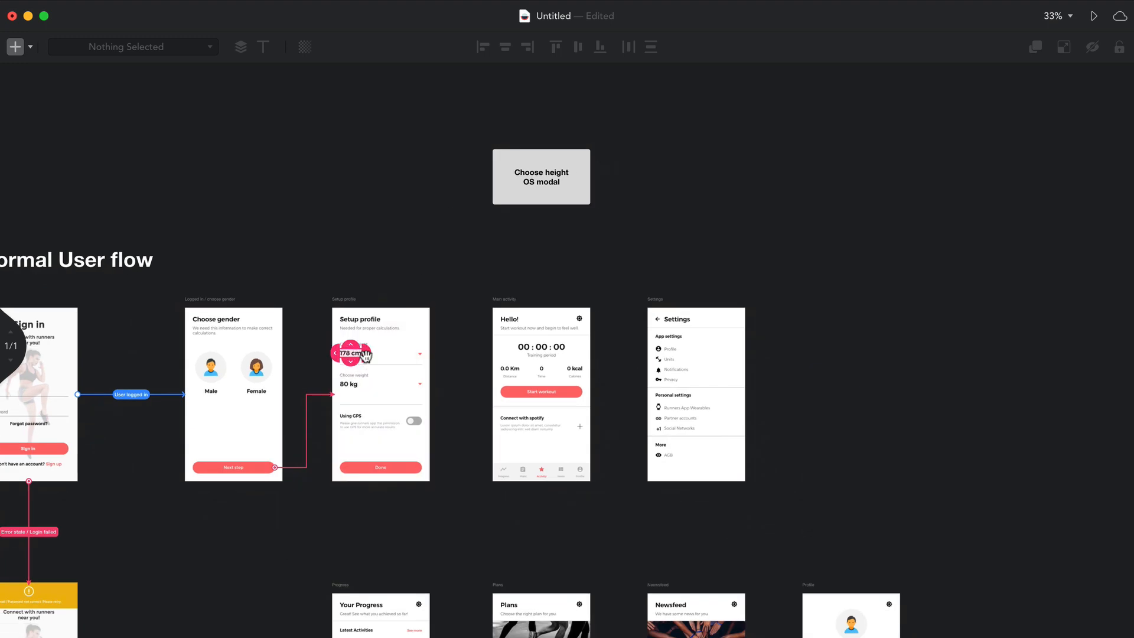
{"action": "scroll", "coordinate": [365, 363], "scroll_direction": "up", "scroll_amount": 3}
{"action": "scroll", "coordinate": [365, 355], "scroll_direction": "down", "scroll_amount": 3}
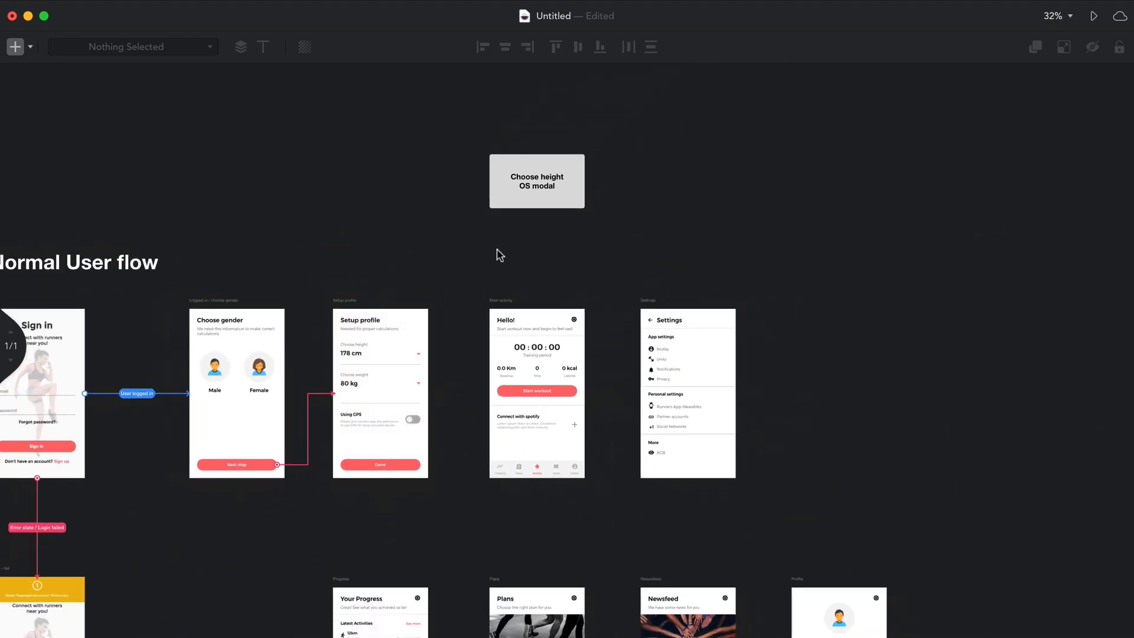
{"action": "left_click", "coordinate": [558, 204]}
{"action": "left_click", "coordinate": [538, 206]}
{"action": "left_click_drag", "start_coordinate": [583, 206], "coordinate": [583, 199]}
{"action": "left_click", "coordinate": [549, 188]}
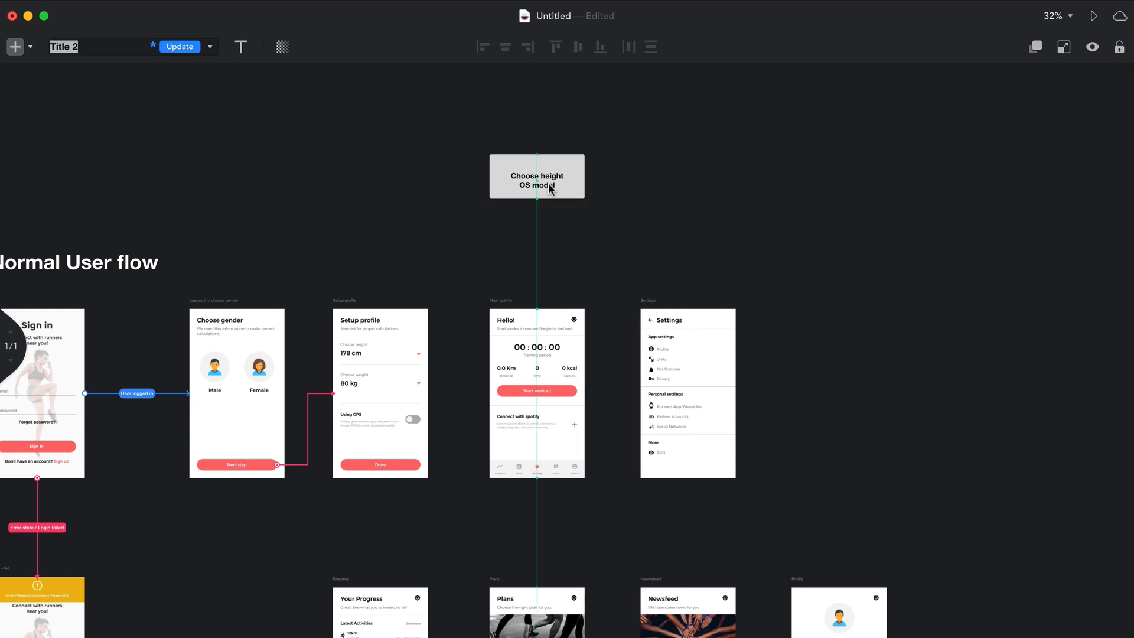
Duplicate the Choose height rectangle together with its text and place the copy directly beneath the original
{"action": "left_click", "coordinate": [551, 213]}
{"action": "left_click_drag", "start_coordinate": [551, 212], "coordinate": [528, 223]}
{"action": "left_click", "coordinate": [527, 274]}
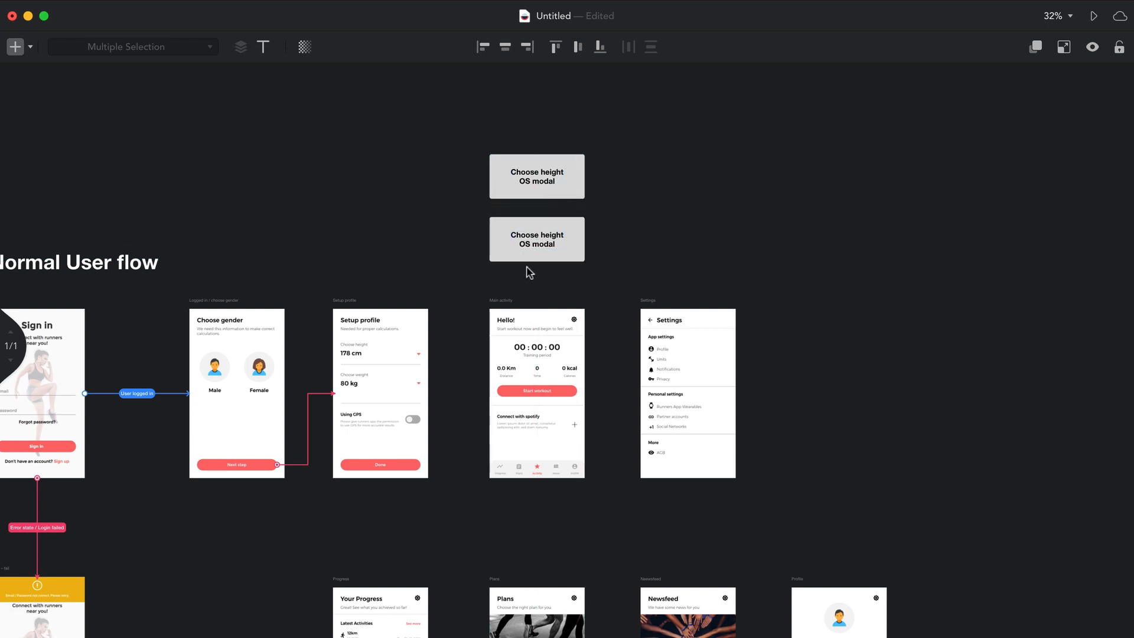
Change the word "height" to "weight" in the text of the duplicated OS modal box
{"action": "left_click", "coordinate": [549, 237]}
{"action": "double_click", "coordinate": [549, 238]}
{"action": "double_click", "coordinate": [548, 235]}
{"action": "type", "text": "weight"}
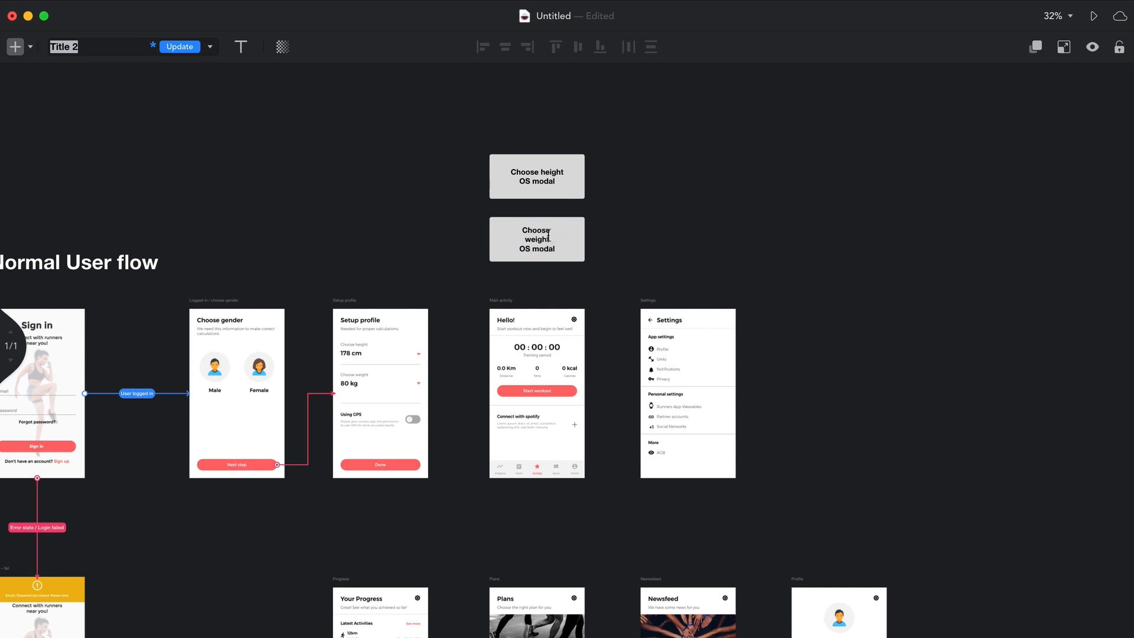
{"action": "key", "text": "Escape"}
{"action": "scroll", "coordinate": [559, 251], "scroll_direction": "up", "scroll_amount": 3}
{"action": "left_click", "coordinate": [397, 264]}
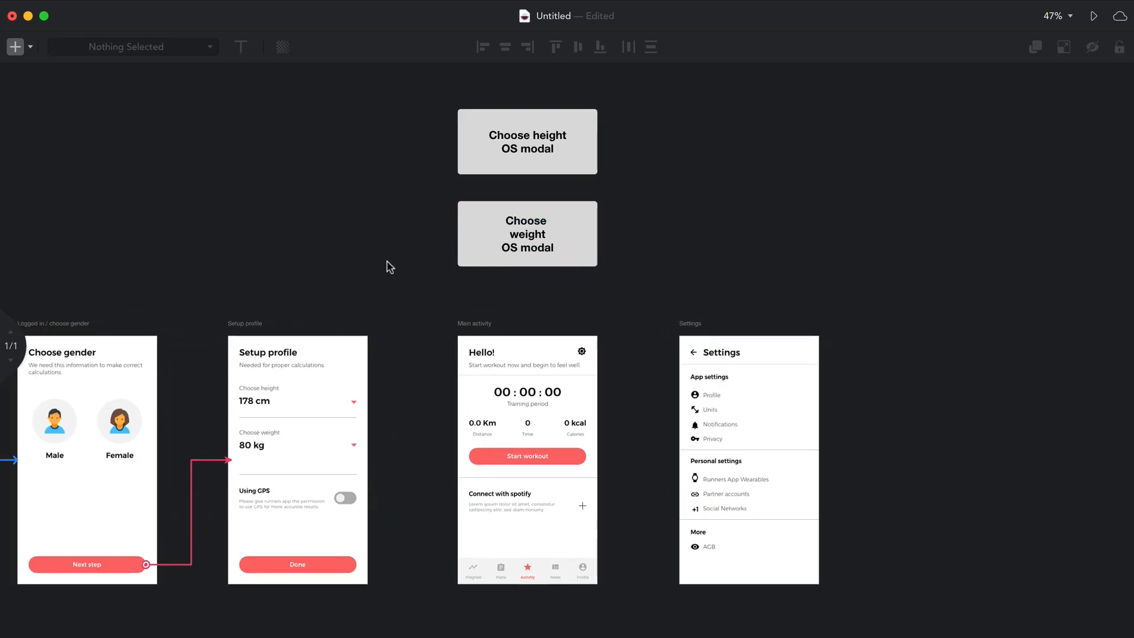
Draw a connector from the Choose height dropdown on the Setup profile screen to the Choose height OS modal box
{"action": "scroll", "coordinate": [370, 289], "scroll_direction": "left", "scroll_amount": 3}
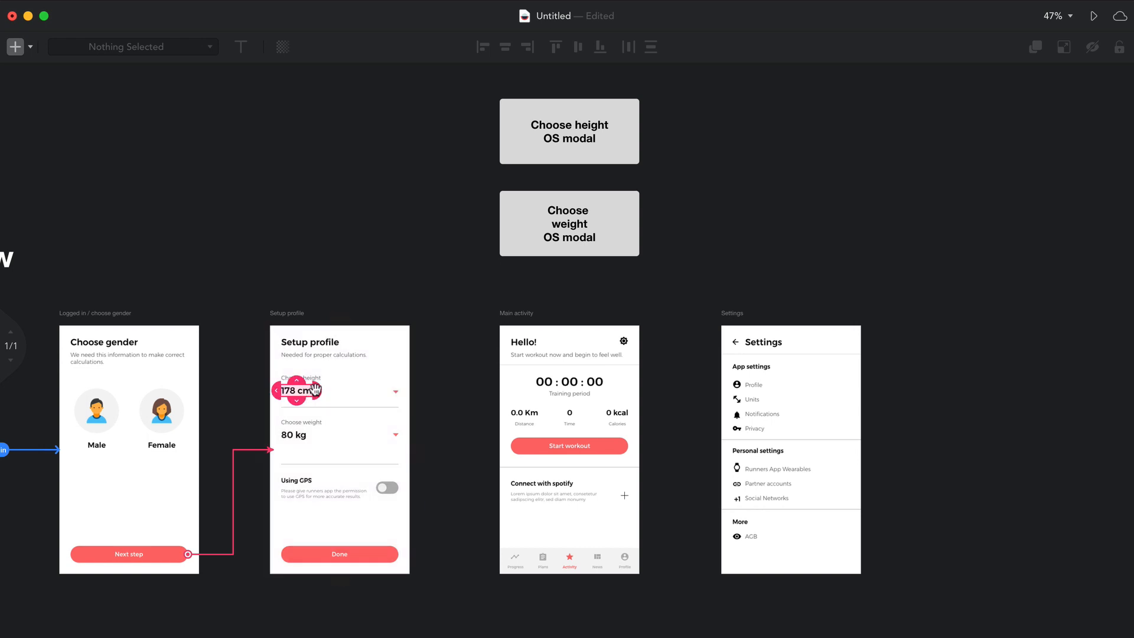
{"action": "left_click_drag", "start_coordinate": [399, 391], "coordinate": [498, 131]}
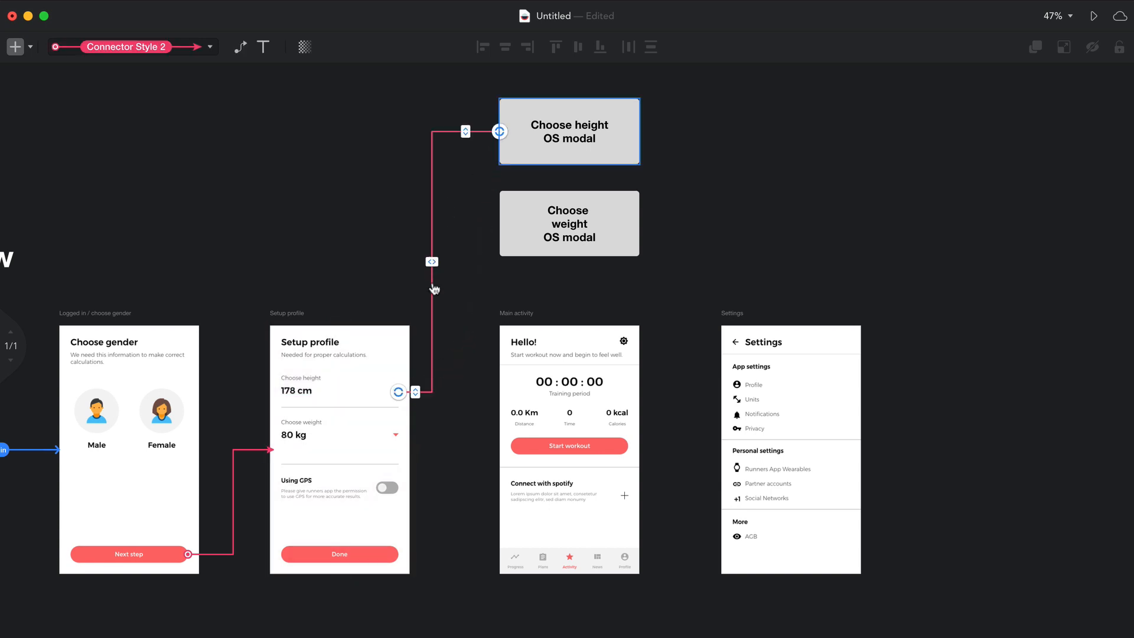
{"action": "left_click", "coordinate": [428, 197]}
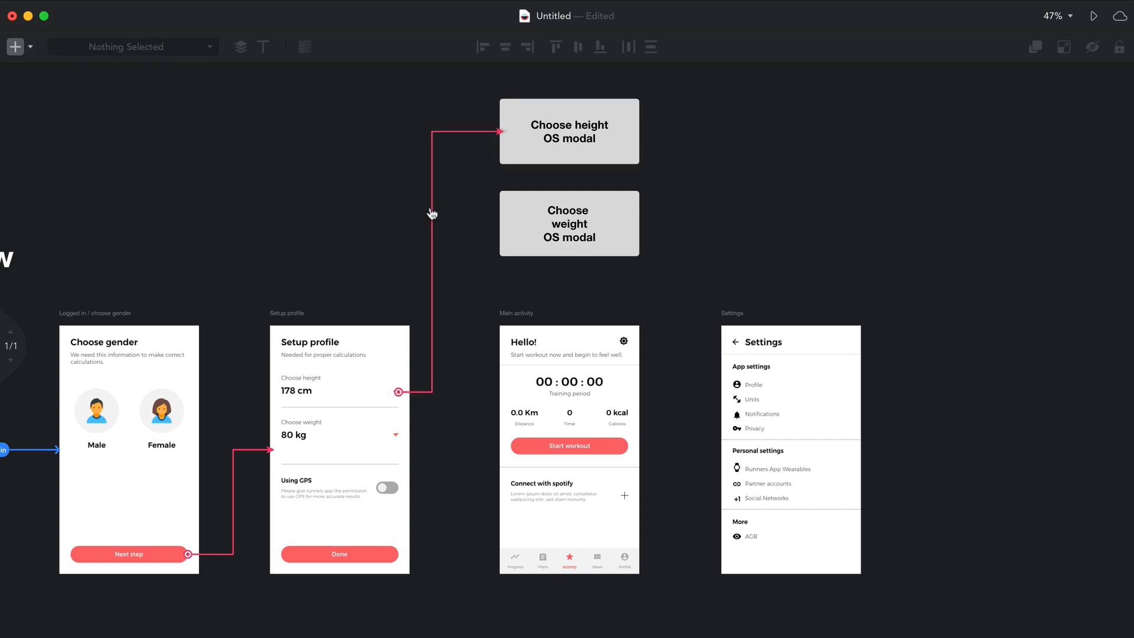
Add the label "User change height" to the connector leading to the Choose height OS modal box
{"action": "double_click", "coordinate": [431, 214]}
{"action": "type", "text": "User "}
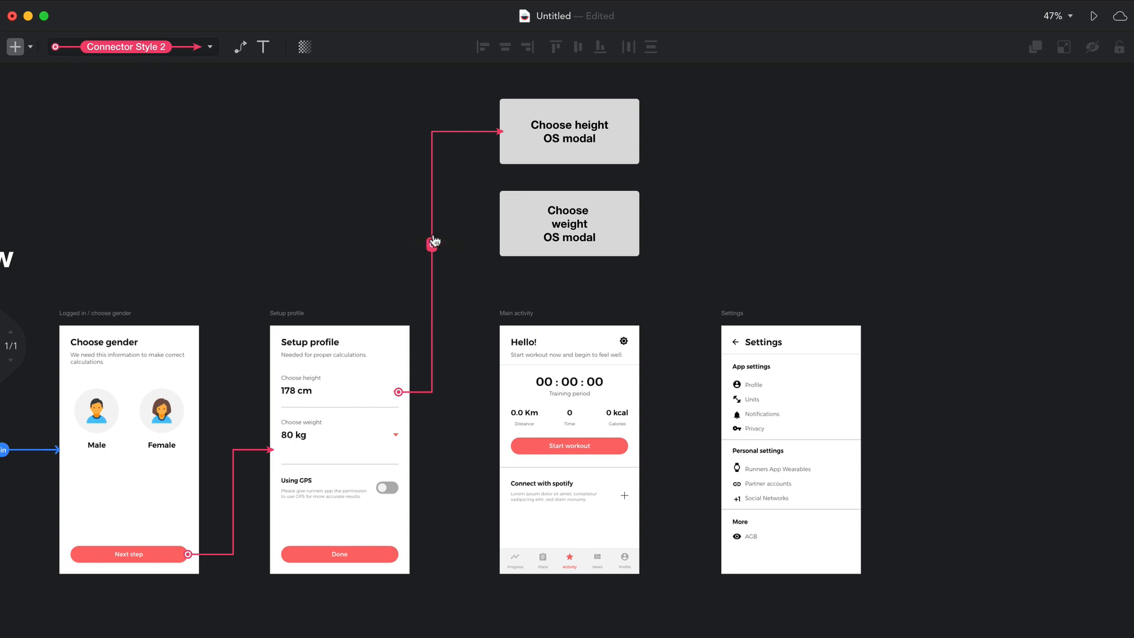
{"action": "type", "text": "change height"}
{"action": "key", "text": "Escape"}
{"action": "left_click", "coordinate": [413, 197]}
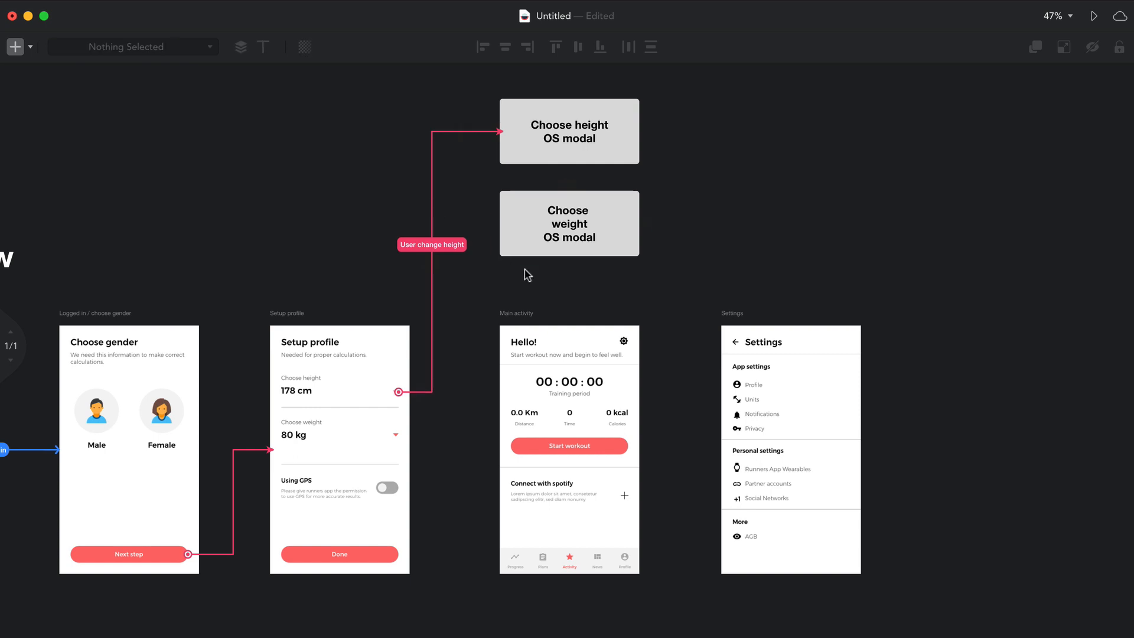
Move the Choose weight OS modal box above the Settings screen, level with the Choose height box
{"action": "scroll", "coordinate": [525, 277], "scroll_direction": "down", "scroll_amount": 3}
{"action": "left_click_drag", "start_coordinate": [632, 287], "coordinate": [502, 204]}
{"action": "left_click_drag", "start_coordinate": [538, 237], "coordinate": [716, 154]}
{"action": "left_click_drag", "start_coordinate": [716, 158], "coordinate": [705, 171]}
{"action": "left_click", "coordinate": [609, 248]}
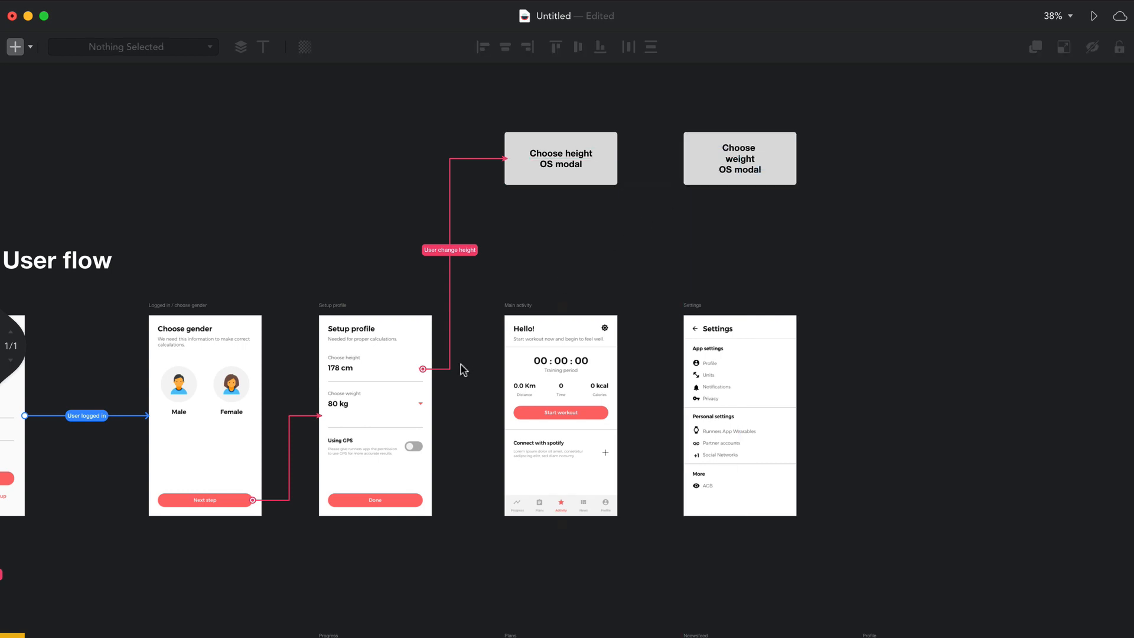
Connect the Choose weight dropdown to the Choose weight OS modal box and route the connector below the Choose height box
{"action": "mouse_move", "coordinate": [422, 404]}
{"action": "left_click_drag", "start_coordinate": [422, 404], "coordinate": [702, 166]}
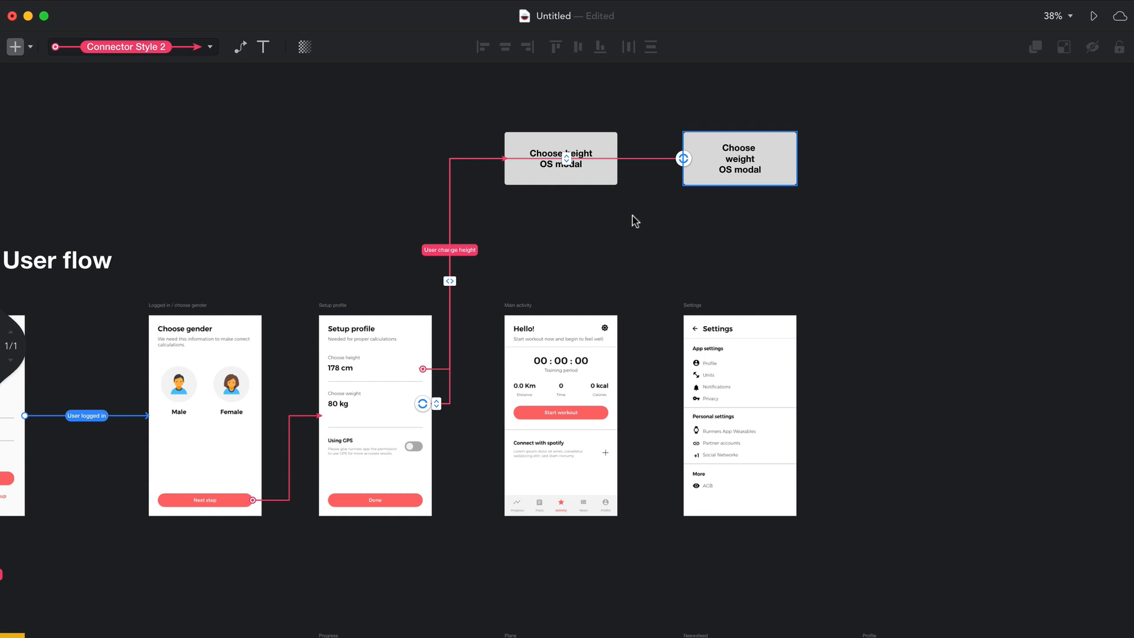
{"action": "left_click_drag", "start_coordinate": [563, 165], "coordinate": [567, 230]}
{"action": "left_click_drag", "start_coordinate": [678, 198], "coordinate": [648, 198]}
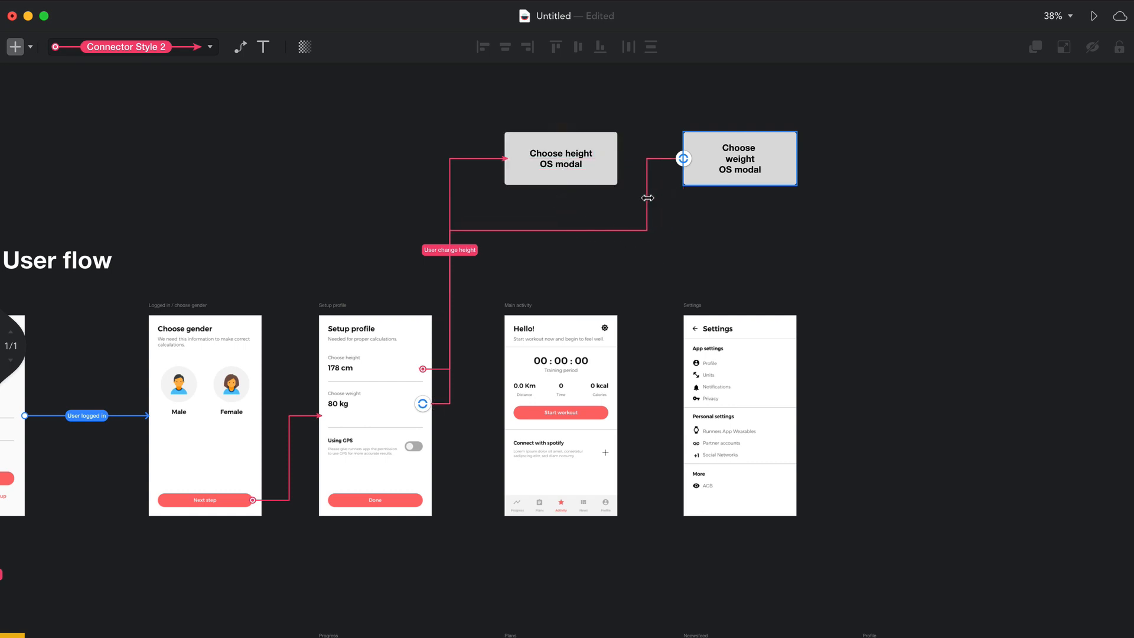
{"action": "left_click", "coordinate": [531, 265]}
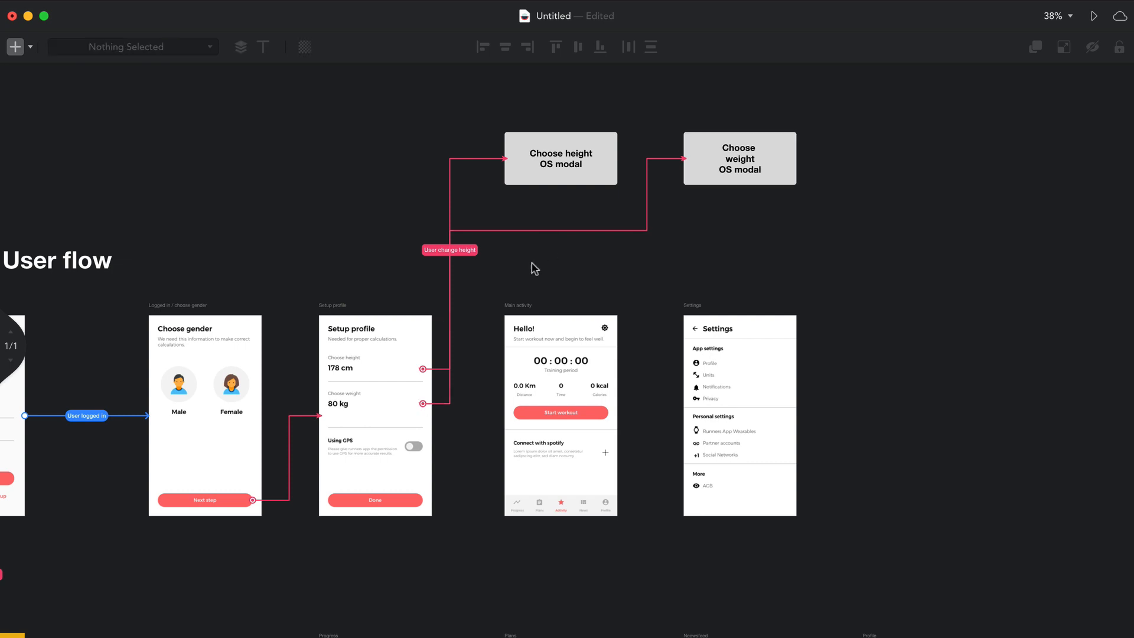
Slide the "User change height" label further up its connector and label the weight connector "User change weight"
{"action": "left_click_drag", "start_coordinate": [465, 251], "coordinate": [463, 197]}
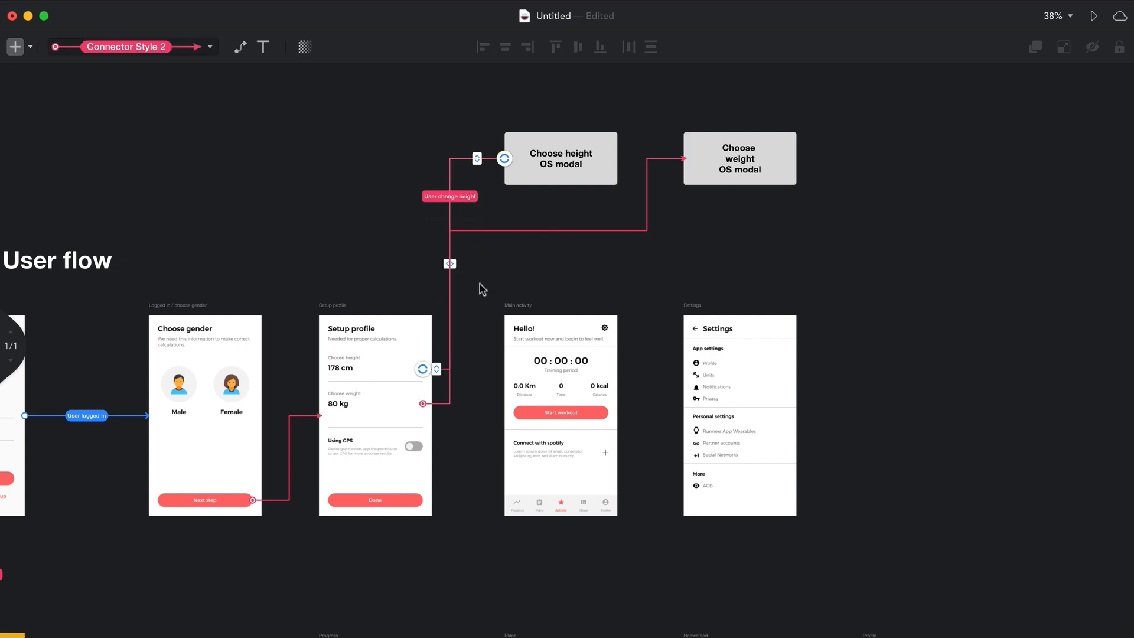
{"action": "double_click", "coordinate": [578, 232]}
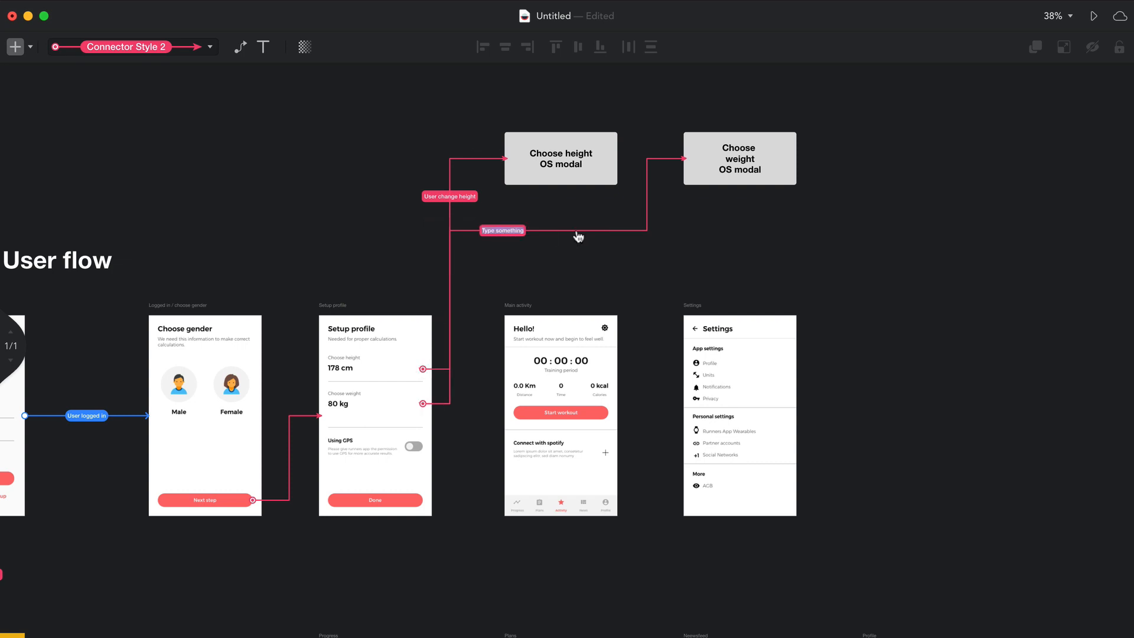
{"action": "key", "text": "BackSpace"}
{"action": "type", "text": "User change weigh"}
{"action": "left_click", "coordinate": [533, 282]}
{"action": "left_click", "coordinate": [533, 281]}
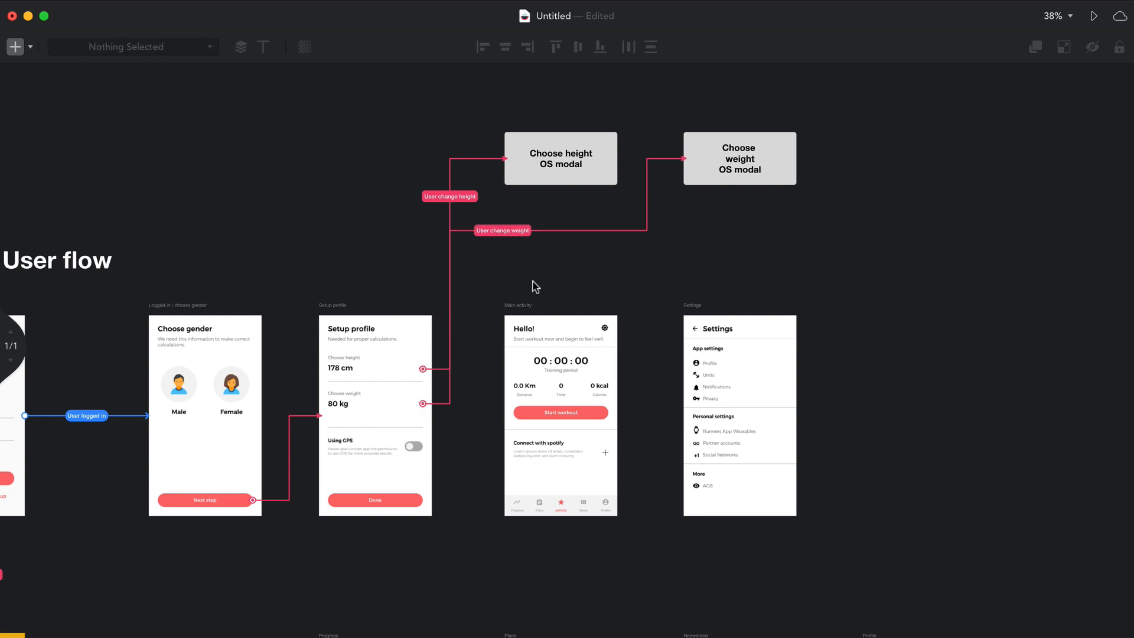
Save the document to the desktop as running-app-userflow.overflow
{"action": "scroll", "coordinate": [533, 281], "scroll_direction": "left", "scroll_amount": 1}
{"action": "scroll", "coordinate": [533, 281], "scroll_direction": "left", "scroll_amount": 2}
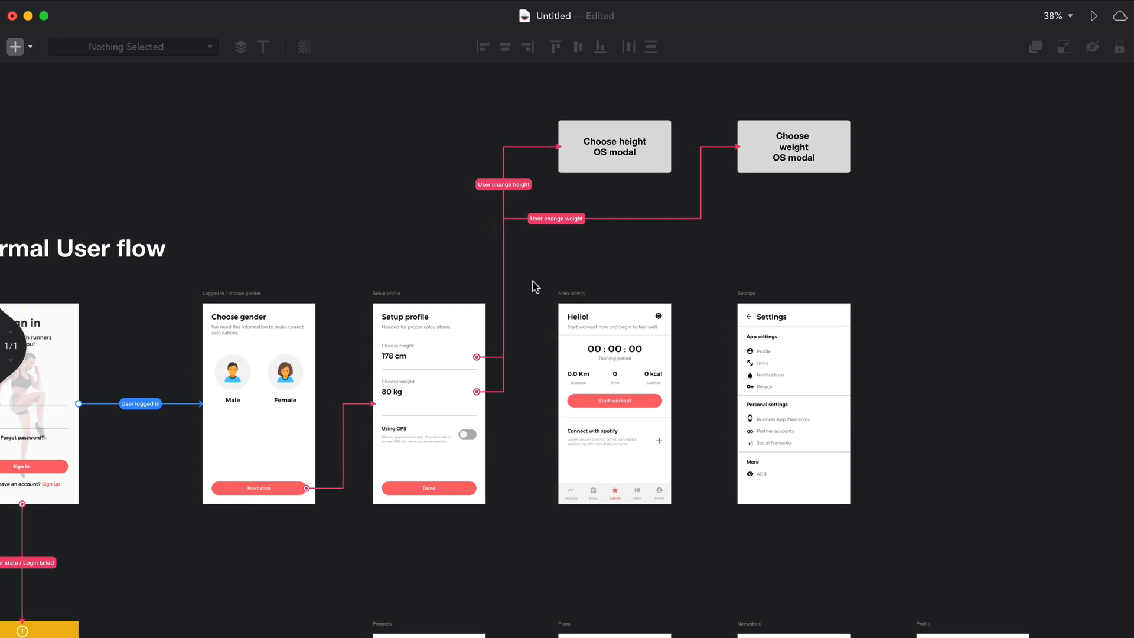
{"action": "key", "text": "super+s"}
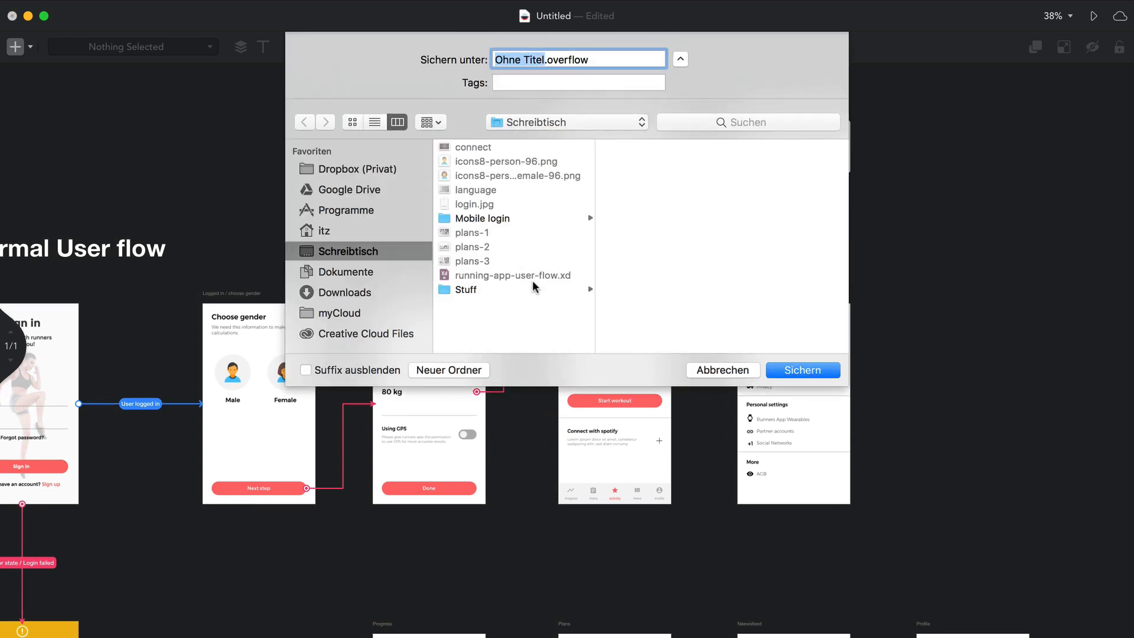
{"action": "type", "text": "running"}
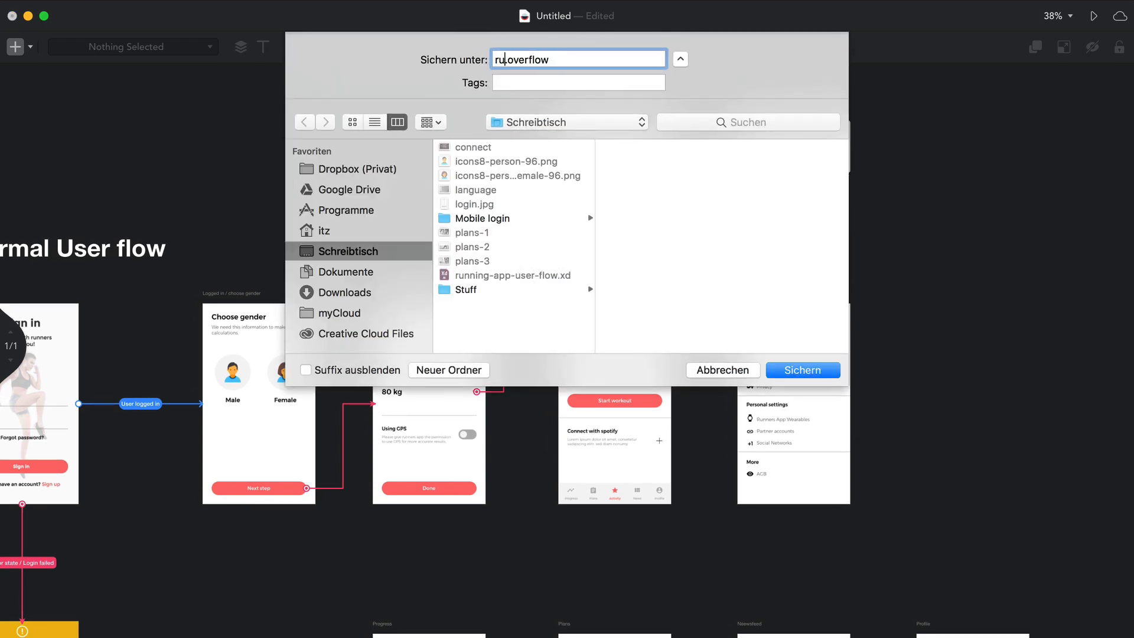
{"action": "type", "text": "-app-"}
{"action": "type", "text": "userflo"}
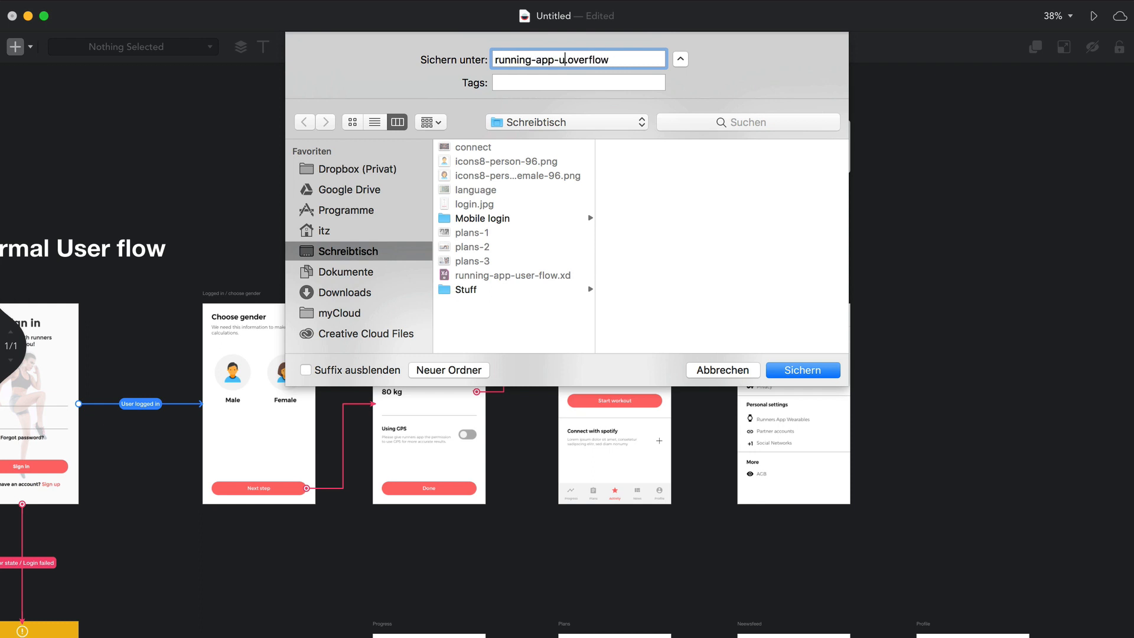
{"action": "type", "text": "w"}
{"action": "key", "text": "Return"}
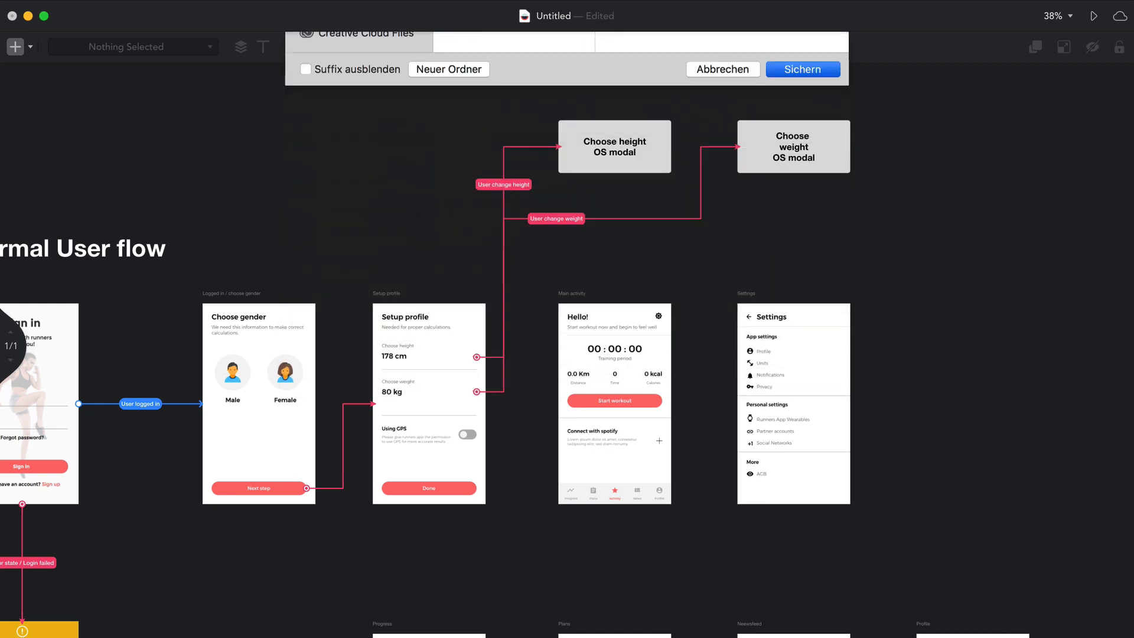
Apply Connector Style 1 to the height, weight and Next step connectors together
{"action": "scroll", "coordinate": [548, 261], "scroll_direction": "left", "scroll_amount": 5}
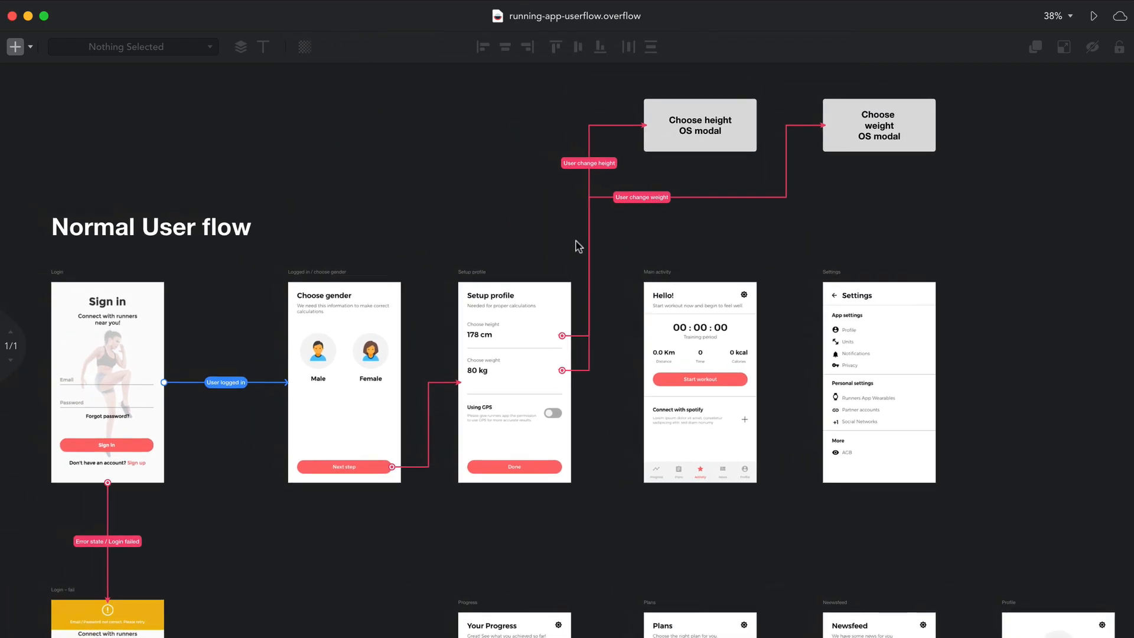
{"action": "left_click_drag", "start_coordinate": [608, 245], "coordinate": [571, 223]}
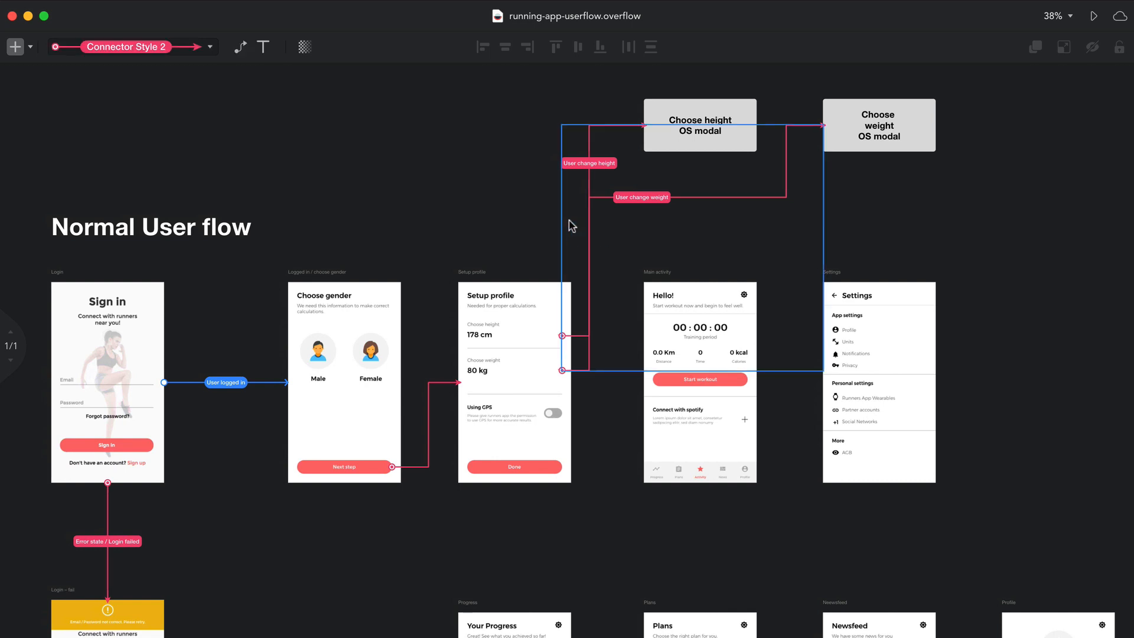
{"action": "left_click", "coordinate": [440, 384], "text": "shift"}
{"action": "left_click", "coordinate": [166, 52]}
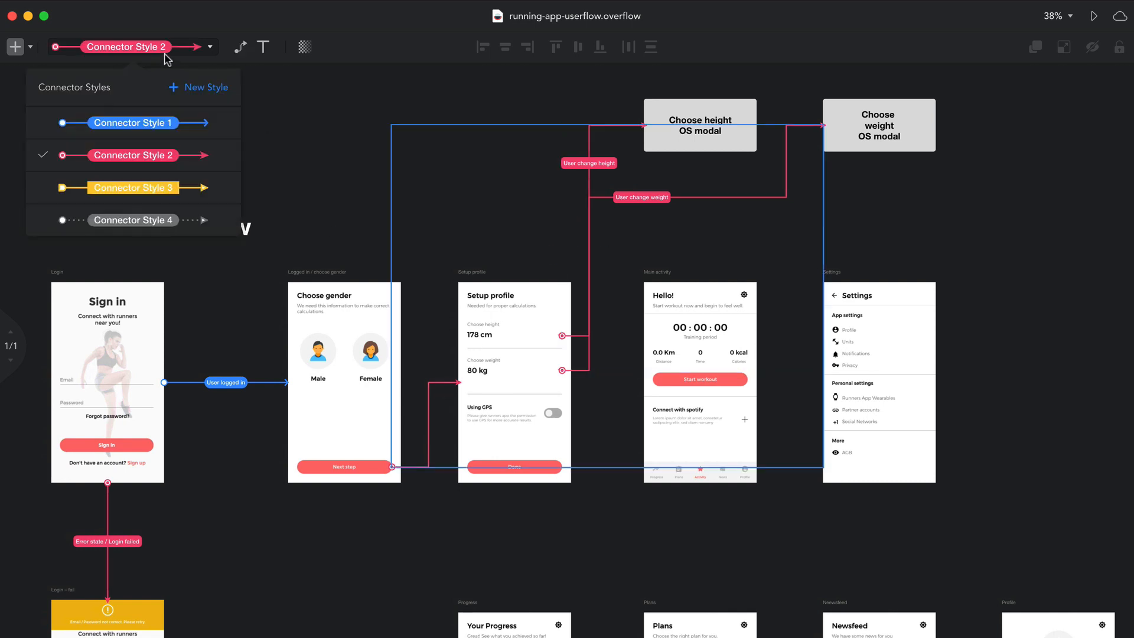
{"action": "left_click", "coordinate": [153, 123]}
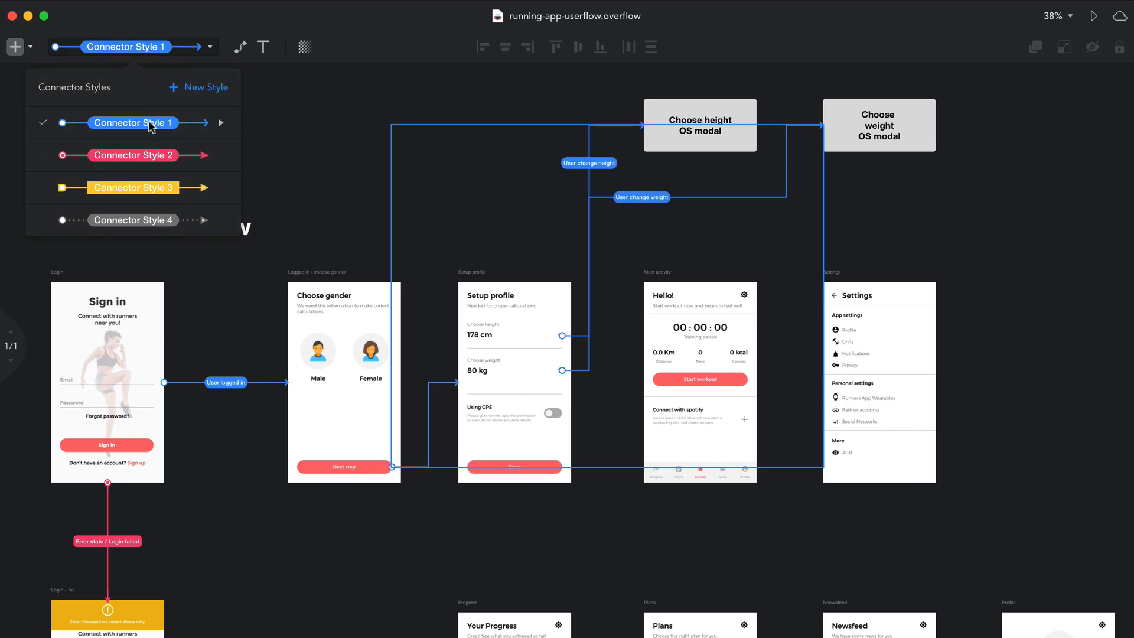
{"action": "left_click", "coordinate": [298, 194]}
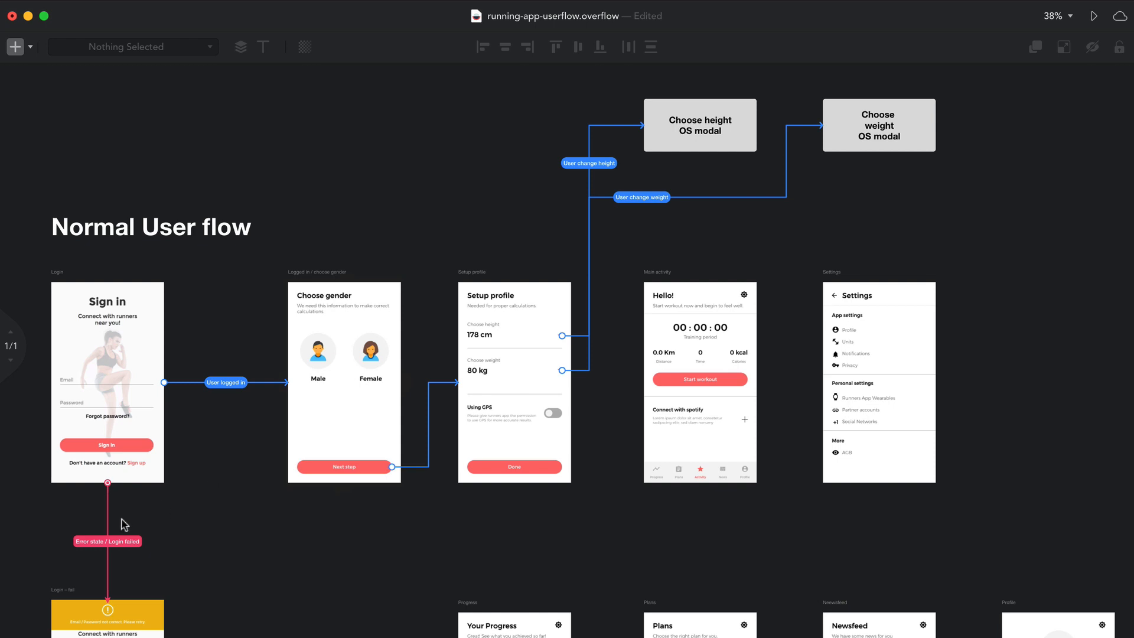
Connect the Done button on the Setup profile screen to the Main activity screen
{"action": "scroll", "coordinate": [273, 520], "scroll_direction": "right", "scroll_amount": 5}
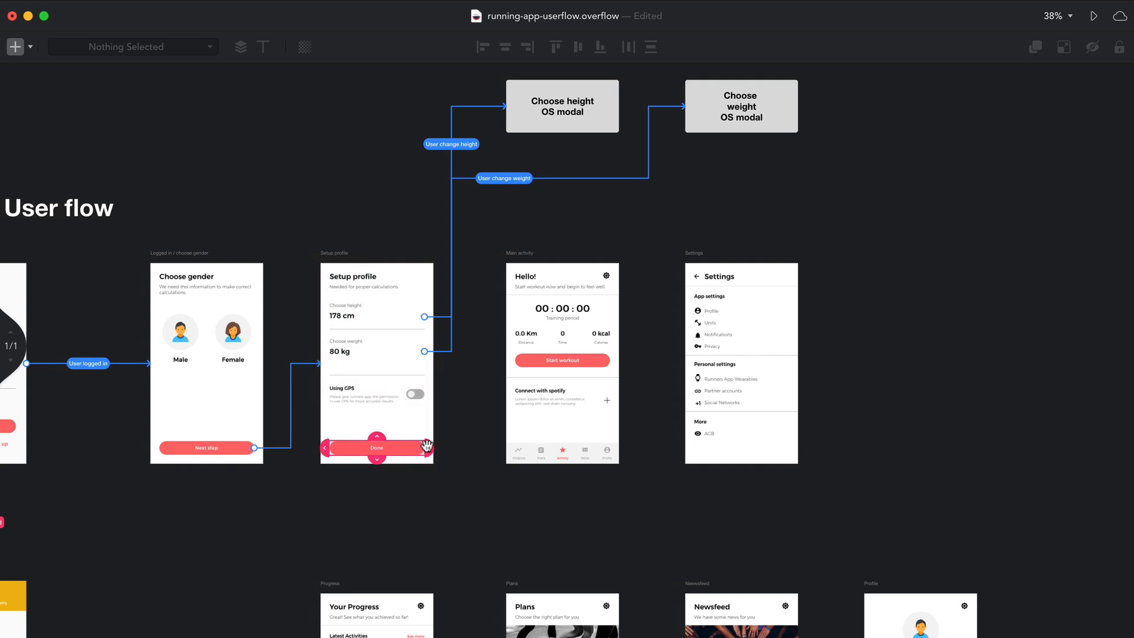
{"action": "left_click_drag", "start_coordinate": [427, 445], "coordinate": [520, 385]}
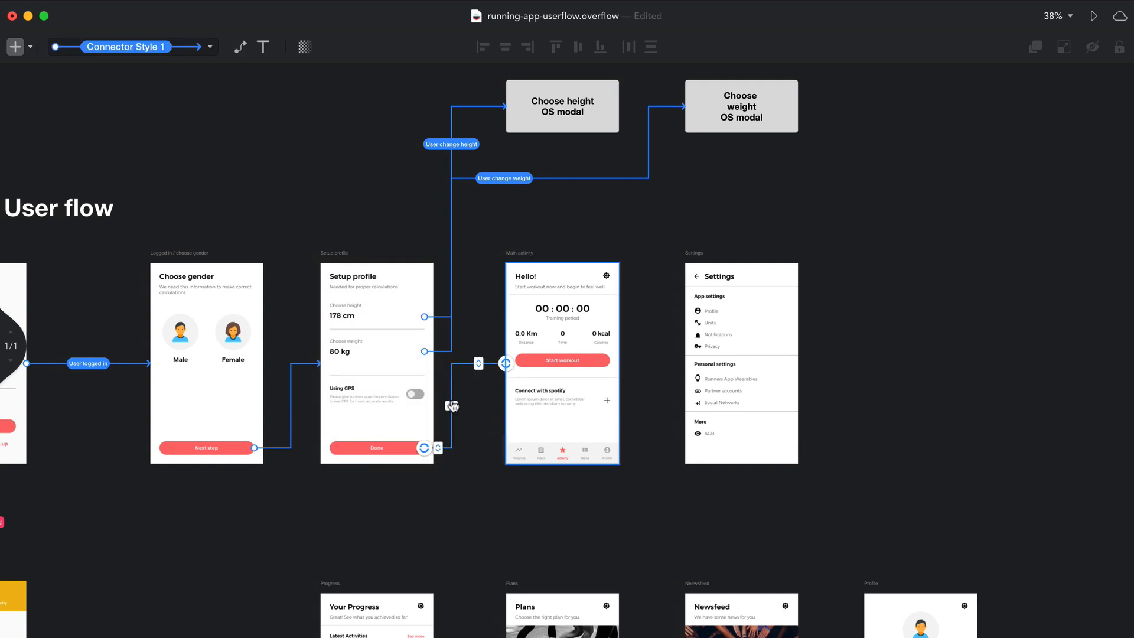
{"action": "mouse_move", "coordinate": [452, 405]}
{"action": "left_mouse_down"}
{"action": "mouse_move", "coordinate": [477, 405]}
{"action": "mouse_move", "coordinate": [451, 405]}
{"action": "left_mouse_up"}
Label the connector between the Done button and the Main activity screen "Set up done"
{"action": "double_click", "coordinate": [465, 366]}
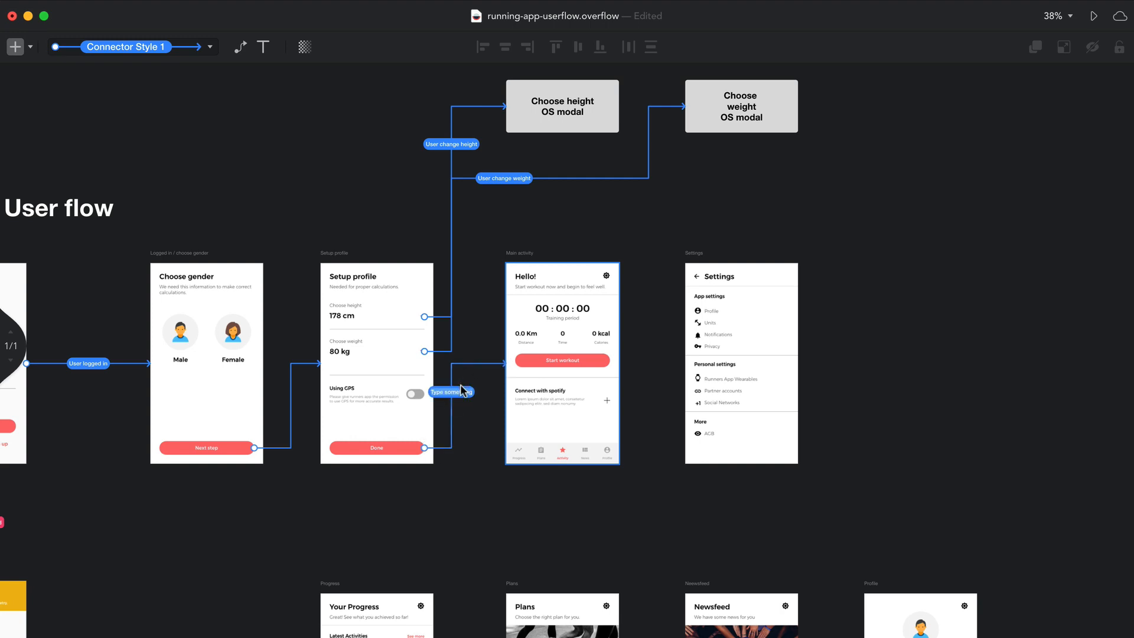
{"action": "scroll", "coordinate": [450, 393], "scroll_direction": "up", "scroll_amount": 8}
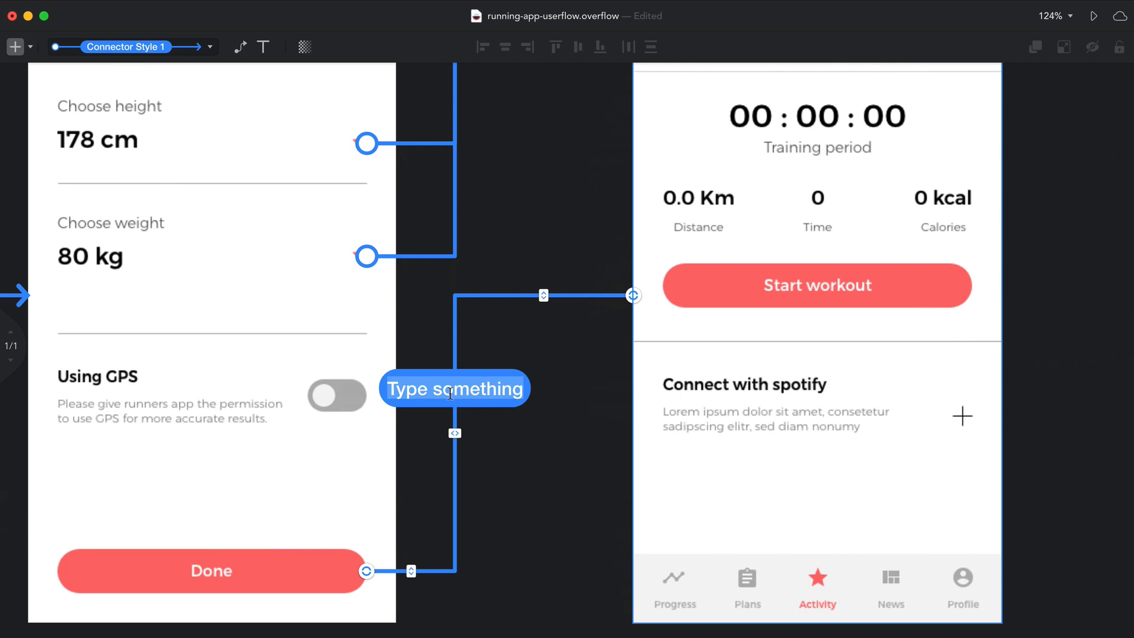
{"action": "type", "text": "Setting"}
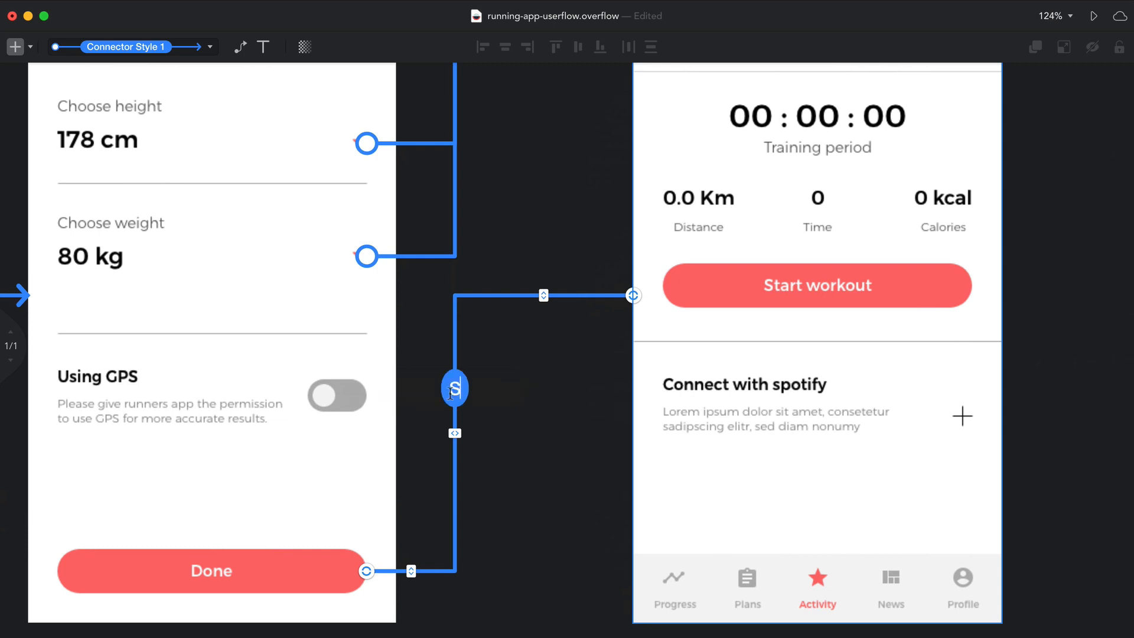
{"action": "key", "text": "BackSpace"}
{"action": "key", "text": "BackSpace"}
{"action": "key", "text": "BackSpace"}
{"action": "key", "text": "BackSpace"}
{"action": "key", "text": "BackSpace"}
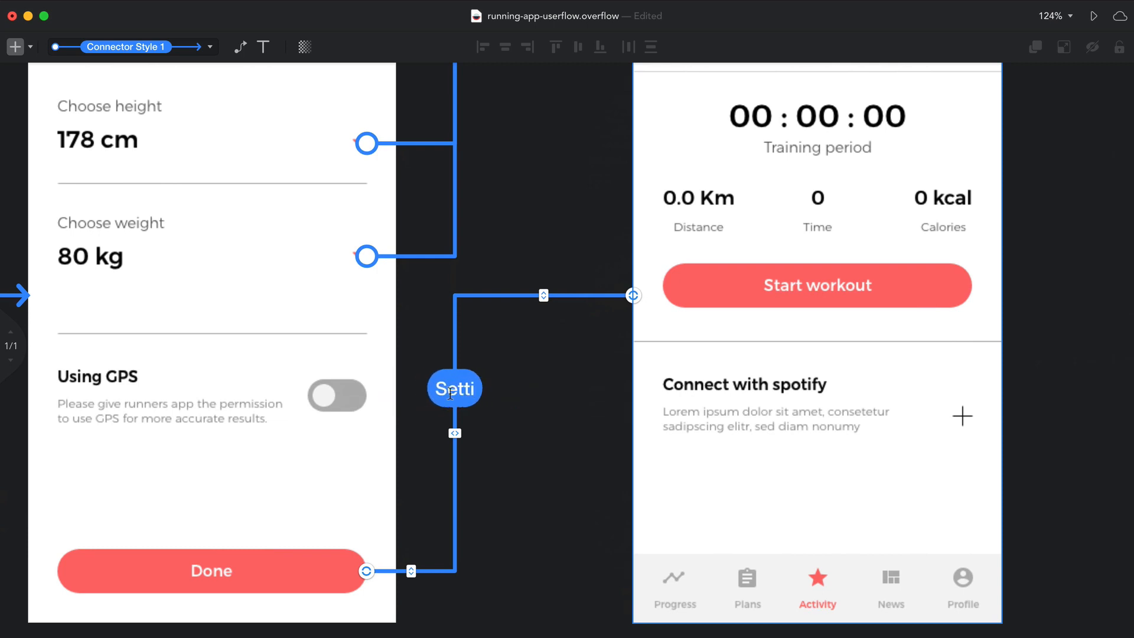
{"action": "type", "text": "t up done"}
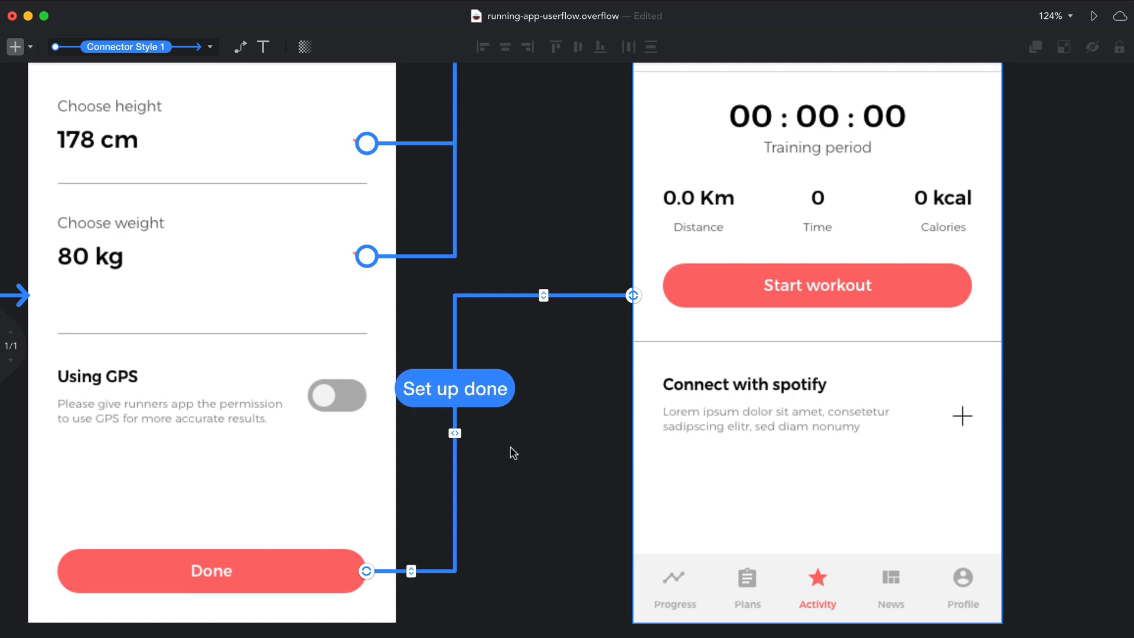
Shift the vertical segments of the "Set up done", weight and height connectors slightly to the right so they line up
{"action": "left_click_drag", "start_coordinate": [455, 433], "coordinate": [466, 430]}
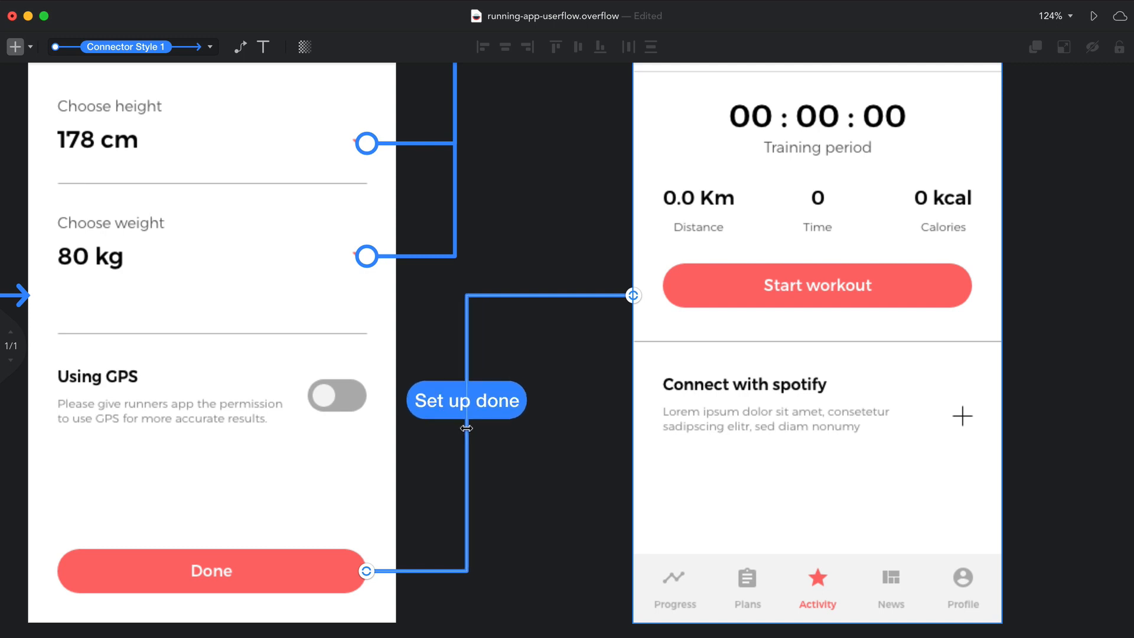
{"action": "left_click", "coordinate": [504, 473]}
{"action": "scroll", "coordinate": [504, 477], "scroll_direction": "up", "scroll_amount": 4}
{"action": "scroll", "coordinate": [504, 477], "scroll_direction": "up", "scroll_amount": 3}
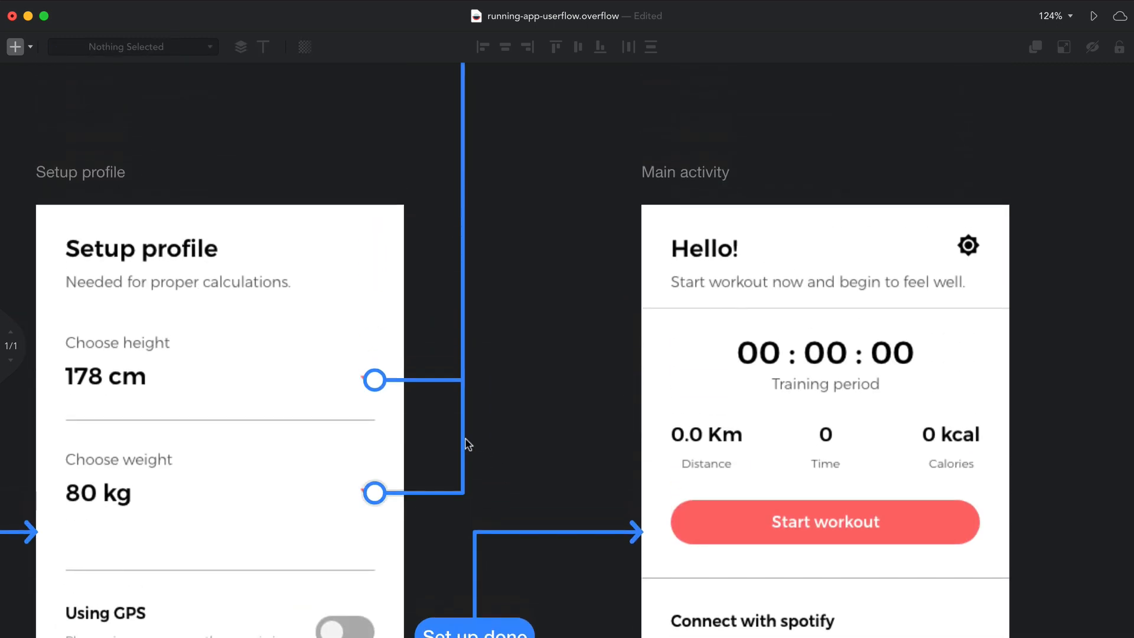
{"action": "left_click", "coordinate": [468, 445]}
{"action": "left_click_drag", "start_coordinate": [463, 211], "coordinate": [474, 211]}
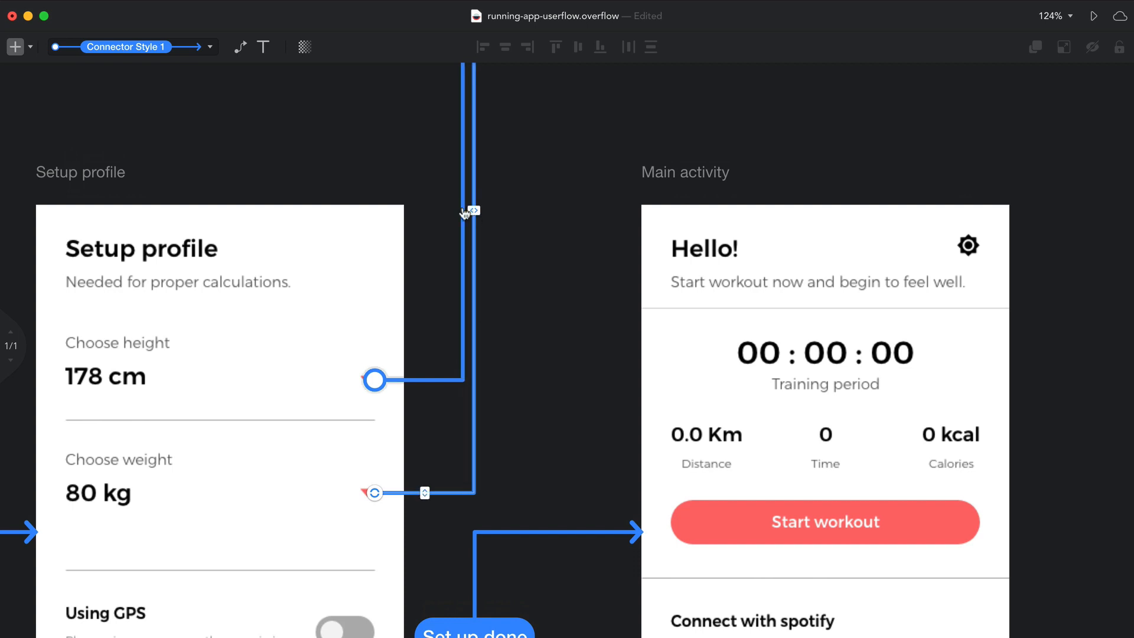
{"action": "left_click", "coordinate": [463, 212]}
{"action": "scroll", "coordinate": [465, 221], "scroll_direction": "up", "scroll_amount": 4}
{"action": "left_click_drag", "start_coordinate": [464, 193], "coordinate": [476, 196]}
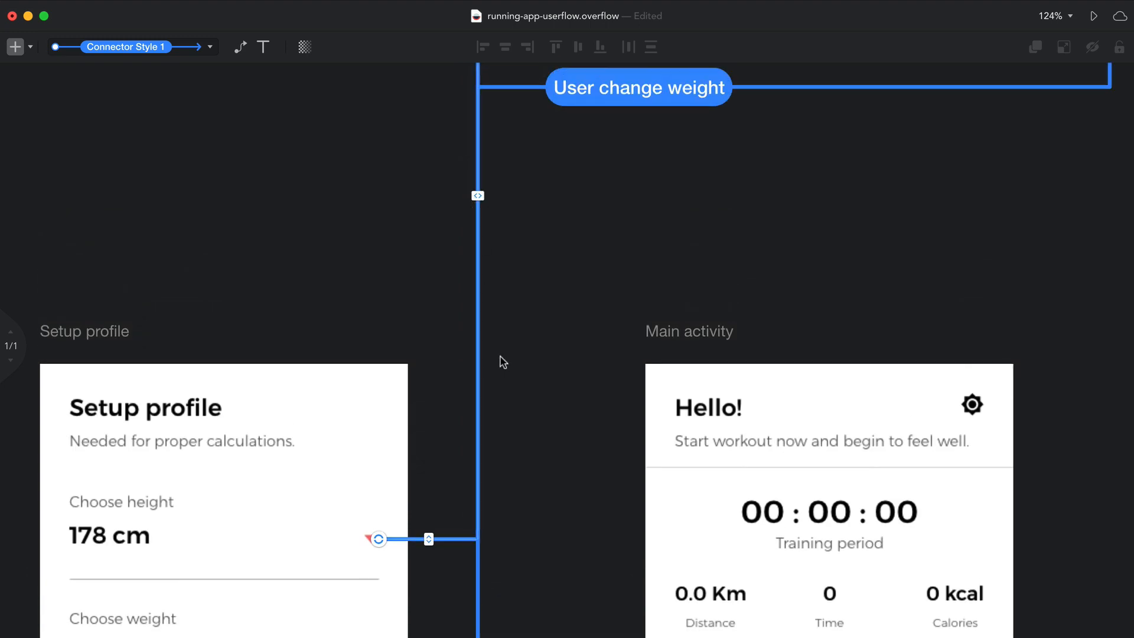
{"action": "left_click", "coordinate": [502, 357]}
Connect the gear icon on Main activity to the top of the Settings screen and move the connector's vertical segment closer to Settings
{"action": "scroll", "coordinate": [502, 359], "scroll_direction": "down", "scroll_amount": 10}
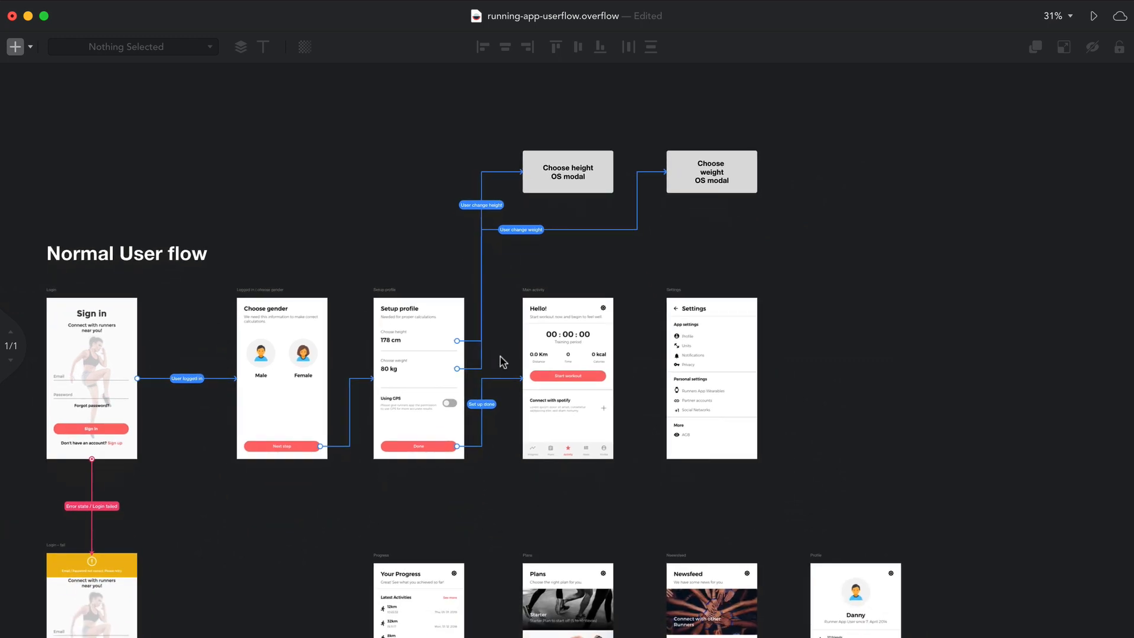
{"action": "scroll", "coordinate": [502, 361], "scroll_direction": "down", "scroll_amount": 2}
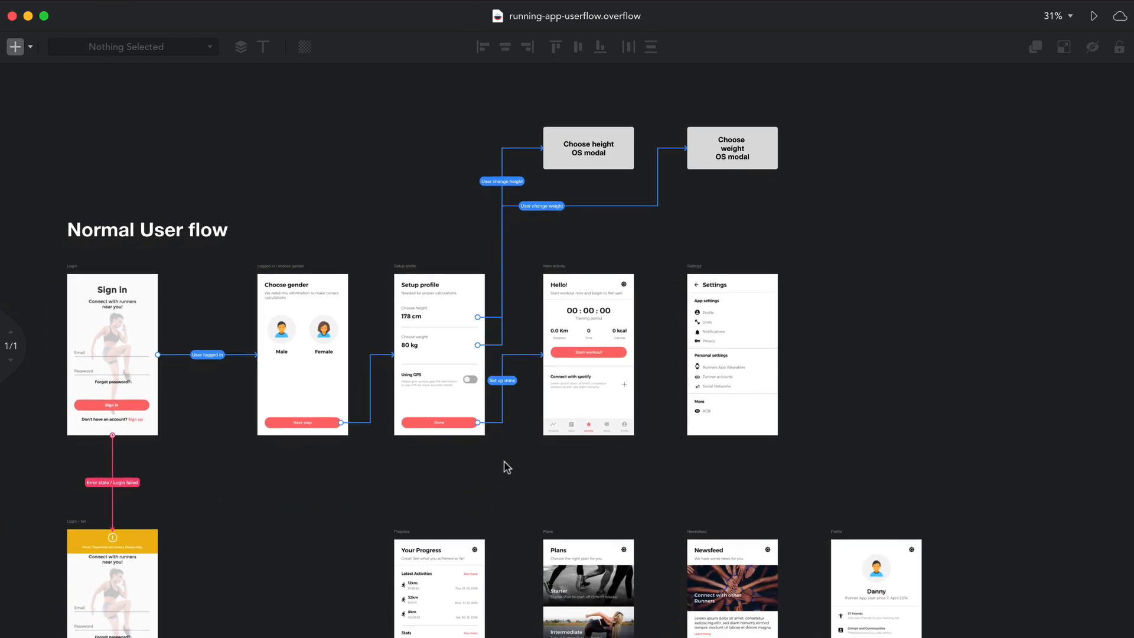
{"action": "scroll", "coordinate": [505, 466], "scroll_direction": "down", "scroll_amount": 5}
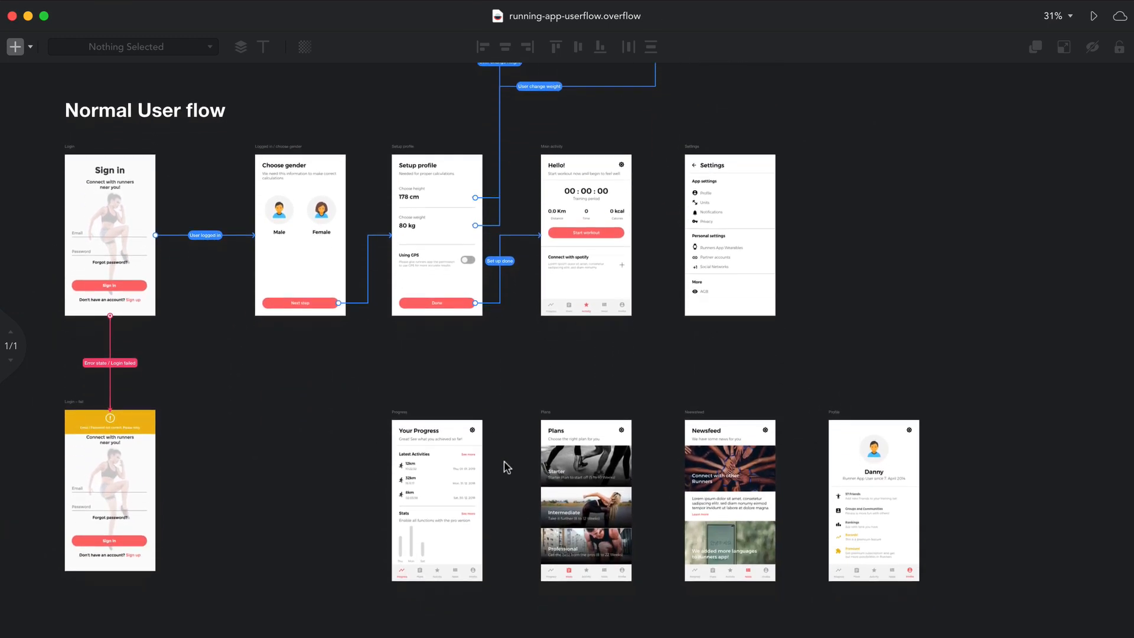
{"action": "scroll", "coordinate": [506, 467], "scroll_direction": "up", "scroll_amount": 5}
{"action": "scroll", "coordinate": [506, 467], "scroll_direction": "right", "scroll_amount": 3}
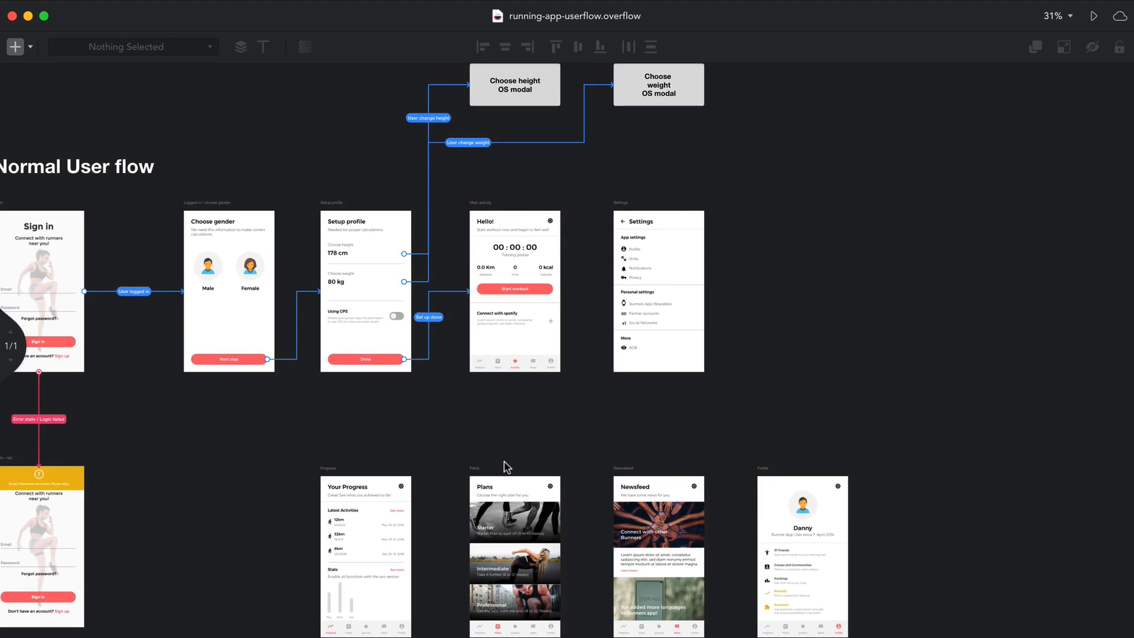
{"action": "scroll", "coordinate": [605, 308], "scroll_direction": "up", "scroll_amount": 10}
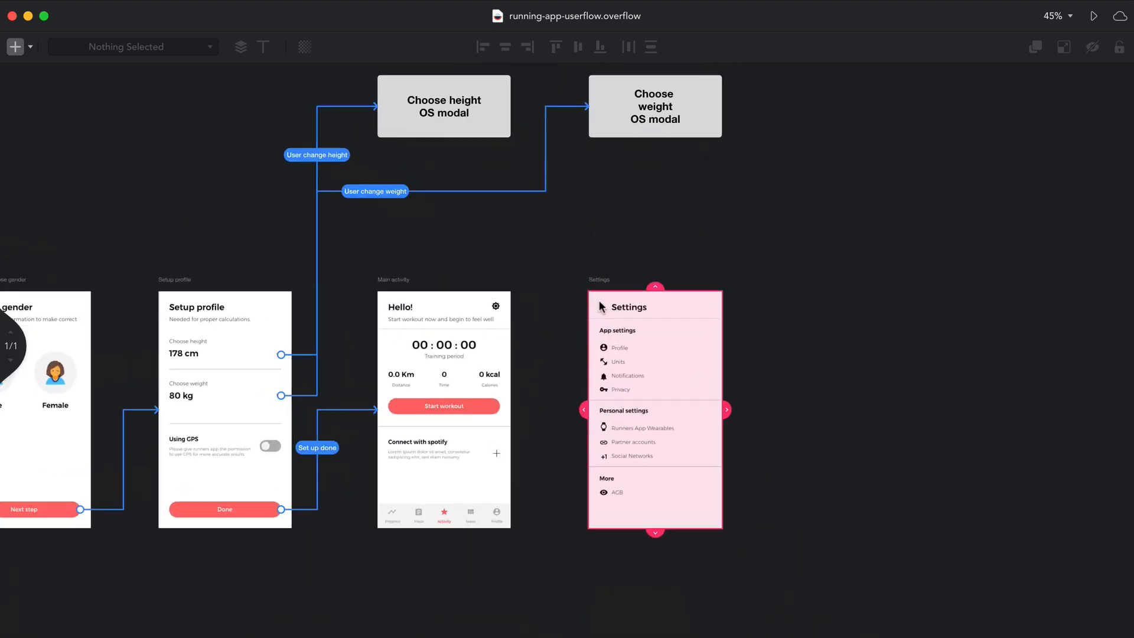
{"action": "scroll", "coordinate": [600, 307], "scroll_direction": "down", "scroll_amount": 3}
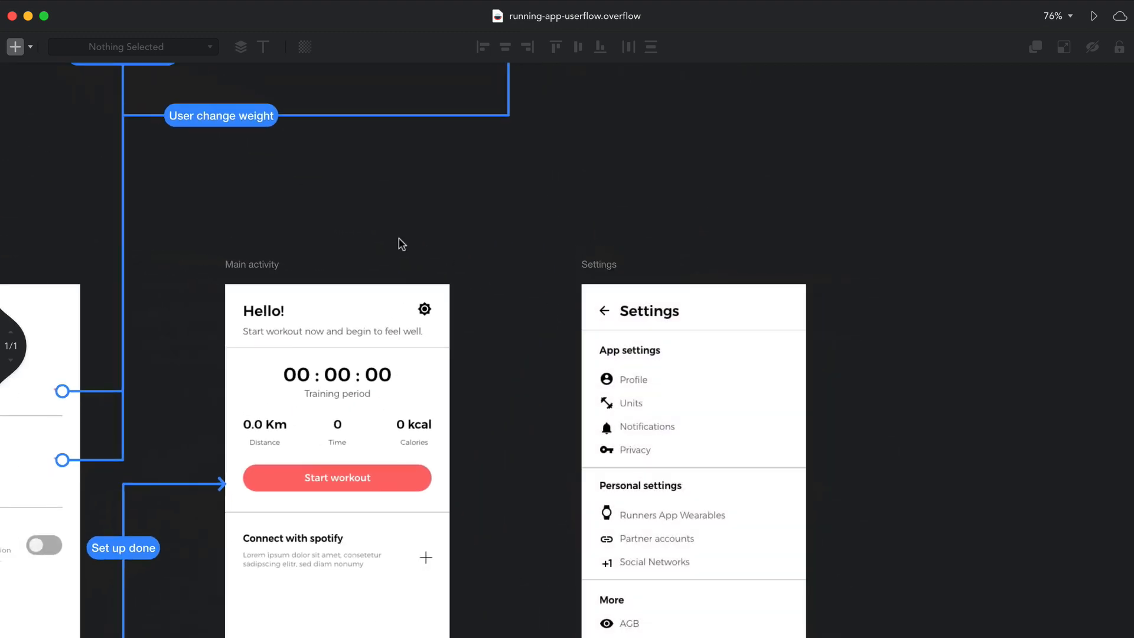
{"action": "left_click_drag", "start_coordinate": [436, 310], "coordinate": [582, 308]}
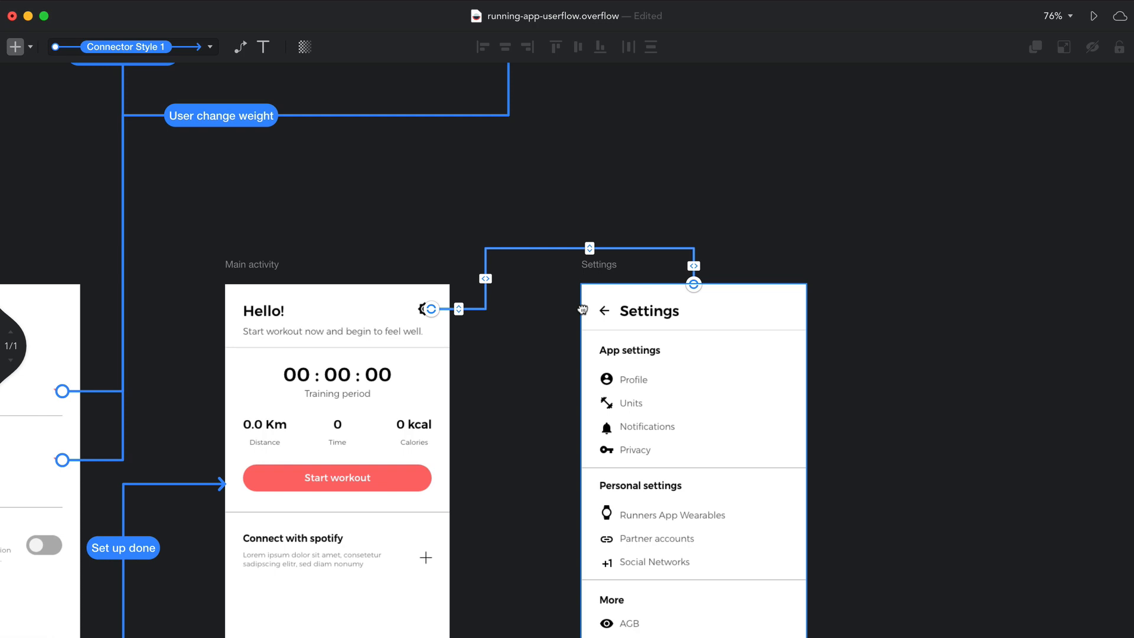
{"action": "scroll", "coordinate": [582, 308], "scroll_direction": "down", "scroll_amount": 3}
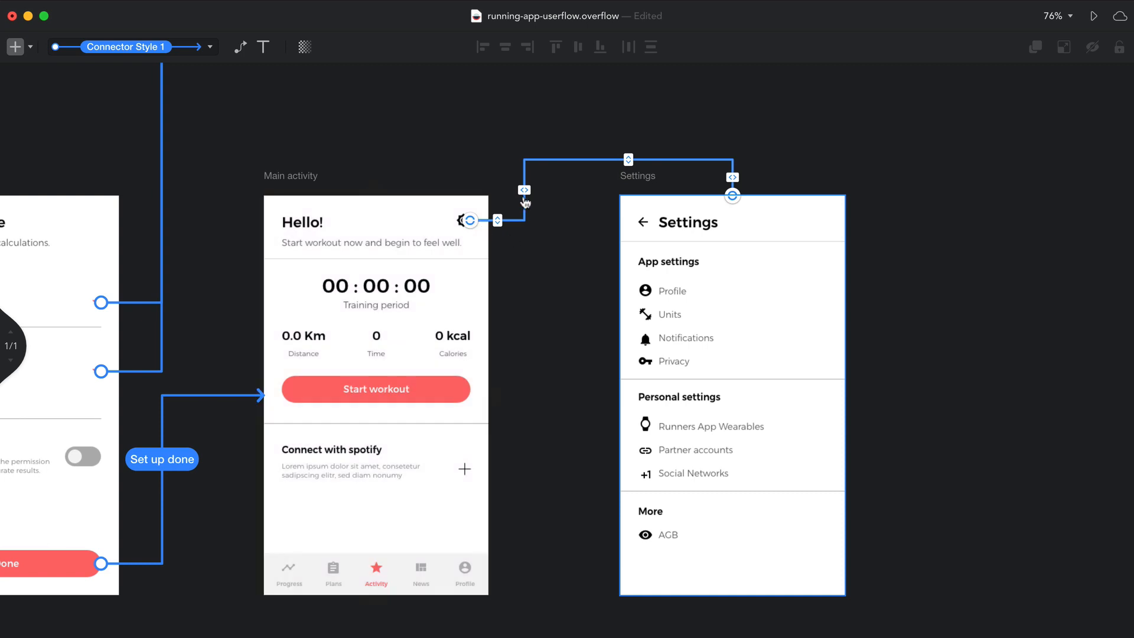
{"action": "left_click_drag", "start_coordinate": [524, 189], "coordinate": [556, 190]}
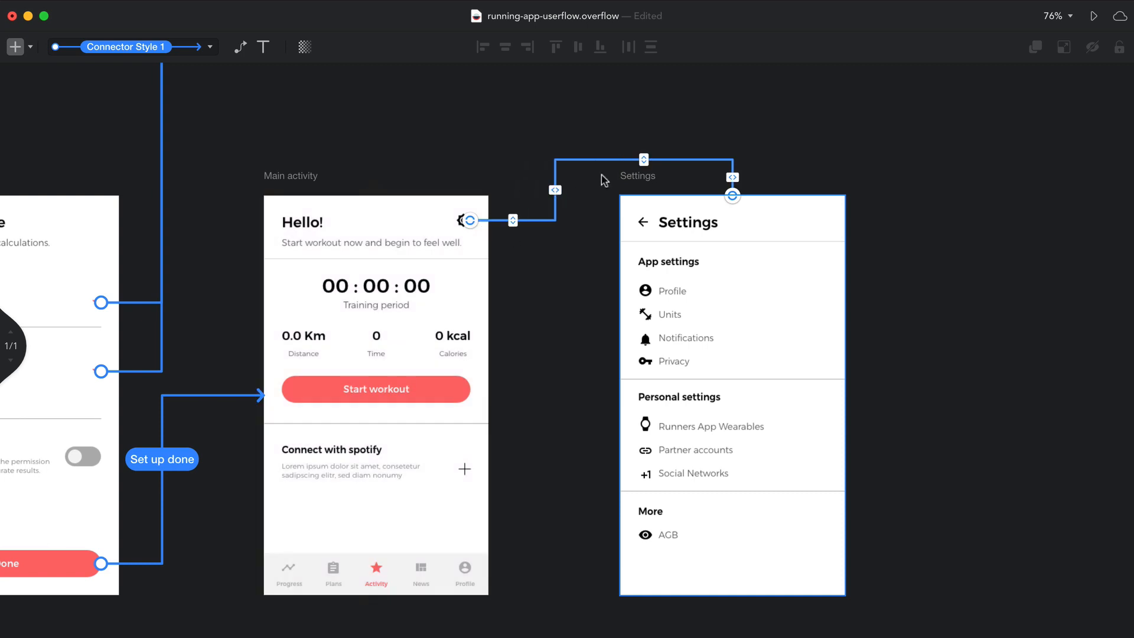
Connect the Settings back arrow to the right edge of Main activity, routing its vertical segment just right of the gear connector's
{"action": "left_click_drag", "start_coordinate": [637, 222], "coordinate": [483, 284]}
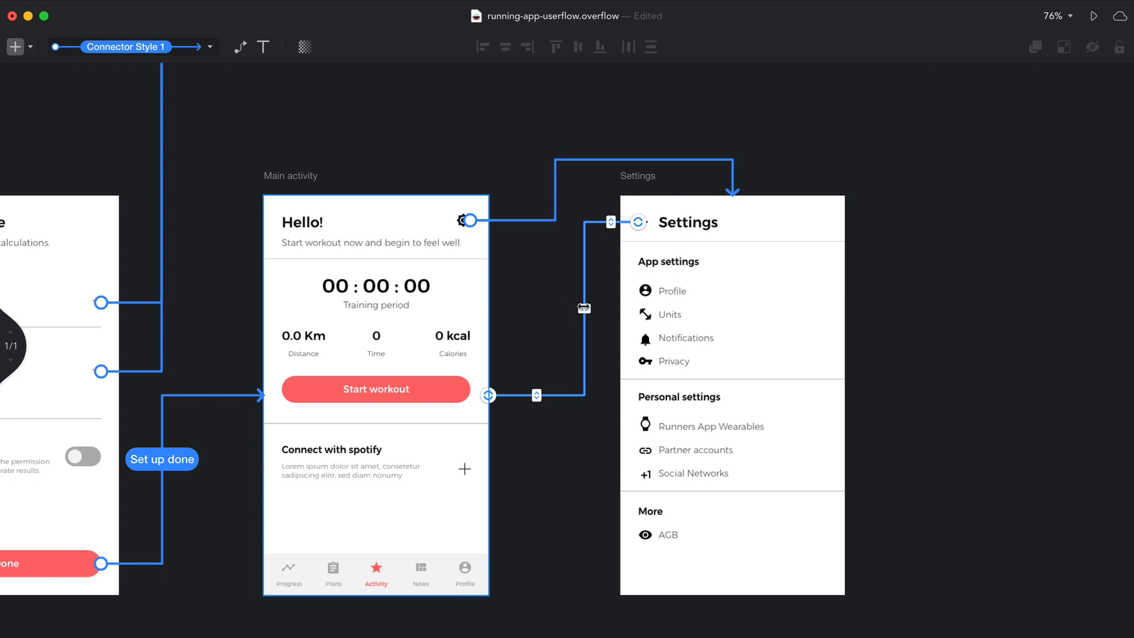
{"action": "left_click_drag", "start_coordinate": [584, 308], "coordinate": [581, 308]}
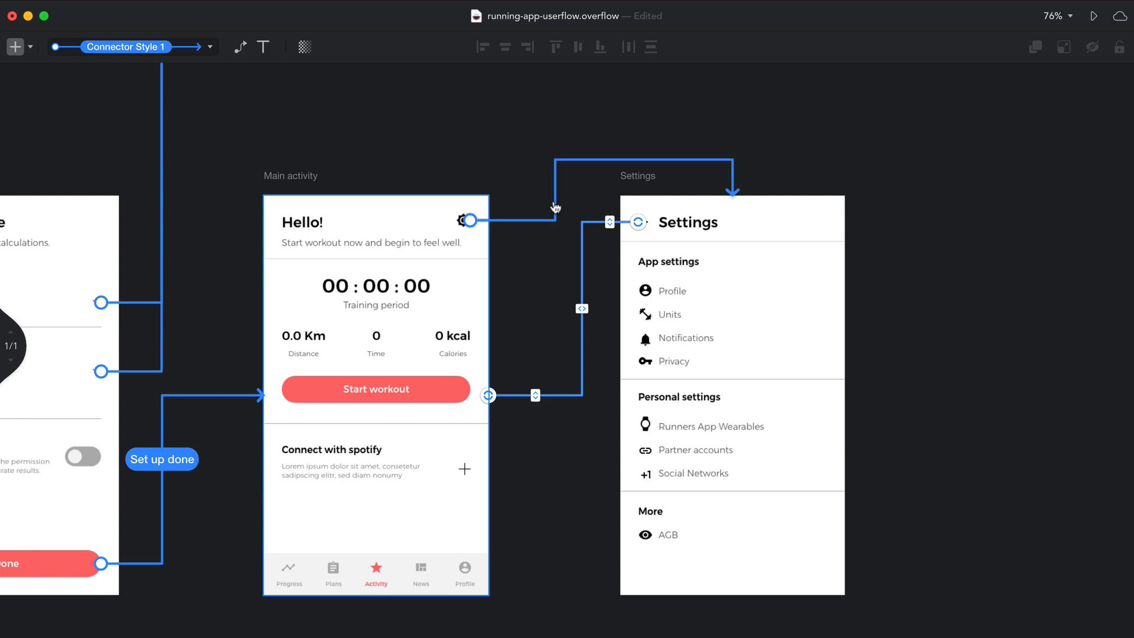
{"action": "left_click_drag", "start_coordinate": [582, 308], "coordinate": [555, 307]}
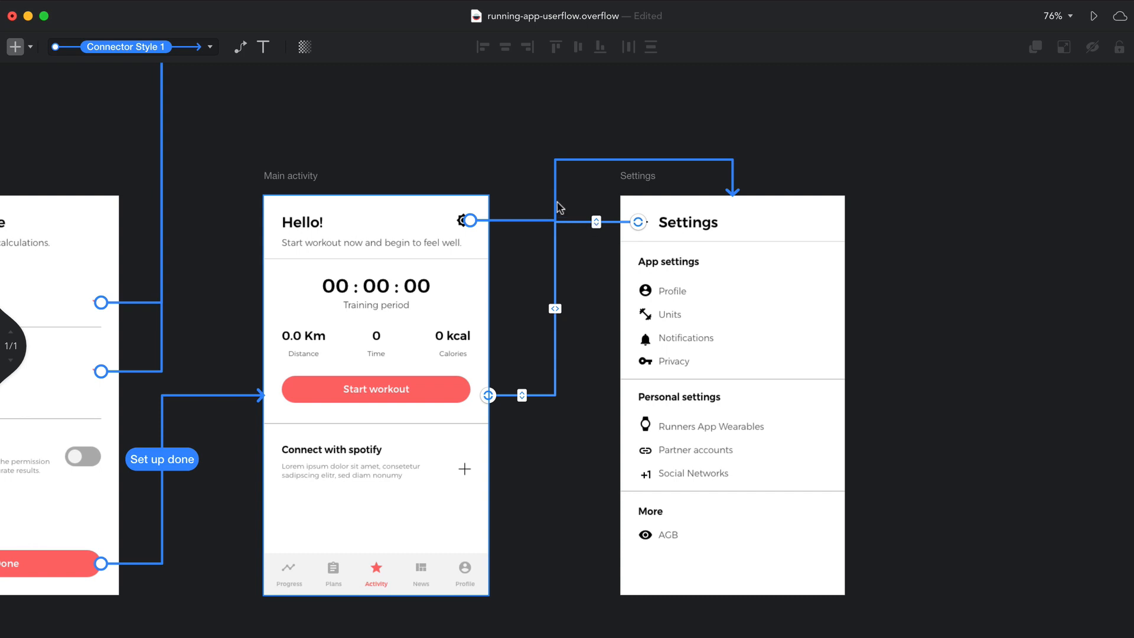
{"action": "left_click_drag", "start_coordinate": [555, 307], "coordinate": [574, 307]}
{"action": "left_click", "coordinate": [549, 313]}
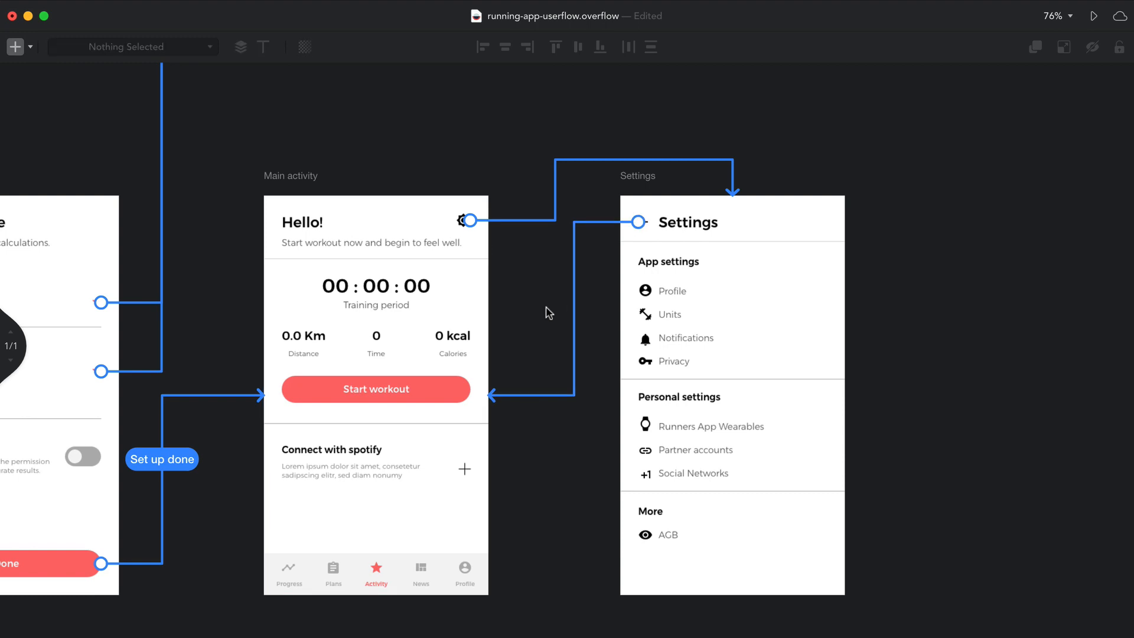
Add a text label to the connector running from the gear icon to the Settings screen
{"action": "scroll", "coordinate": [550, 313], "scroll_direction": "down", "scroll_amount": 6}
{"action": "scroll", "coordinate": [549, 314], "scroll_direction": "up", "scroll_amount": 6}
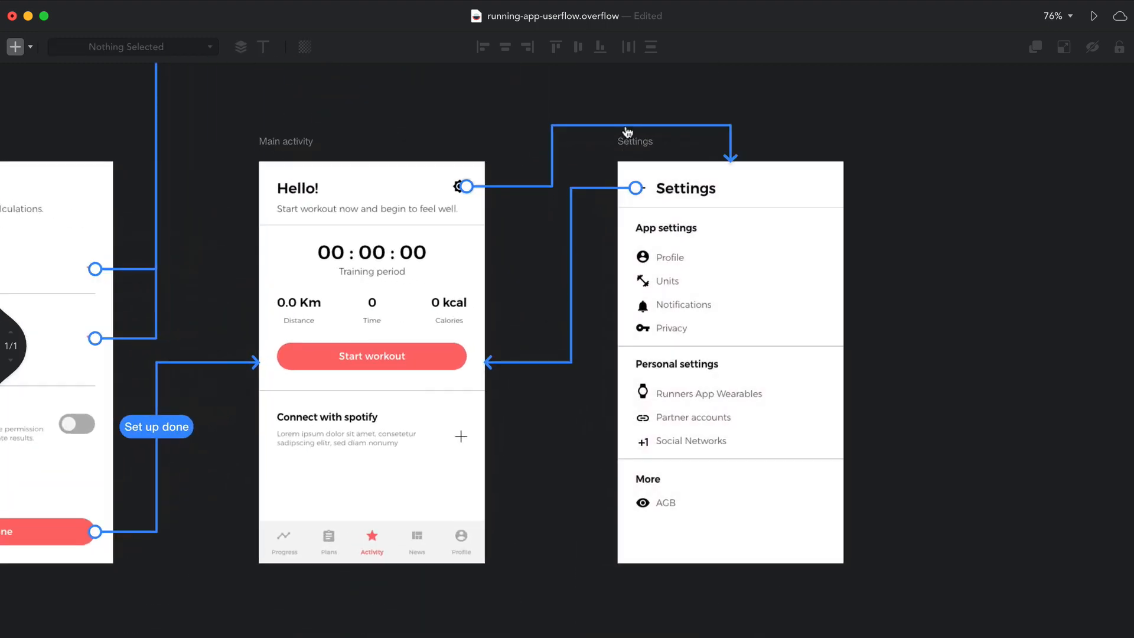
{"action": "double_click", "coordinate": [626, 126]}
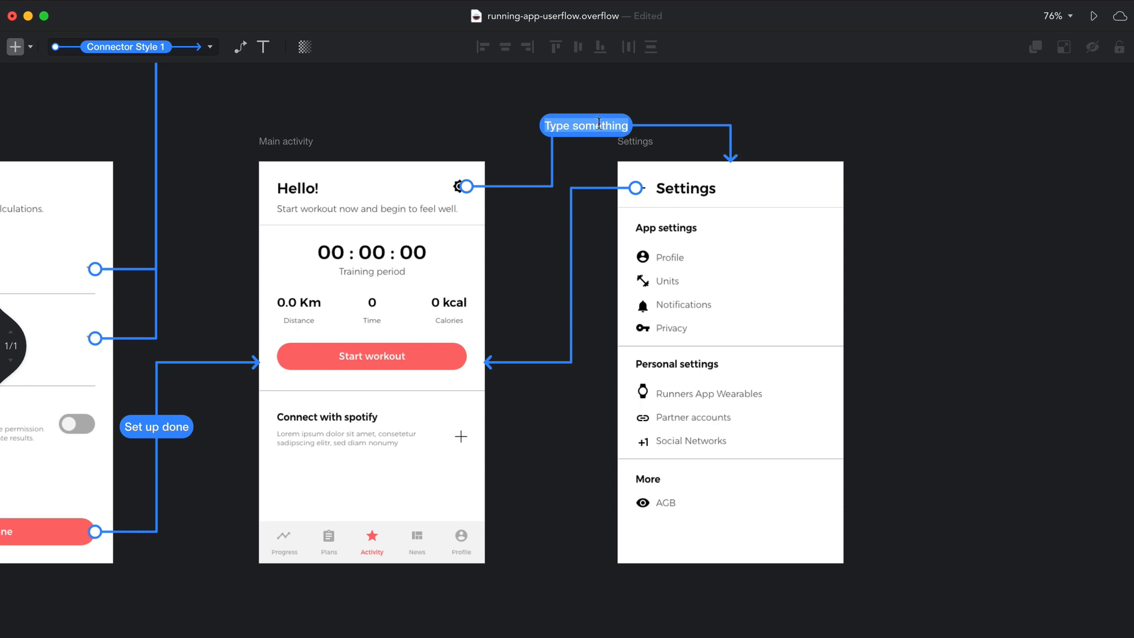
{"action": "type", "text": "Go to"}
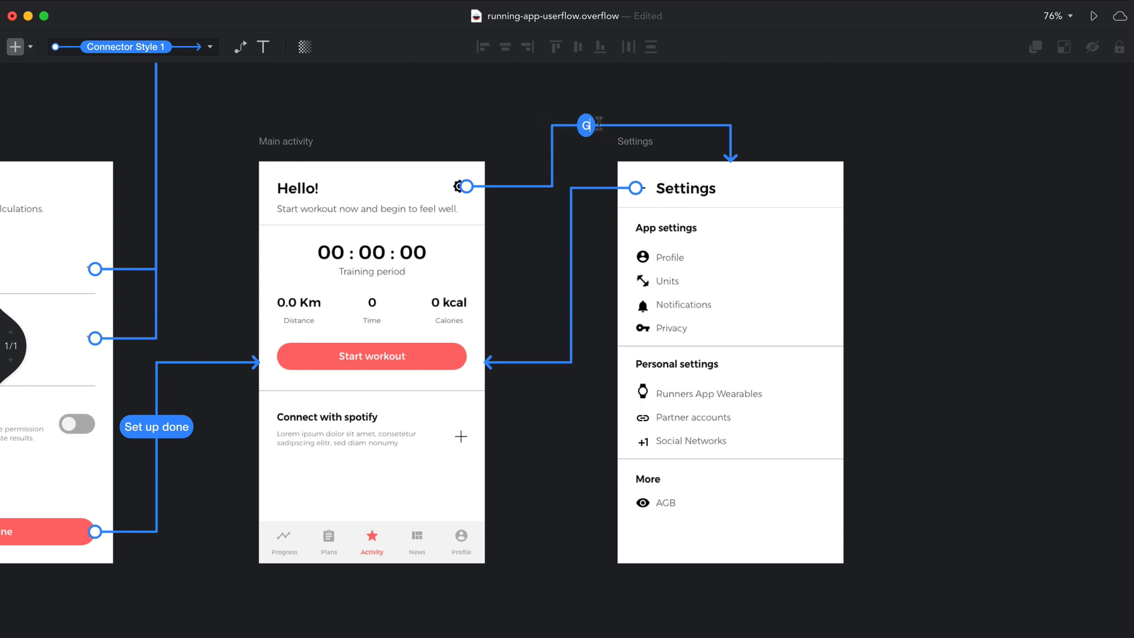
{"action": "key", "text": "BackSpace"}
{"action": "key", "text": "BackSpace"}
{"action": "key", "text": "BackSpace"}
{"action": "key", "text": "BackSpace"}
{"action": "key", "text": "BackSpace"}
{"action": "type", "text": "User go"}
{"action": "key", "text": "BackSpace"}
{"action": "key", "text": "BackSpace"}
{"action": "key", "text": "BackSpace"}
{"action": "key", "text": "BackSpace"}
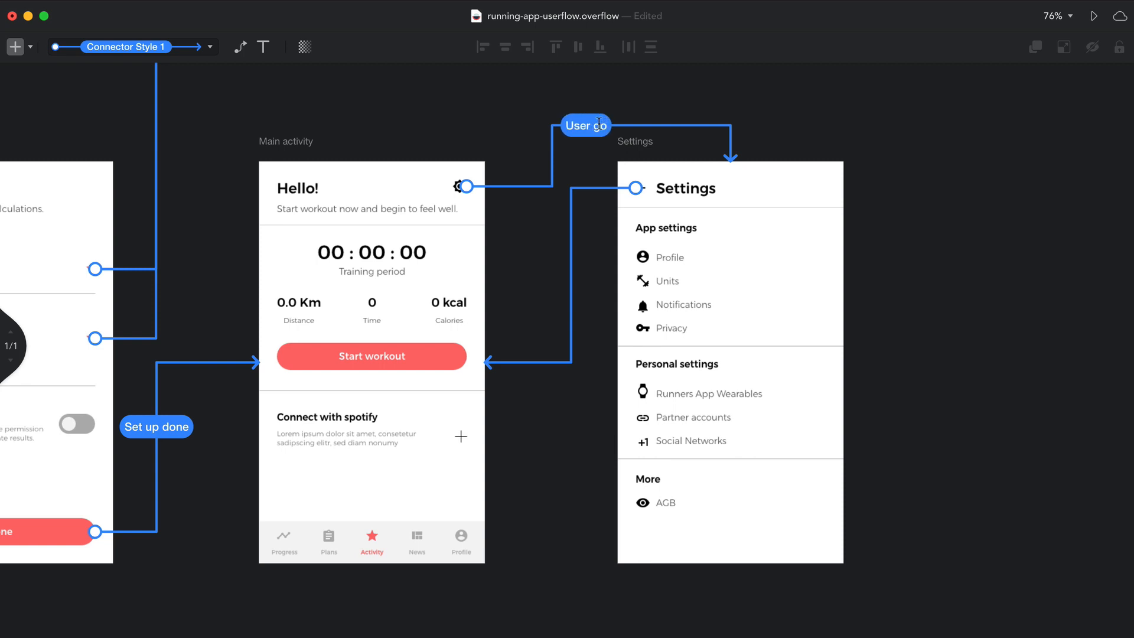
{"action": "key", "text": "BackSpace"}
{"action": "key", "text": "BackSpace"}
{"action": "key", "text": "BackSpace"}
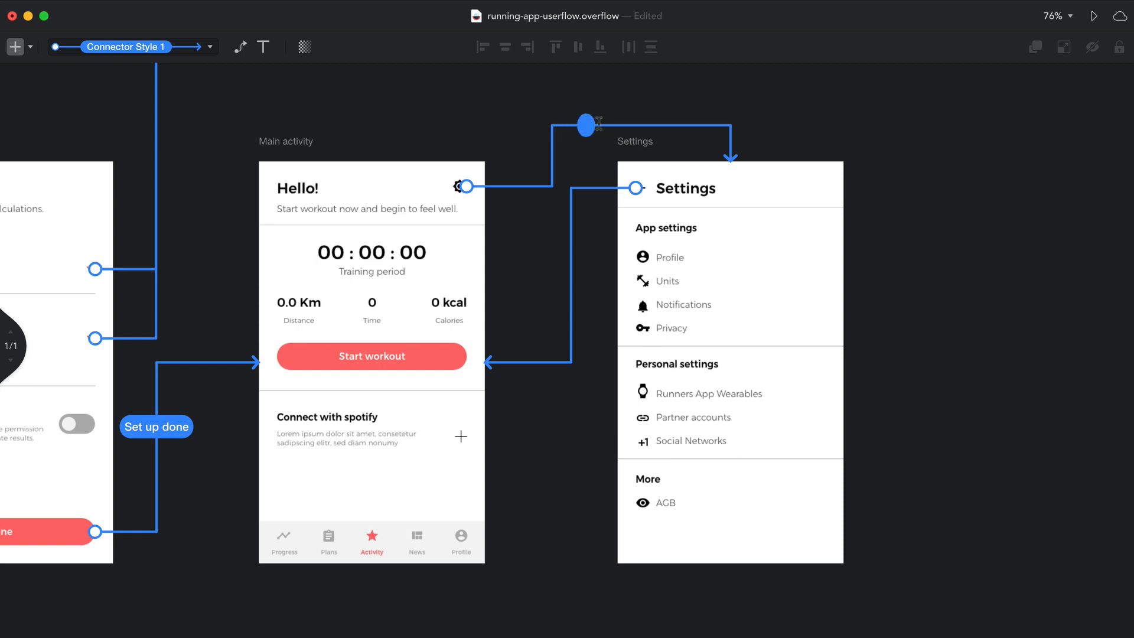
Set the gear connector's label to "See settings" and slide it to the middle of the upper horizontal segment
{"action": "type", "text": "See settings"}
{"action": "left_click", "coordinate": [645, 112]}
{"action": "left_click_drag", "start_coordinate": [607, 122], "coordinate": [661, 122]}
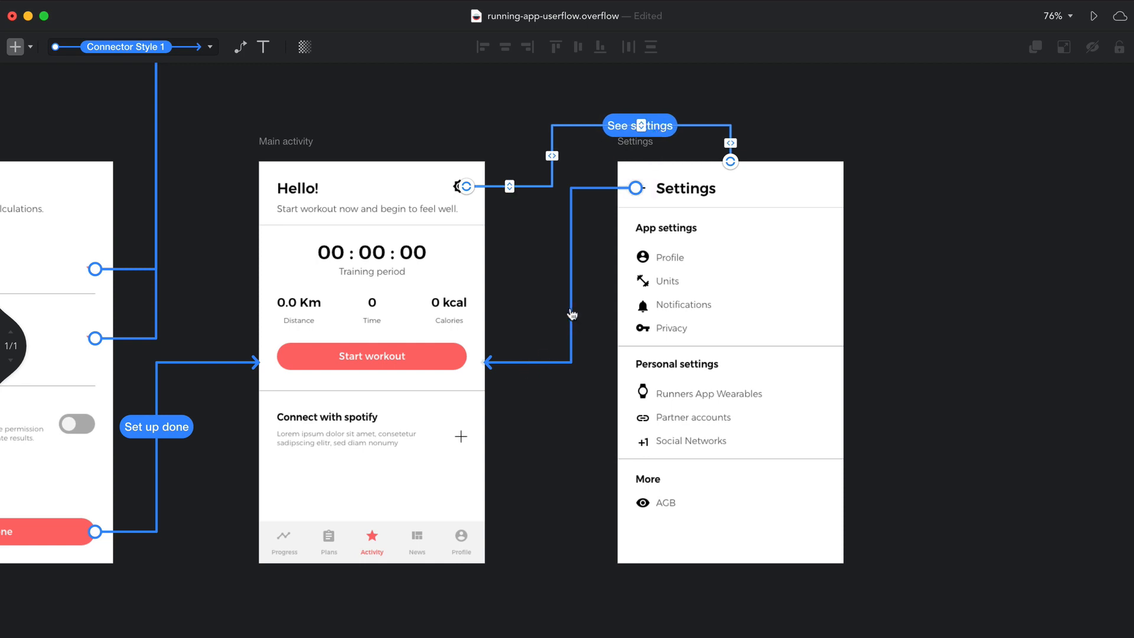
Move the back-arrow connector's vertical segment closer to Settings and place the label "Back to" on its lower horizontal segment
{"action": "left_click", "coordinate": [571, 313]}
{"action": "left_click_drag", "start_coordinate": [573, 275], "coordinate": [595, 275]}
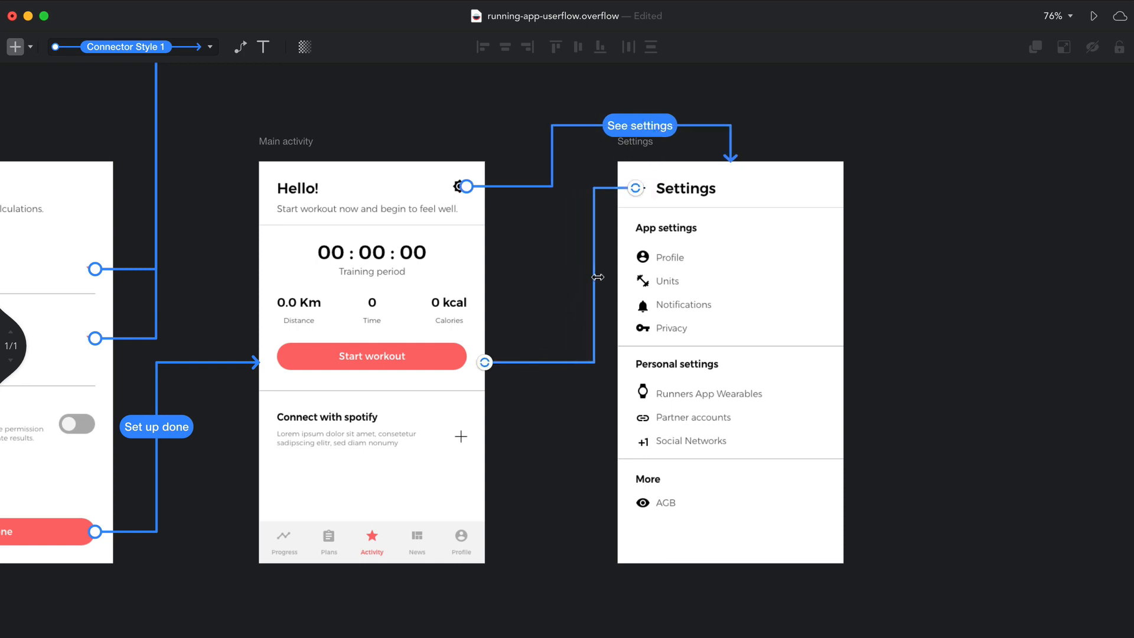
{"action": "double_click", "coordinate": [523, 364]}
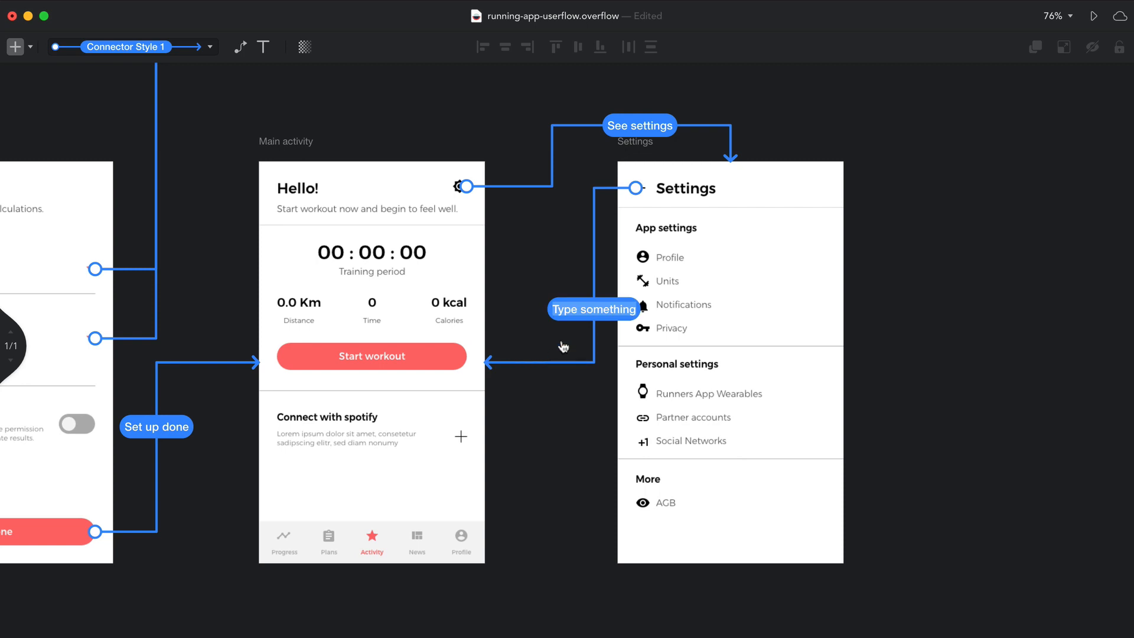
{"action": "left_click_drag", "start_coordinate": [575, 317], "coordinate": [532, 367]}
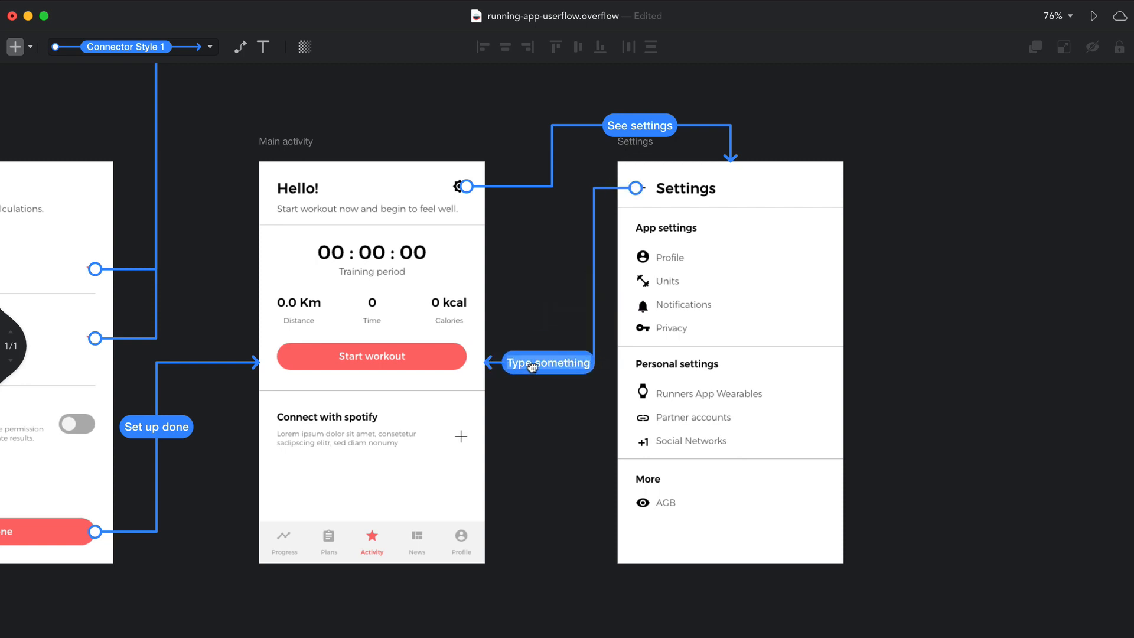
{"action": "type", "text": "Back"}
{"action": "type", "text": "to"}
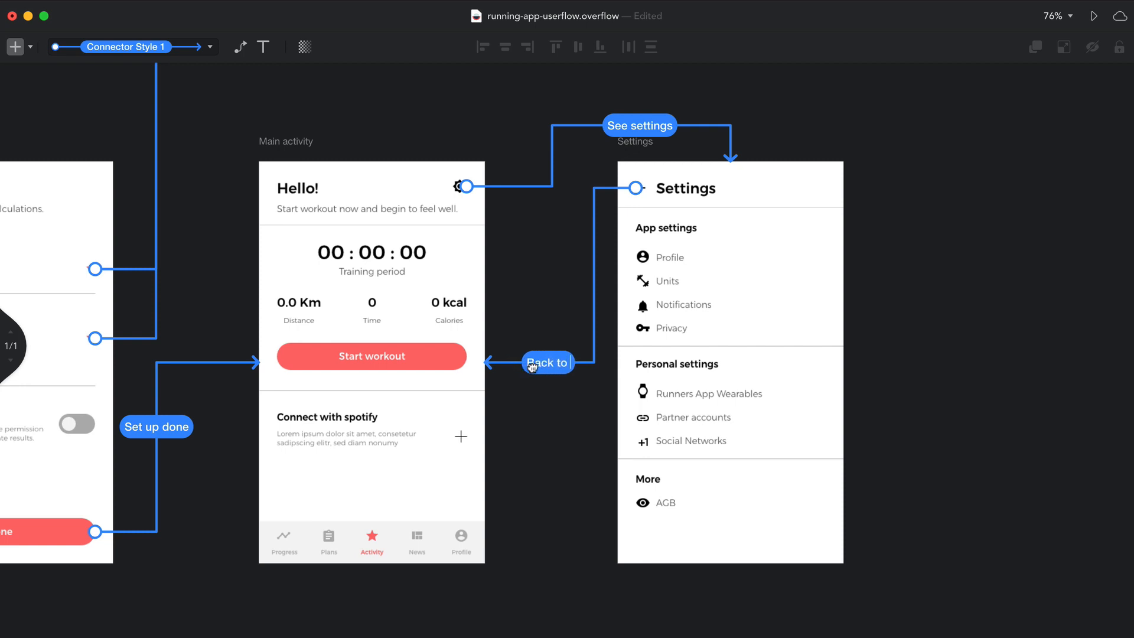
{"action": "left_click", "coordinate": [650, 164]}
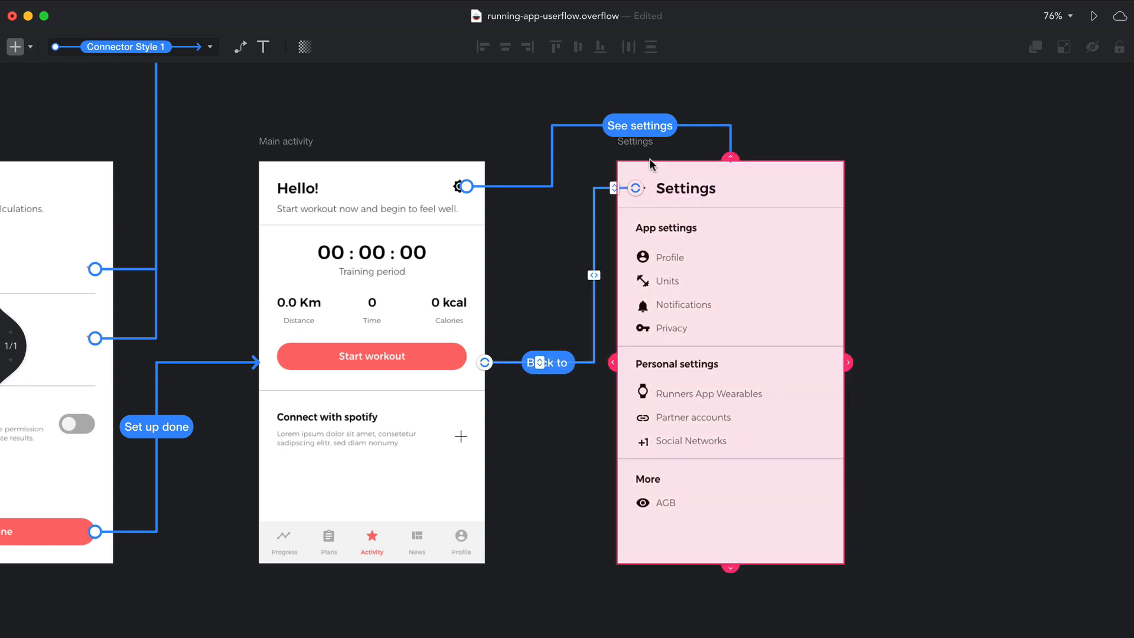
Move the Settings screen farther from Main activity and shift the back-arrow connector's vertical segment toward Settings
{"action": "left_click_drag", "start_coordinate": [649, 160], "coordinate": [760, 169]}
{"action": "left_click", "coordinate": [716, 220]}
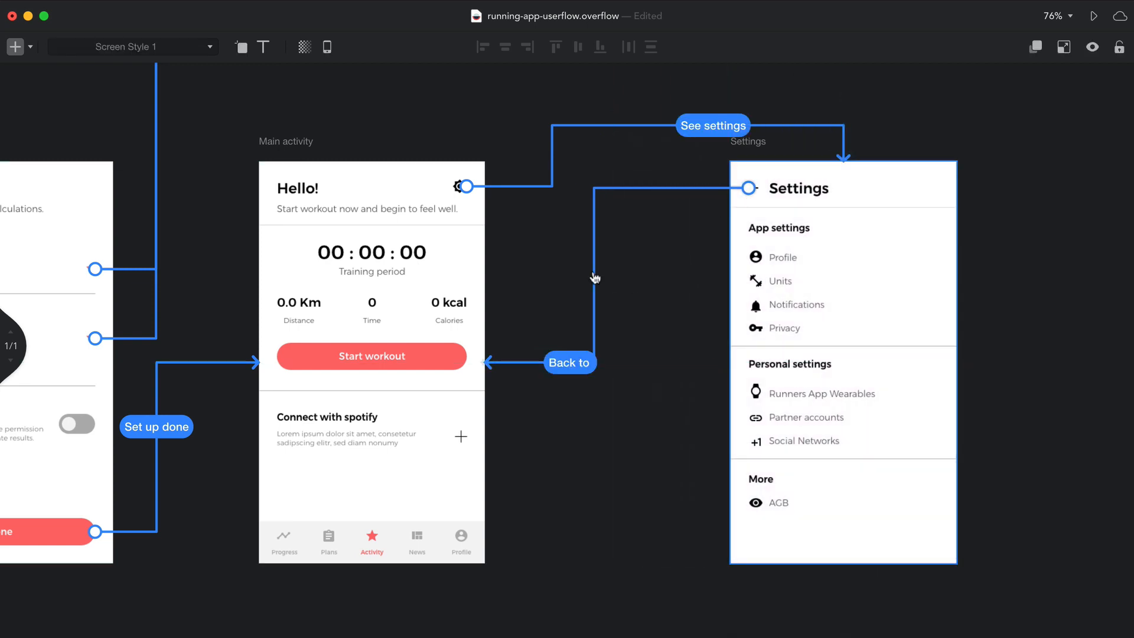
{"action": "left_click", "coordinate": [593, 276]}
{"action": "left_click_drag", "start_coordinate": [594, 276], "coordinate": [661, 275]}
Extend the back-arrow connector's label to read "Back to activity"
{"action": "left_click", "coordinate": [582, 364]}
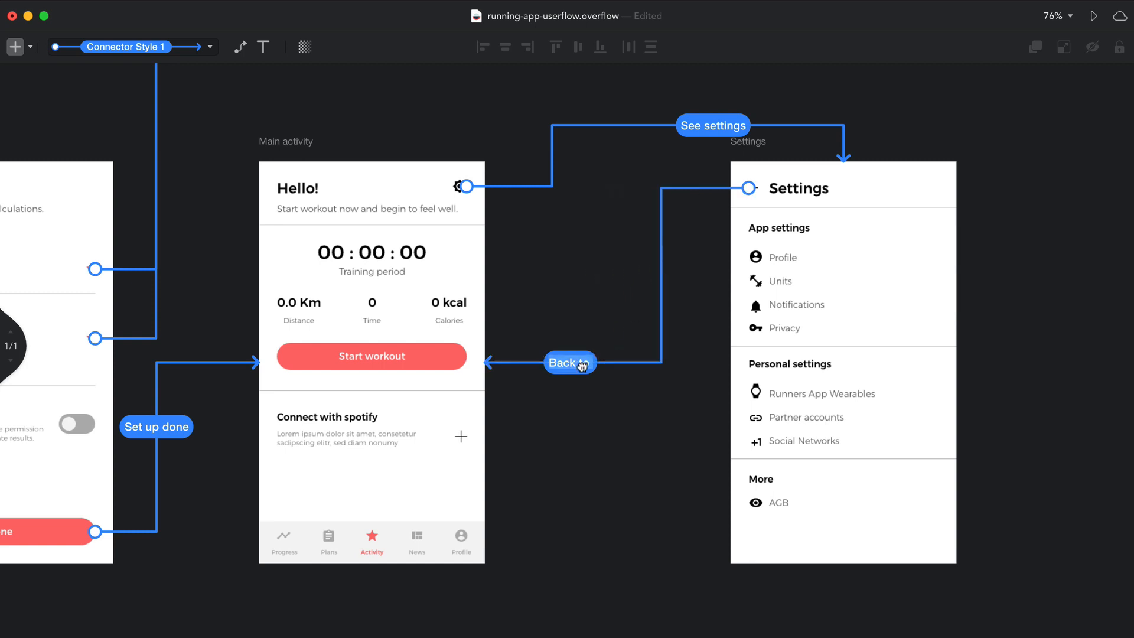
{"action": "left_click", "coordinate": [593, 364]}
{"action": "type", "text": "activity"}
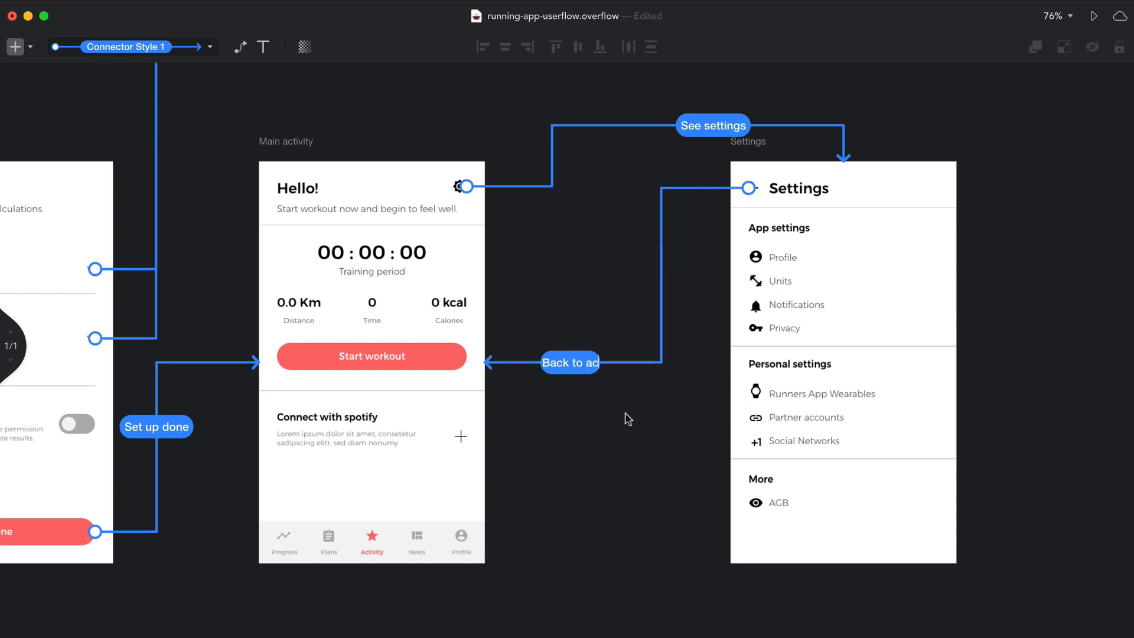
{"action": "left_click", "coordinate": [644, 431]}
{"action": "left_click", "coordinate": [644, 431]}
Slide the "See settings" label toward the Settings screen and pull both Settings connectors' vertical segments closer to Main activity
{"action": "left_click_drag", "start_coordinate": [716, 131], "coordinate": [763, 126]}
{"action": "left_click", "coordinate": [663, 272]}
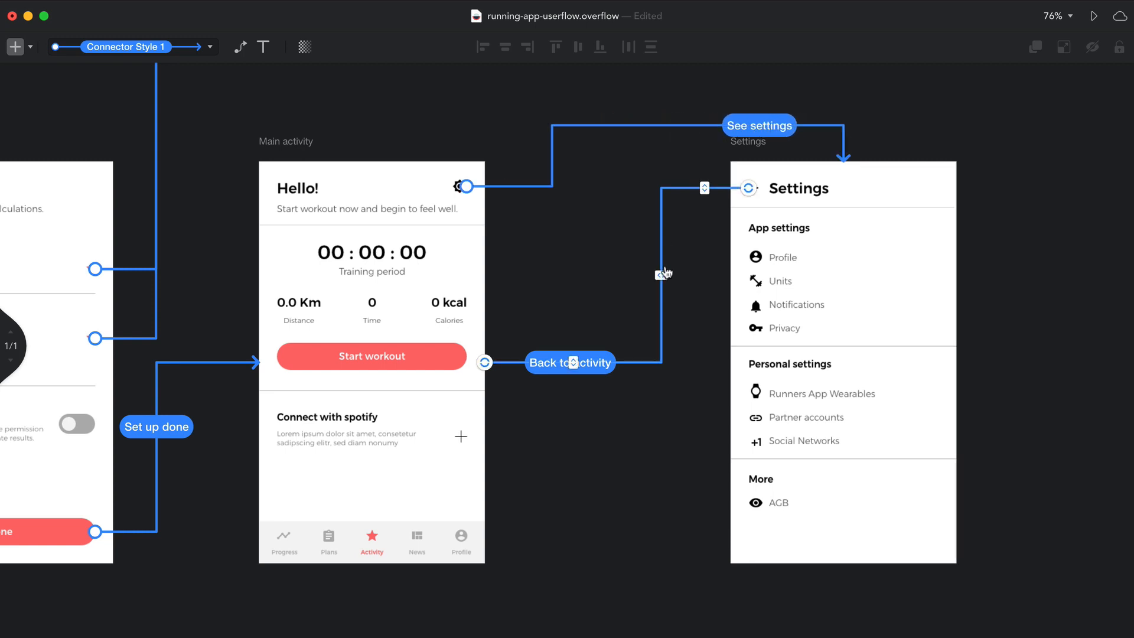
{"action": "left_click_drag", "start_coordinate": [662, 275], "coordinate": [633, 276]}
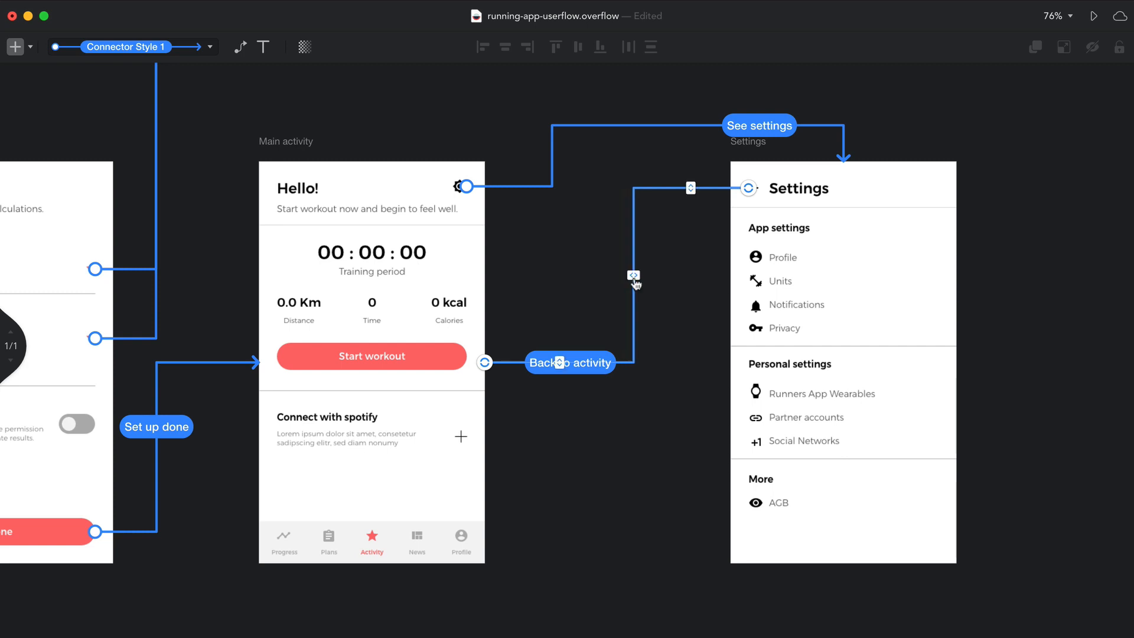
{"action": "left_click", "coordinate": [552, 157]}
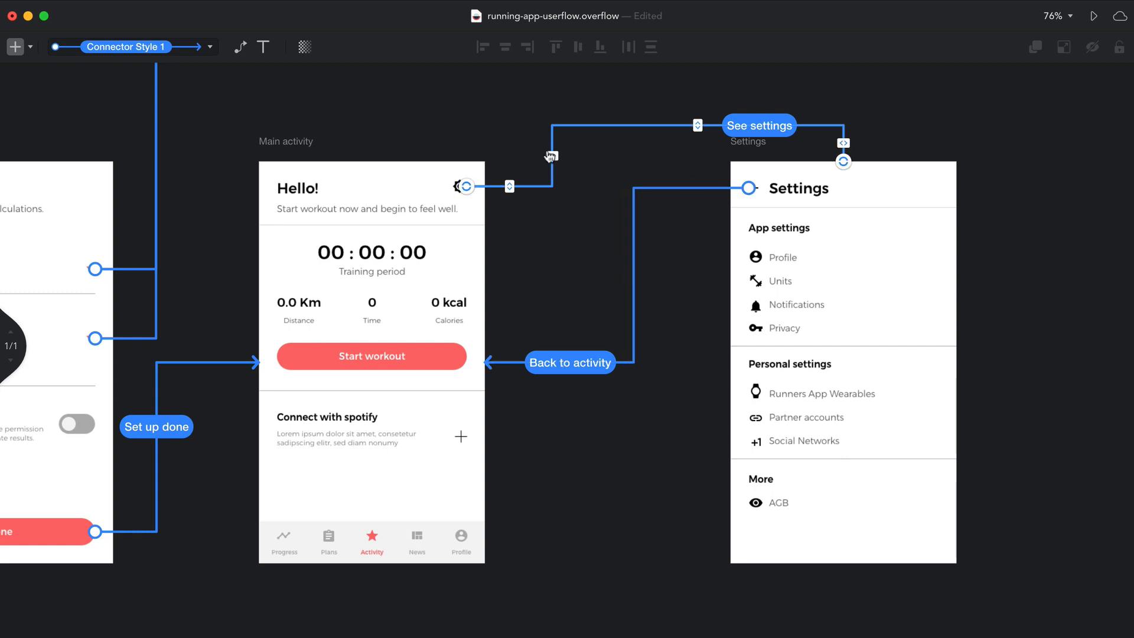
{"action": "left_click_drag", "start_coordinate": [550, 156], "coordinate": [509, 158]}
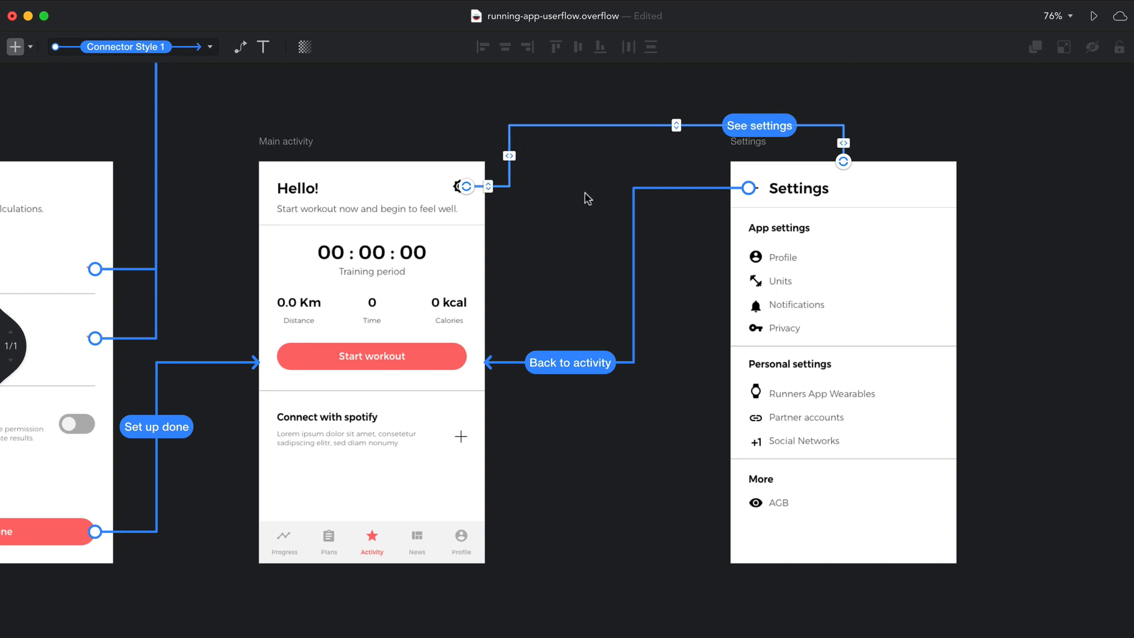
Move the "Back to activity" connector's vertical segment close to the Settings screen
{"action": "left_click", "coordinate": [634, 232]}
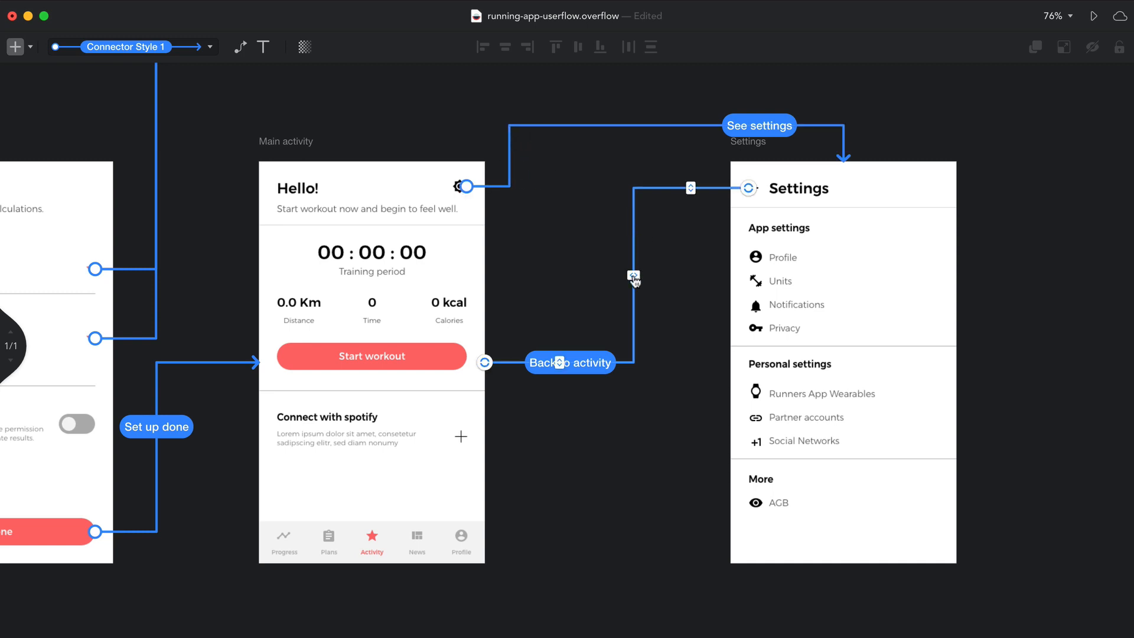
{"action": "left_click_drag", "start_coordinate": [633, 275], "coordinate": [705, 275]}
{"action": "left_click", "coordinate": [612, 442]}
Connect Main activity's Progress navigation icon to the top of the Progress screen, routing it beside Main activity and midway between the rows
{"action": "scroll", "coordinate": [611, 441], "scroll_direction": "down", "scroll_amount": 5}
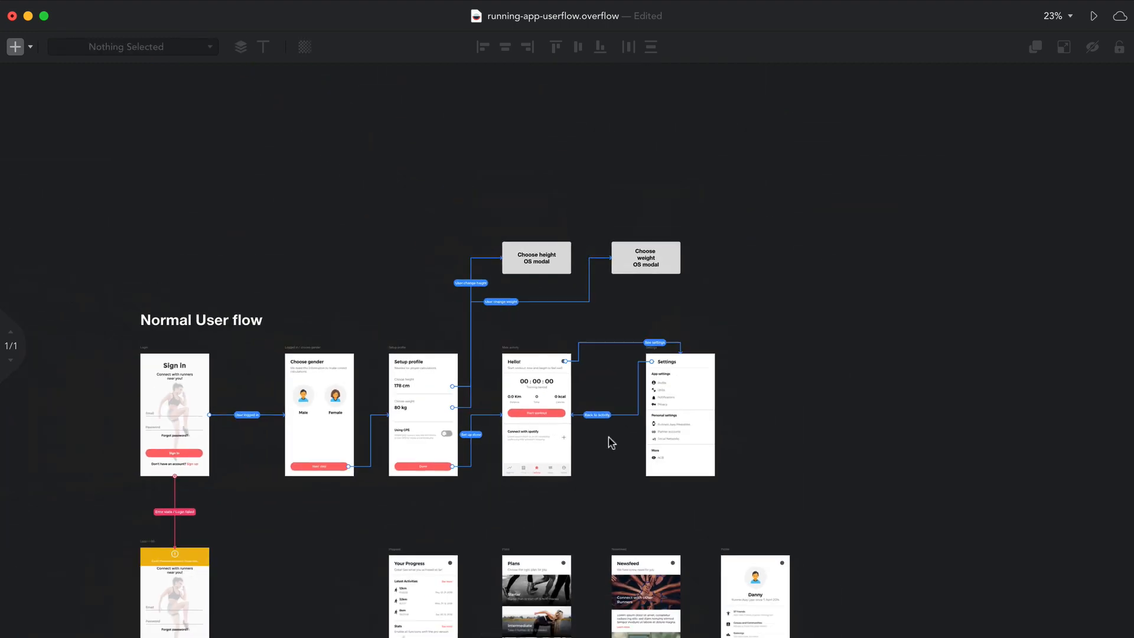
{"action": "scroll", "coordinate": [612, 442], "scroll_direction": "down", "scroll_amount": 5}
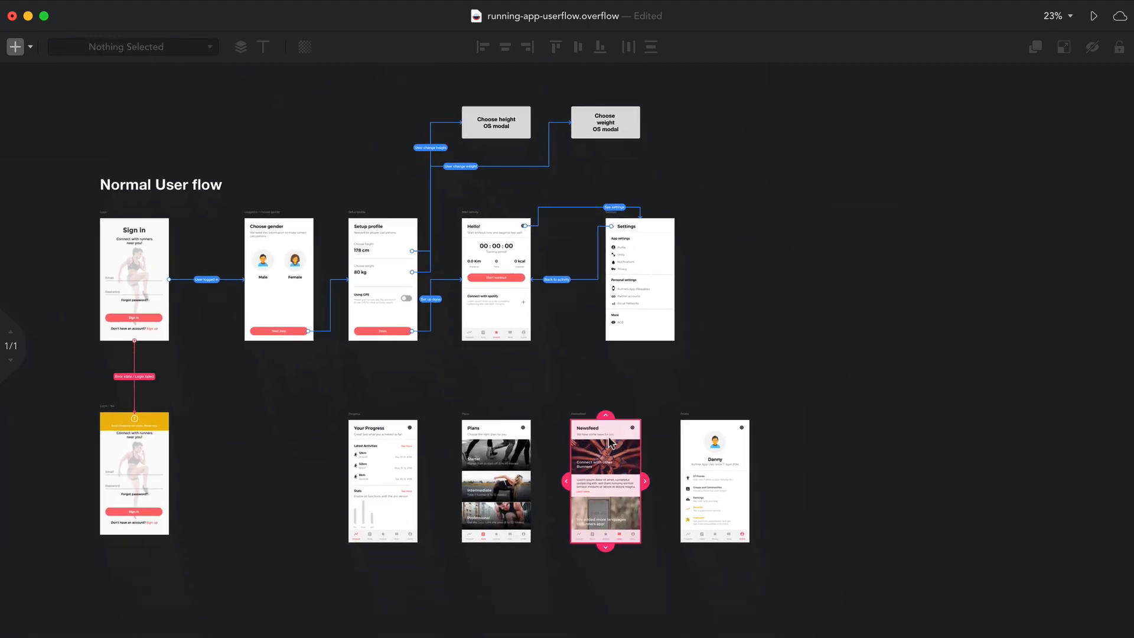
{"action": "scroll", "coordinate": [566, 398], "scroll_direction": "down", "scroll_amount": 3}
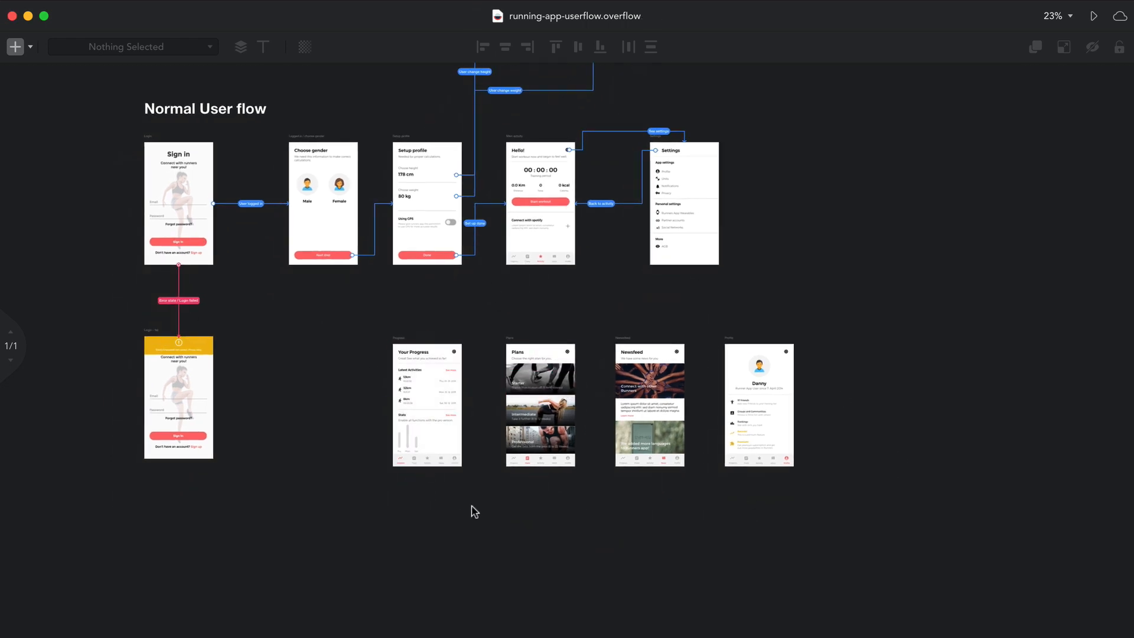
{"action": "scroll", "coordinate": [474, 508], "scroll_direction": "up", "scroll_amount": 8}
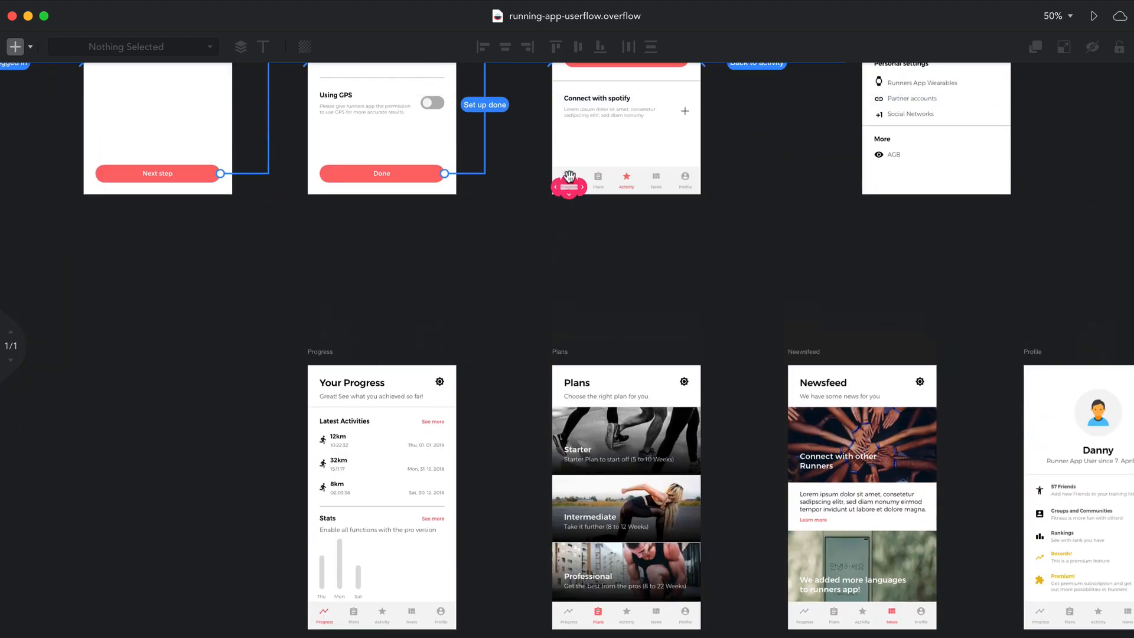
{"action": "left_click_drag", "start_coordinate": [568, 182], "coordinate": [373, 356]}
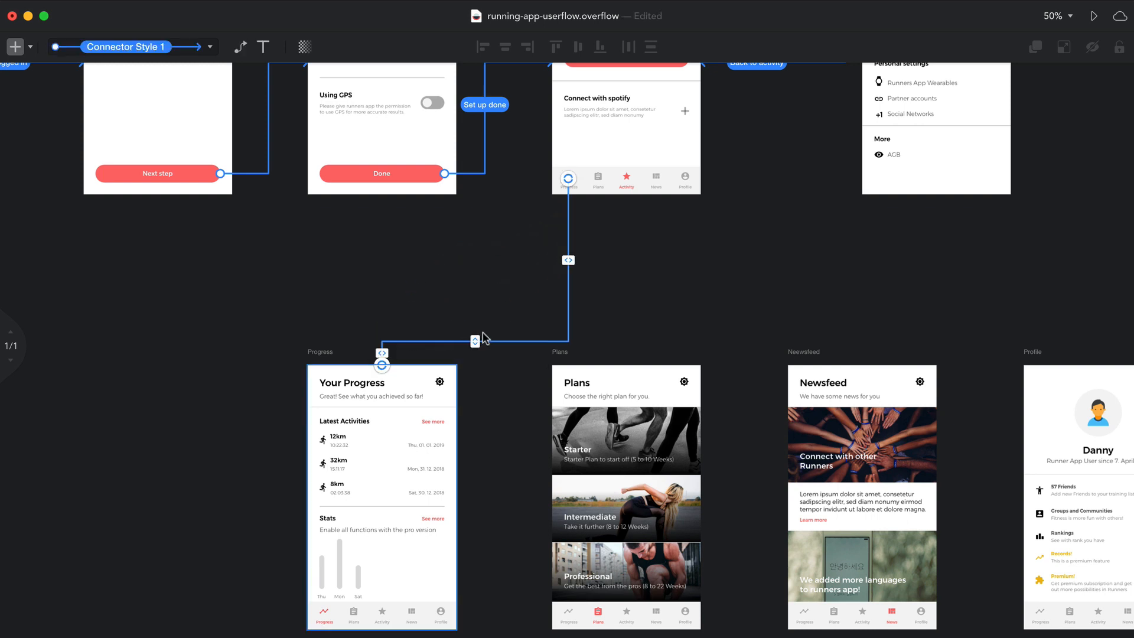
{"action": "left_click_drag", "start_coordinate": [473, 339], "coordinate": [475, 284]}
{"action": "left_click_drag", "start_coordinate": [568, 232], "coordinate": [486, 231]}
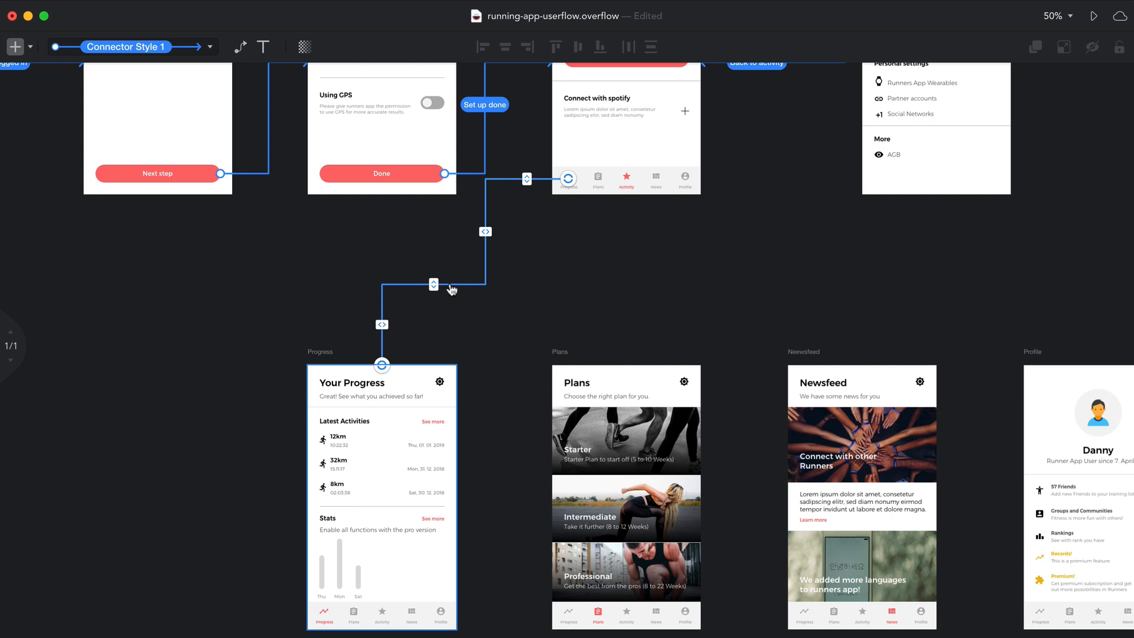
Label the Progress connector "Progress BottomNav" and slide the label to the middle of its lower horizontal segment
{"action": "double_click", "coordinate": [450, 285]}
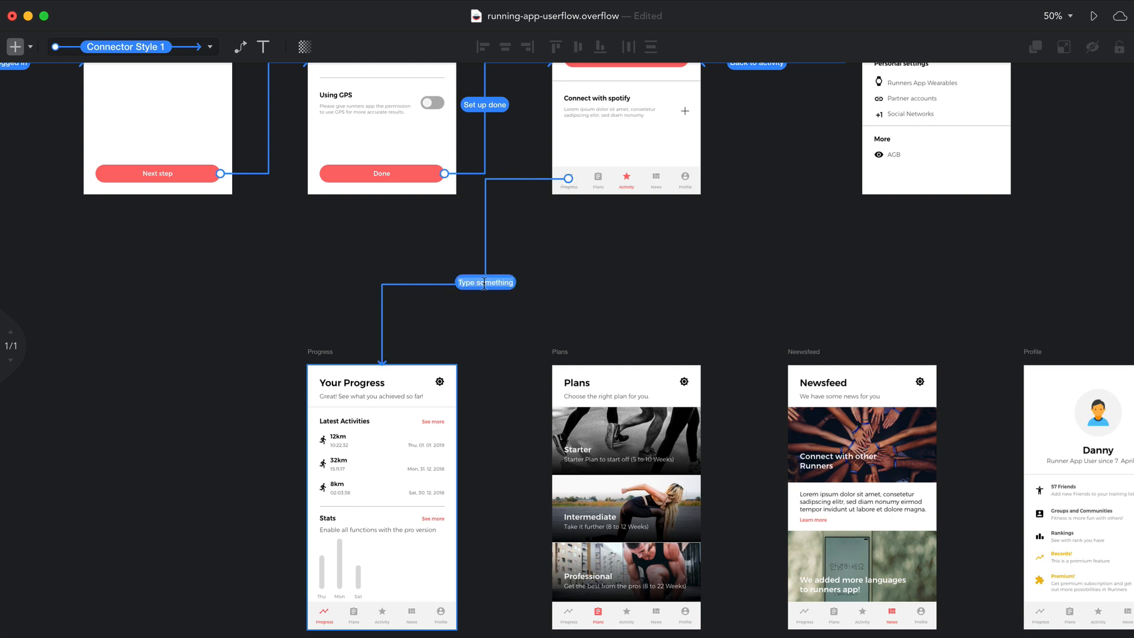
{"action": "type", "text": "Progr"}
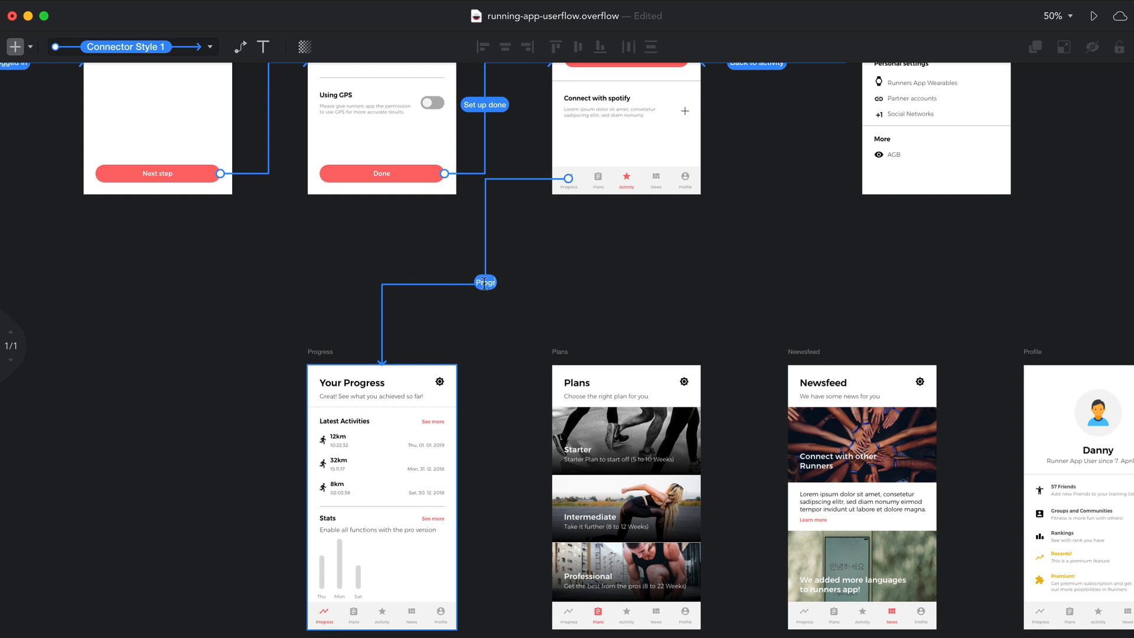
{"action": "type", "text": "ess BottomNav"}
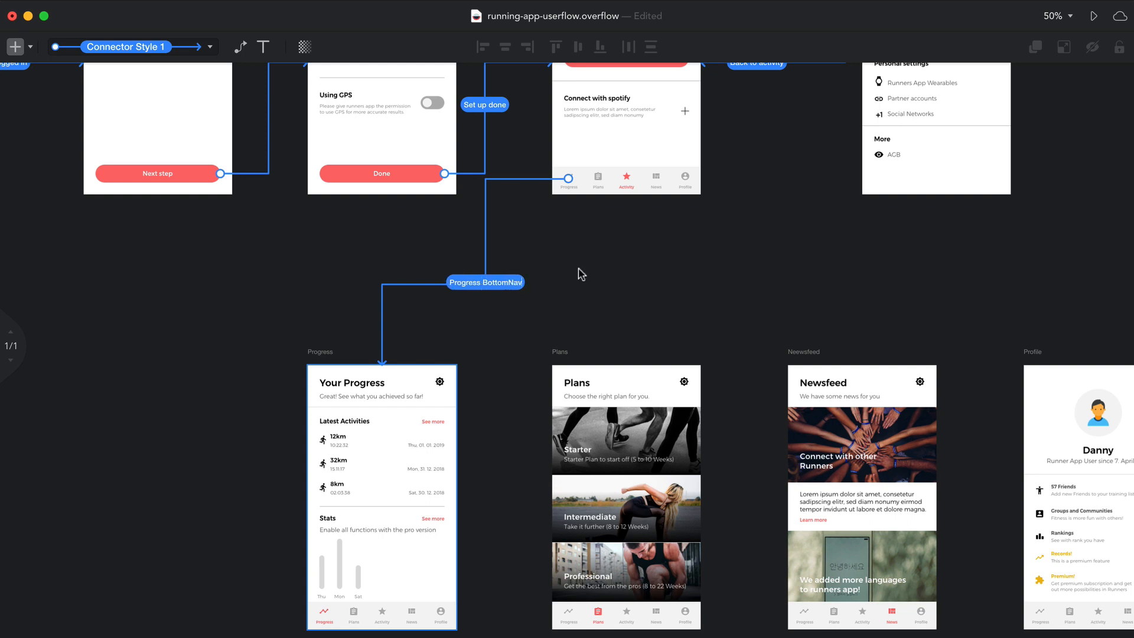
{"action": "left_click", "coordinate": [520, 284]}
{"action": "left_click_drag", "start_coordinate": [506, 284], "coordinate": [459, 284]}
{"action": "left_click", "coordinate": [512, 282]}
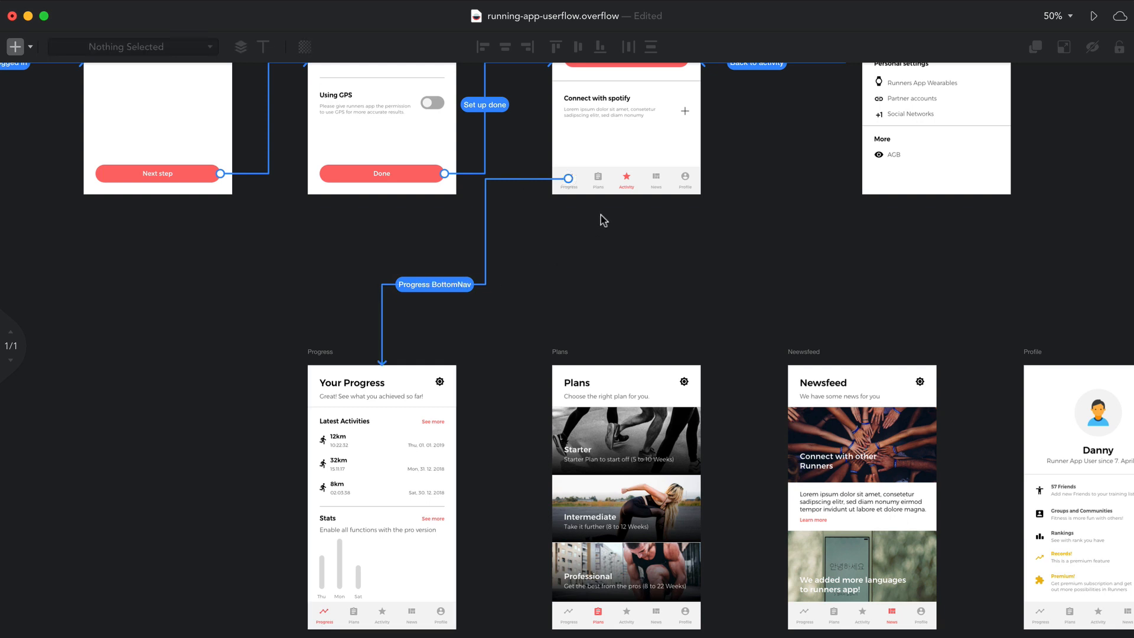
Connect Main activity's Plans navigation icon to the top of the Plans screen and shift that screen so the connector runs straight down
{"action": "mouse_move", "coordinate": [598, 178]}
{"action": "left_click_drag", "start_coordinate": [598, 175], "coordinate": [597, 355]}
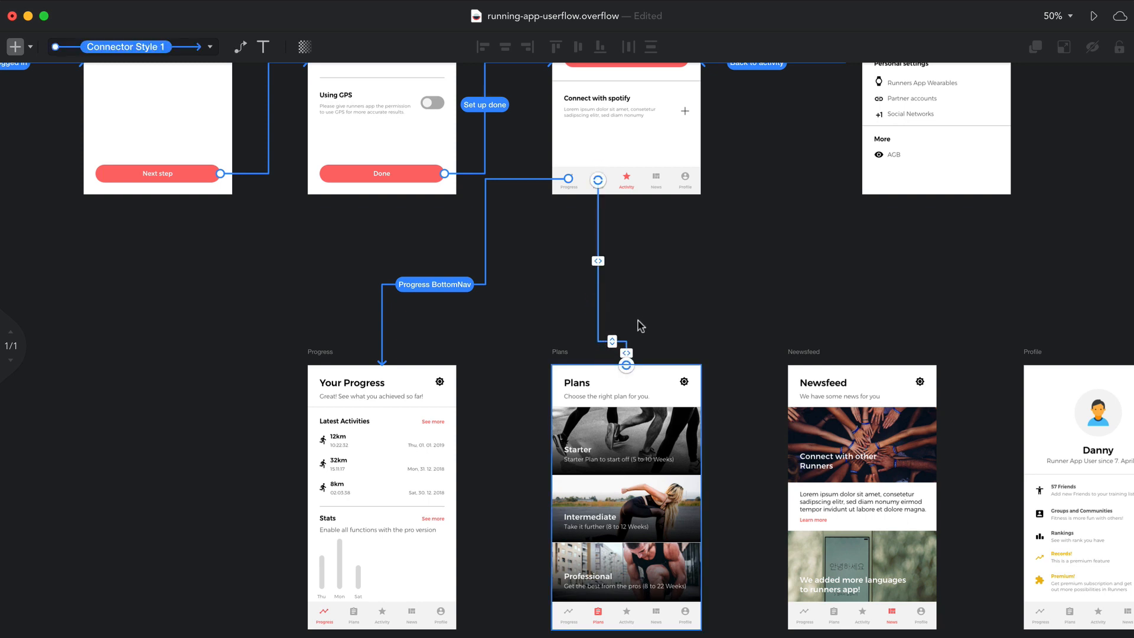
{"action": "mouse_move", "coordinate": [640, 371]}
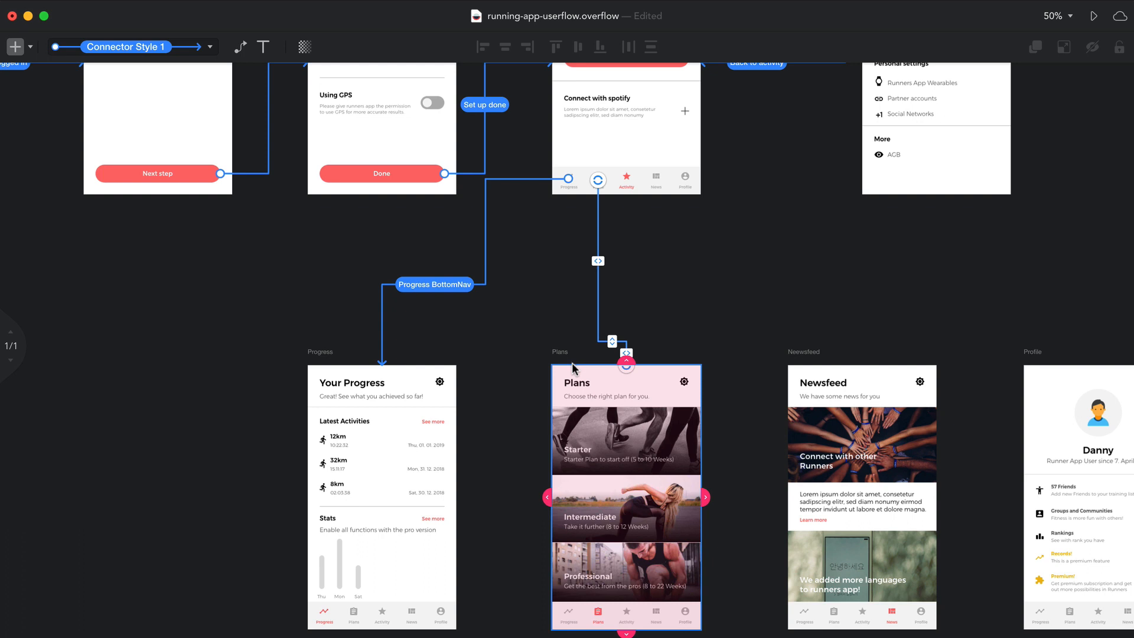
{"action": "left_click_drag", "start_coordinate": [572, 371], "coordinate": [594, 360]}
{"action": "scroll", "coordinate": [565, 367], "scroll_direction": "up", "scroll_amount": 3}
{"action": "scroll", "coordinate": [565, 368], "scroll_direction": "up", "scroll_amount": 5}
{"action": "scroll", "coordinate": [560, 314], "scroll_direction": "down", "scroll_amount": 10}
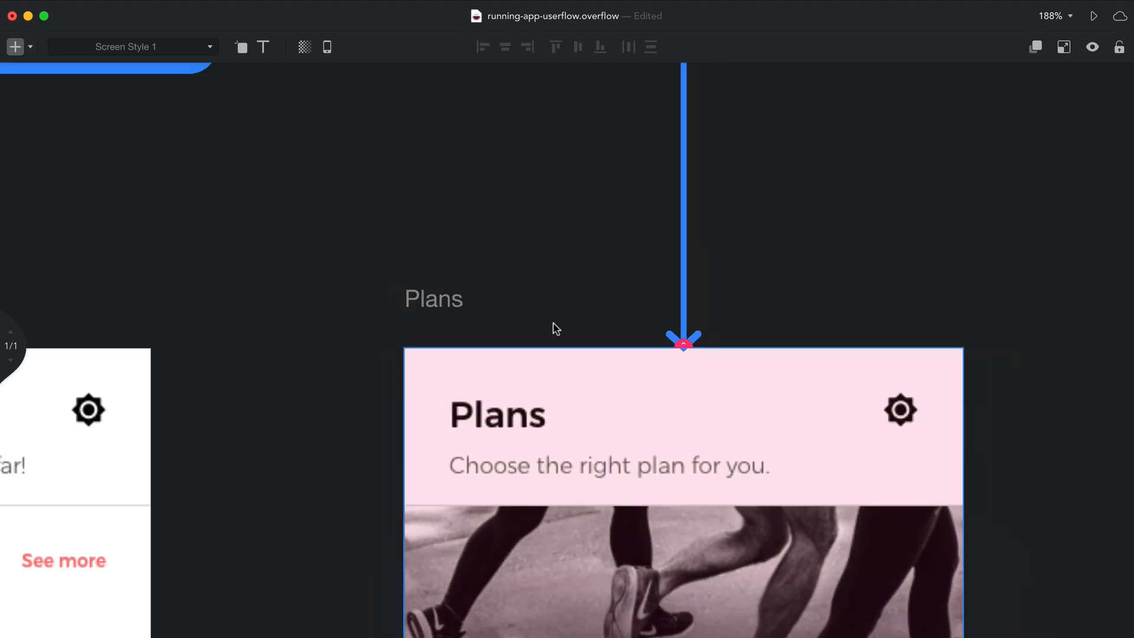
{"action": "left_click", "coordinate": [526, 267]}
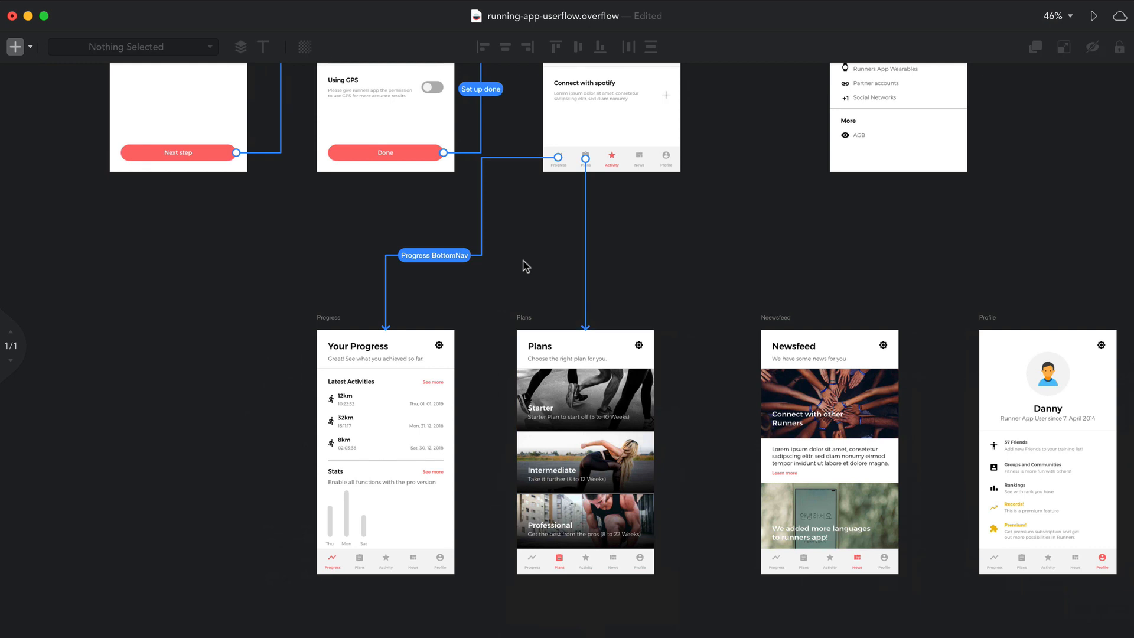
Reroute the Progress connector so it drops straight down from the Progress icon before turning toward the Progress screen
{"action": "mouse_move", "coordinate": [338, 329]}
{"action": "left_mouse_down"}
{"action": "mouse_move", "coordinate": [376, 335]}
{"action": "mouse_move", "coordinate": [378, 350]}
{"action": "mouse_move", "coordinate": [379, 335]}
{"action": "mouse_move", "coordinate": [301, 331]}
{"action": "mouse_move", "coordinate": [305, 294]}
{"action": "mouse_move", "coordinate": [349, 297]}
{"action": "mouse_move", "coordinate": [327, 273]}
{"action": "mouse_move", "coordinate": [334, 336]}
{"action": "left_mouse_up"}
{"action": "left_click", "coordinate": [495, 255]}
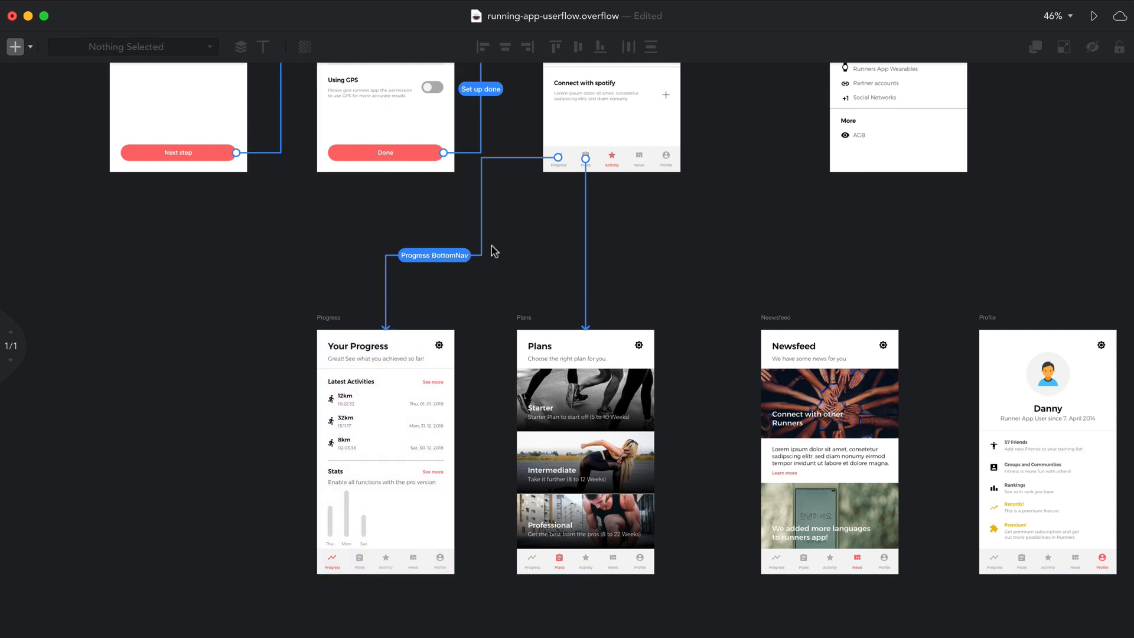
{"action": "left_click", "coordinate": [483, 217]}
{"action": "left_click_drag", "start_coordinate": [518, 157], "coordinate": [464, 255]}
{"action": "left_click", "coordinate": [514, 284]}
Add the label "Plans bottomNav" to the Plans connector and place it just above the Plans screen
{"action": "scroll", "coordinate": [514, 283], "scroll_direction": "right", "scroll_amount": 3}
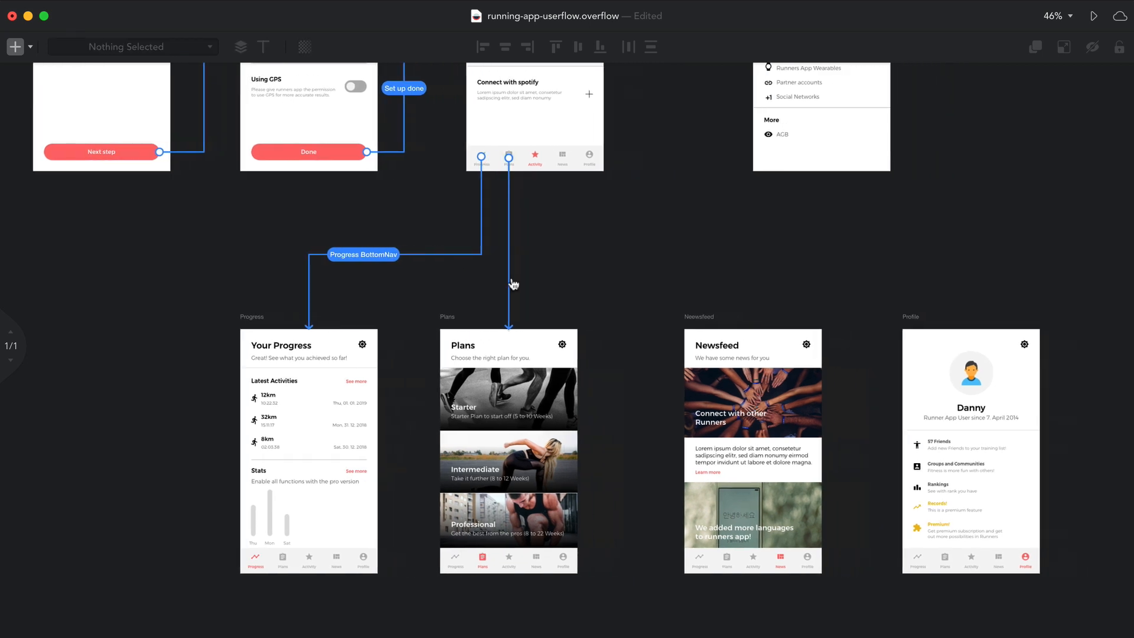
{"action": "double_click", "coordinate": [510, 283]}
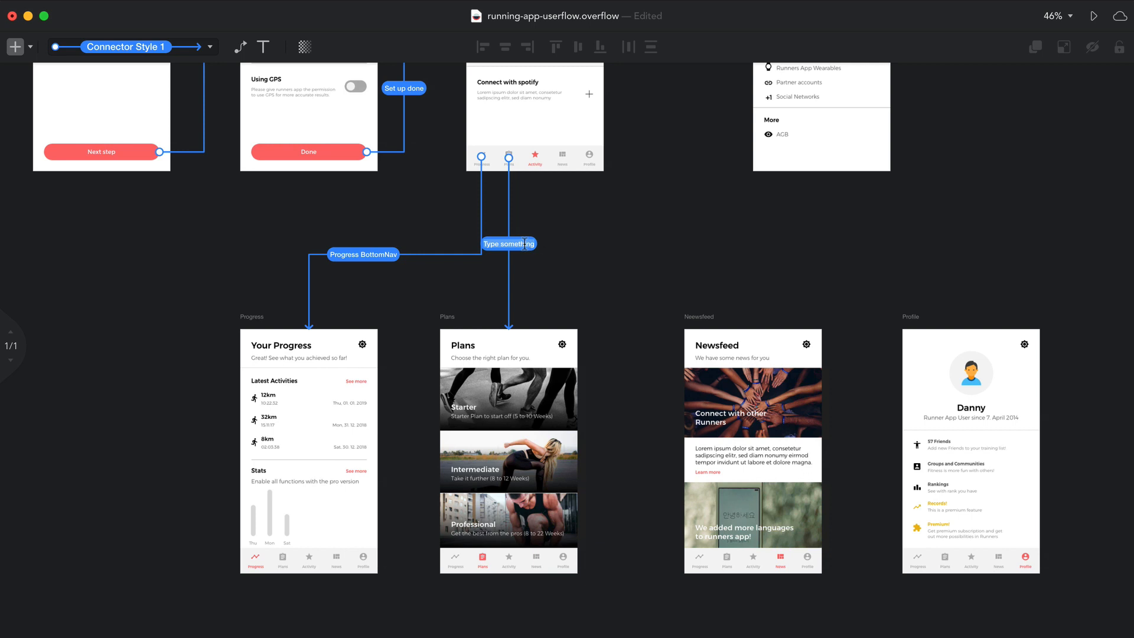
{"action": "left_click_drag", "start_coordinate": [523, 244], "coordinate": [520, 293]}
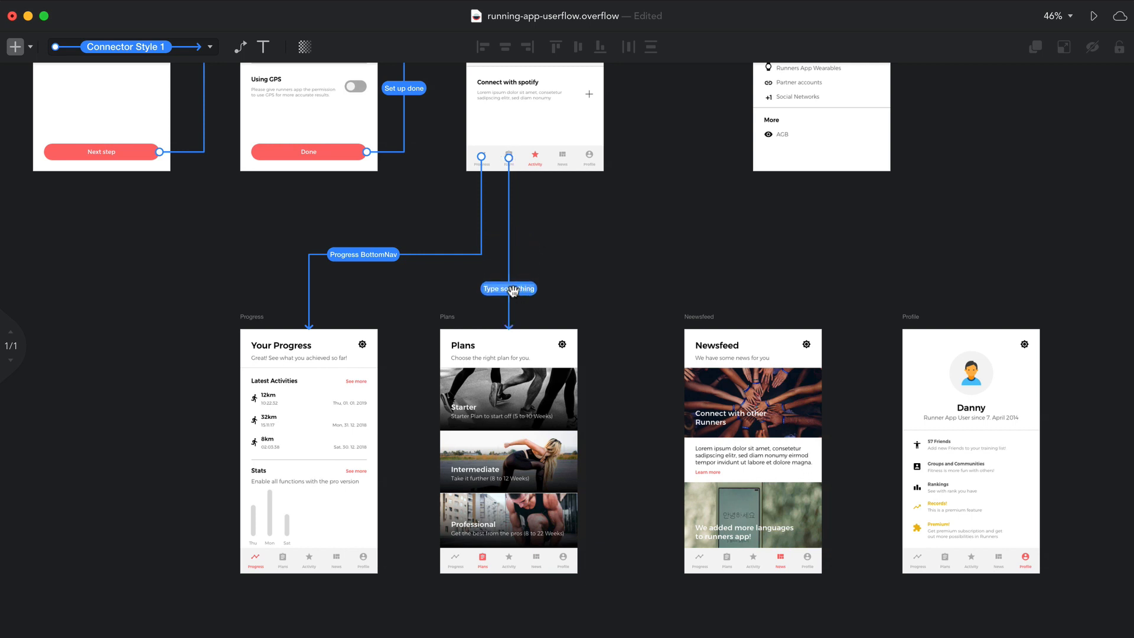
{"action": "type", "text": "Plans BottomNav"}
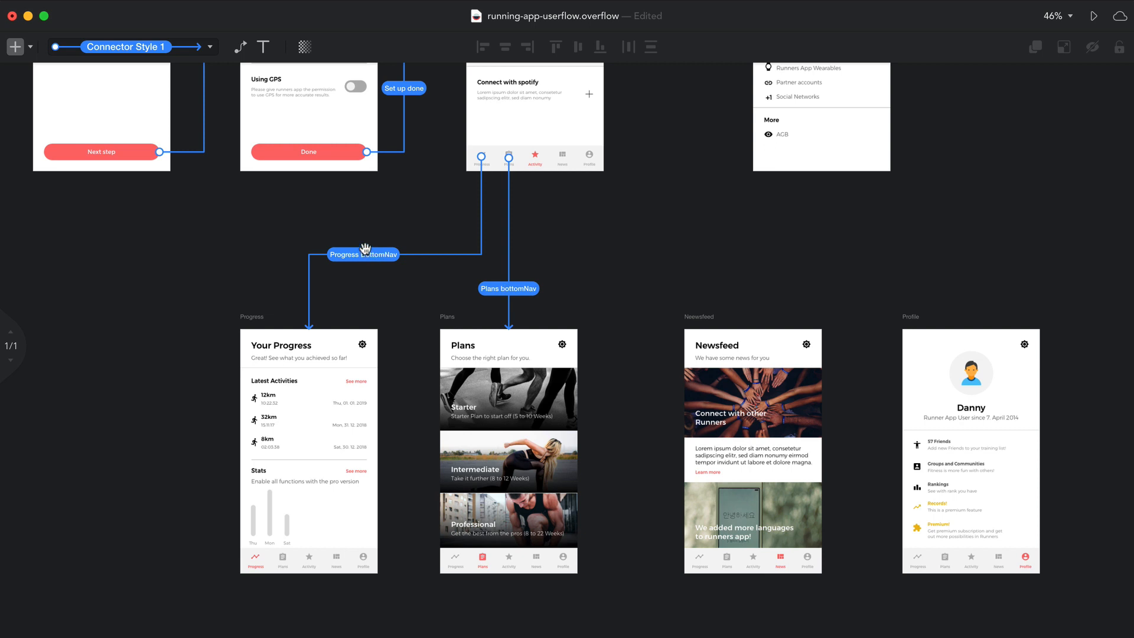
Change the Progress connector's label to "Progress bottomNav" with a lowercase b
{"action": "left_click", "coordinate": [364, 254]}
{"action": "key", "text": "BackSpace"}
{"action": "type", "text": "b"}
{"action": "left_click", "coordinate": [672, 241]}
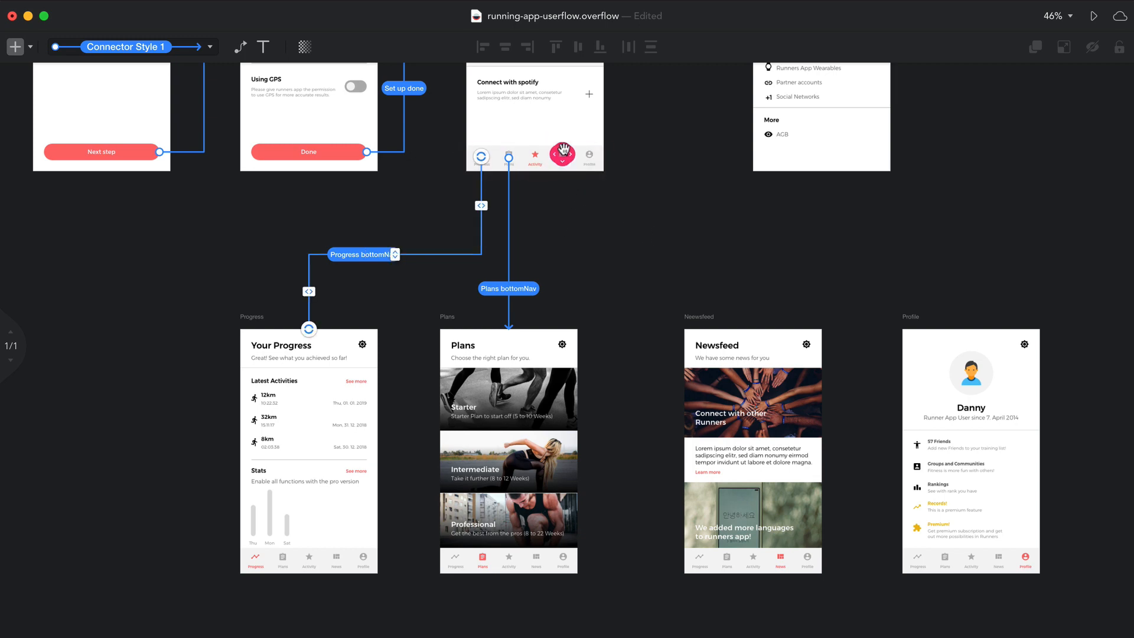
Connect Main activity's News navigation icon to the top of the Newsfeed screen, aligning its horizontal segment with the Progress connector's
{"action": "scroll", "coordinate": [571, 180], "scroll_direction": "up", "scroll_amount": 5}
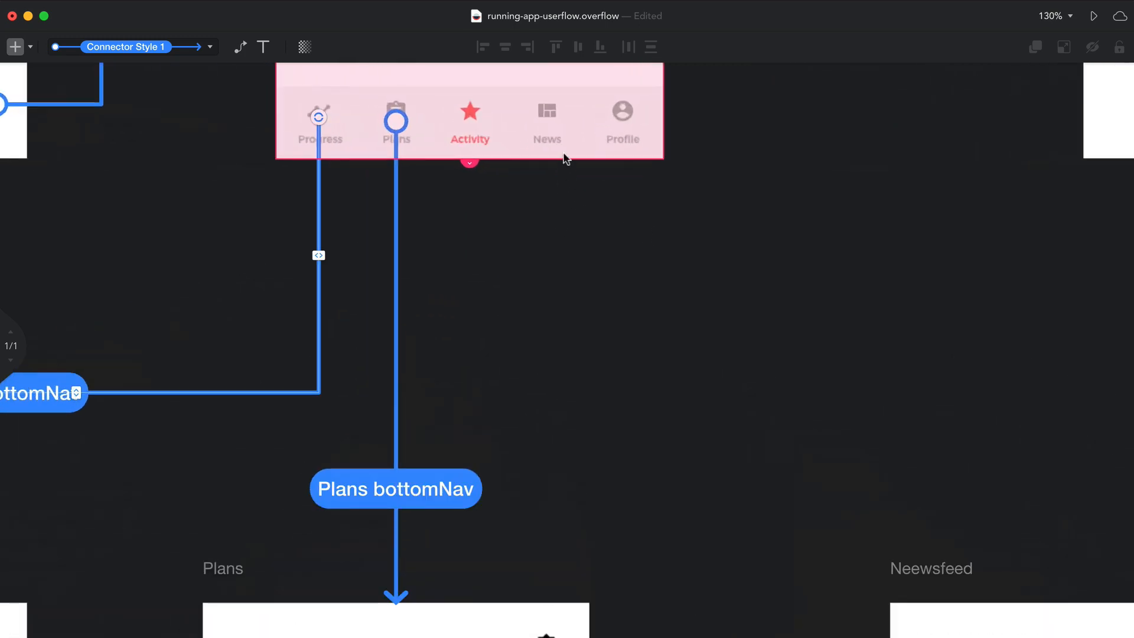
{"action": "left_click_drag", "start_coordinate": [546, 113], "coordinate": [1072, 609]}
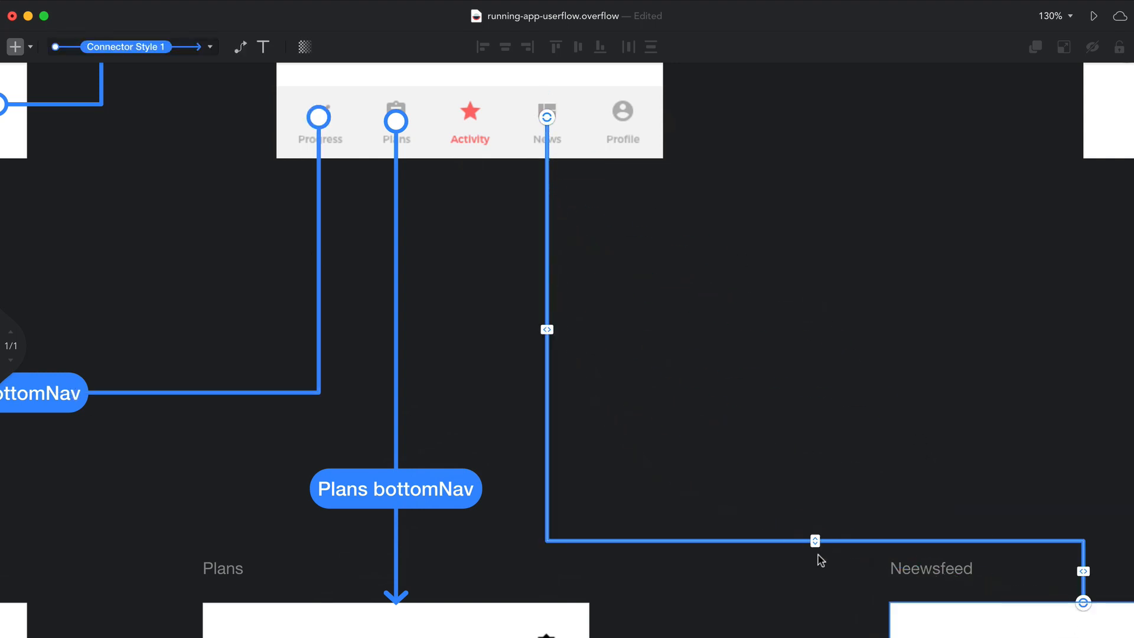
{"action": "left_click_drag", "start_coordinate": [814, 541], "coordinate": [786, 390]}
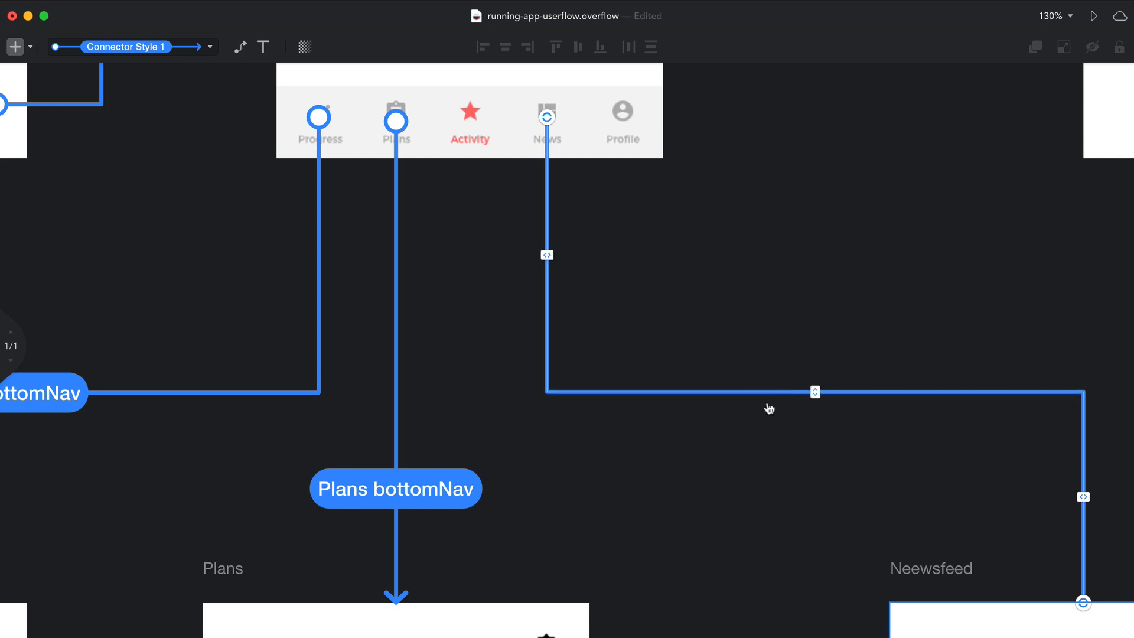
Add the label "News bottomNav" to the connector leading from the News navigation icon to the Newsfeed screen
{"action": "scroll", "coordinate": [767, 407], "scroll_direction": "right", "scroll_amount": 5}
{"action": "scroll", "coordinate": [769, 409], "scroll_direction": "left", "scroll_amount": 7}
{"action": "scroll", "coordinate": [770, 409], "scroll_direction": "down", "scroll_amount": 1}
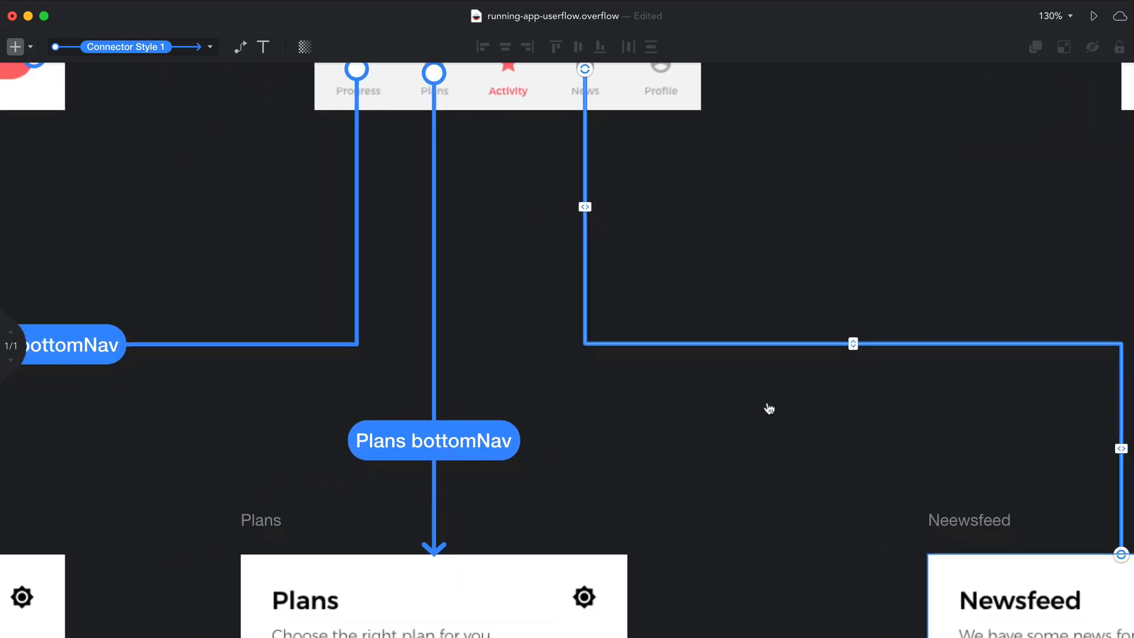
{"action": "key", "text": "super+minus"}
{"action": "scroll", "coordinate": [769, 408], "scroll_direction": "down", "scroll_amount": 2}
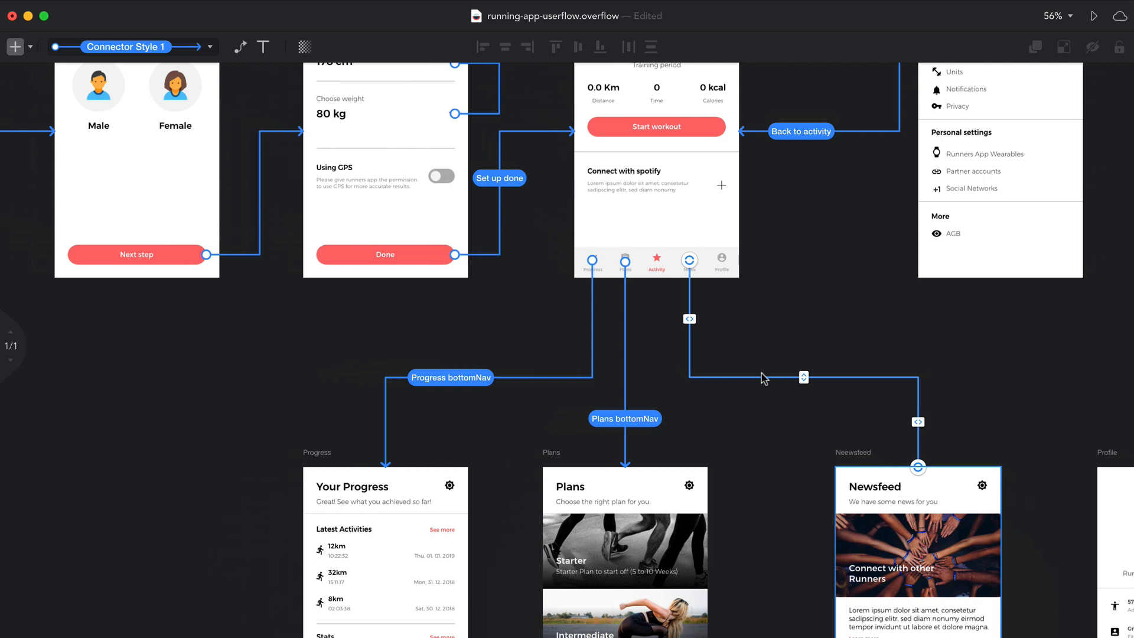
{"action": "double_click", "coordinate": [762, 381]}
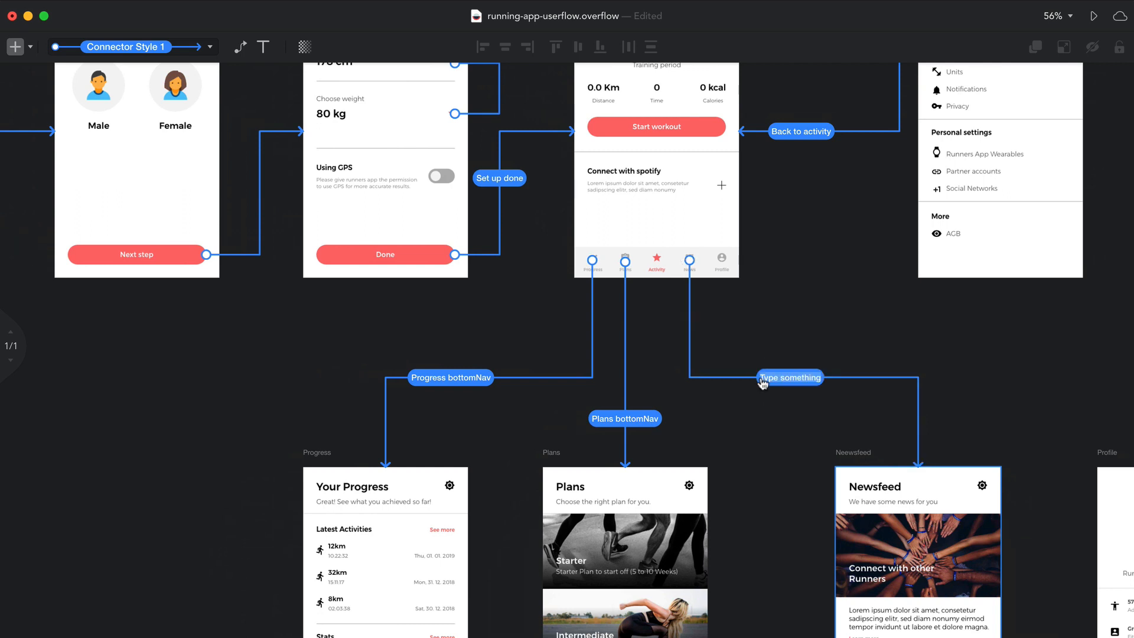
{"action": "type", "text": "News botto"}
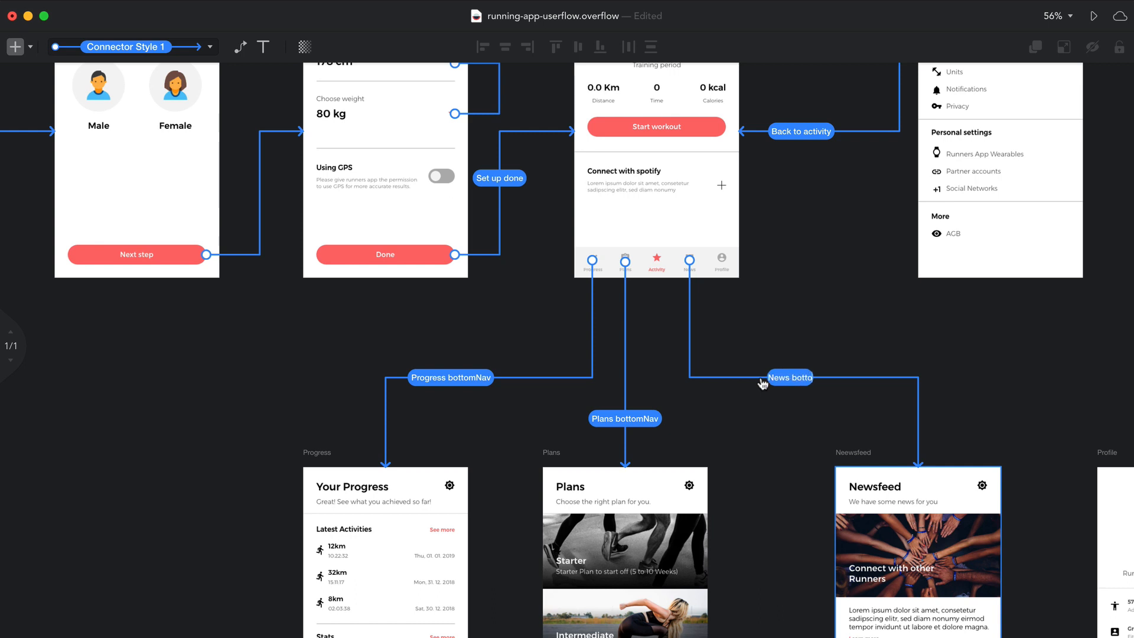
{"action": "type", "text": "mNav"}
{"action": "left_click", "coordinate": [841, 339]}
Connect Main activity's Profile navigation icon to the top of the Profile screen, raising its horizontal segment above the Newsfeed connector's
{"action": "scroll", "coordinate": [841, 339], "scroll_direction": "right", "scroll_amount": 4}
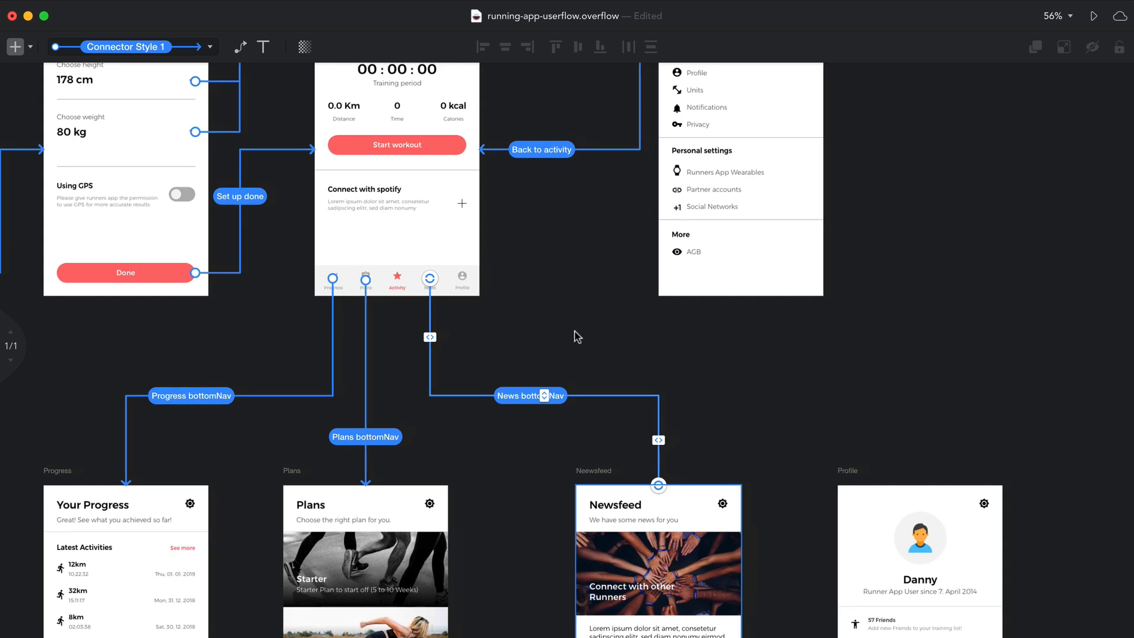
{"action": "mouse_move", "coordinate": [463, 294]}
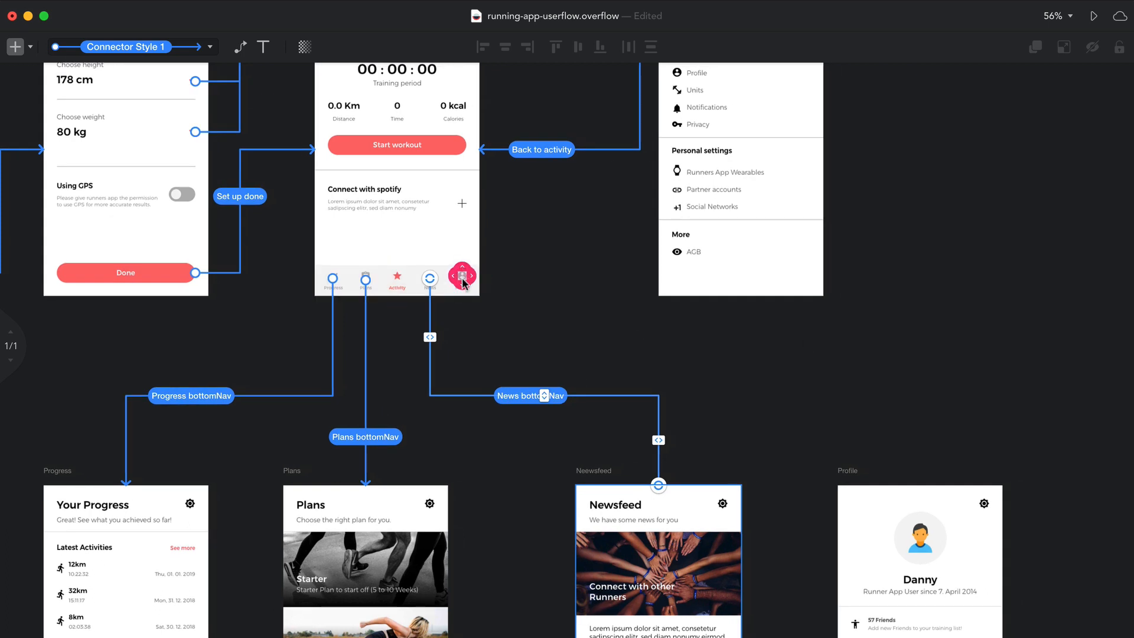
{"action": "left_click_drag", "start_coordinate": [463, 280], "coordinate": [920, 485]}
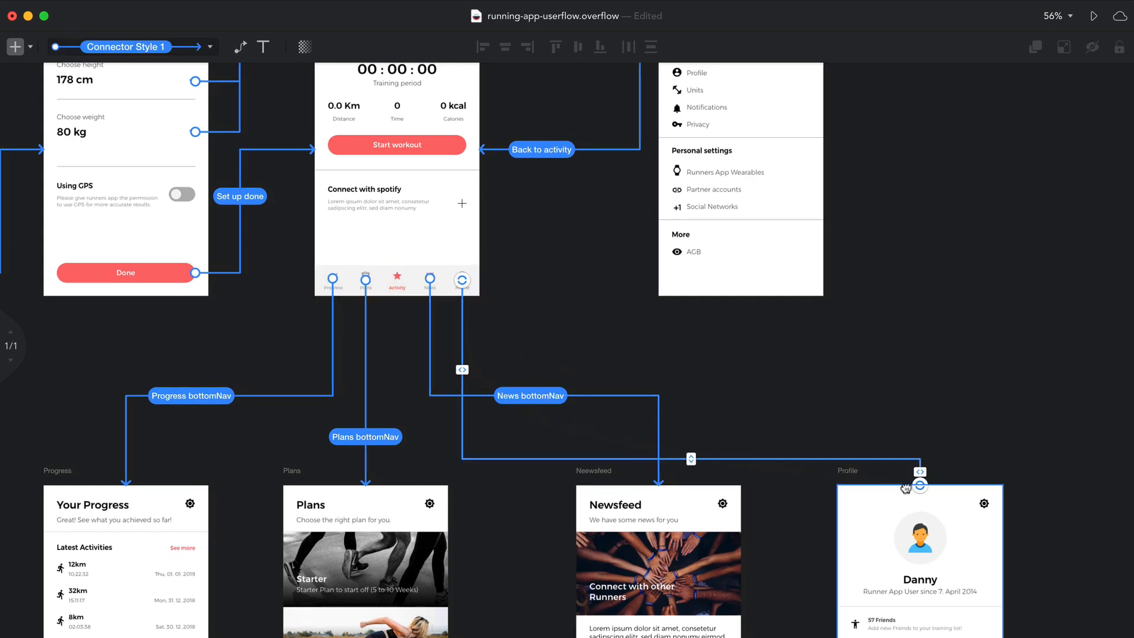
{"action": "left_click_drag", "start_coordinate": [690, 460], "coordinate": [689, 368]}
{"action": "mouse_move", "coordinate": [462, 324]}
{"action": "left_mouse_down"}
{"action": "mouse_move", "coordinate": [600, 335]}
{"action": "mouse_move", "coordinate": [650, 363]}
{"action": "mouse_move", "coordinate": [460, 326]}
{"action": "left_mouse_up"}
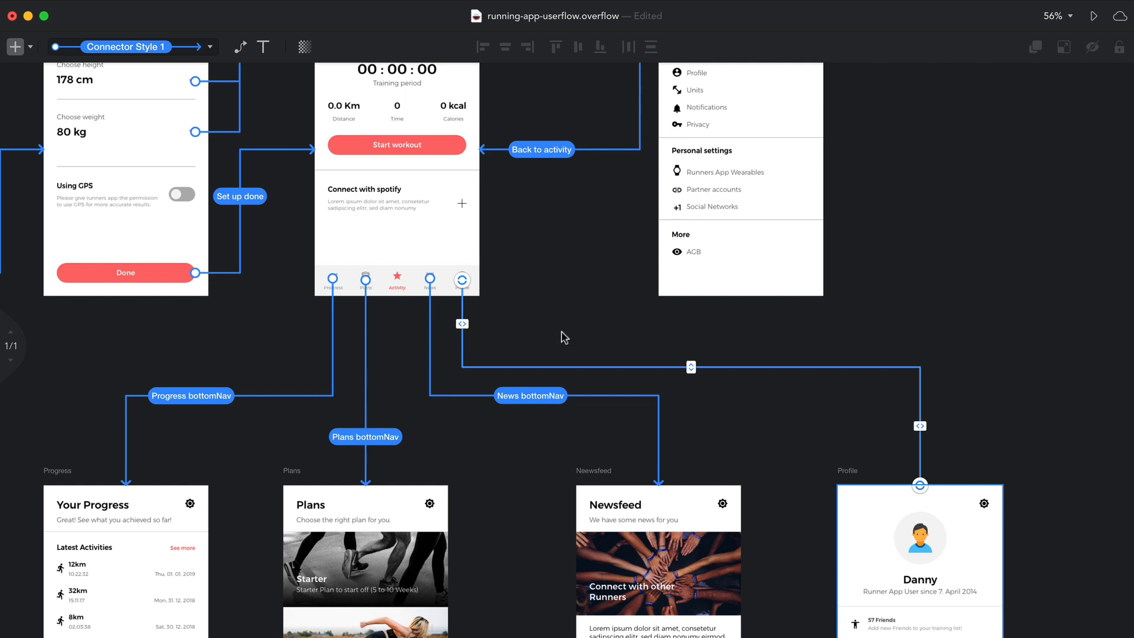
{"action": "left_click", "coordinate": [741, 424]}
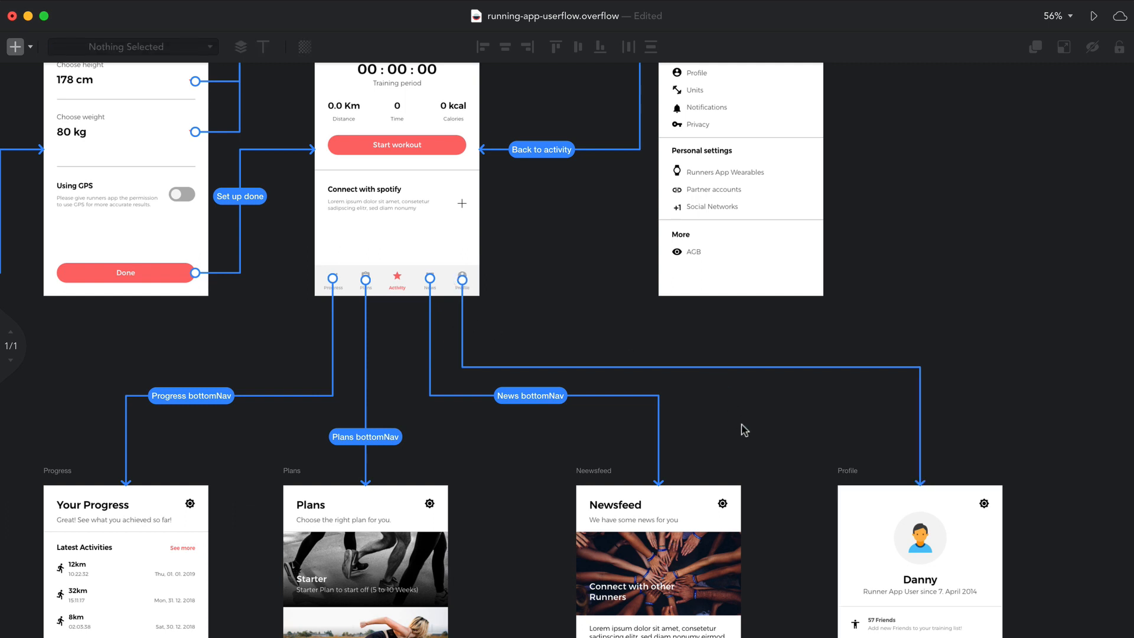
Add the label "Profile" to the connector leading to the Profile screen
{"action": "double_click", "coordinate": [760, 367]}
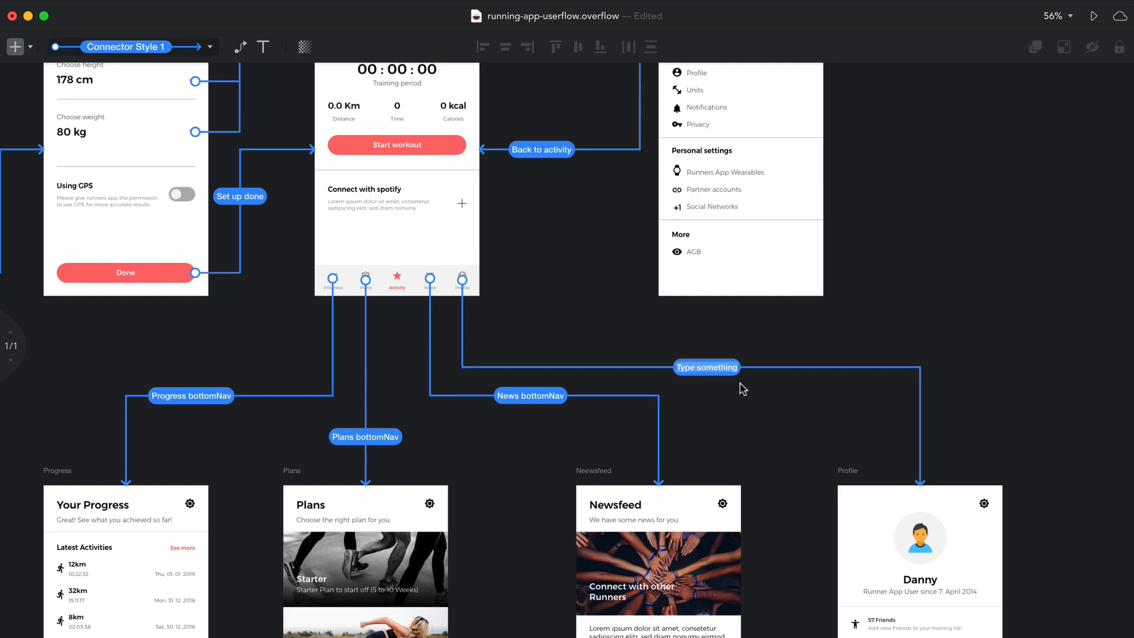
{"action": "type", "text": "Pro"}
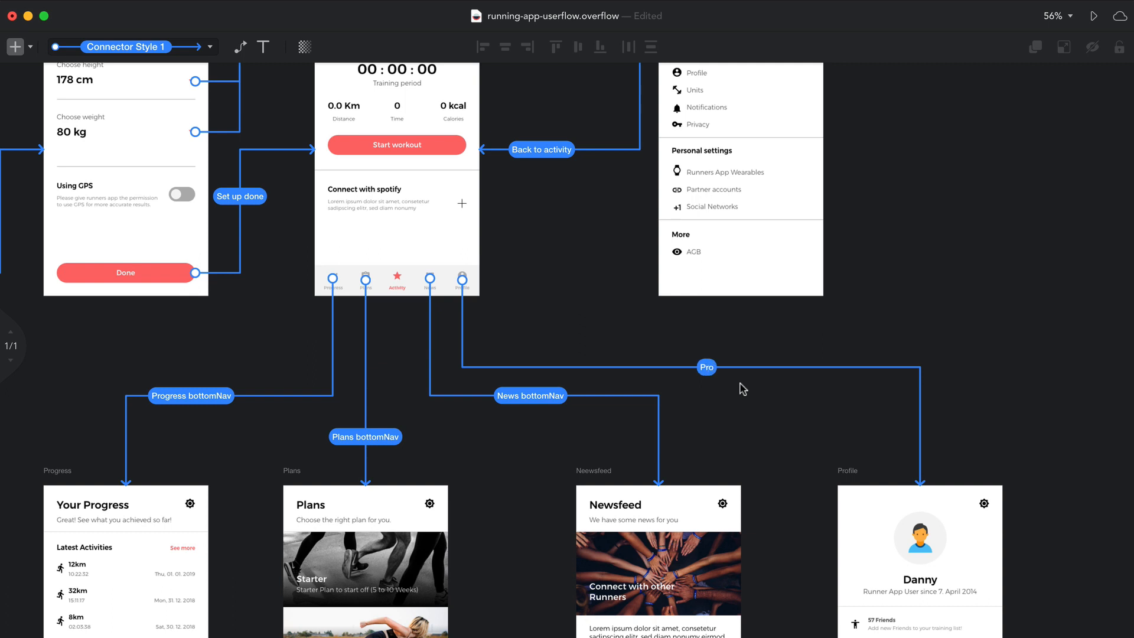
{"action": "type", "text": "file"}
{"action": "left_click", "coordinate": [742, 414]}
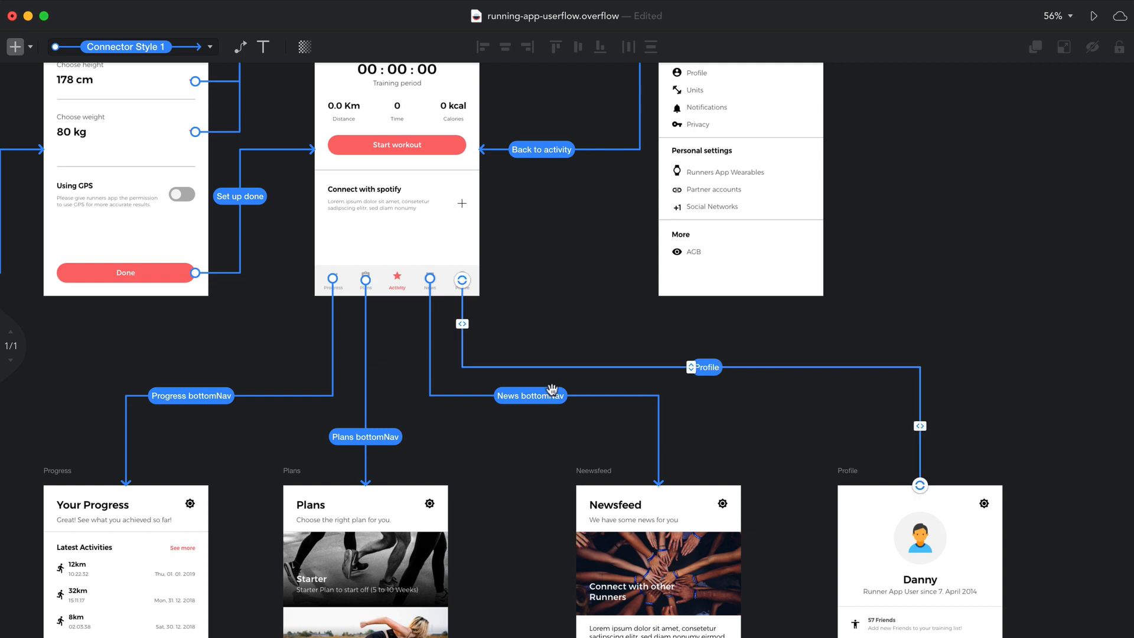
Change the label on the connector to the Newsfeed screen to "Newsfeed"
{"action": "left_click", "coordinate": [543, 394]}
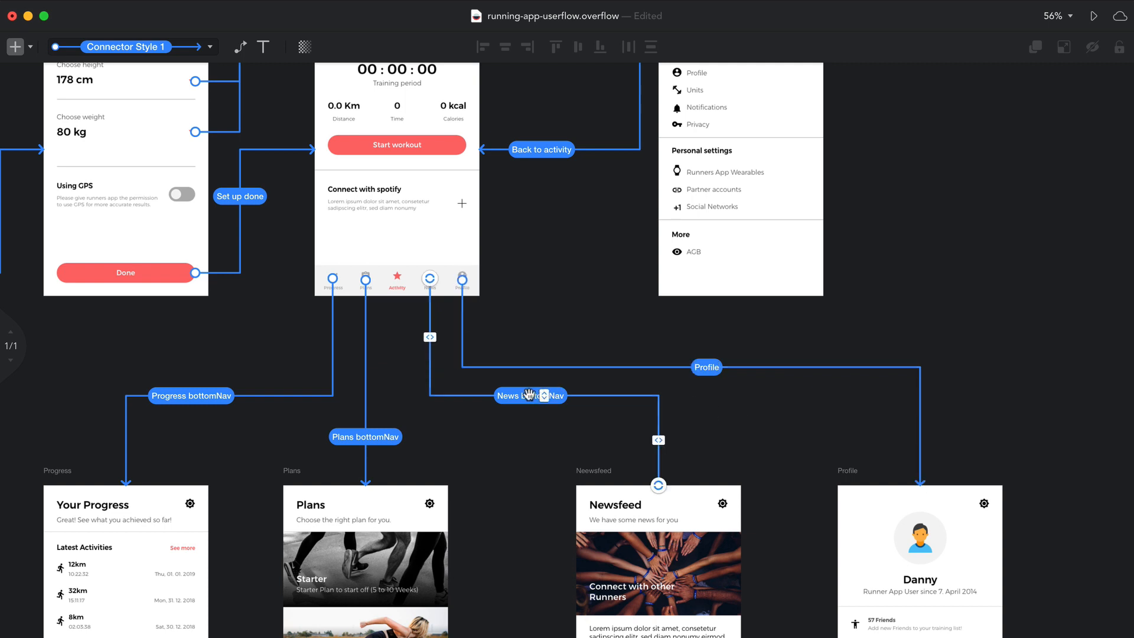
{"action": "double_click", "coordinate": [529, 394]}
{"action": "key", "text": "Right"}
{"action": "key", "text": "BackSpace"}
{"action": "key", "text": "BackSpace"}
{"action": "key", "text": "BackSpace"}
{"action": "key", "text": "BackSpace"}
{"action": "key", "text": "BackSpace"}
{"action": "key", "text": "BackSpace"}
{"action": "key", "text": "BackSpace"}
{"action": "key", "text": "BackSpace"}
{"action": "key", "text": "BackSpace"}
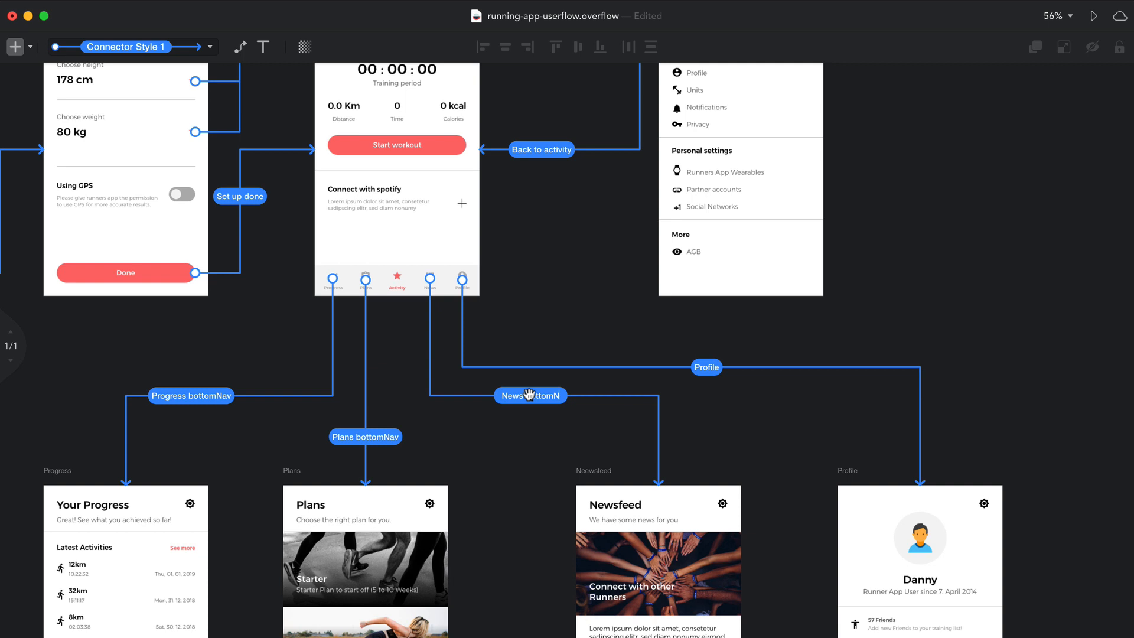
{"action": "type", "text": "feed"}
Shorten the Plans connector's label to "Plans" by removing the word "bottomNav"
{"action": "double_click", "coordinate": [376, 440]}
{"action": "double_click", "coordinate": [376, 440]}
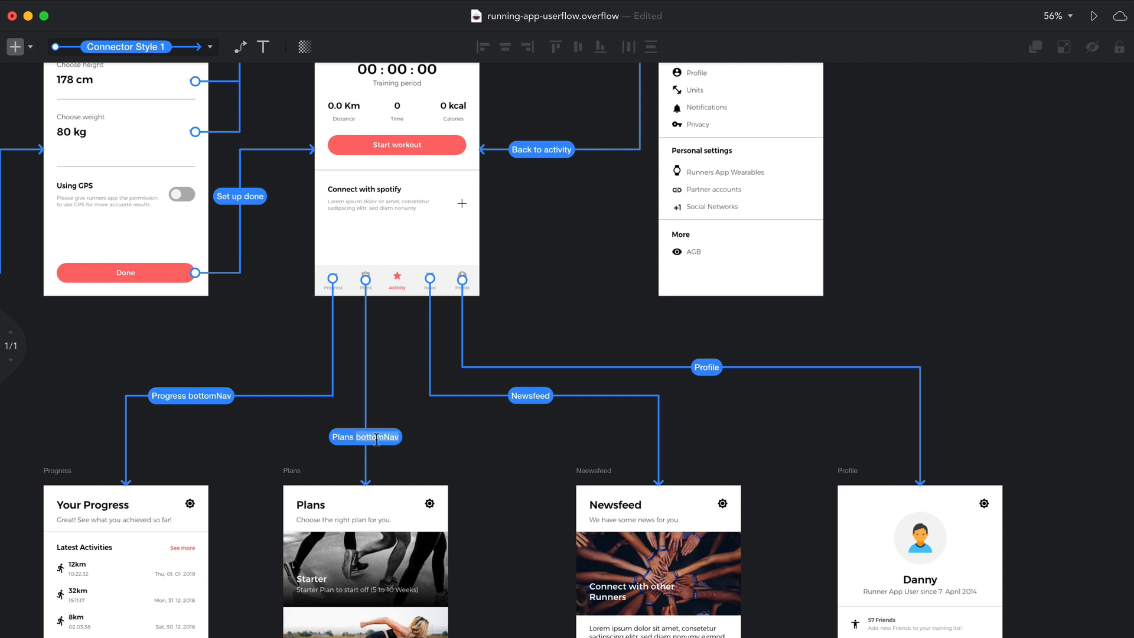
{"action": "key", "text": "BackSpace"}
{"action": "key", "text": "BackSpace"}
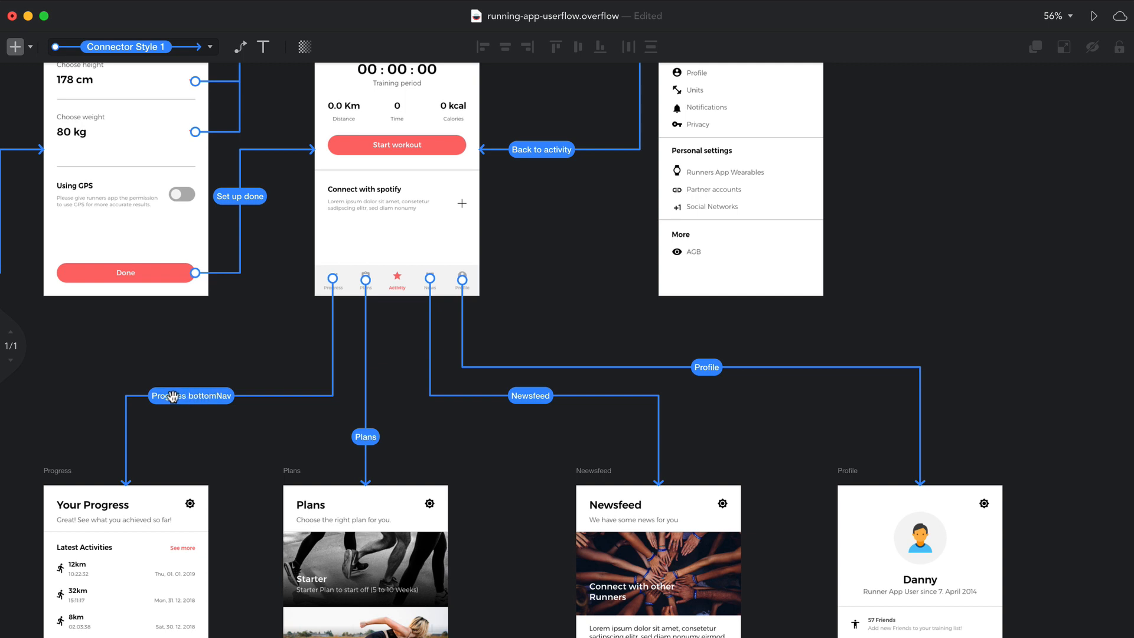
Shorten the Progress connector's label to "Progress" and move the Plans label up roughly level with the Progress and Newsfeed labels
{"action": "left_click", "coordinate": [195, 399]}
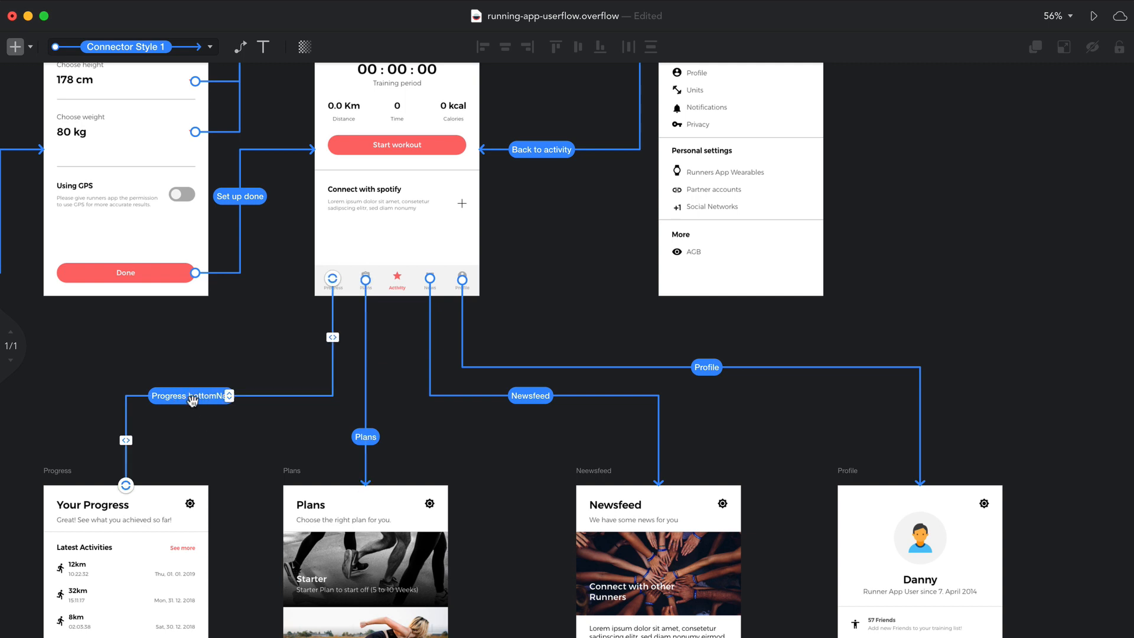
{"action": "key", "text": "Escape"}
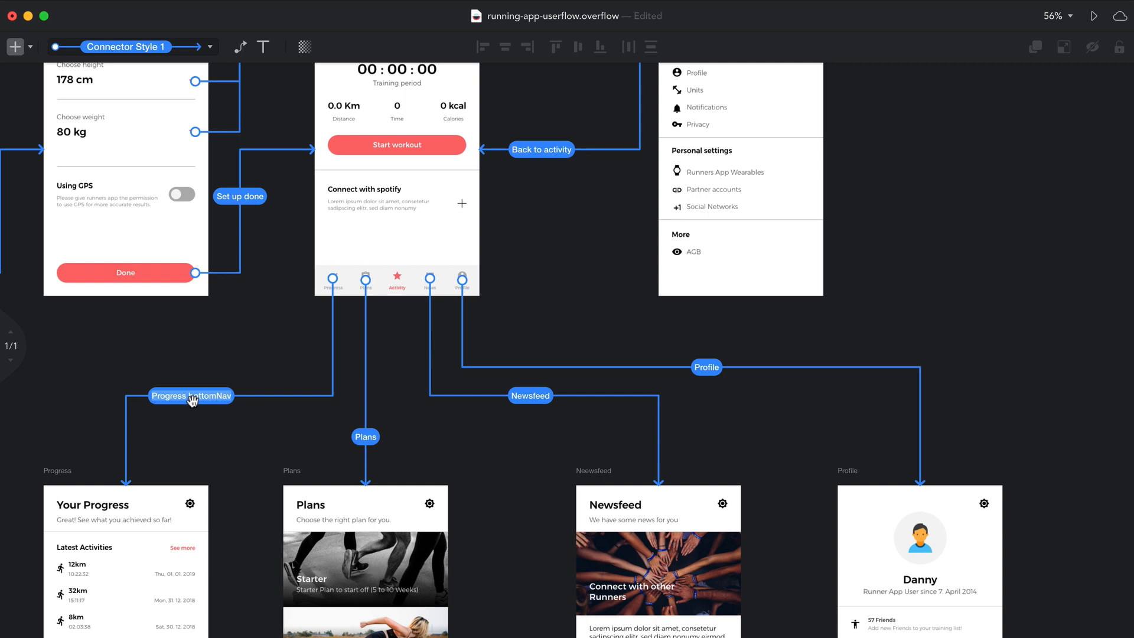
{"action": "key", "text": "Right"}
{"action": "key", "text": "BackSpace"}
{"action": "key", "text": "BackSpace"}
{"action": "key", "text": "BackSpace"}
{"action": "key", "text": "BackSpace"}
{"action": "key", "text": "BackSpace"}
{"action": "key", "text": "BackSpace"}
{"action": "key", "text": "BackSpace"}
{"action": "key", "text": "BackSpace"}
{"action": "key", "text": "BackSpace"}
{"action": "key", "text": "BackSpace"}
{"action": "left_click", "coordinate": [502, 465]}
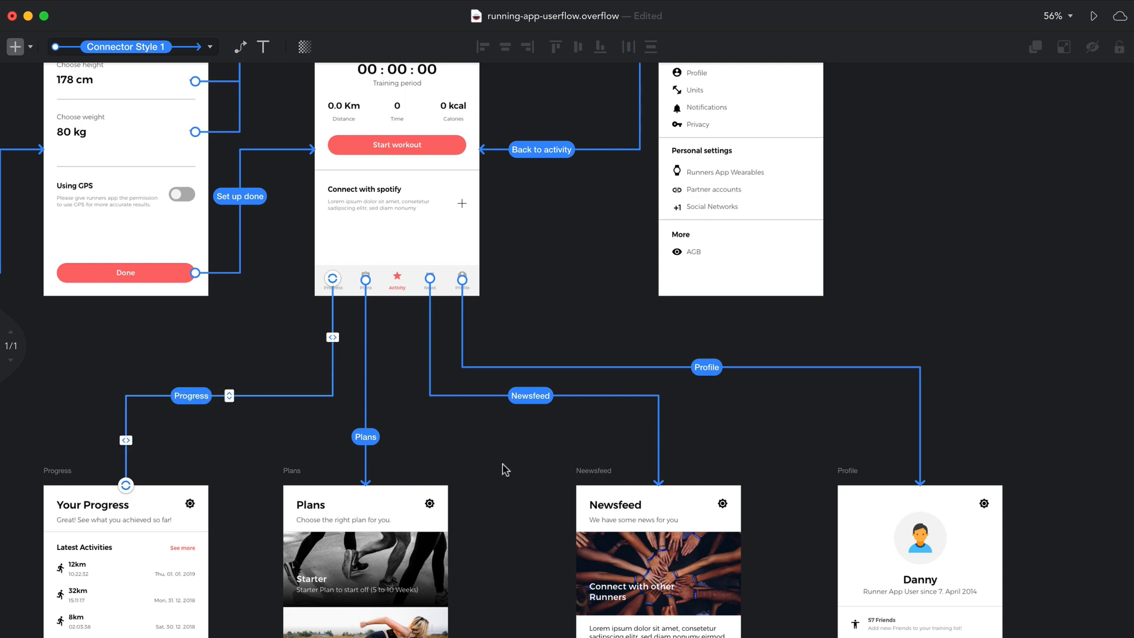
{"action": "left_click_drag", "start_coordinate": [365, 436], "coordinate": [370, 395]}
{"action": "left_click", "coordinate": [447, 453]}
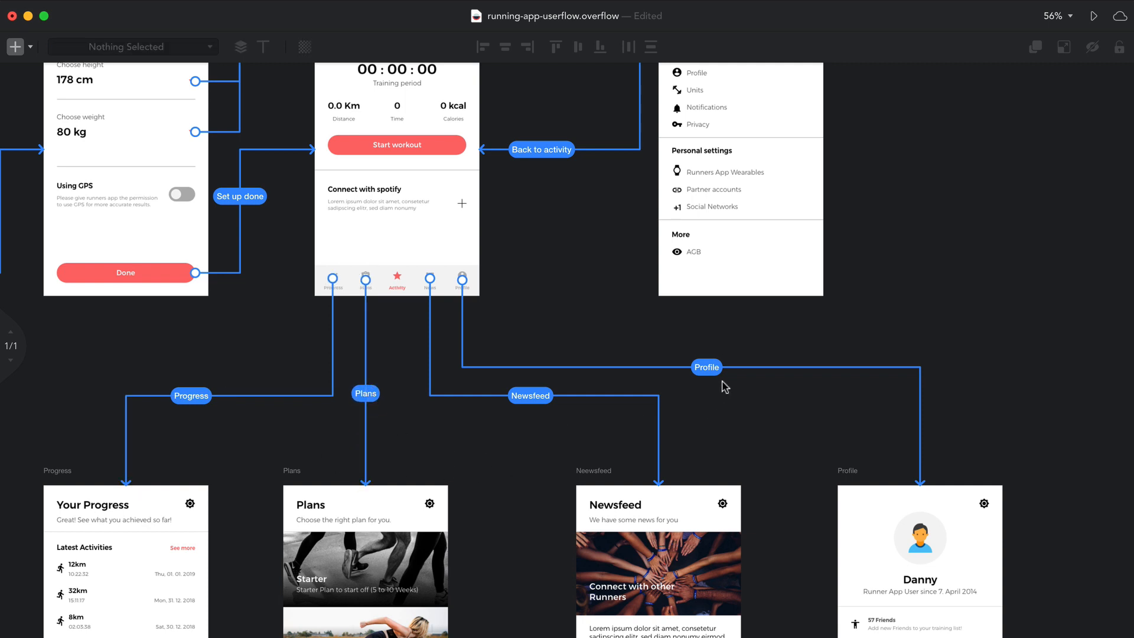
Review the whole user flow, from the login screens and OS modals to the four screens linked from the bottom navigation
{"action": "scroll", "coordinate": [730, 431], "scroll_direction": "down", "scroll_amount": 5}
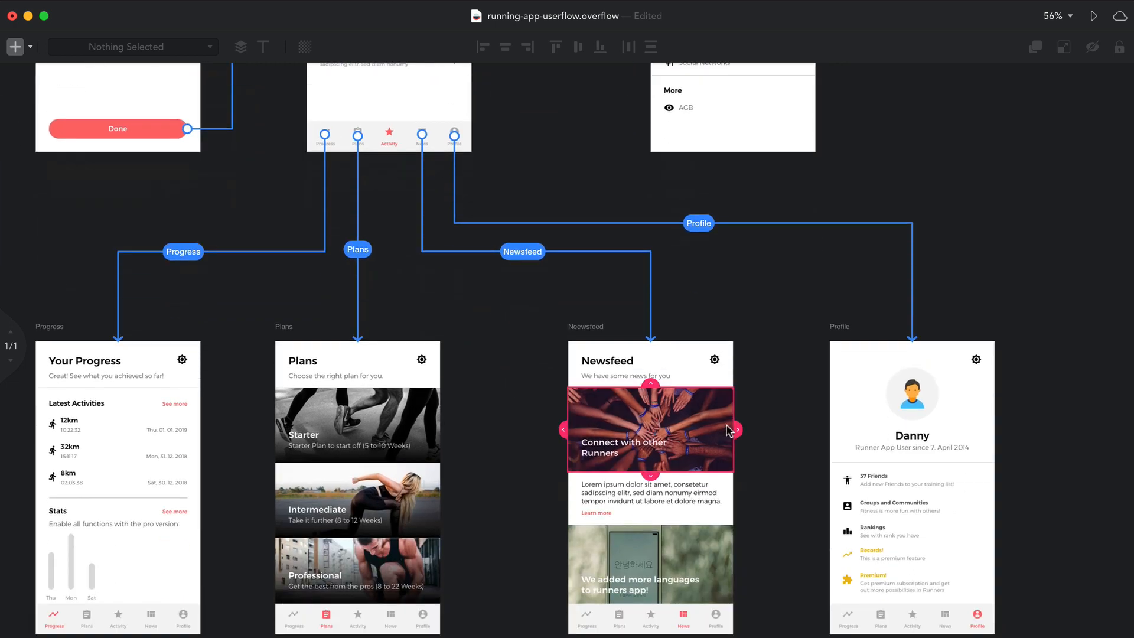
{"action": "scroll", "coordinate": [730, 431], "scroll_direction": "down", "scroll_amount": 5}
{"action": "scroll", "coordinate": [730, 431], "scroll_direction": "up", "scroll_amount": 2}
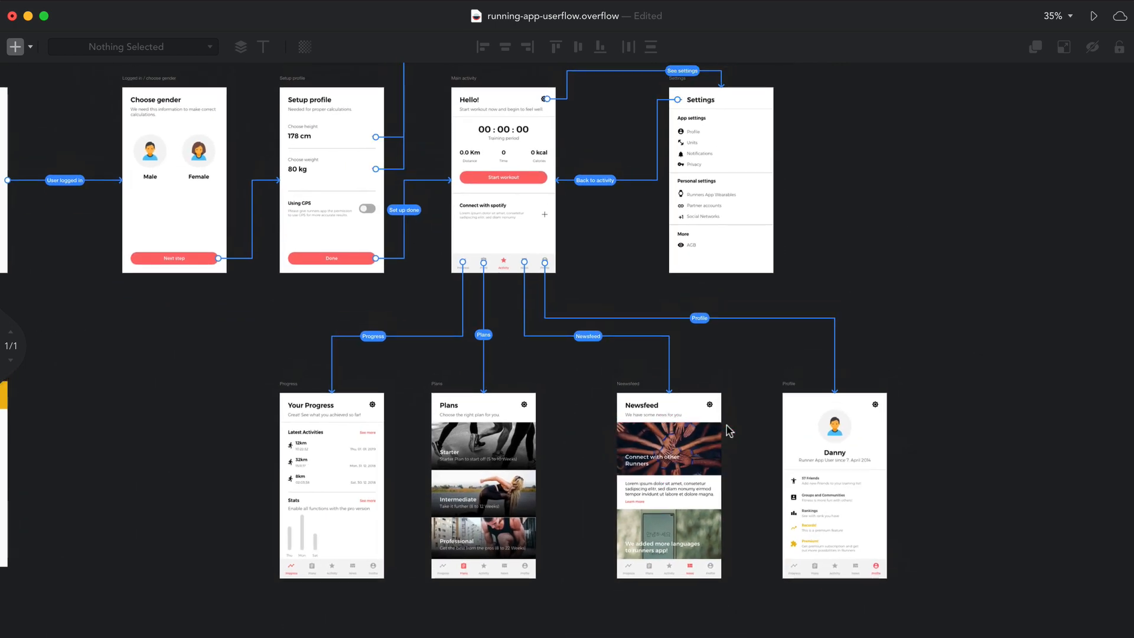
{"action": "scroll", "coordinate": [730, 431], "scroll_direction": "down", "scroll_amount": 1}
{"action": "scroll", "coordinate": [730, 430], "scroll_direction": "up", "scroll_amount": 3}
{"action": "scroll", "coordinate": [730, 430], "scroll_direction": "left", "scroll_amount": 3}
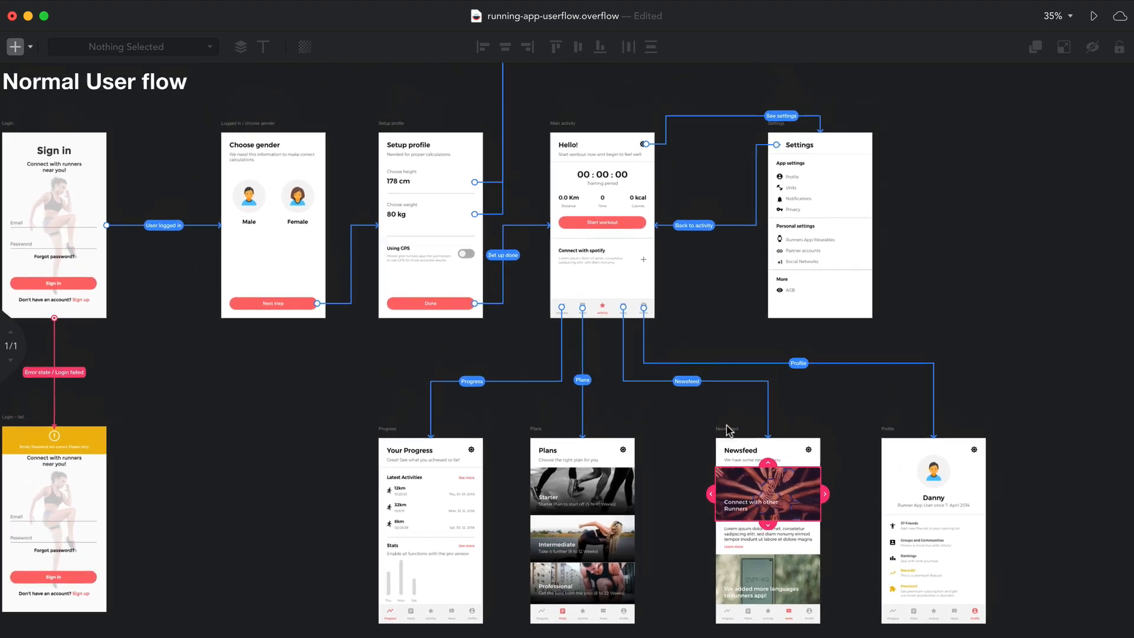
{"action": "scroll", "coordinate": [730, 430], "scroll_direction": "left", "scroll_amount": 3}
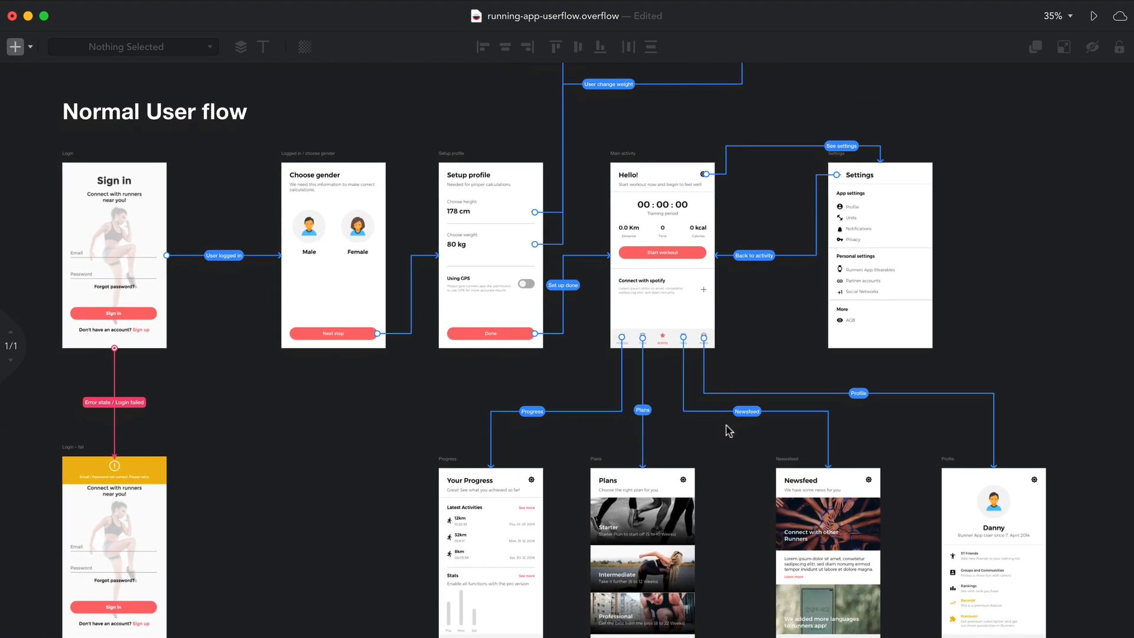
{"action": "scroll", "coordinate": [379, 487], "scroll_direction": "down", "scroll_amount": 1}
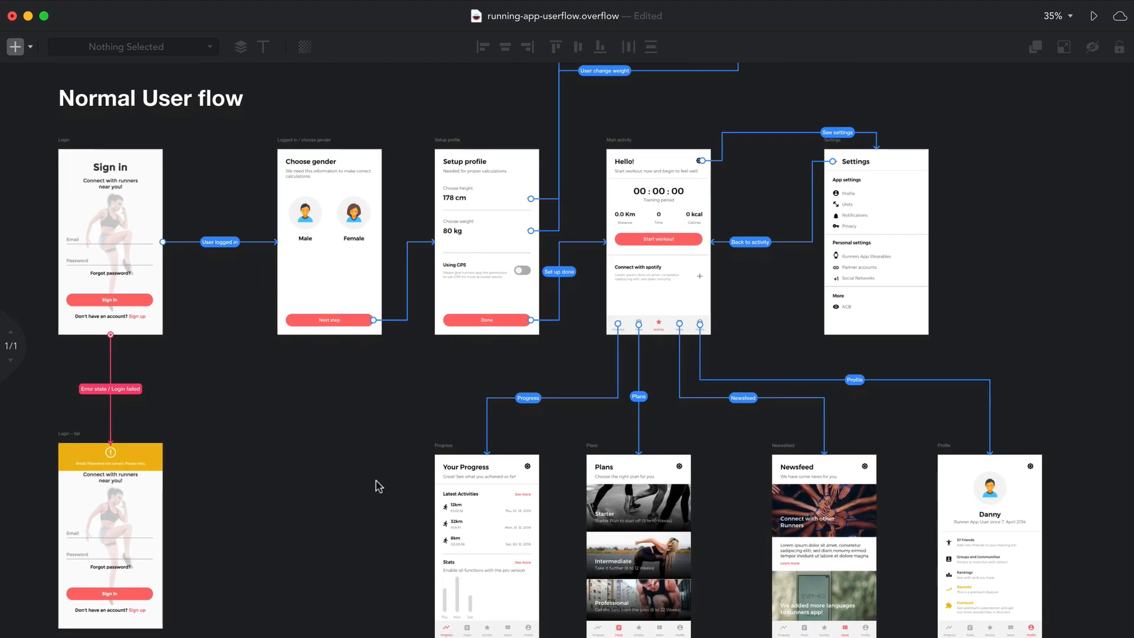
{"action": "scroll", "coordinate": [379, 487], "scroll_direction": "down", "scroll_amount": 1}
{"action": "scroll", "coordinate": [379, 487], "scroll_direction": "down", "scroll_amount": 3}
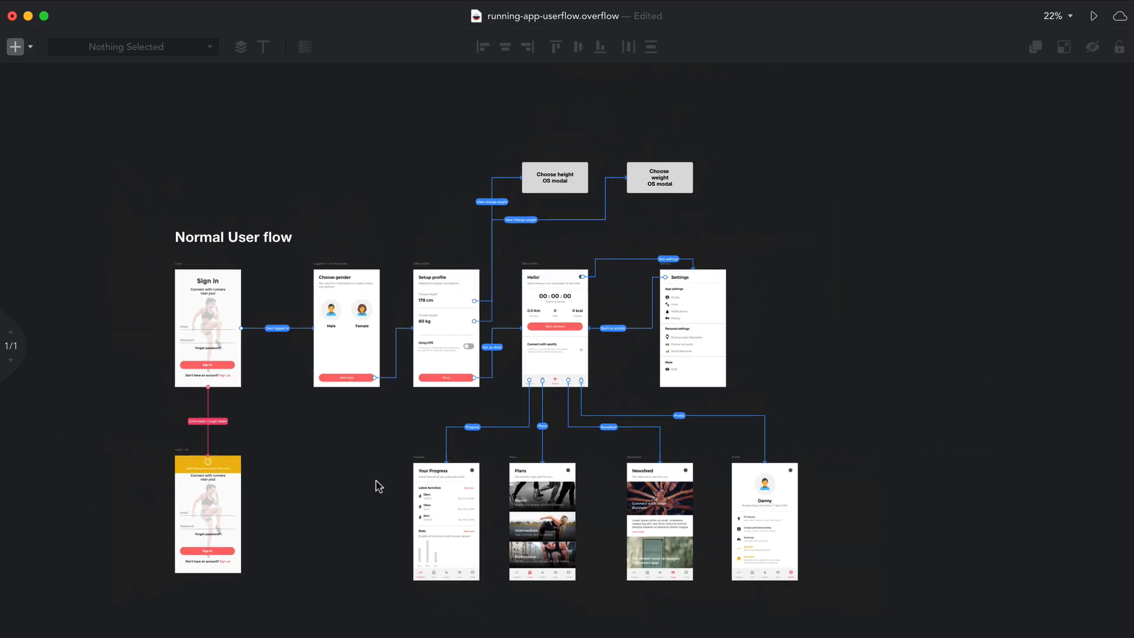
{"action": "scroll", "coordinate": [378, 486], "scroll_direction": "up", "scroll_amount": 4}
{"action": "scroll", "coordinate": [379, 486], "scroll_direction": "down", "scroll_amount": 2}
{"action": "scroll", "coordinate": [378, 487], "scroll_direction": "up", "scroll_amount": 3}
{"action": "scroll", "coordinate": [379, 487], "scroll_direction": "left", "scroll_amount": 3}
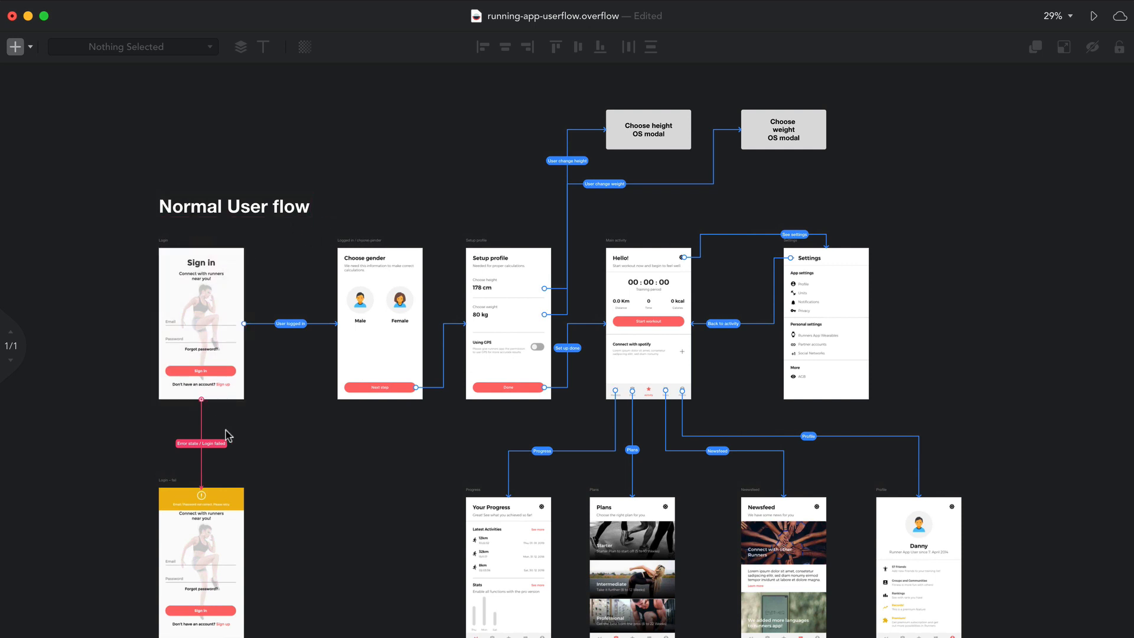
{"action": "scroll", "coordinate": [228, 436], "scroll_direction": "down", "scroll_amount": 3}
{"action": "scroll", "coordinate": [228, 435], "scroll_direction": "left", "scroll_amount": 2}
{"action": "scroll", "coordinate": [228, 435], "scroll_direction": "right", "scroll_amount": 4}
{"action": "scroll", "coordinate": [228, 435], "scroll_direction": "down", "scroll_amount": 1}
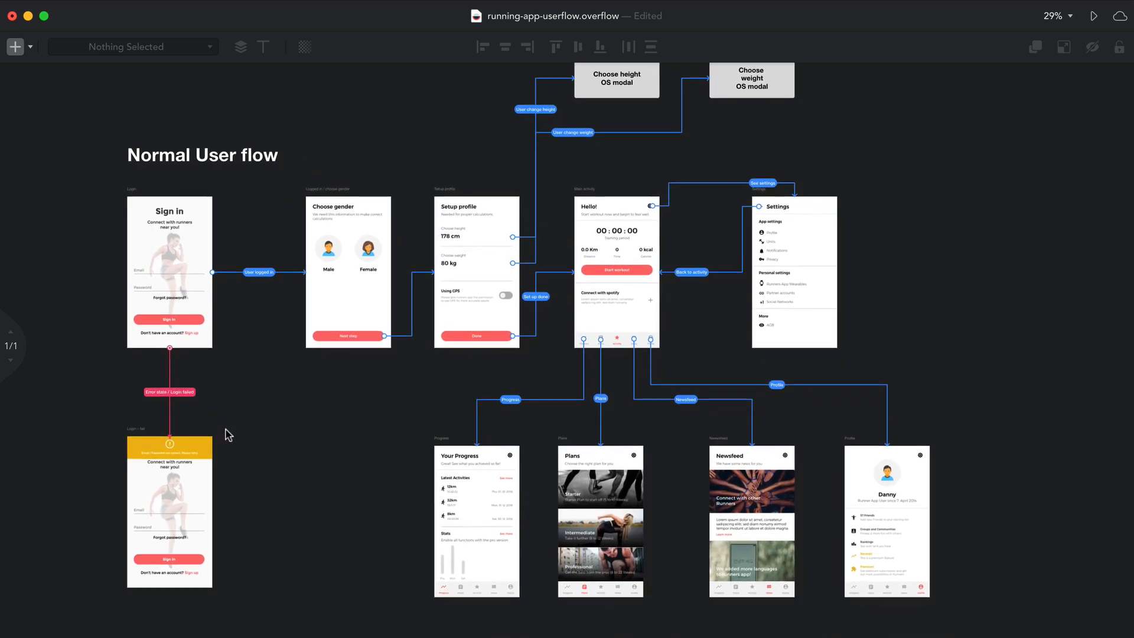
Duplicate the "Normal User flow" title below the Progress screen, aligned with its edge, and change the copy's text to "Bottom Navigation Flow"
{"action": "left_click", "coordinate": [233, 155]}
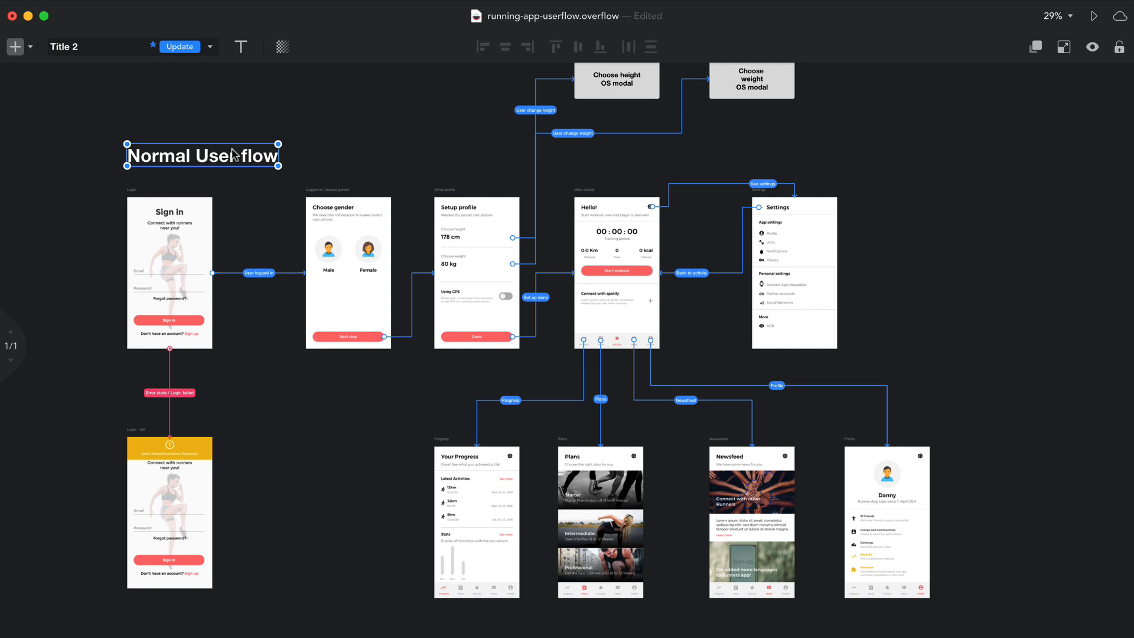
{"action": "left_click_drag", "start_coordinate": [232, 155], "coordinate": [571, 633]}
{"action": "double_click", "coordinate": [523, 633]}
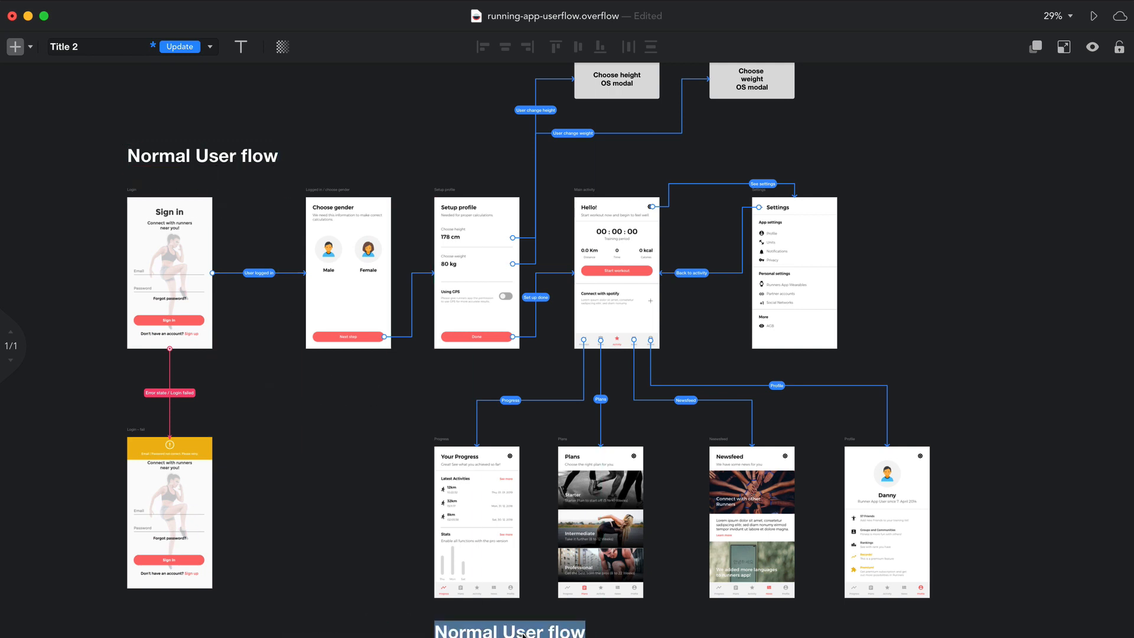
{"action": "type", "text": "Botto"}
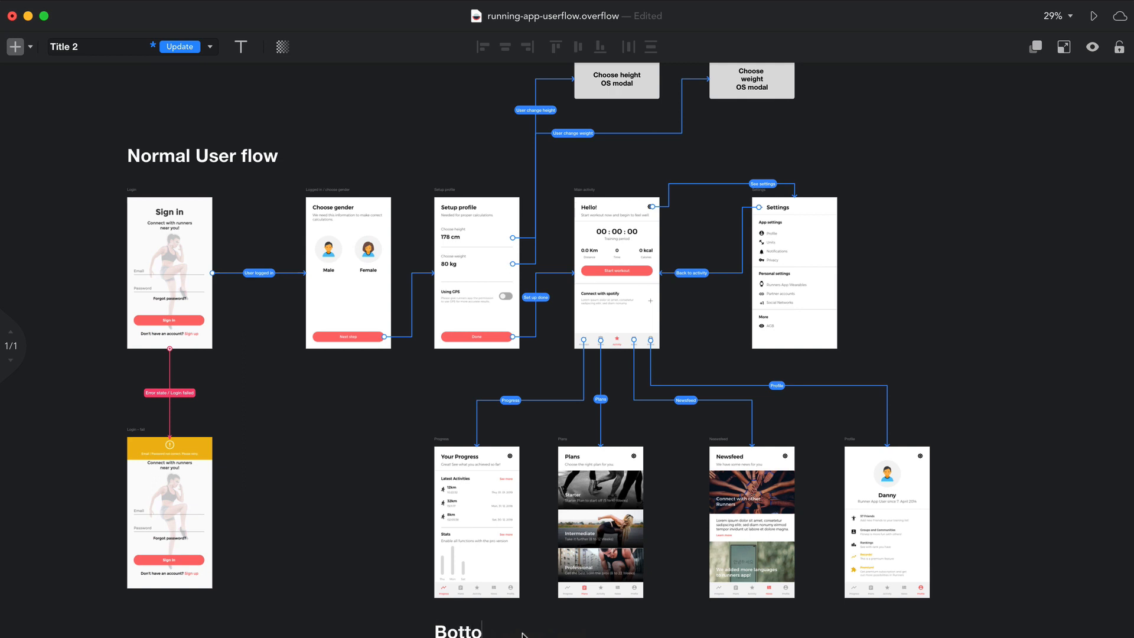
{"action": "type", "text": "m Navigation Flow"}
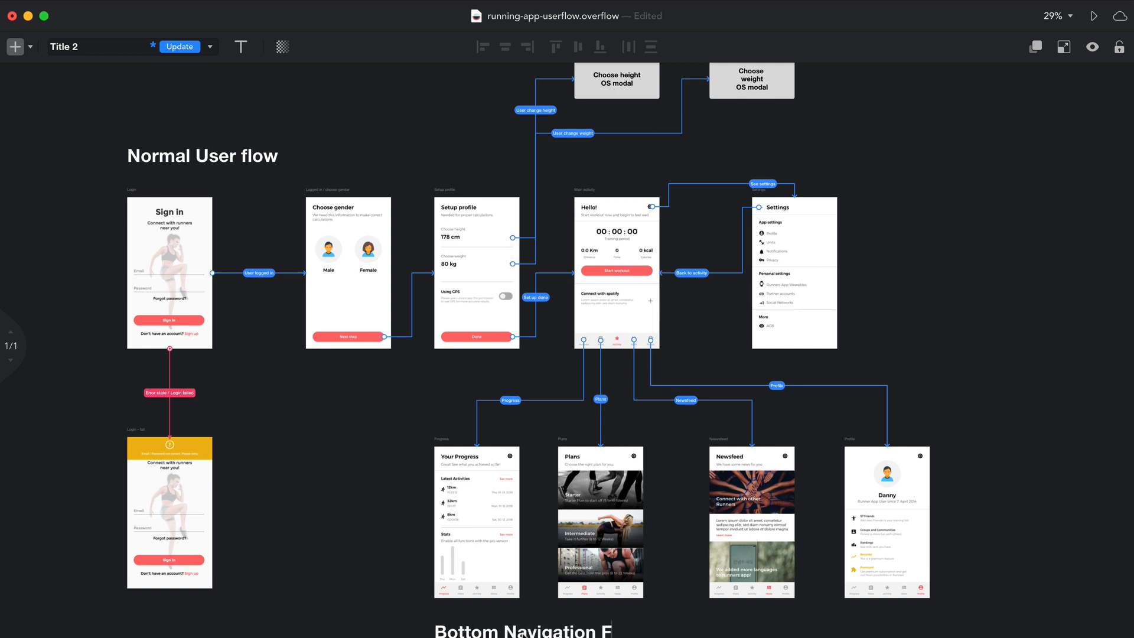
{"action": "key", "text": "Escape"}
{"action": "key", "text": "Escape"}
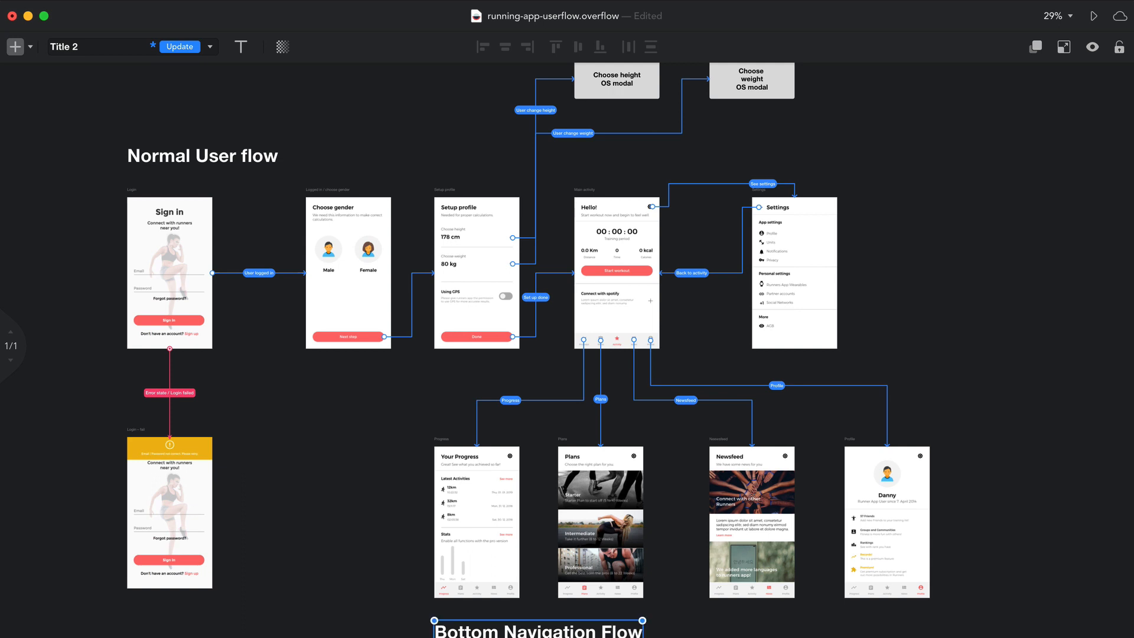
{"action": "scroll", "coordinate": [567, 350], "scroll_direction": "down", "scroll_amount": 3}
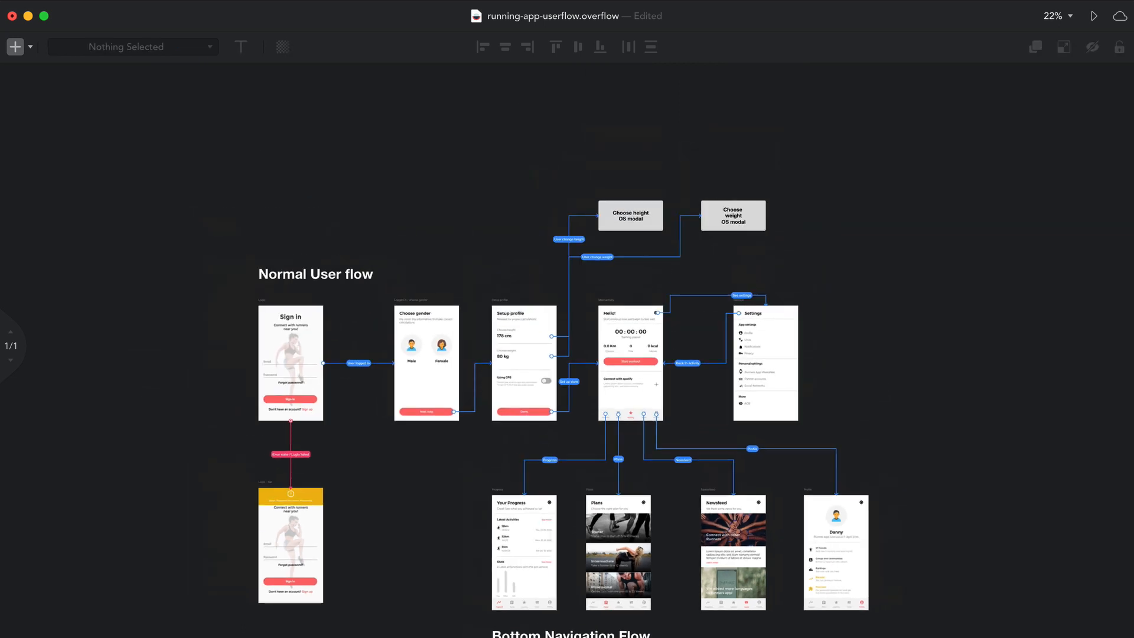
{"action": "scroll", "coordinate": [568, 350], "scroll_direction": "right", "scroll_amount": 1}
{"action": "scroll", "coordinate": [567, 350], "scroll_direction": "down", "scroll_amount": 1}
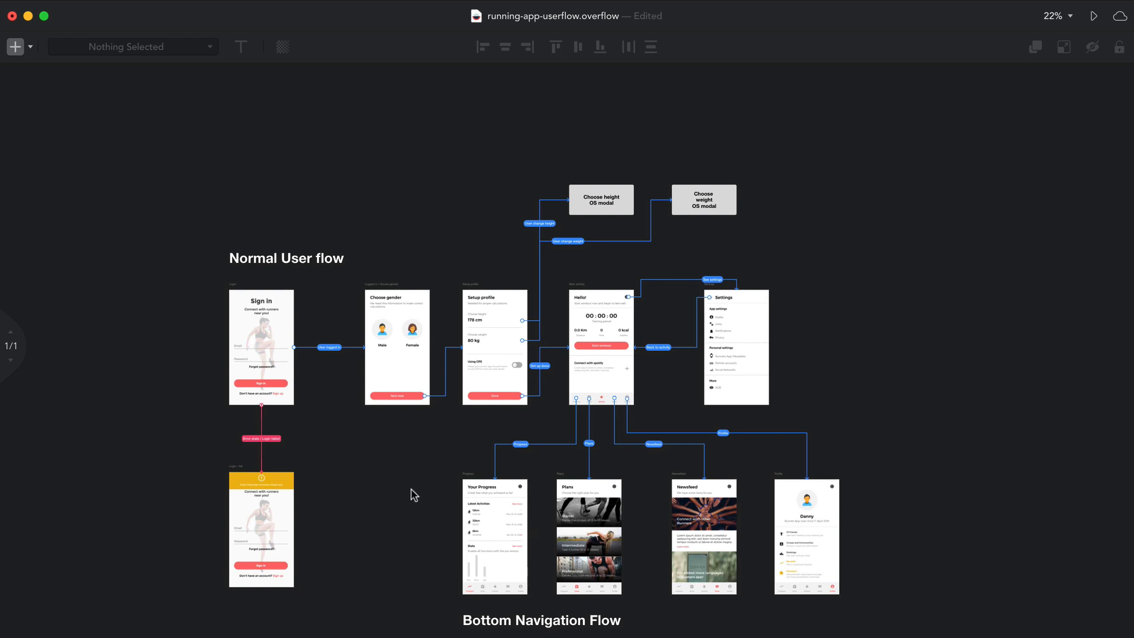
Apply Connector Style 3 to the four bottom navigation connectors leading to the Progress, Plans, Newsfeed and Profile screens
{"action": "scroll", "coordinate": [404, 495], "scroll_direction": "down", "scroll_amount": 3}
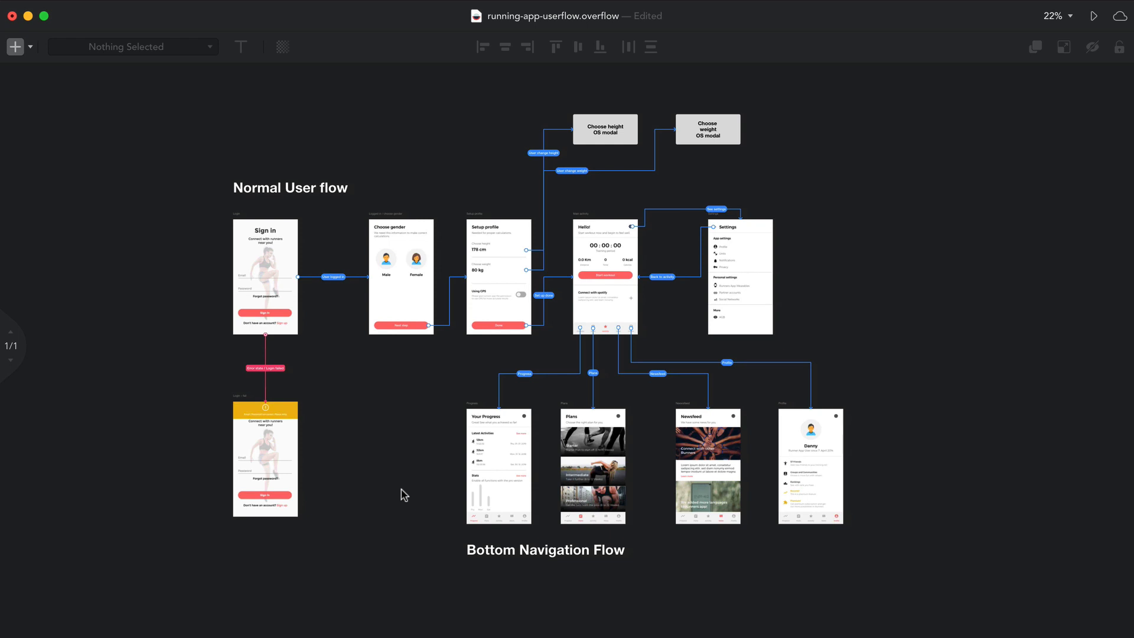
{"action": "scroll", "coordinate": [404, 495], "scroll_direction": "up", "scroll_amount": 2}
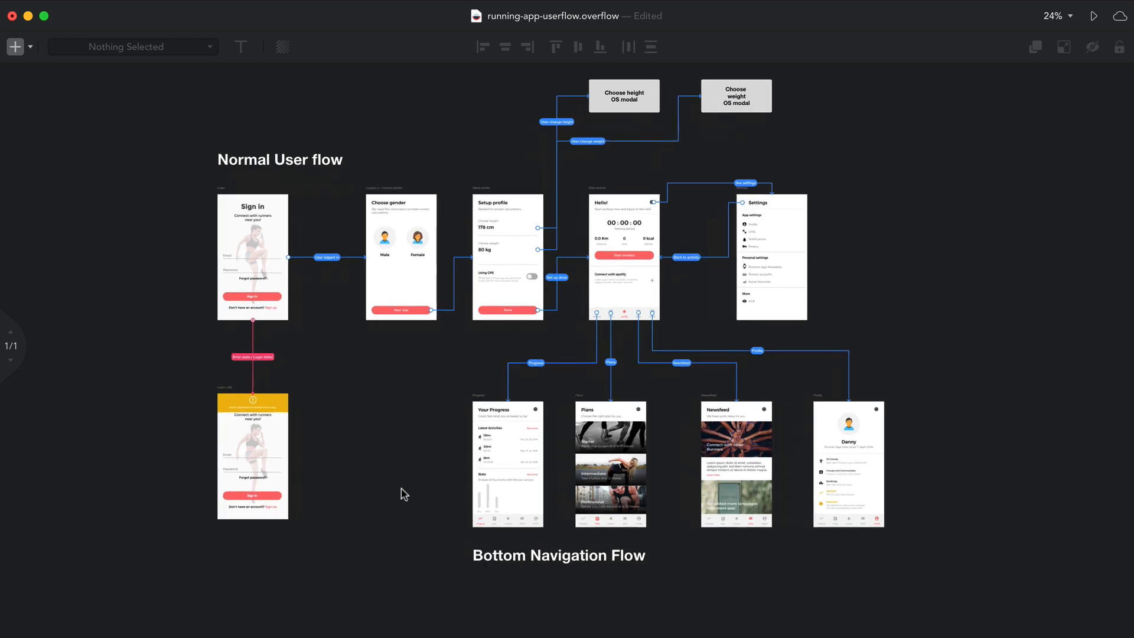
{"action": "scroll", "coordinate": [404, 495], "scroll_direction": "up", "scroll_amount": 2}
{"action": "scroll", "coordinate": [404, 495], "scroll_direction": "right", "scroll_amount": 2}
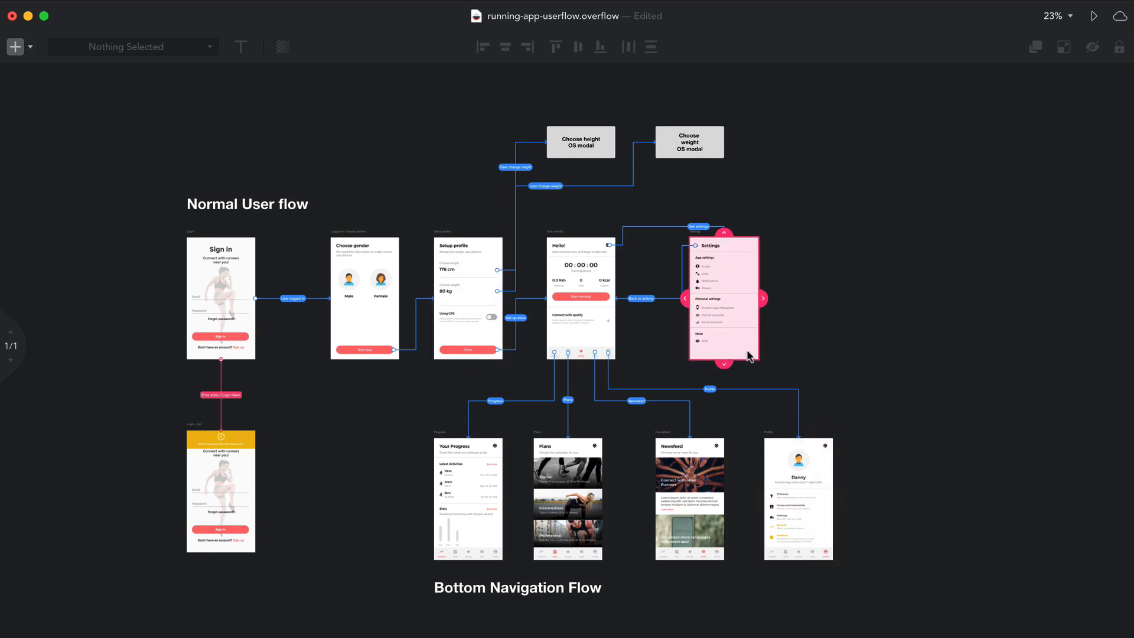
{"action": "scroll", "coordinate": [789, 345], "scroll_direction": "up", "scroll_amount": 2}
{"action": "scroll", "coordinate": [790, 346], "scroll_direction": "right", "scroll_amount": 1}
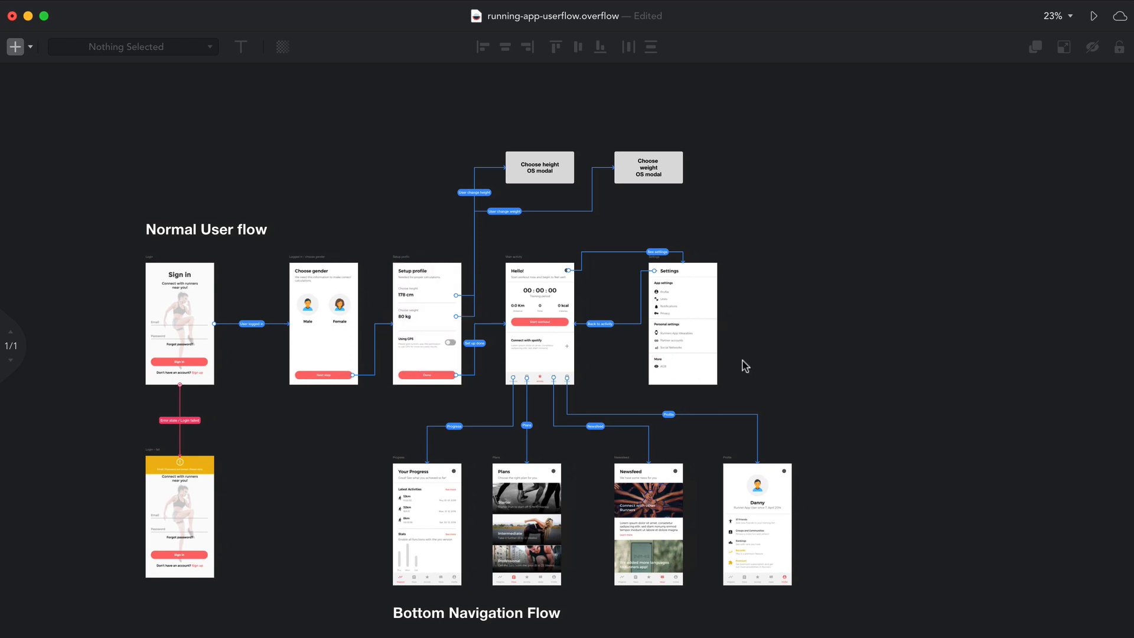
{"action": "left_click_drag", "start_coordinate": [772, 443], "coordinate": [398, 410]}
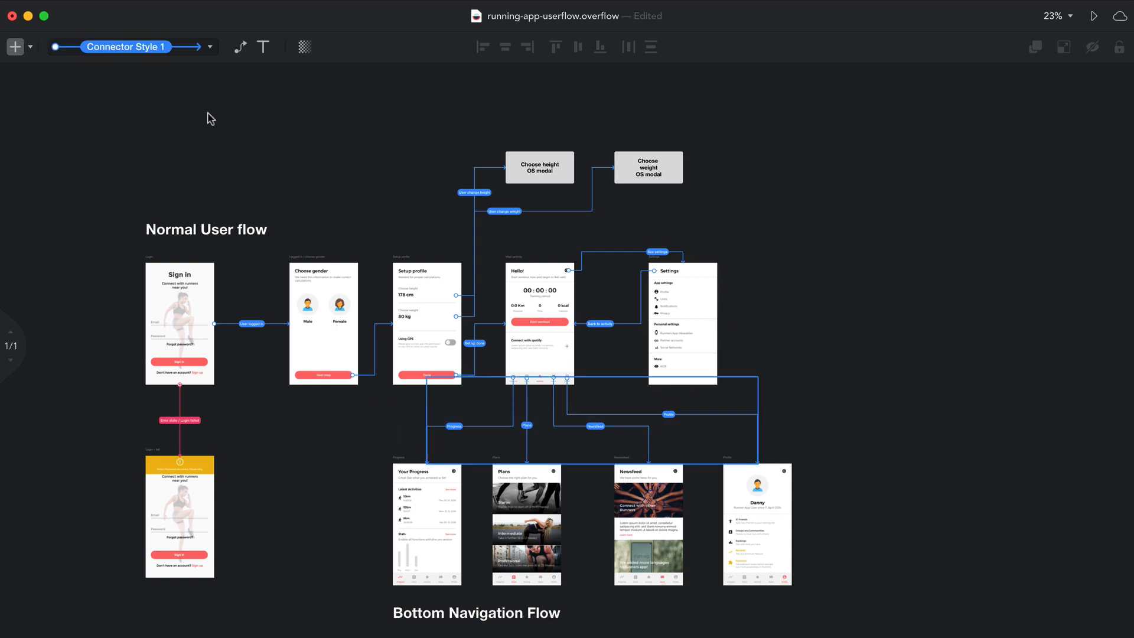
{"action": "left_click", "coordinate": [160, 48]}
{"action": "left_click", "coordinate": [148, 187]}
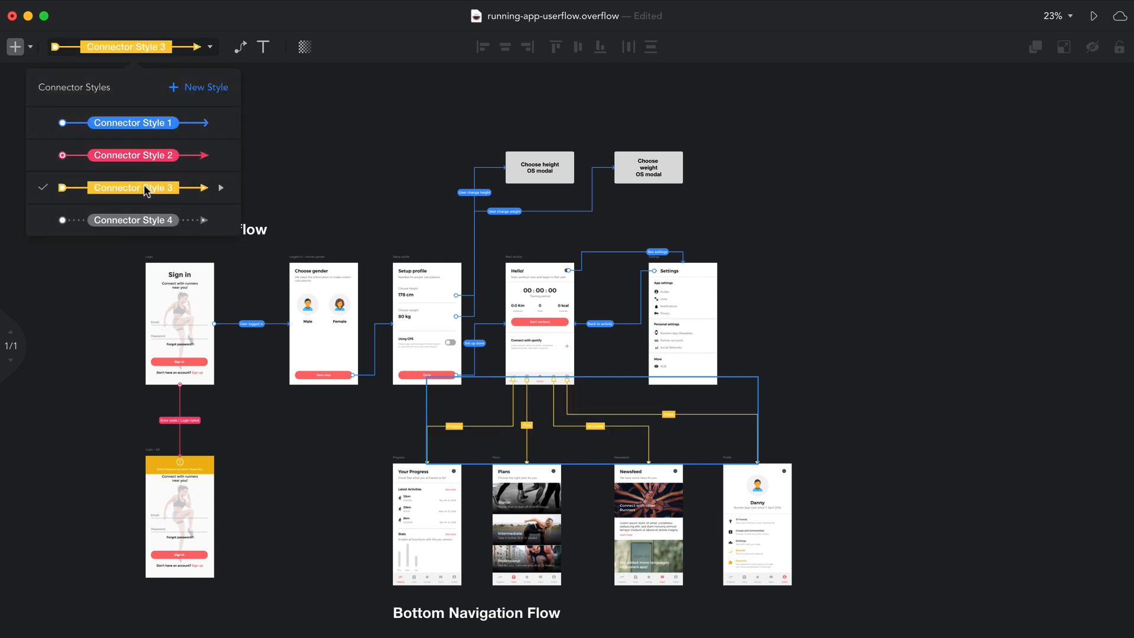
{"action": "left_click", "coordinate": [293, 436]}
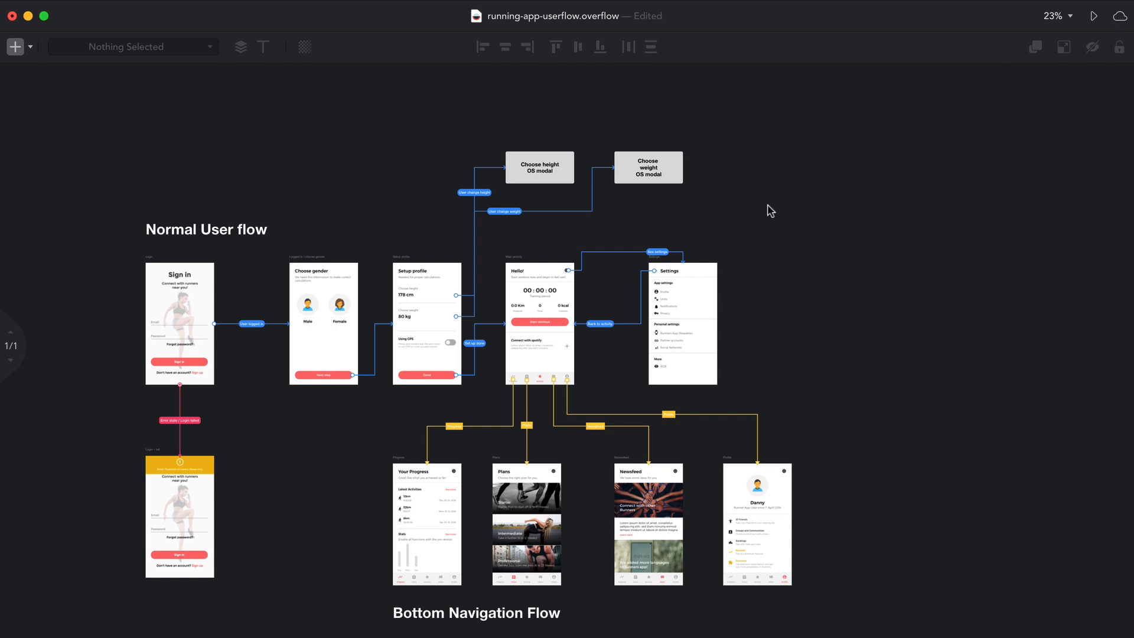
Shift the label on the connector to the "Choose weight OS modal" box slightly right along its horizontal segment
{"action": "scroll", "coordinate": [770, 211], "scroll_direction": "left", "scroll_amount": 5}
{"action": "scroll", "coordinate": [771, 211], "scroll_direction": "down", "scroll_amount": 2}
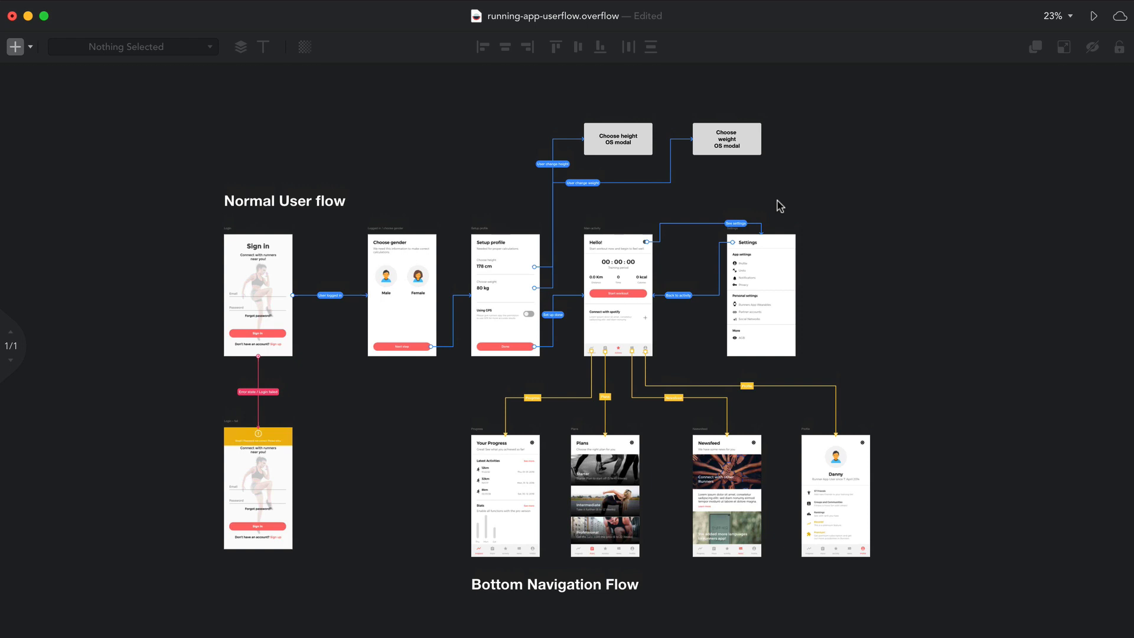
{"action": "left_click_drag", "start_coordinate": [589, 183], "coordinate": [605, 183]}
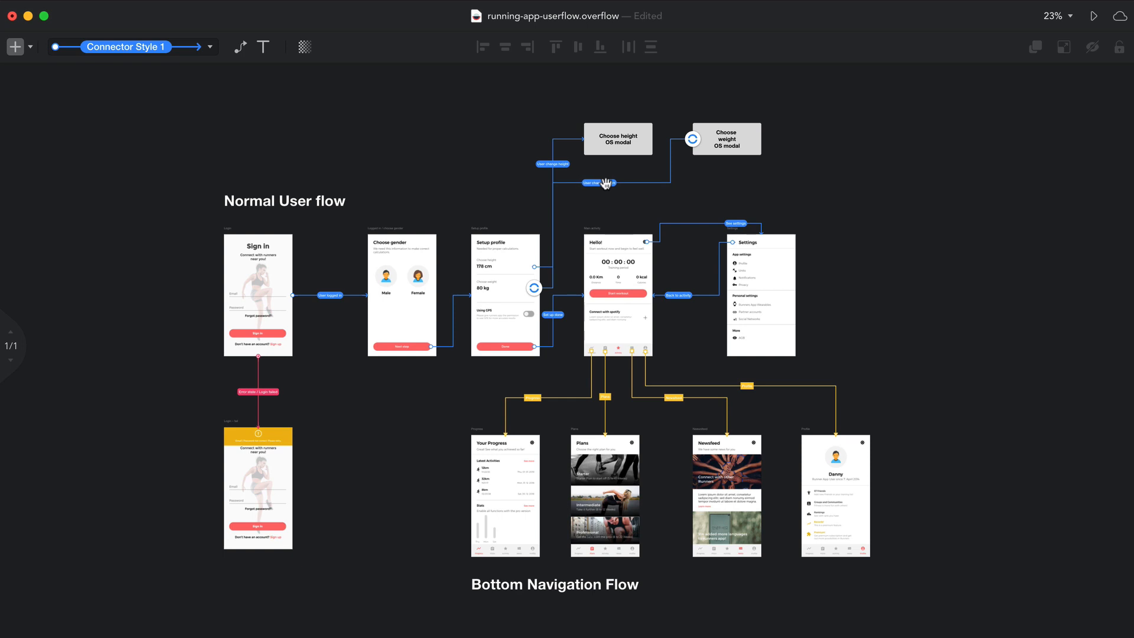
{"action": "left_click_drag", "start_coordinate": [605, 183], "coordinate": [605, 183]}
{"action": "left_click", "coordinate": [607, 203]}
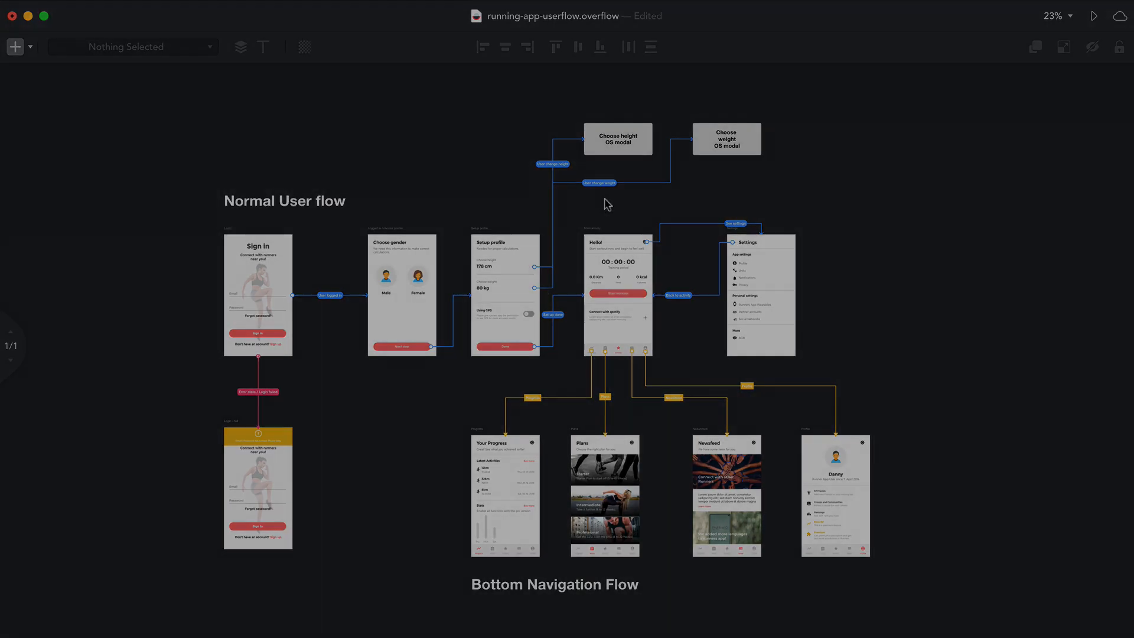